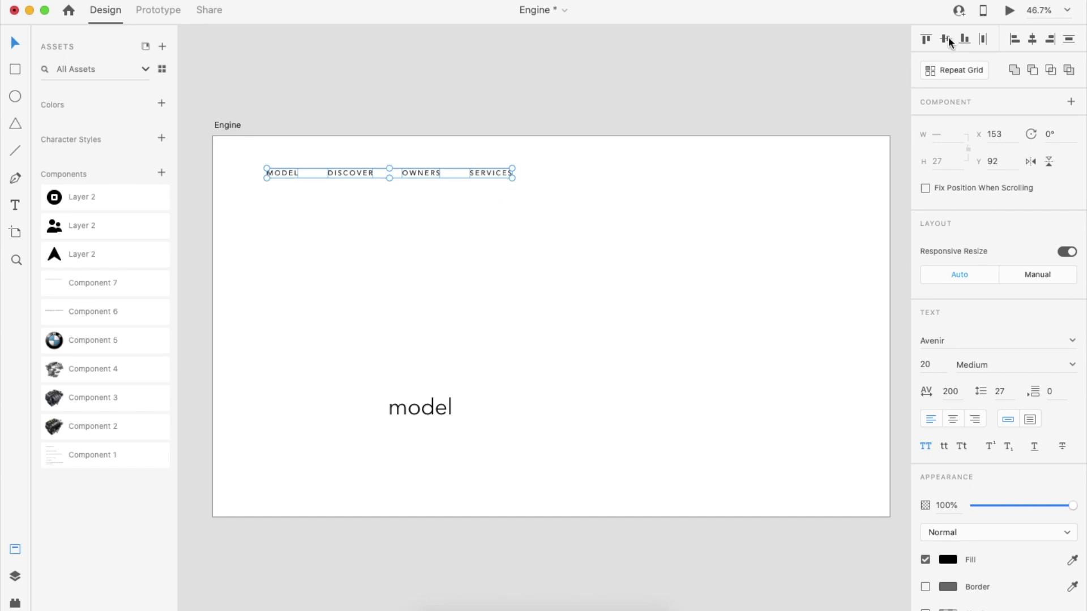
Place the BMW logo component near the artboard's upper-right corner.
left_click_drag(375, 321, 435, 270)
left_click_drag(347, 359, 843, 199)
Draw a 960 × 1080 rectangle without a border and align it to the artboard's right edge.
left_click_drag(213, 137, 527, 515)
left_click_drag(517, 327, 551, 326)
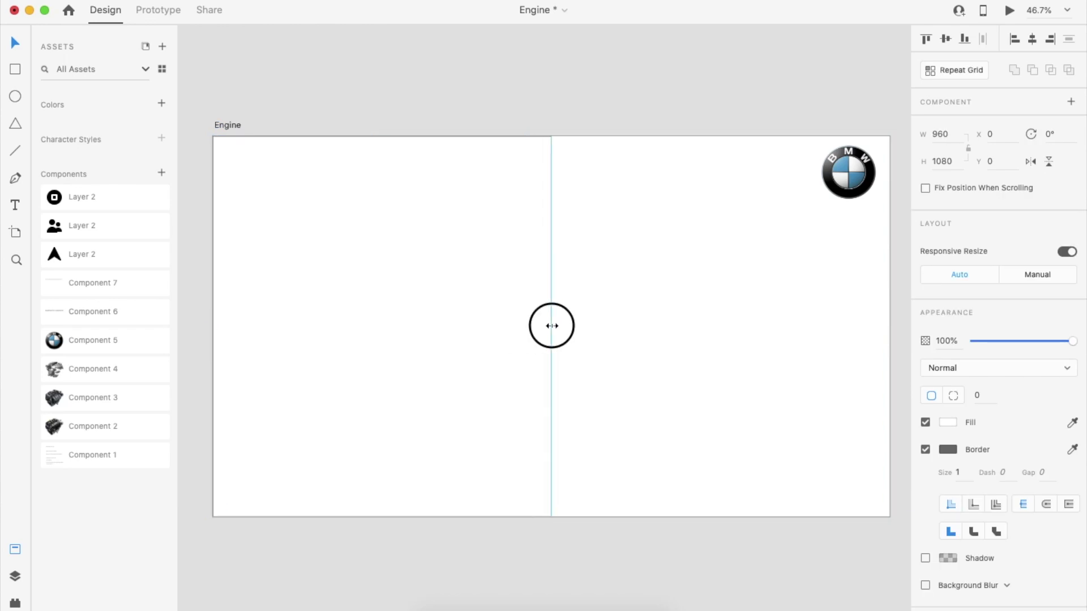
left_click(925, 450)
left_click(1052, 40)
Fill the right-half rectangle with blue sampled from the BMW logo and brighten the shade.
left_click(1072, 422)
left_click(841, 164)
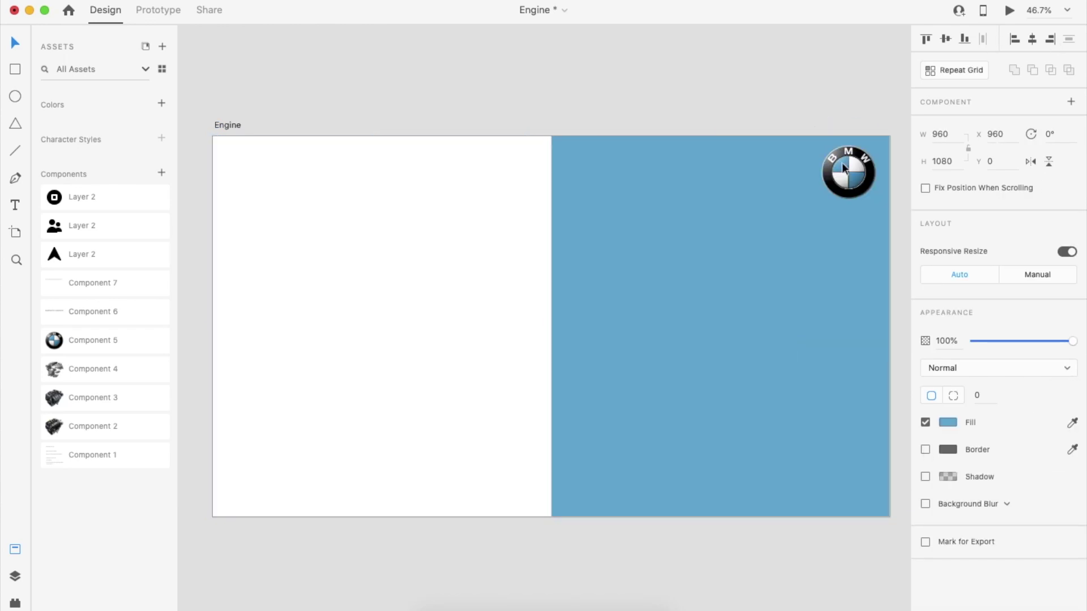
left_click(948, 422)
left_click(707, 107)
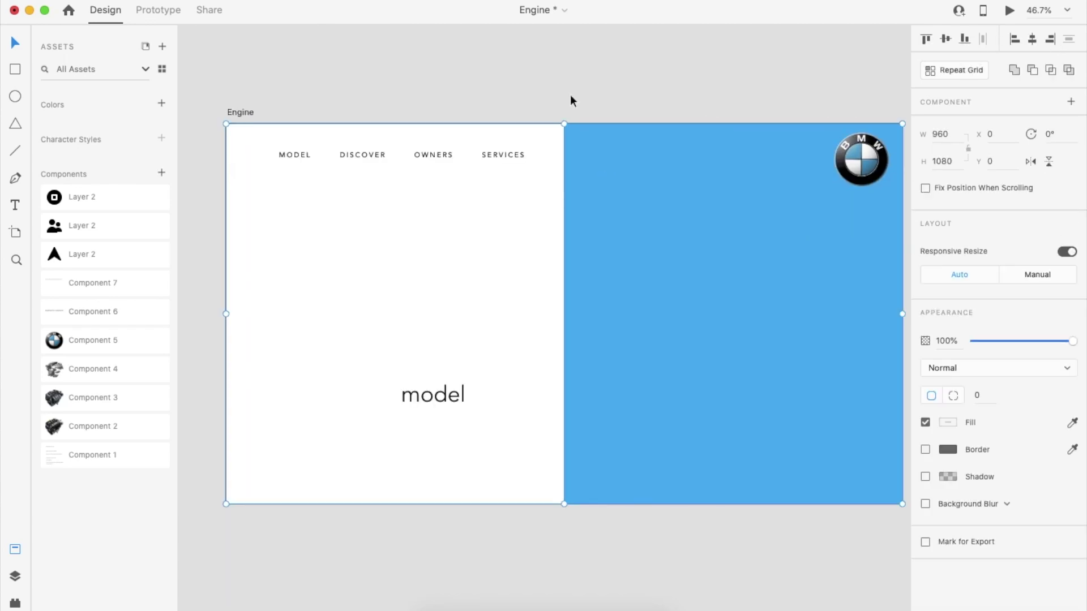
Draw a white 204 × 204 square at the artboard's upper-right edge and send it behind the BMW logo.
left_click_drag(783, 132, 875, 204)
key("v")
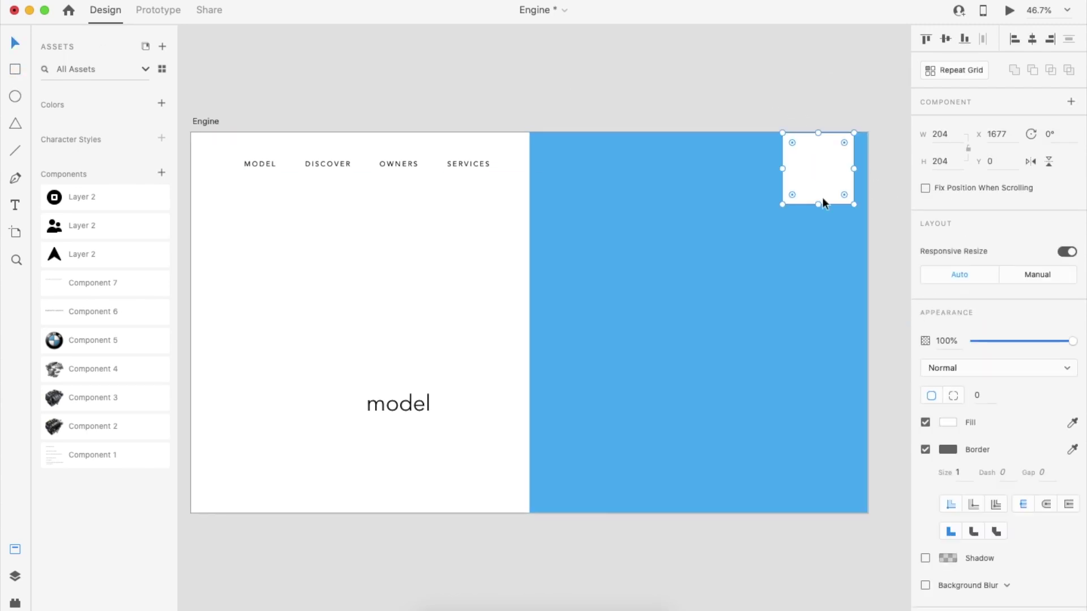
key("super+[")
scroll(823, 196, "up", 5)
Shrink the white square to 161 × 161 in the artboard's corner, centre the BMW logo on it and group them.
left_click(826, 180)
mouse_move(779, 196)
left_mouse_down()
mouse_move(804, 172)
mouse_move(825, 196)
mouse_move(790, 185)
left_mouse_up()
left_click(1034, 38)
left_click(946, 39)
key("super+g")
scroll(670, 308, "down", 5)
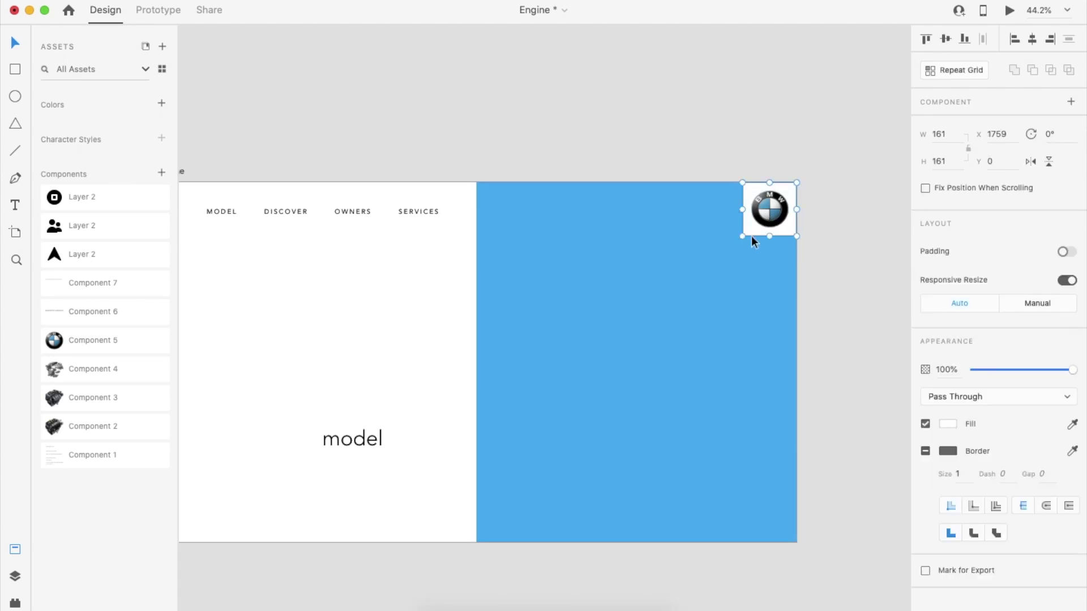
left_click(817, 266)
scroll(817, 266, "up", 2)
left_click(764, 218)
scroll(764, 217, "down", 2)
Move the "model" text up on the white half and change it to "Energetic Elegance" in title case.
left_click(420, 252)
scroll(420, 252, "left", 2)
scroll(420, 252, "right", 1)
left_click_drag(388, 417, 341, 340)
left_click_drag(93, 312, 243, 356)
double_click(244, 355)
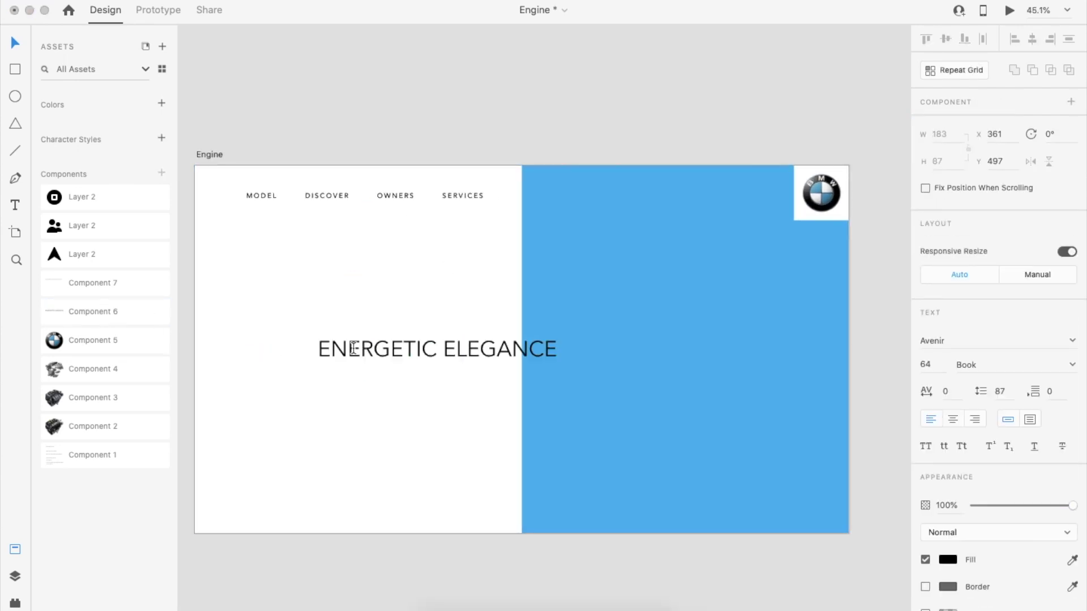
left_click(961, 446)
Duplicate the heading just below itself and change the copy's text to "Enjoy More Thrust With Less Thirst".
left_click_drag(437, 349, 436, 373)
scroll(437, 372, "up", 2)
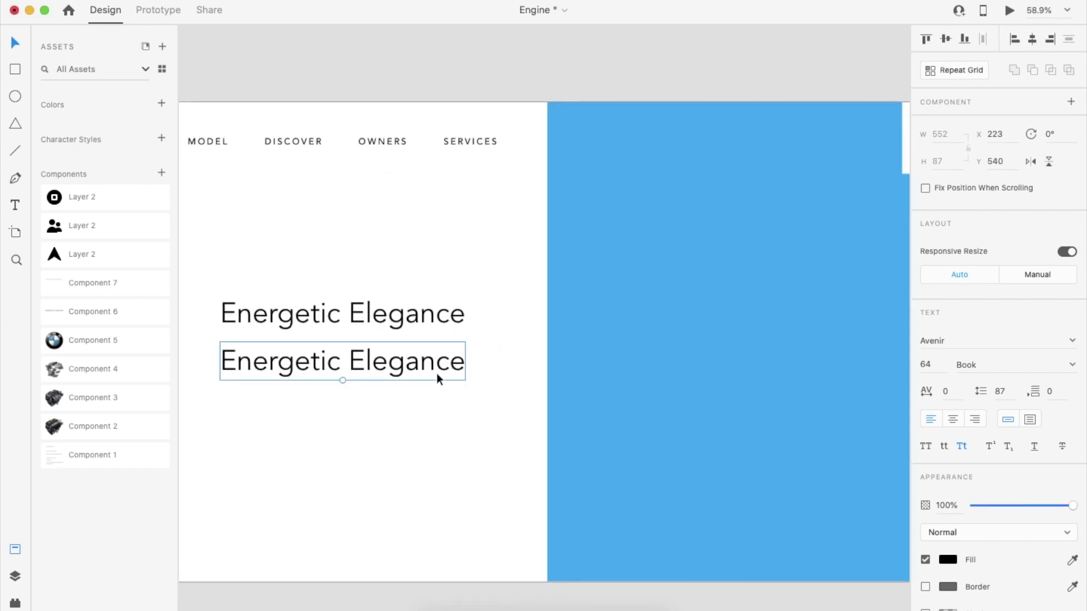
scroll(436, 378, "up", 2)
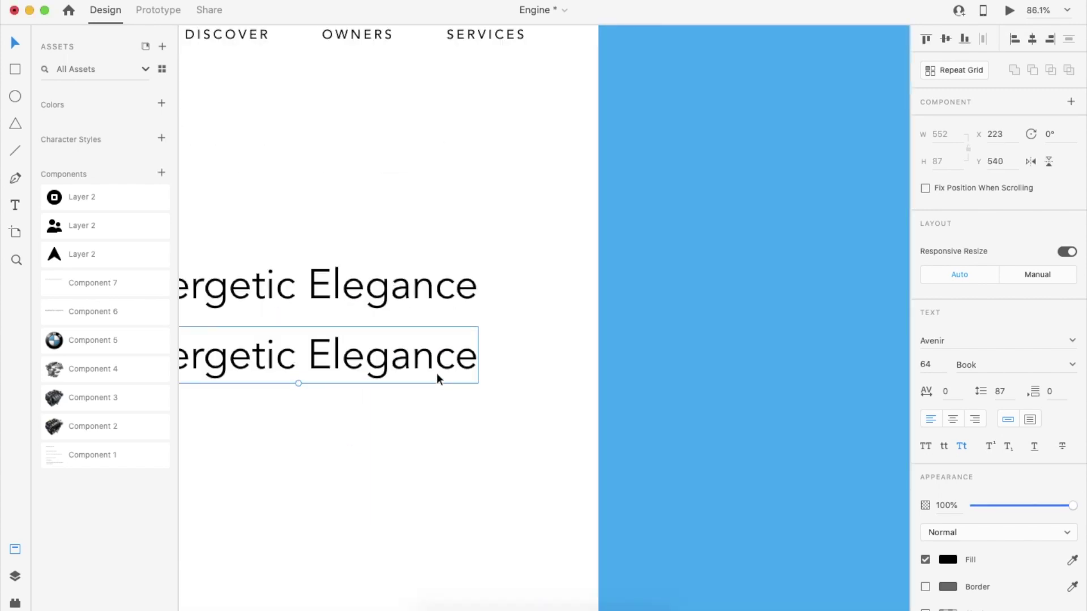
double_click(436, 373)
scroll(437, 374, "left", 6)
type("Enjoy More Thrust With")
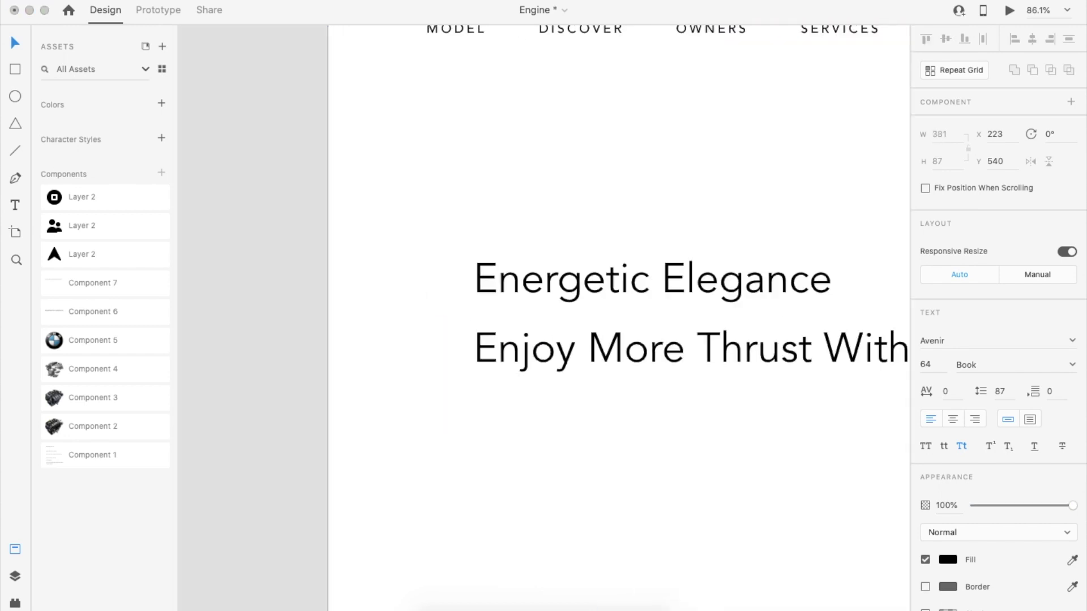
key("Escape")
Set the tagline's font size to 25 and move it close beneath the "Energetic Elegance" heading.
scroll(559, 408, "down", 3)
left_click(929, 365)
type("20")
key("Return")
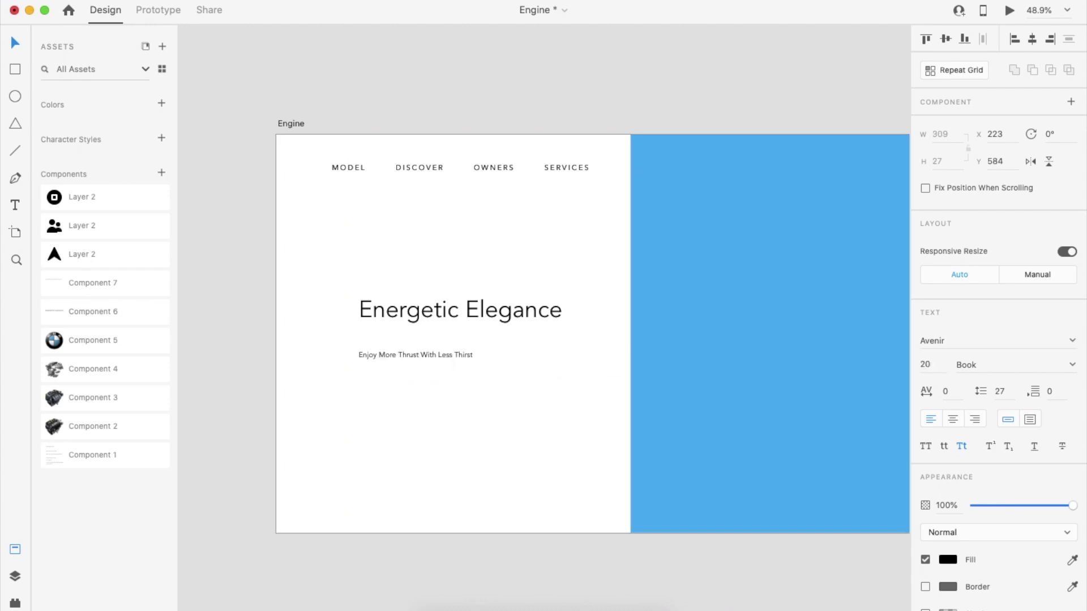
left_click(933, 367)
type("25")
key("Return")
left_click_drag(487, 354, 493, 315)
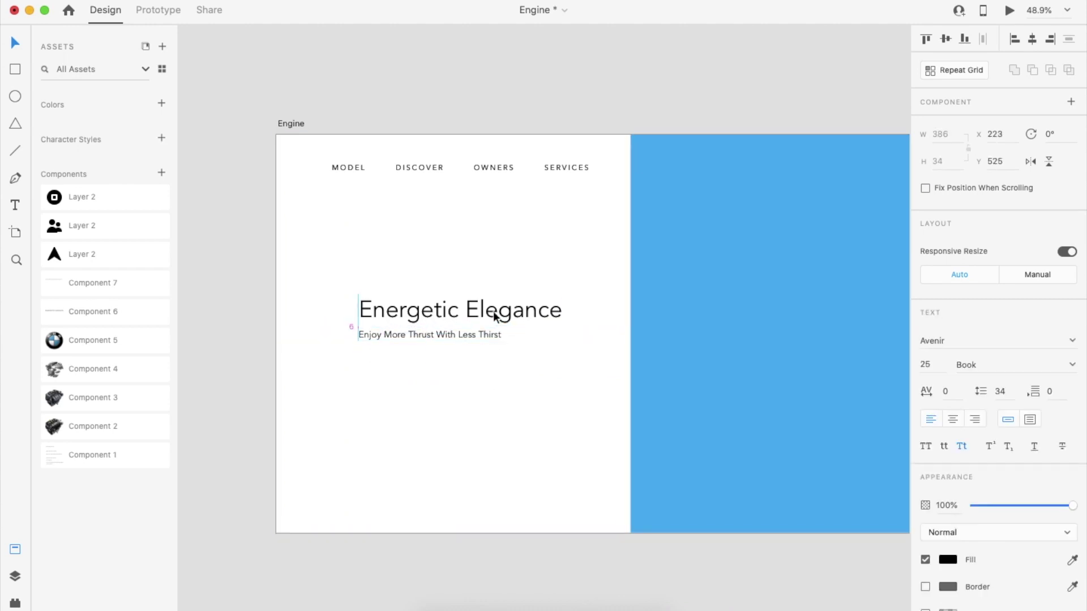
Group the heading with its tagline and centre the group vertically on the white half.
left_click(495, 314, "shift")
key("super+g")
left_click(538, 266, "shift")
key("ctrl+super+m")
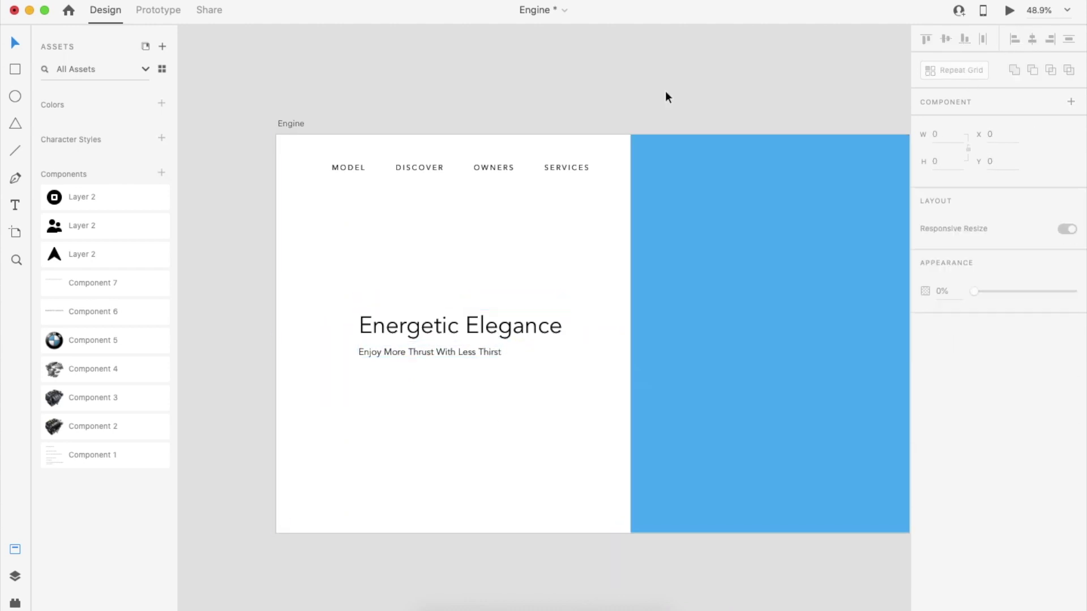
left_click(665, 92)
Place the engine component on the artboard, ungroup it, scale it to 748 × 692 and centre it both ways.
scroll(667, 102, "right", 3)
left_click_drag(121, 422, 597, 325)
key("super+shift+g")
left_click_drag(770, 165, 735, 194)
left_click(946, 39)
left_click(1033, 39)
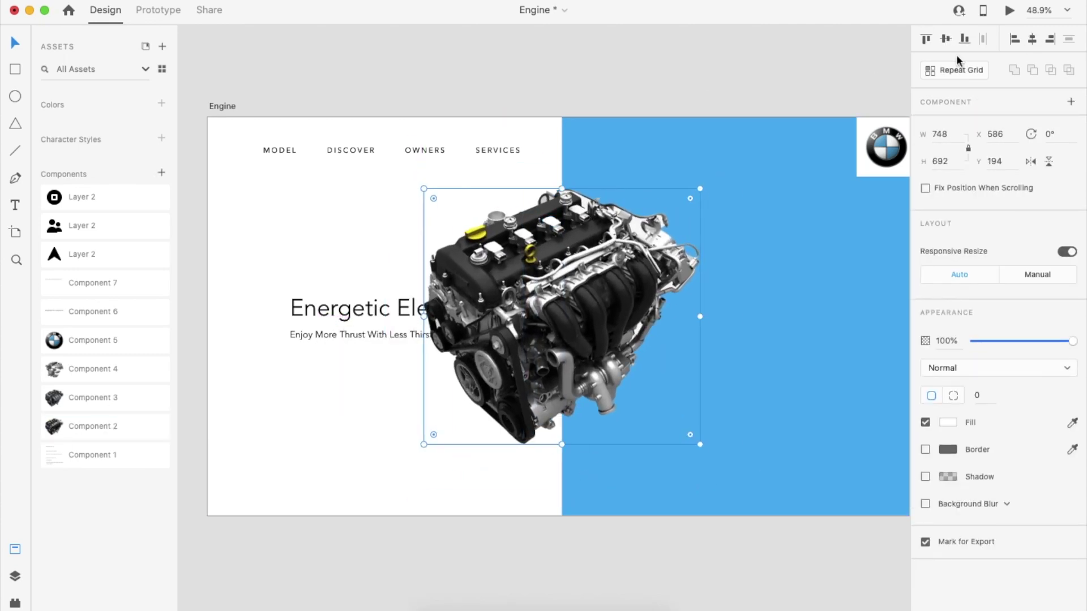
Move the engine slightly right and down, and move the heading group lower on the white half.
left_click(355, 333)
scroll(421, 422, "down", 3)
left_click_drag(528, 367, 548, 388)
left_click(523, 495)
scroll(433, 395, "up", 2)
left_click_drag(401, 351, 367, 421)
Move the navigation links to X 80, Y 47 and align the heading group's left edge with them.
left_click_drag(485, 179, 462, 175)
key("Left")
key("Left")
key("Left")
key("Left")
key("Left")
key("Left")
key("Left")
key("Left")
key("shift+Up")
key("shift+Up")
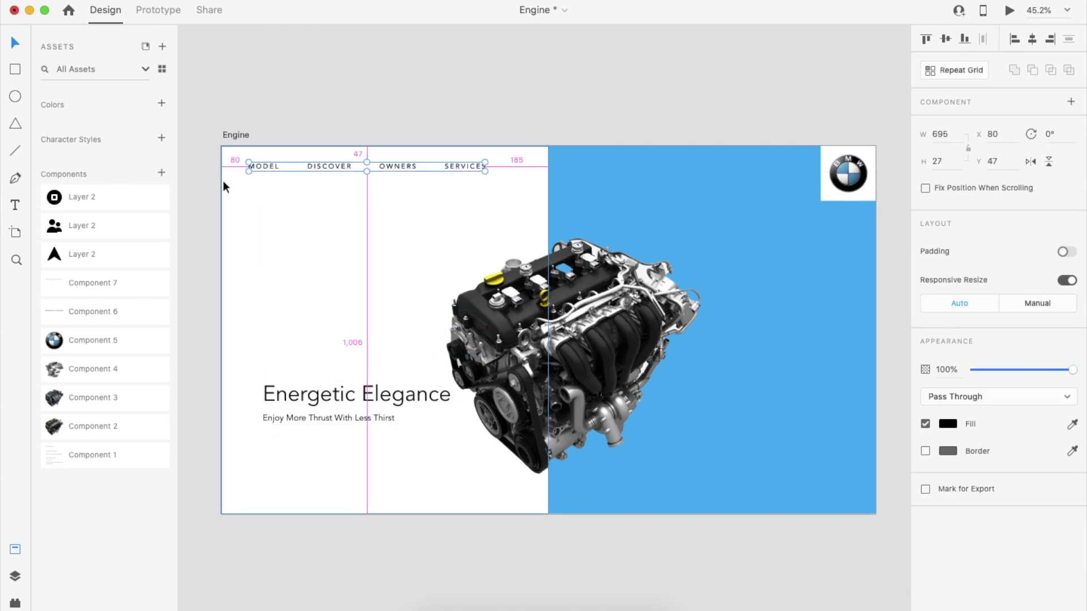
left_click_drag(313, 396, 299, 396)
left_click(327, 537)
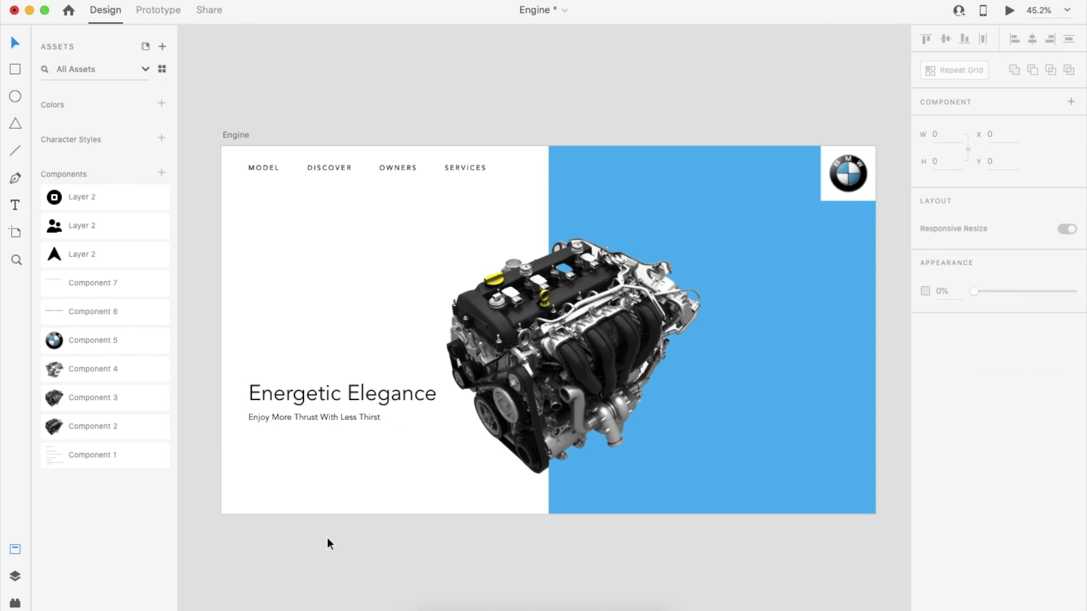
Add the text "Twin power" on the lower part of the blue half, enlarge it and apply title case.
scroll(327, 538, "down", 5)
scroll(327, 538, "right", 3)
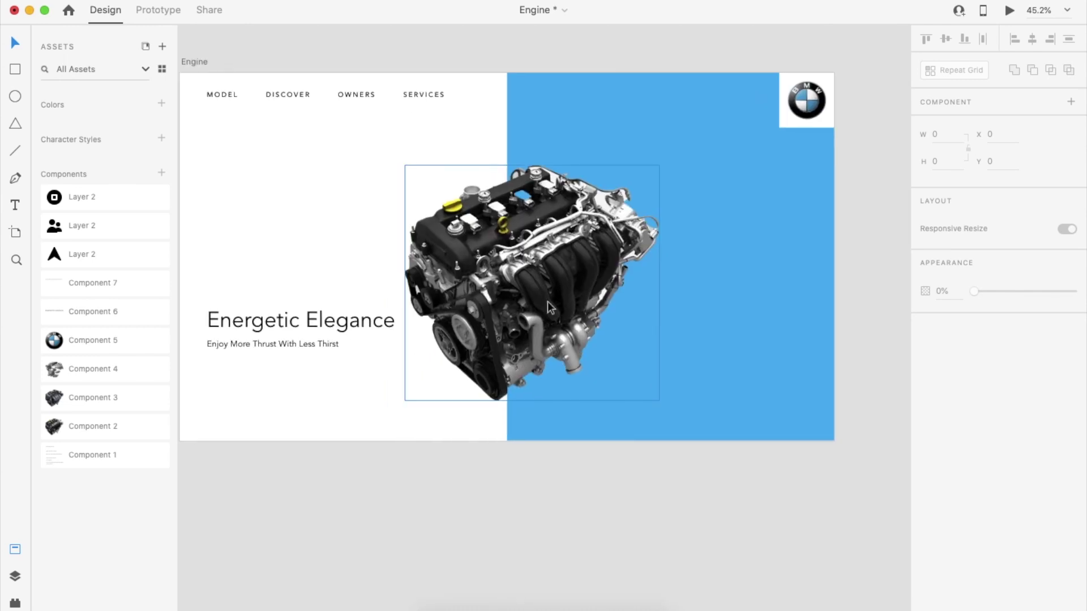
key("t")
left_click(627, 402)
type("Twin power")
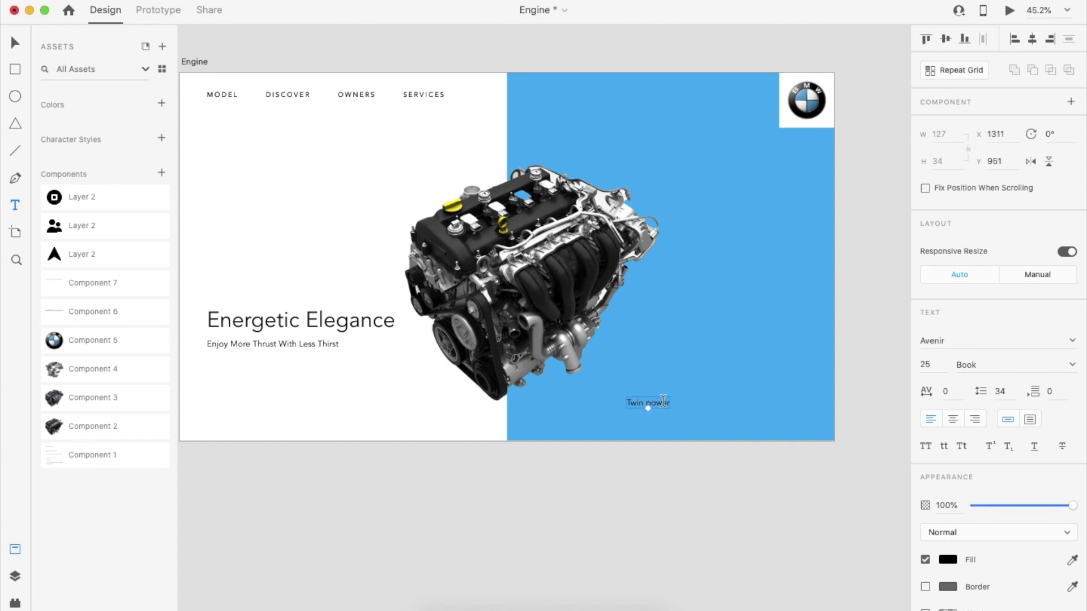
left_click_drag(655, 343, 731, 366)
left_click(962, 446)
Break the Twin Power text onto two lines and style it in Black Oblique all caps.
left_click(730, 367)
double_click(694, 355)
key("Return")
key("Escape")
left_click(1013, 365)
left_click(1001, 479)
left_click(925, 446)
left_click_drag(655, 412, 717, 381)
left_click(1005, 365)
left_click(1013, 409)
left_click(749, 448)
Cut "Power" out of the text and paste it as a separate all-caps text object.
double_click(717, 381)
double_click(717, 381)
key("super+x")
key("Escape")
key("t")
left_click(649, 376)
key("super+v")
key("Escape")
left_click(929, 449)
key("v")
left_click(735, 435)
Enlarge "POWER" beneath "TWIN" and convert the text to paths.
scroll(720, 373, "up", 3)
left_click_drag(751, 374, 696, 423)
left_click(702, 310)
key("super+8")
key("Escape")
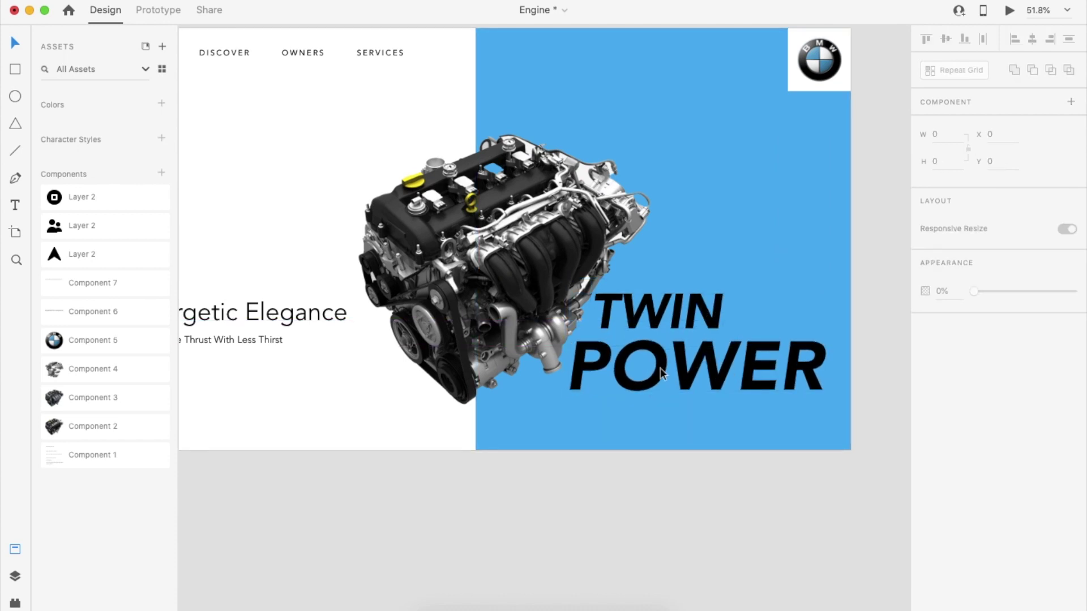
Align TWIN with POWER's right end, group the two words and move the group to X 1131.74, Y 639.5.
left_click_drag(660, 369, 660, 375)
left_click_drag(691, 318, 789, 328)
left_click(797, 370, "shift")
key("super+g")
left_click_drag(799, 368, 765, 349)
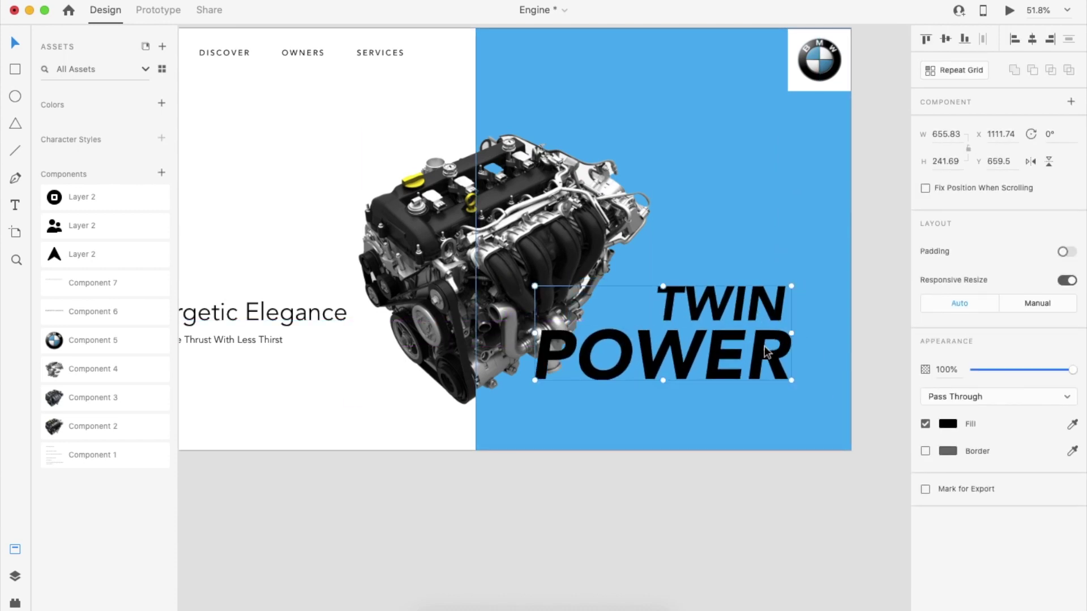
key("shift+Right")
key("shift+Right")
key("shift+Up")
key("shift+Up")
Fill the TWIN POWER group with a blue slightly darker than the background and place it behind the engine.
left_click(839, 401)
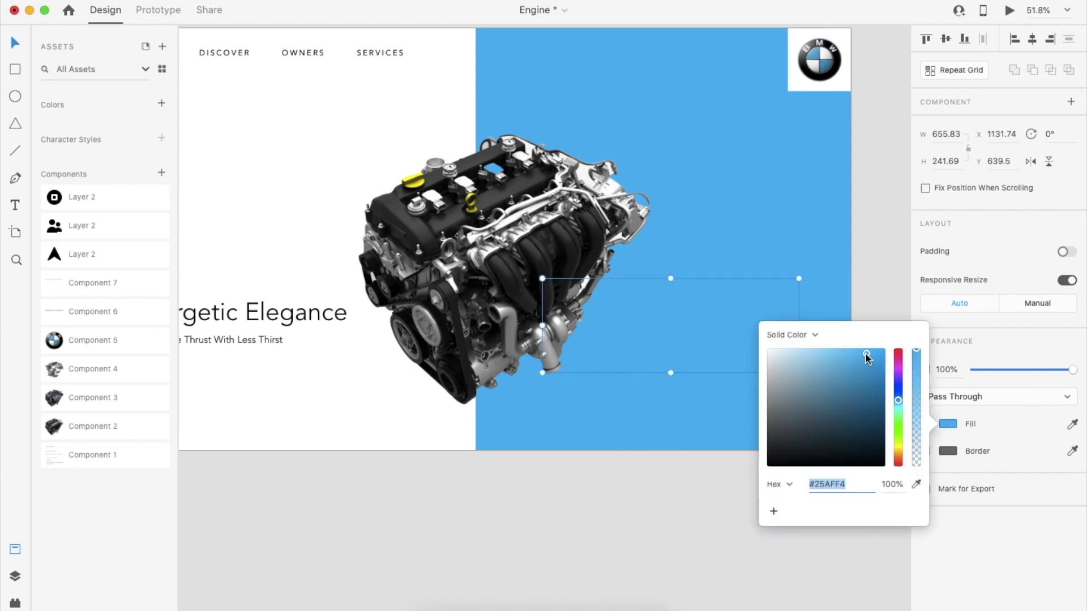
left_click(750, 438)
scroll(751, 437, "down", 3)
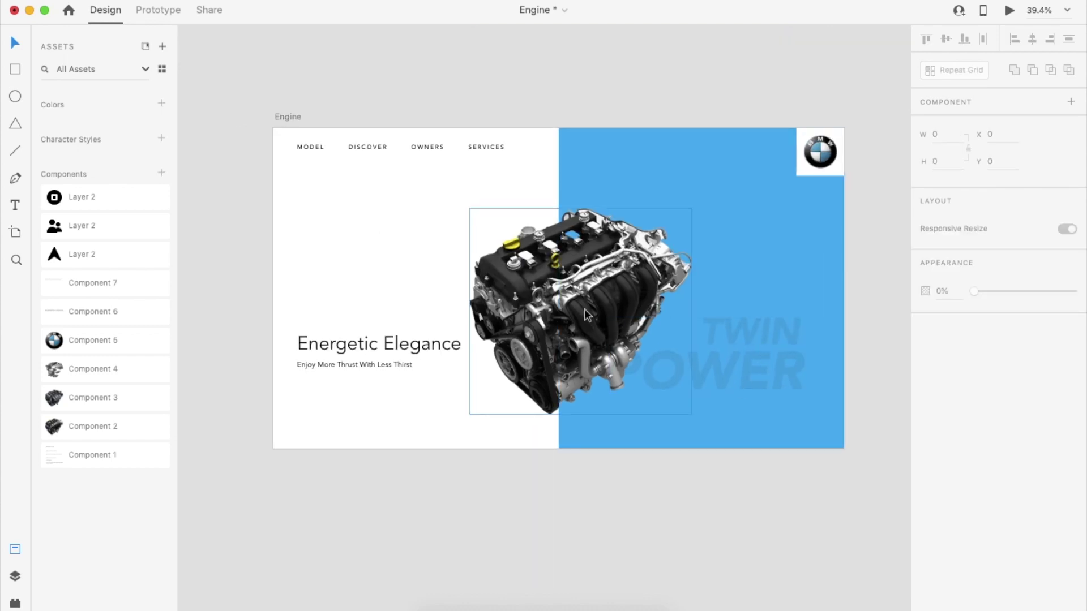
Nudge the engine down-left and the TWIN POWER text up, and raise the heading group on the white half.
left_click_drag(615, 291, 607, 298)
left_click_drag(713, 367, 718, 348)
scroll(708, 521, "up", 1)
scroll(422, 434, "up", 2)
left_click_drag(442, 353, 435, 246)
left_click(432, 533)
Scale the engine to 704 × 650 at X 655, Y 248 and move the TWIN POWER text up slightly.
scroll(433, 534, "down", 2)
scroll(432, 534, "right", 1)
left_click(569, 363)
left_click_drag(667, 250, 659, 259)
left_click_drag(578, 371, 579, 354)
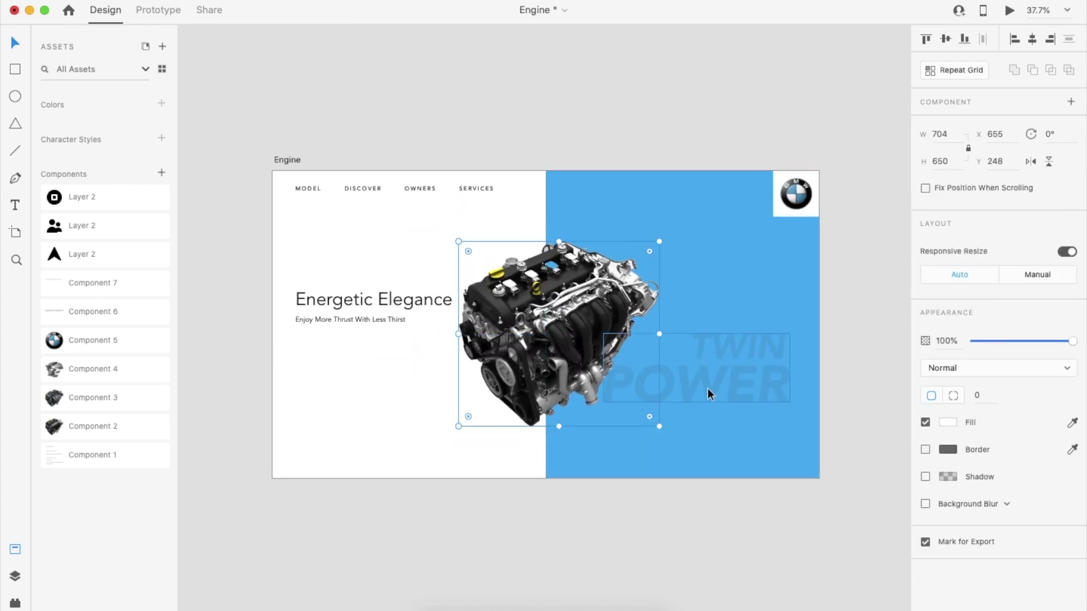
left_click(708, 375)
left_click(532, 502)
scroll(533, 502, "up", 2)
scroll(532, 501, "left", 1)
scroll(492, 123, "down", 2)
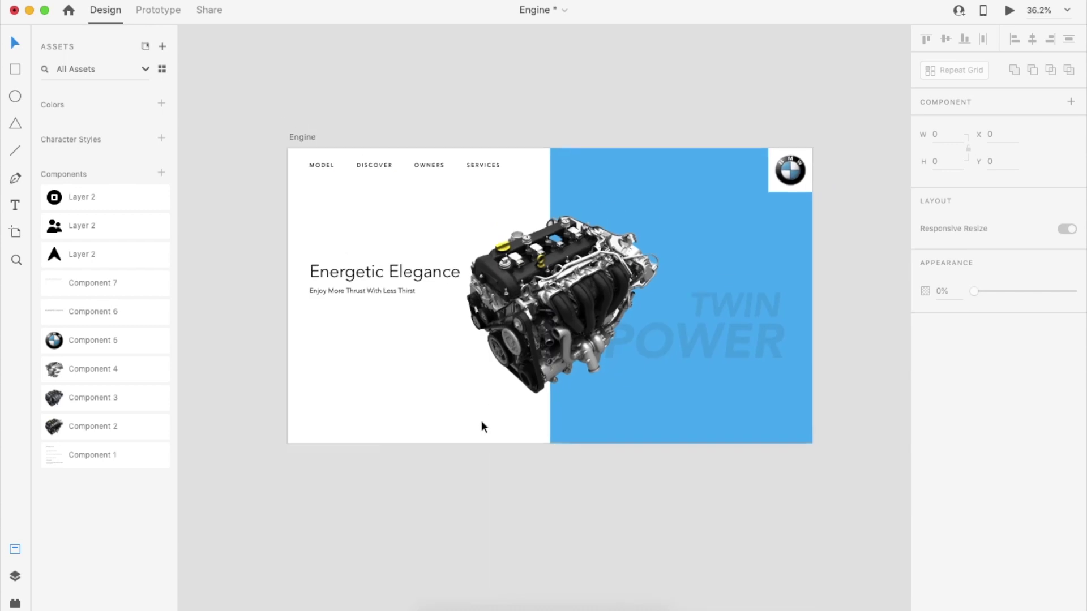
Draw a 552 × 366 text area below the tagline and set its text to Avenir Light, size 20.
scroll(481, 421, "up", 2)
left_click_drag(292, 295, 483, 424)
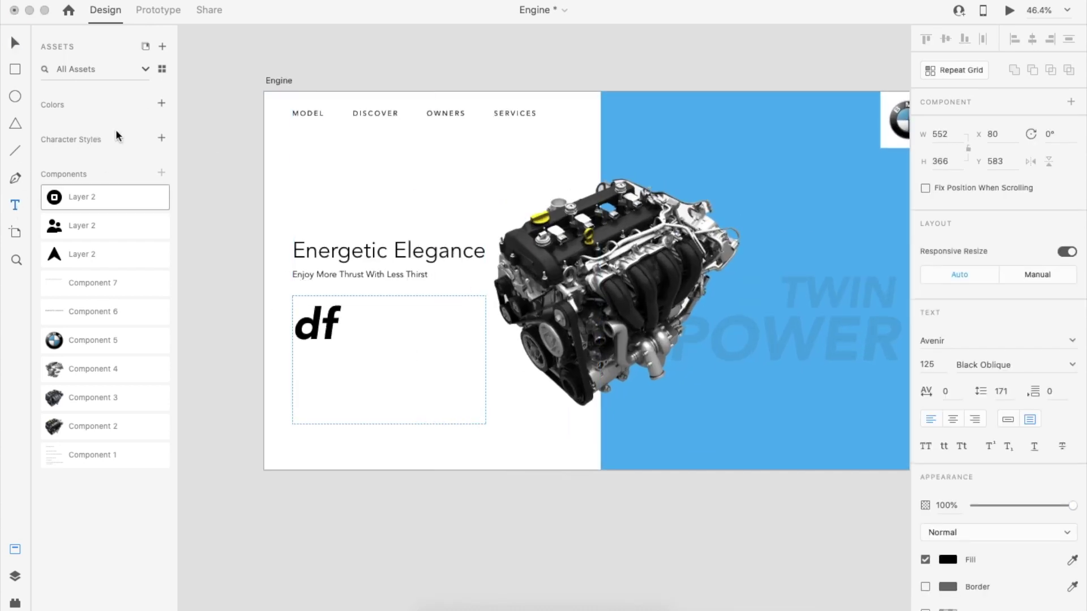
left_click(1073, 365)
left_click(975, 422)
left_click(932, 367)
type("20")
key("Return")
Fill the new text area with Lorem ipsum placeholder text using the plugin.
left_click(213, 1)
mouse_move(244, 64)
left_click(364, 78)
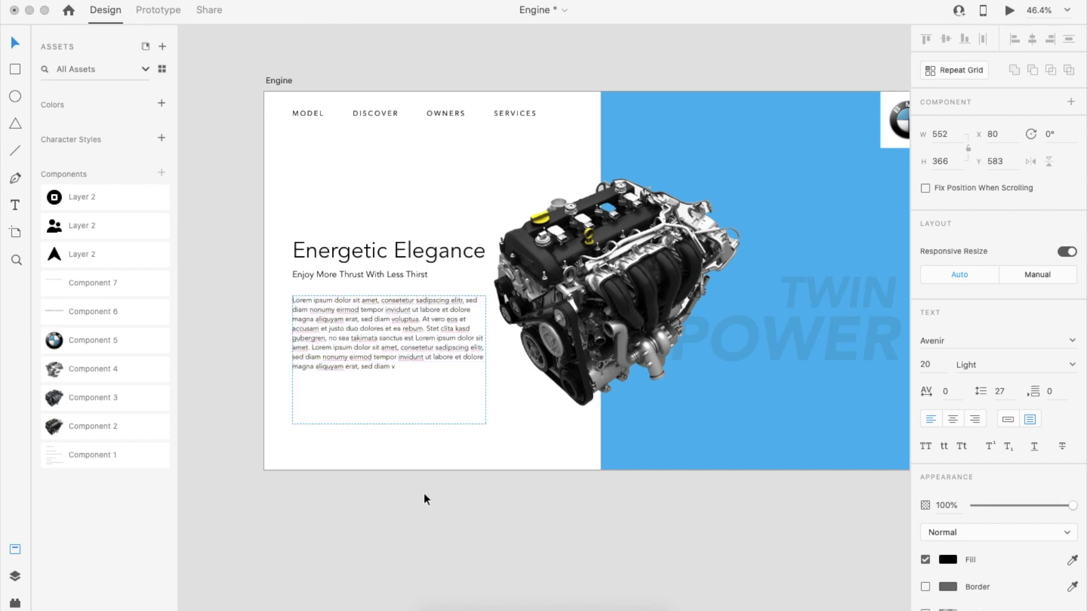
Split the placeholder text into two paragraphs after "ea rebum" and reduce the text area's height to 261.
scroll(372, 350, "up", 2)
left_click(439, 321)
key("Return")
key("Return")
left_click_drag(396, 449, 395, 398)
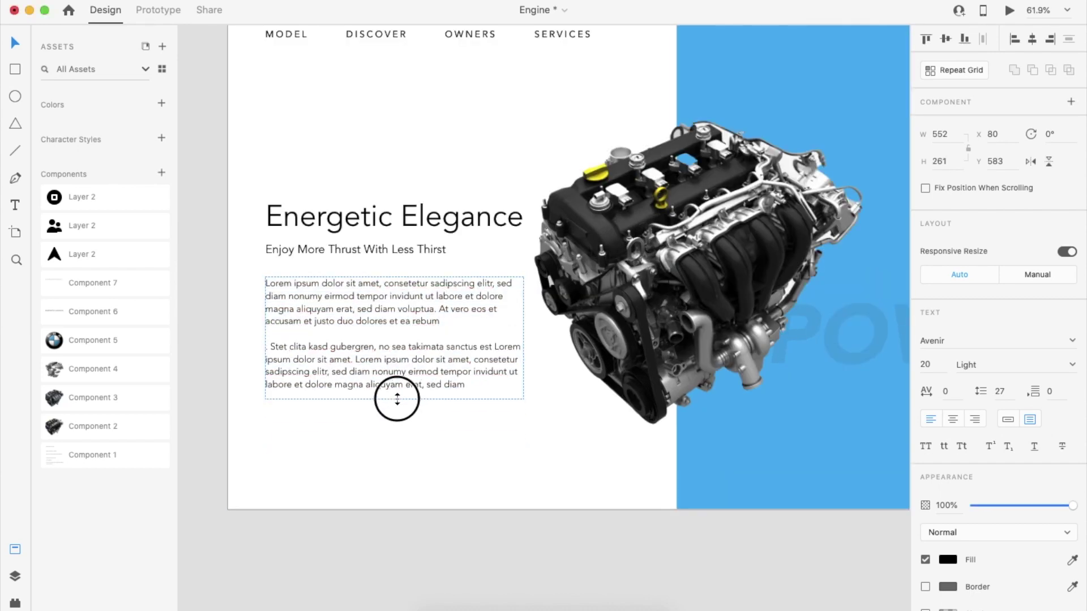
left_click(409, 534)
double_click(388, 392)
key("Escape")
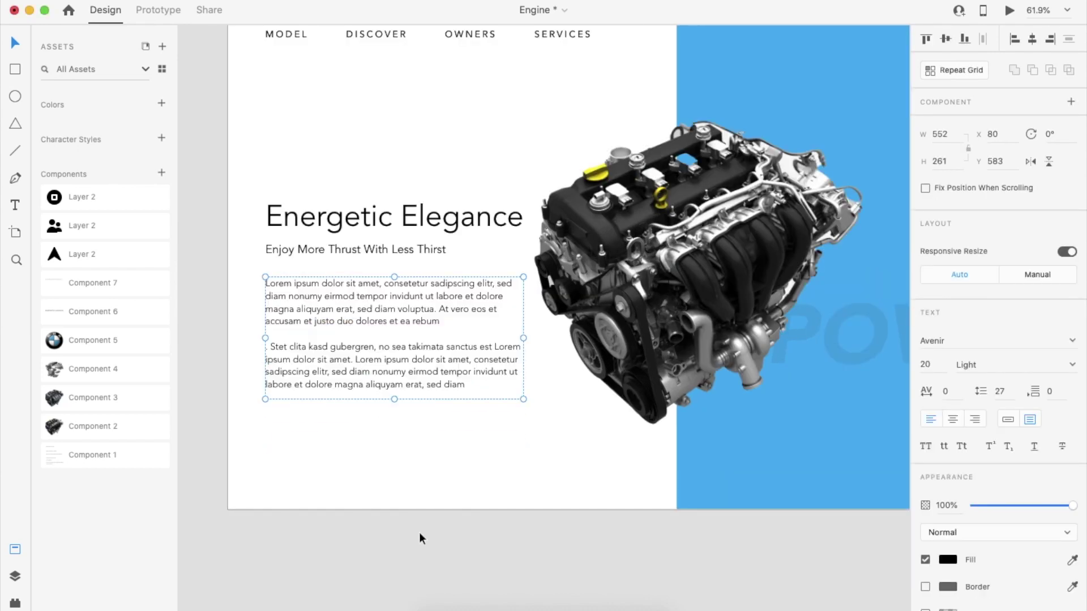
Replace the placeholder paragraphs with "The BMW twin power turbo engine offers the greatest possible dynamic performance with the highest efficiency thanks to the latest injection system".
left_click(422, 548)
scroll(249, 397, "down", 3)
scroll(227, 418, "up", 3)
double_click(445, 326)
left_click_drag(445, 324, 436, 496)
key("BackSpace")
left_click(436, 502)
double_click(409, 306)
type("The")
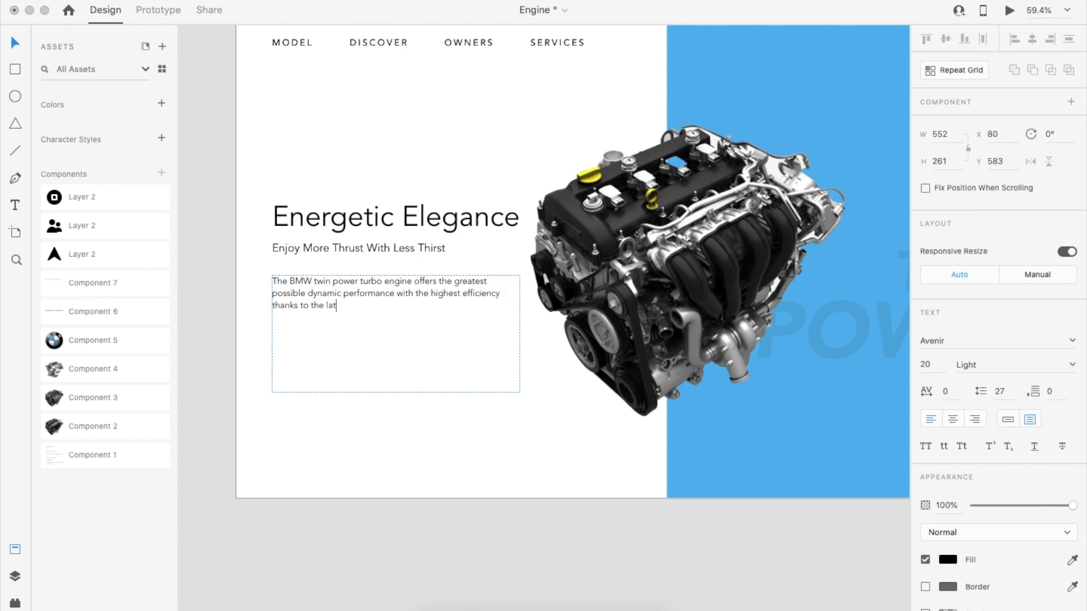
type("tem")
key("Escape")
left_click(407, 430)
Narrow the body text area so that the BMW engine description wraps onto four lines.
scroll(408, 430, "up", 1)
left_click(419, 328)
left_click_drag(530, 343, 492, 360)
left_click(492, 562)
Move the headline, tagline and body text down together on the white half.
scroll(441, 398, "down", 3)
left_click(434, 327)
left_click(431, 297, "shift")
left_click(433, 271, "shift")
left_click_drag(443, 333, 447, 403)
left_click(232, 238)
Draw a 62 × 62 square below the body text at X 80, Y 907.
left_click(15, 69)
left_click_drag(301, 444, 325, 468)
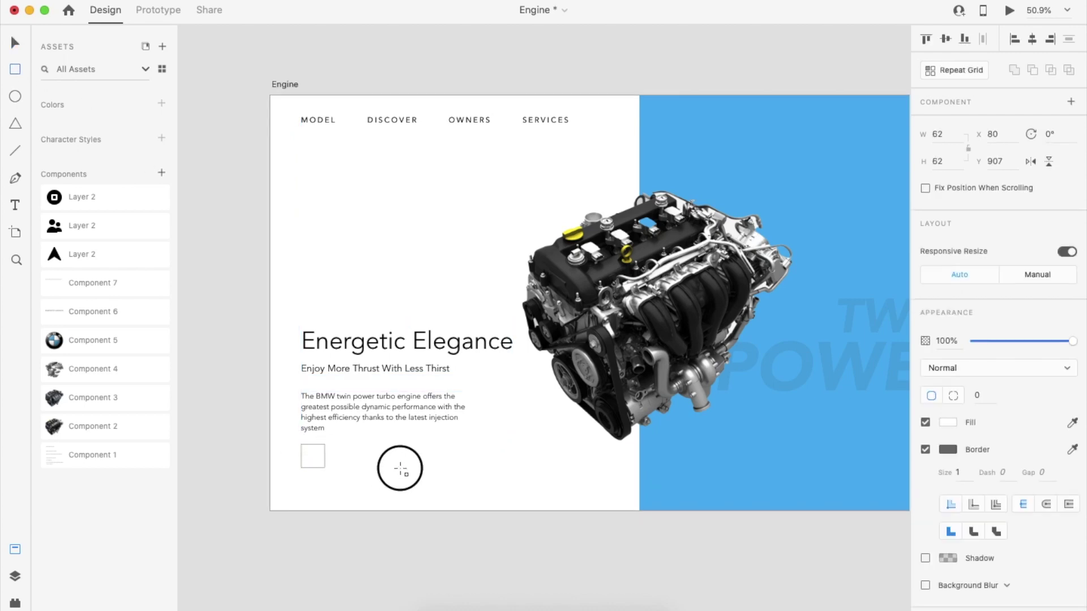
key("v")
left_click(358, 518)
Turn the square into a 319 × 78 button with corner radius 39, the saved blue fill and no border.
left_click_drag(414, 464, 379, 464)
scroll(357, 518, "up", 2)
left_click(926, 450)
left_click(876, 465)
left_click(949, 423)
left_click(774, 511)
left_click(391, 453)
left_click(947, 422)
left_click(787, 510)
left_click_drag(406, 462, 406, 464)
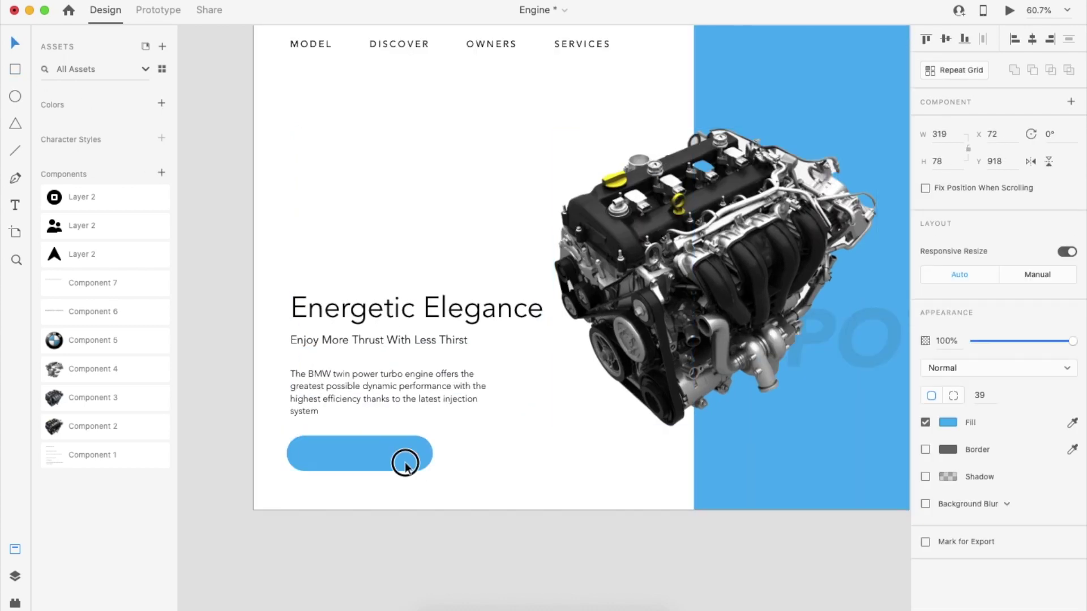
Draw a horizontal shaft and an open arrowhead with the Pen tool beside the blue button.
key("p")
left_click(474, 452)
key("p")
left_click(498, 443)
left_click(505, 450)
left_click(497, 459)
key("Escape")
left_click(496, 461)
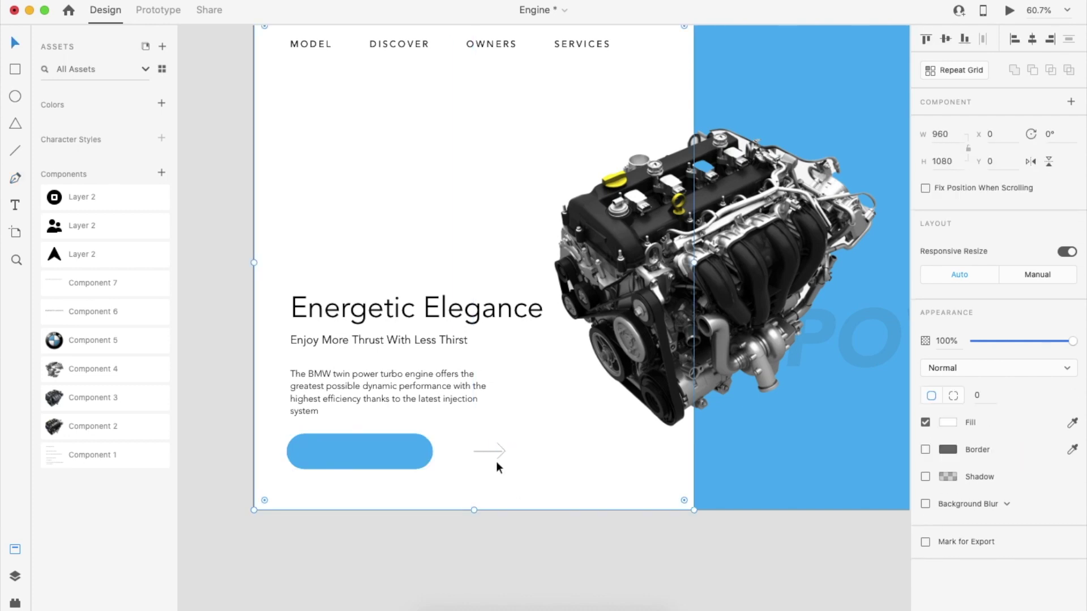
Group the arrow's two lines with a border size of 3 and move the arrow onto the blue button.
left_click(495, 452)
scroll(494, 453, "up", 5)
left_click(484, 447, "shift")
key("super+g")
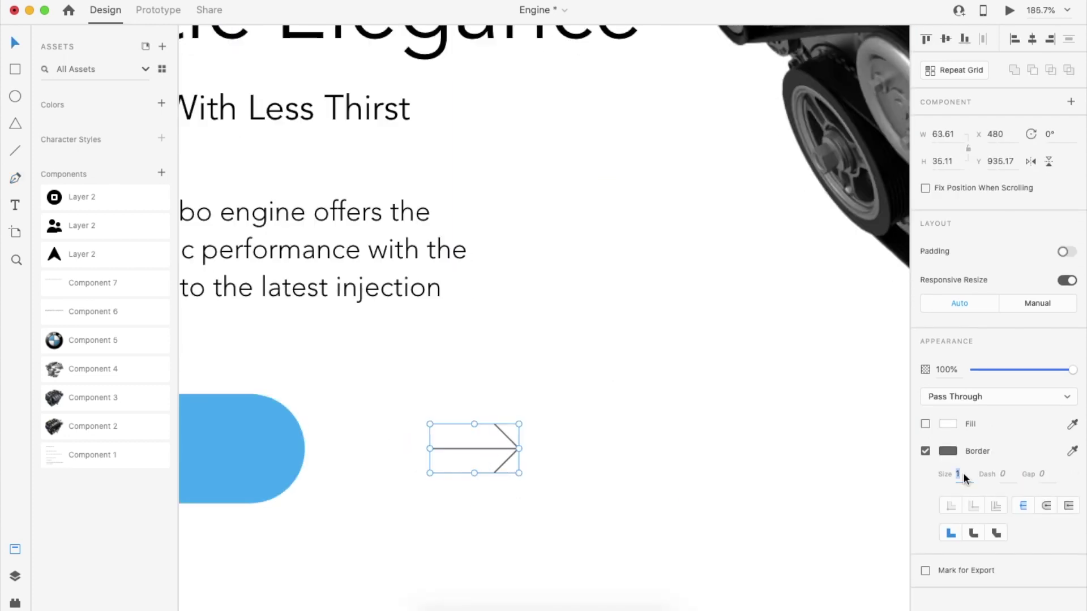
left_click(957, 474)
type("2")
scroll(524, 446, "down", 2)
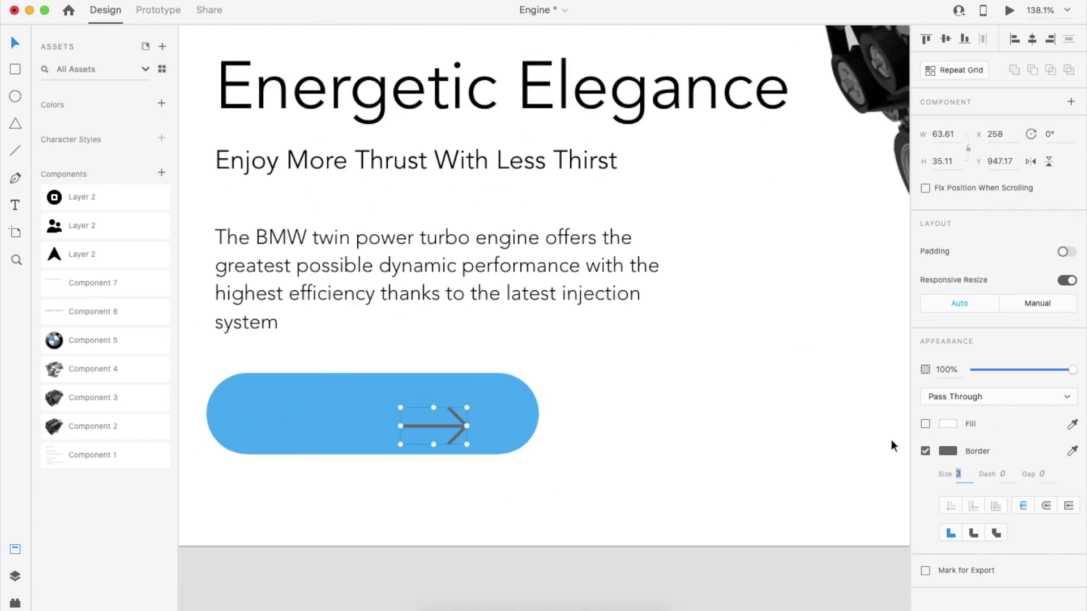
Centre the arrow vertically on the blue button and set its border colour to white.
left_click(524, 426, "shift")
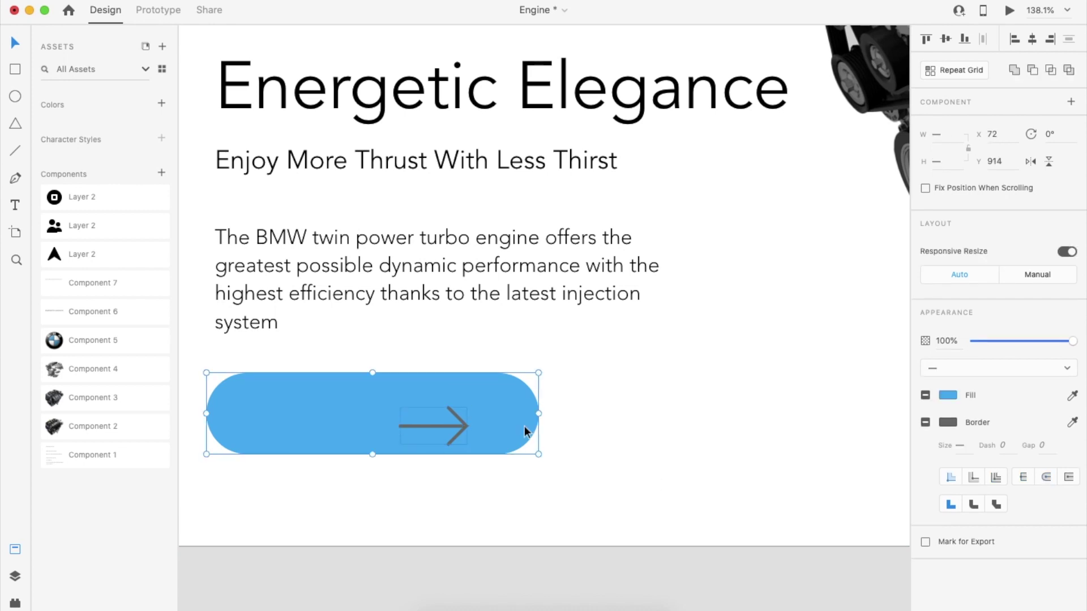
left_click(944, 41)
left_click(401, 416)
left_click(403, 416)
left_click(948, 451)
left_click_drag(788, 390, 766, 365)
scroll(407, 431, "down", 5)
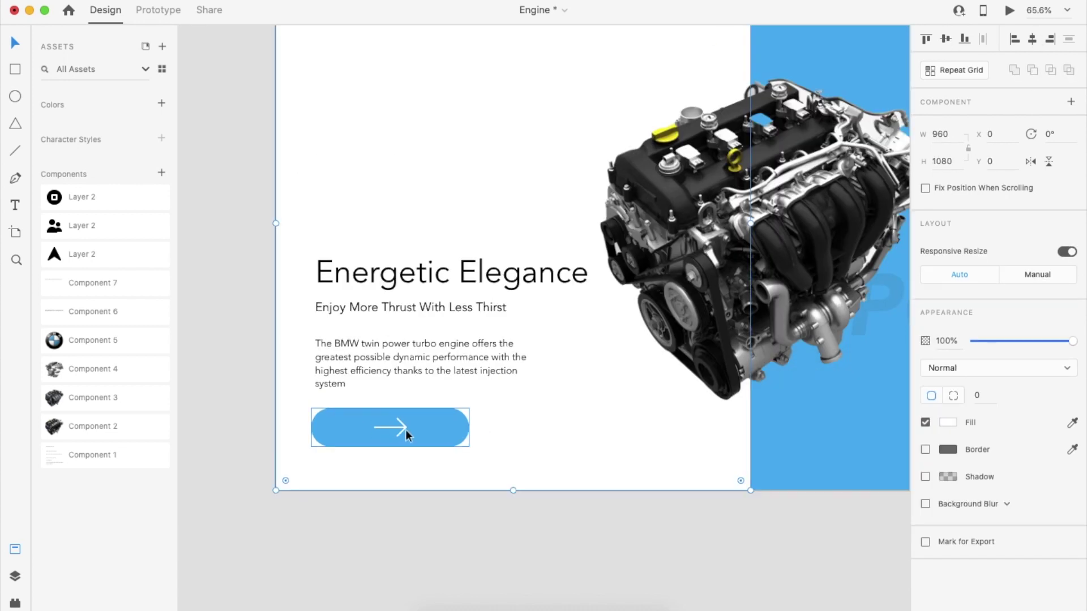
Shrink the arrowhead to 5.31 × 10.61 with round caps and move the arrow near the button's right end.
scroll(406, 428, "up", 5)
left_click(406, 429)
double_click(406, 428)
left_click_drag(390, 443, 395, 440)
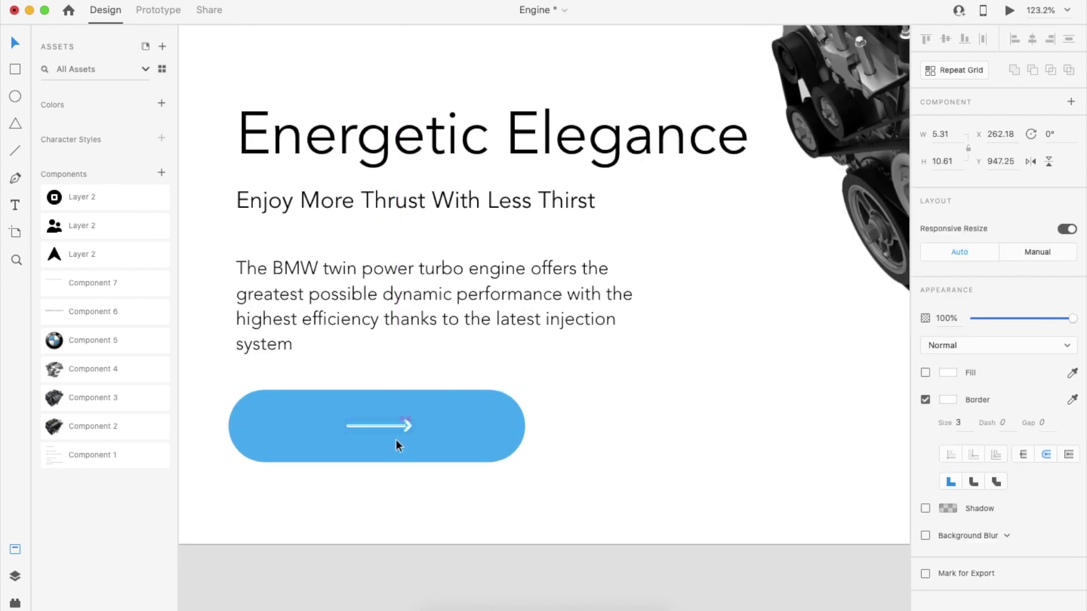
scroll(396, 440, "up", 10)
left_click_drag(409, 391, 537, 389)
scroll(440, 390, "down", 5)
scroll(536, 388, "down", 5)
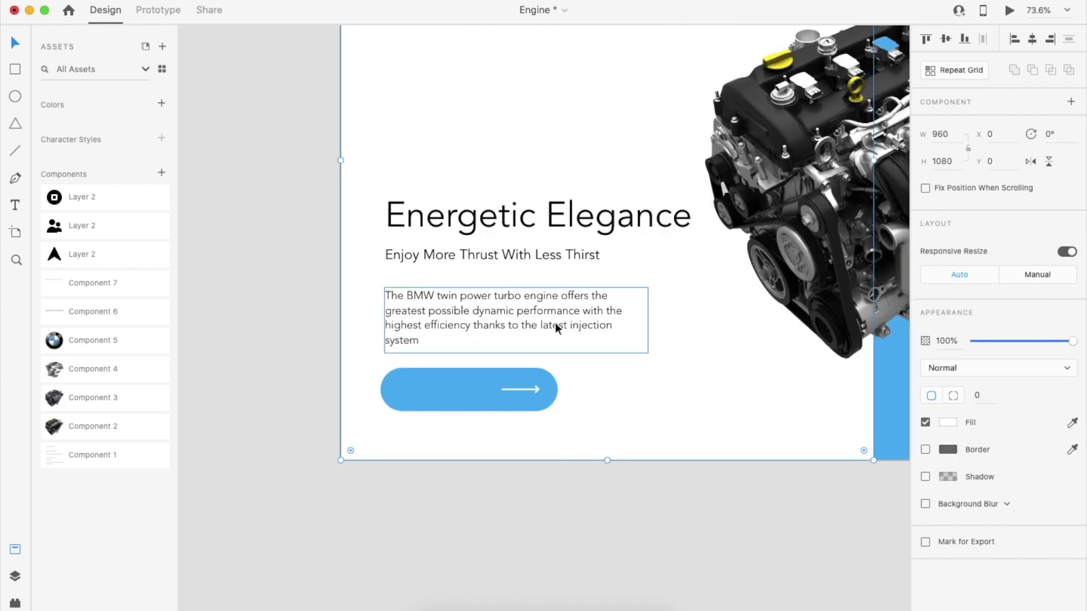
Duplicate the tagline onto the blue button and change the copy's text to "Explore".
left_click(555, 322)
double_click(530, 254)
left_click_drag(512, 261, 512, 396)
double_click(512, 391)
type("Explo")
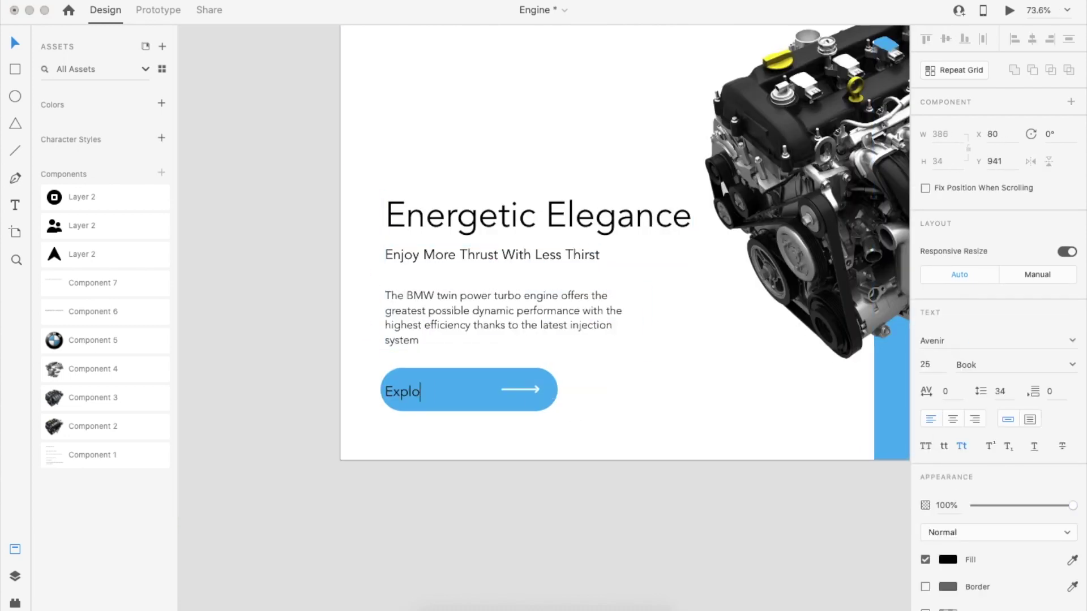
Set the Explore label's fill to white and shift it inward from the button's left end.
left_click(948, 560)
left_click_drag(821, 470, 679, 368)
left_click_drag(425, 393, 522, 387)
Shorten the arrow to a width of 39.76 and set its border size to 2.
left_click(510, 391)
scroll(509, 391, "up", 5)
double_click(509, 389)
left_click(550, 494)
left_click(547, 388)
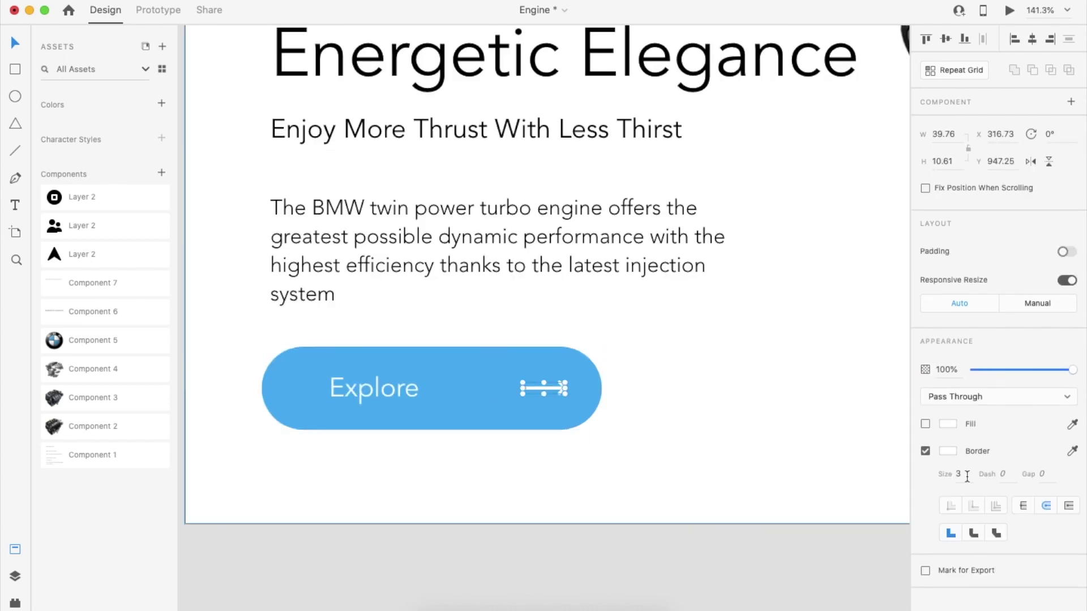
left_click(960, 475)
type("2")
key("Return")
Group the blue button with its Explore label and arrow.
scroll(549, 389, "up", 5)
double_click(555, 381)
scroll(555, 380, "down", 5)
key("Escape")
key("Escape")
key("super+g")
left_click(652, 360)
scroll(640, 365, "down", 5)
left_click(613, 515)
scroll(566, 481, "up", 3)
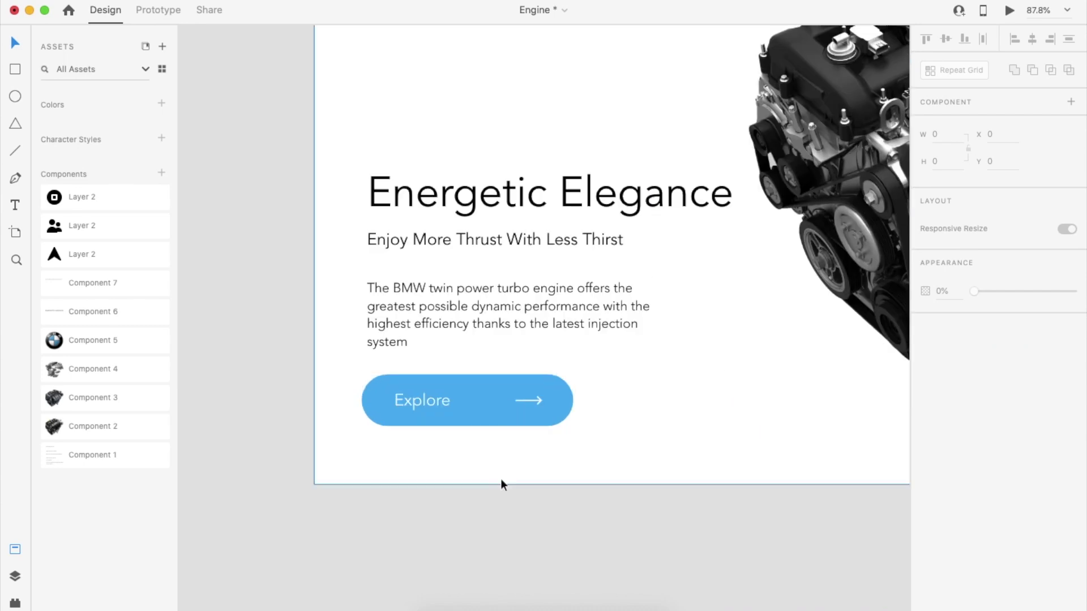
Reduce the button's width to 269 and centre the Explore label and arrow horizontally inside it.
scroll(506, 451, "down", 2)
left_click(518, 419)
left_click_drag(561, 416, 533, 419)
left_click_drag(425, 415, 441, 415)
left_click(449, 432)
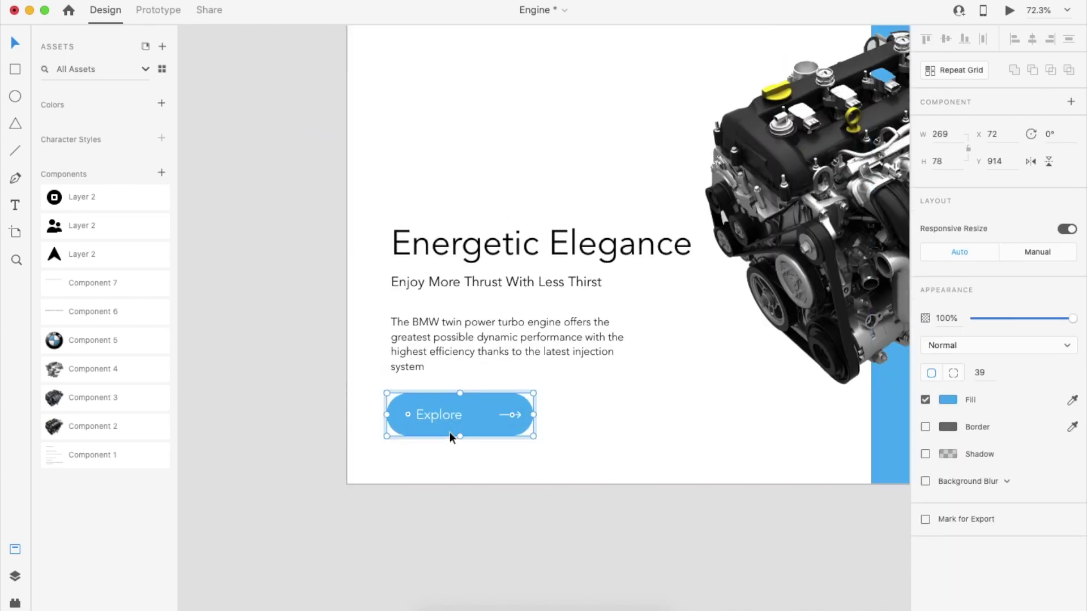
left_click(448, 418, "shift")
left_click(1033, 40)
scroll(641, 391, "down", 5)
left_click(568, 505)
scroll(568, 505, "right", 2)
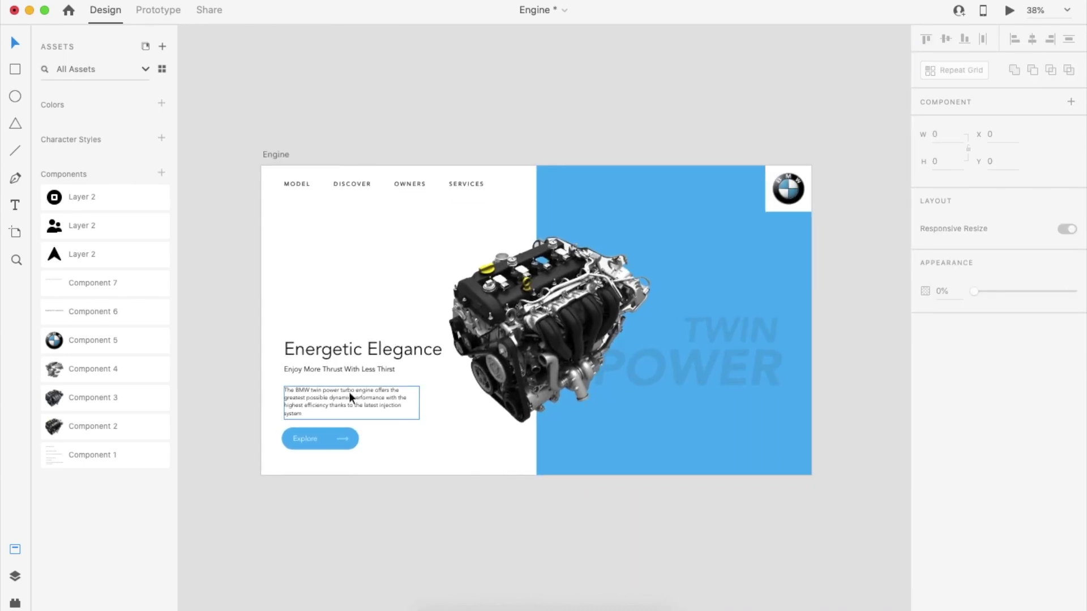
Move the TWIN POWER text to X 1006.74, Y 682.5, partly behind the engine.
left_click(349, 393)
left_click(829, 364)
scroll(829, 363, "right", 1)
left_click_drag(692, 388, 660, 421)
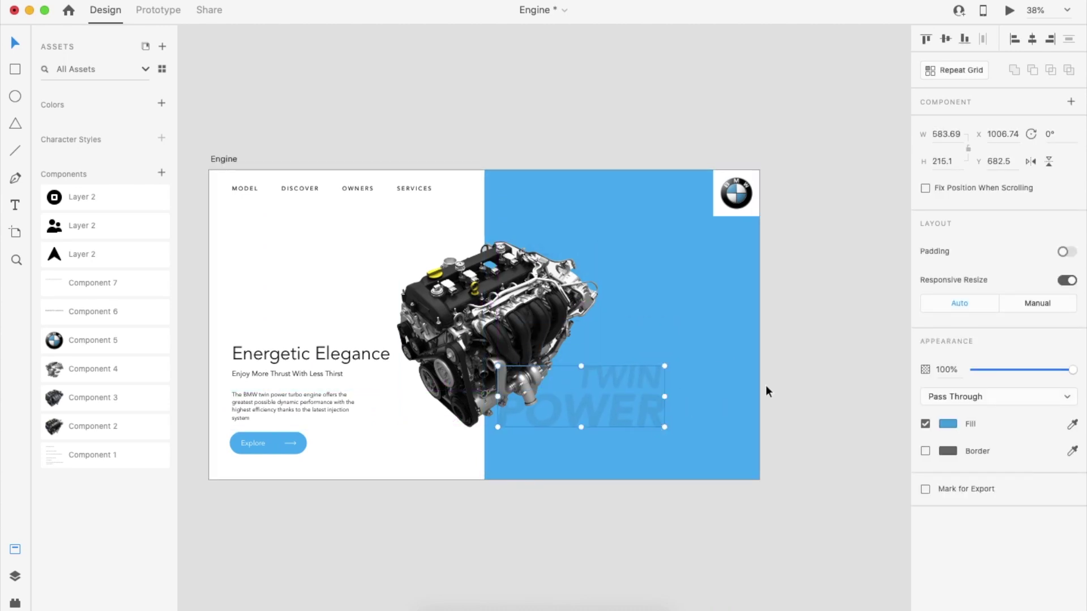
Duplicate the body text and the Energetic Elegance headline onto the blue half.
left_click(317, 403)
left_click_drag(317, 402, 754, 313)
left_click(377, 344)
left_click_drag(377, 344, 715, 264)
Change the copied headline's text to "Twin Poer Turbo Inline 6 Cylinder" on two lines.
double_click(714, 264)
type("Tein")
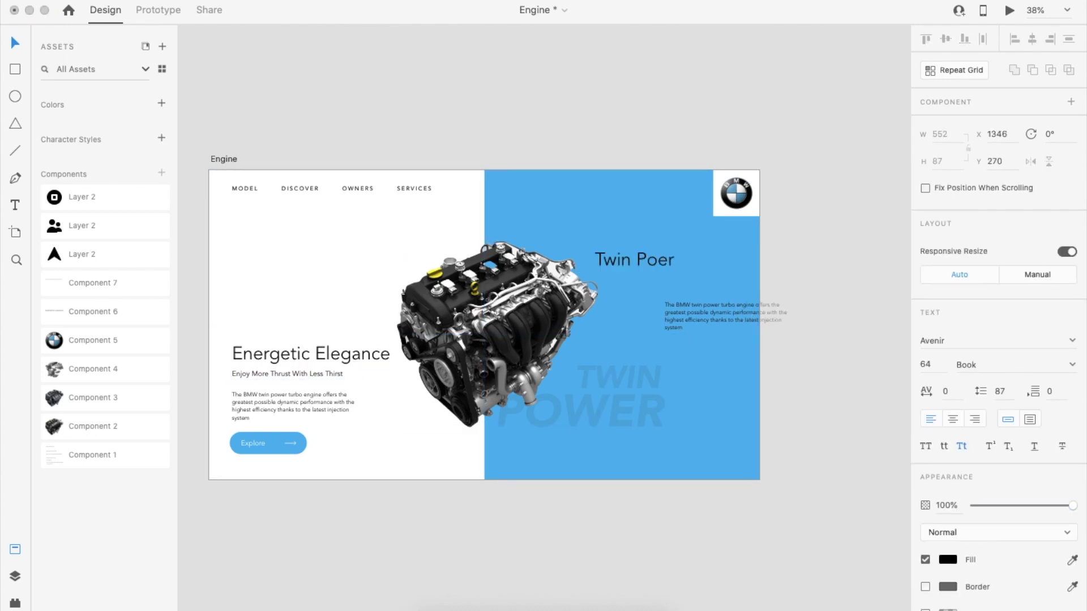
double_click(668, 259)
key("Right")
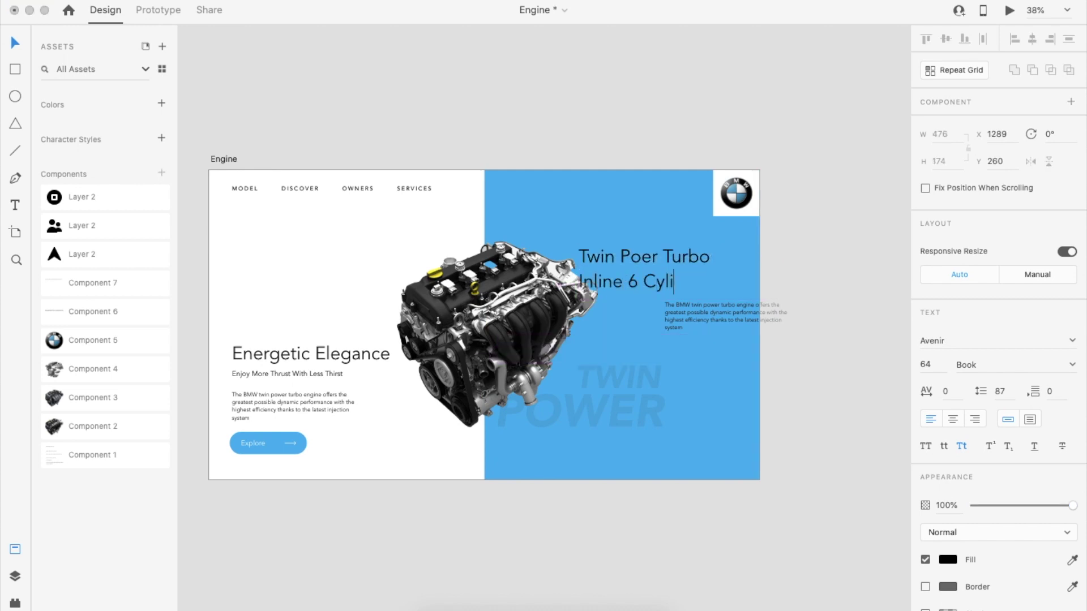
Place the new headline directly above the copied body text and nudge that body text down for more spacing.
left_click_drag(693, 286, 764, 312)
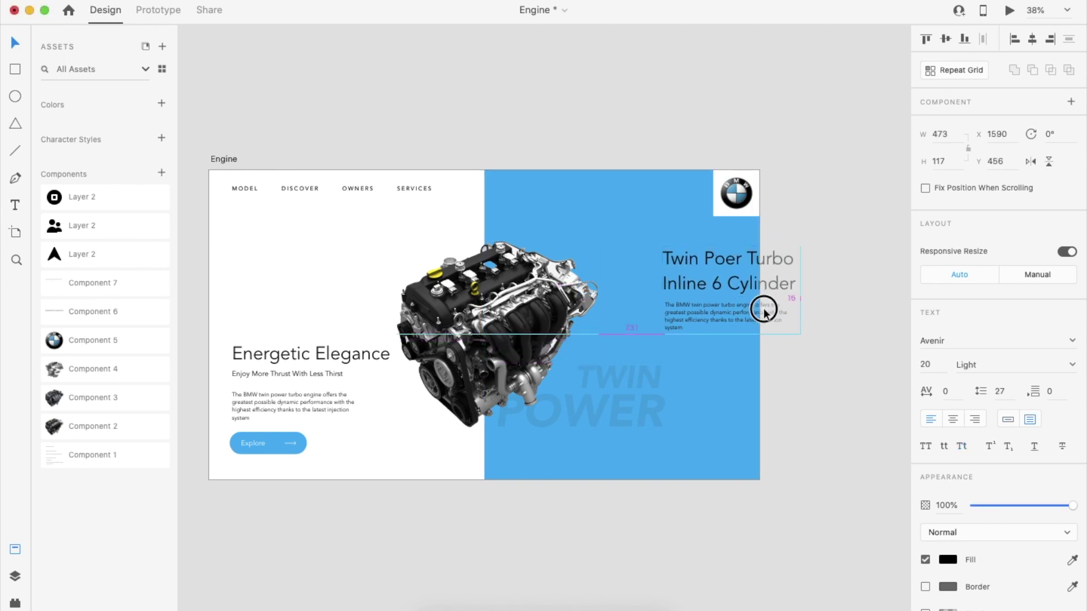
key("Down")
key("Down")
key("Down")
key("Down")
key("Down")
key("Down")
key("Down")
key("Down")
Group the new headline with its body text and set the group's fill to white, #FFFFFF.
left_click(752, 291, "shift")
key("super+g")
left_click(949, 424)
left_click_drag(816, 359, 692, 283)
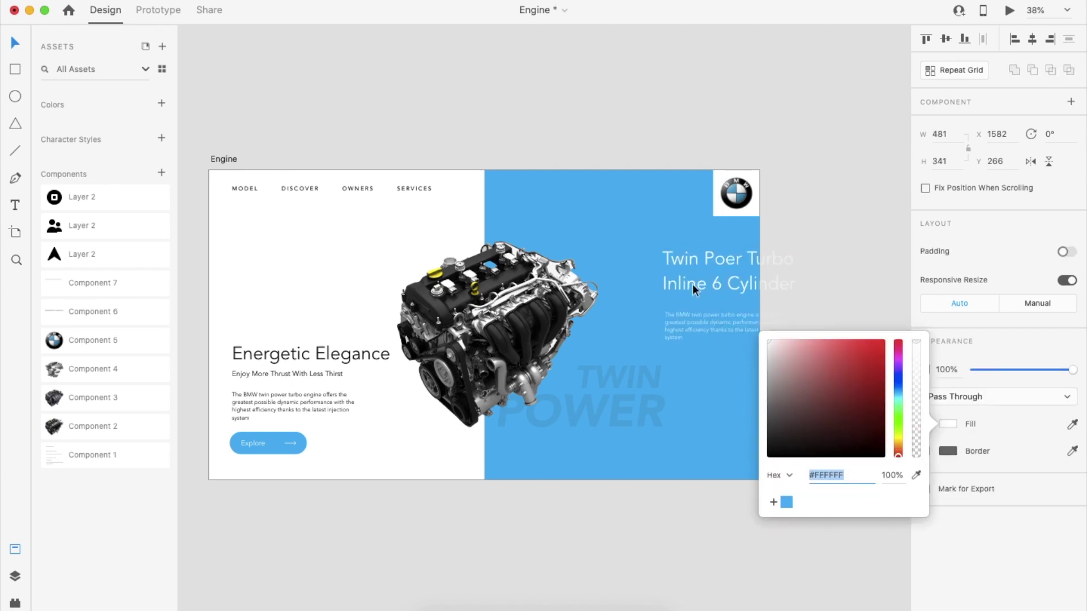
Move the white text group down and slightly right, to the lower part of the blue half.
left_click(707, 351)
left_click(733, 332)
left_click_drag(734, 332, 761, 431)
left_click(780, 490)
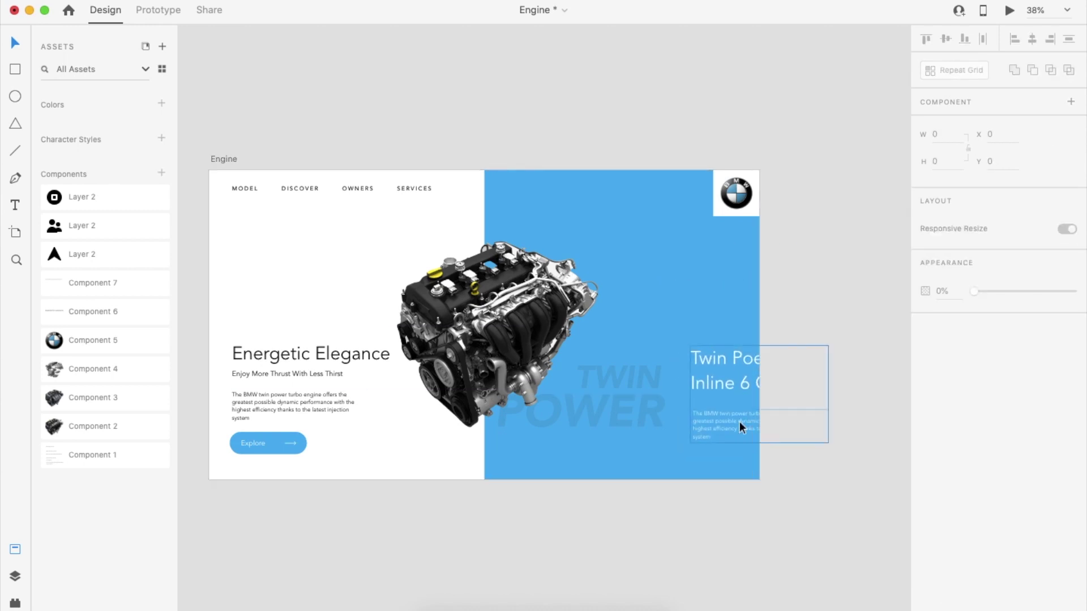
Nudge the TWIN POWER caption horizontally so it sits further left, closer beneath the engine.
left_click(653, 411)
key("shift+Left")
key("shift+Left")
key("shift+Left")
key("shift+Left")
key("shift+Left")
key("shift+Left")
key("shift+Left")
key("shift+Left")
key("shift+Left")
key("shift+Left")
key("shift+Left")
key("shift+Left")
key("shift+Right")
key("shift+Right")
key("shift+Right")
key("shift+Right")
key("shift+Right")
key("shift+Right")
Move the white headline and body text group left into the blue half and nudge it slightly up and right.
left_click(698, 386)
left_click_drag(698, 385, 623, 403)
key("shift+Up")
key("shift+Up")
key("shift+Right")
key("shift+Right")
left_click(645, 489)
left_click(610, 498)
left_click(646, 415)
left_click(779, 490)
scroll(776, 500, "up", 2)
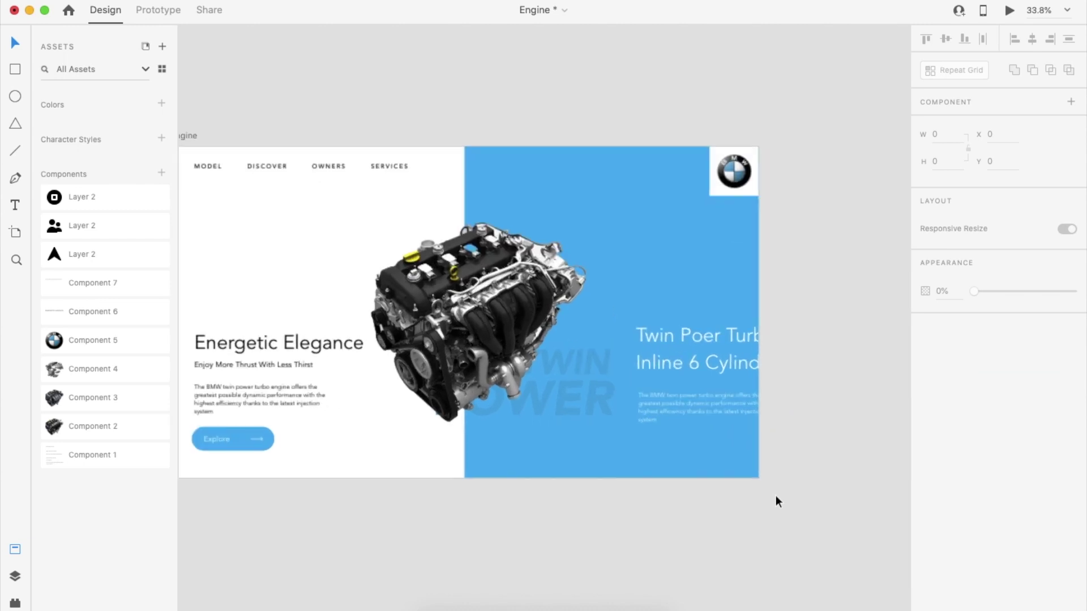
Draw a white borderless circle of 59 by 59 on the engine's upper-right end and set its opacity to 20%.
left_click(15, 97)
left_click_drag(573, 219, 587, 232)
scroll(589, 229, "up", 3)
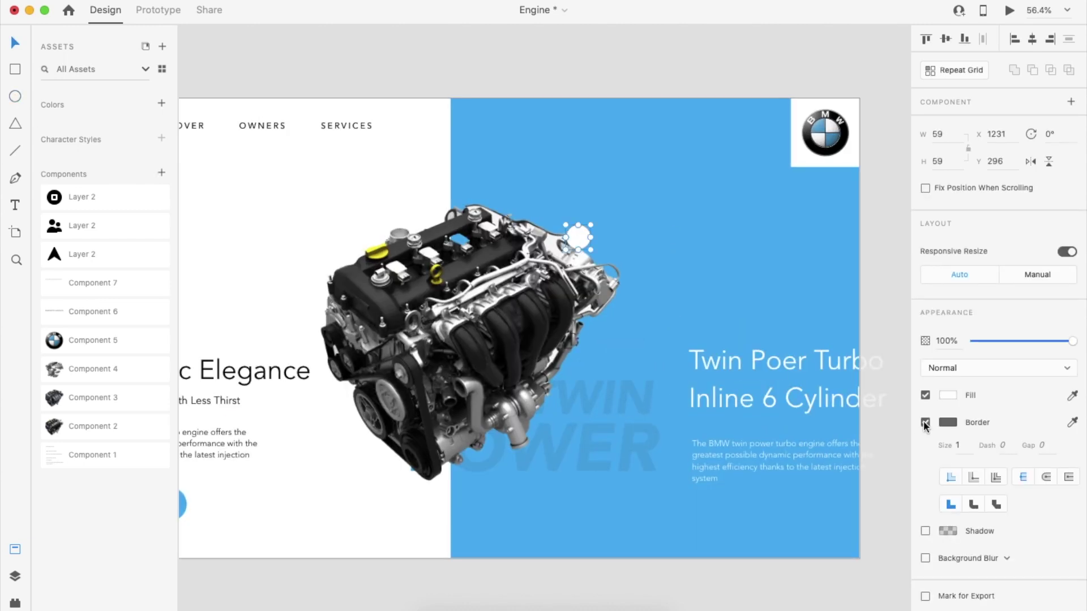
left_click(948, 395)
left_click(786, 482)
left_click(588, 238)
key("2")
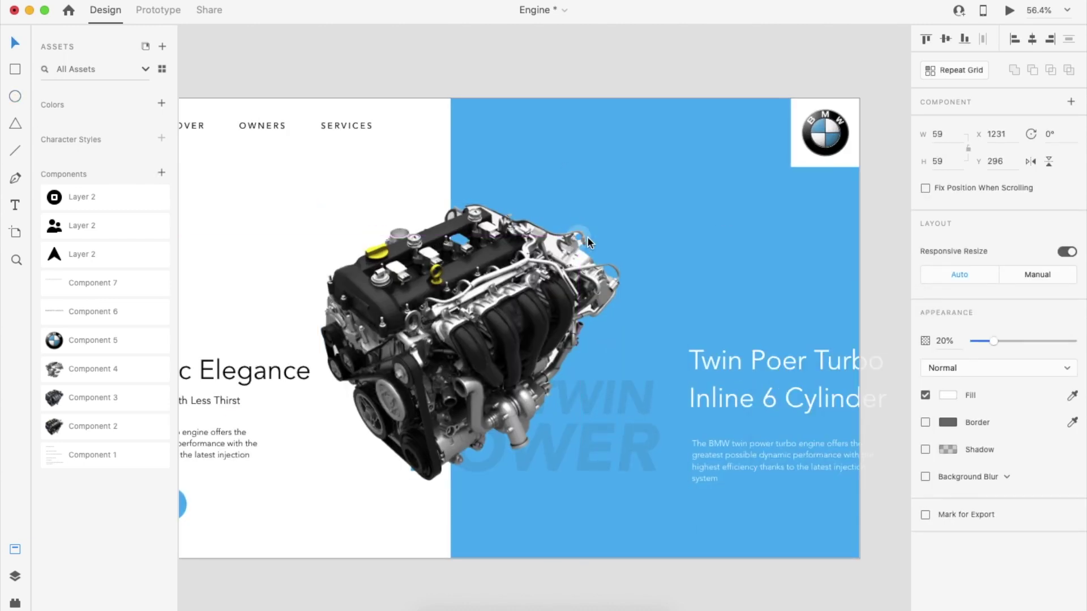
Give the small inner circle its own fill colour and group it with the translucent outer circle as a marker.
scroll(579, 243, "up", 5)
left_click(582, 226)
left_click(948, 395)
left_click_drag(821, 345, 712, 215)
left_click(594, 239, "shift")
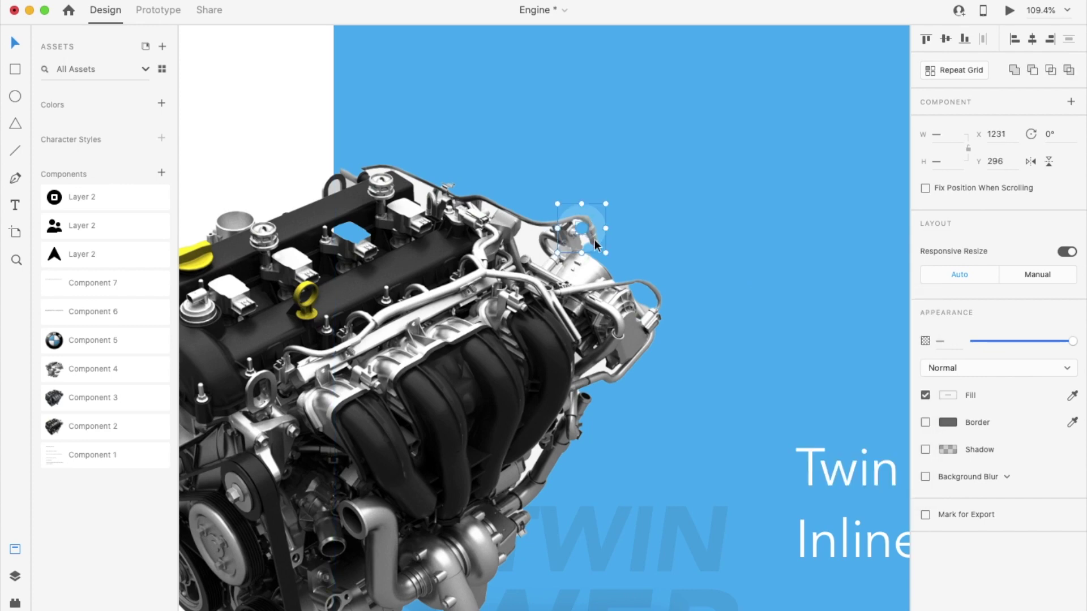
key("super+g")
Copy the marker to the engine's upper-left end and recolour the copy's circle blue for the white background.
scroll(594, 240, "down", 3)
left_click_drag(650, 182, 324, 231)
double_click(325, 231)
left_click(947, 373)
left_click(787, 459)
Adjust the circle fill inside the original marker at the engine's upper-right end.
left_click(650, 184)
double_click(650, 184)
left_click(948, 372)
left_click(786, 460)
left_click(674, 227)
left_click(634, 111)
Place copies of the blue marker on the engine's lower-left pulley area and on the centre of its manifold.
left_click_drag(324, 225, 391, 478)
scroll(439, 578, "down", 5)
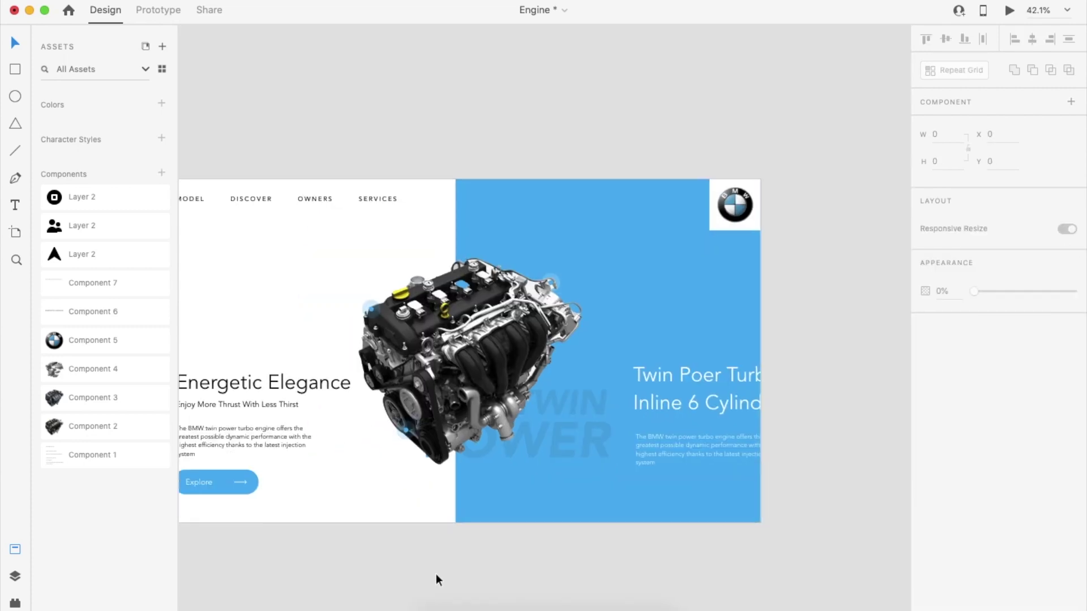
left_click_drag(480, 422, 594, 362)
scroll(492, 274, "up", 5)
scroll(594, 362, "down", 5)
left_click(582, 544)
scroll(581, 432, "up", 1)
Draw a connector line up and right from the central marker, with a white border, size 2, dash 5 and gap 5.
key("p")
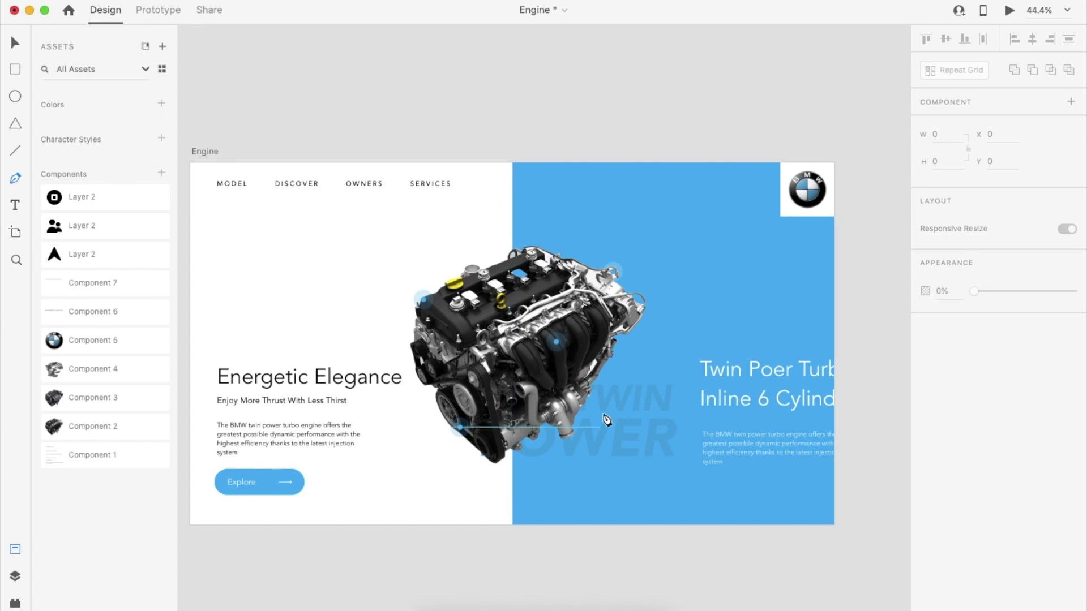
left_click(556, 342)
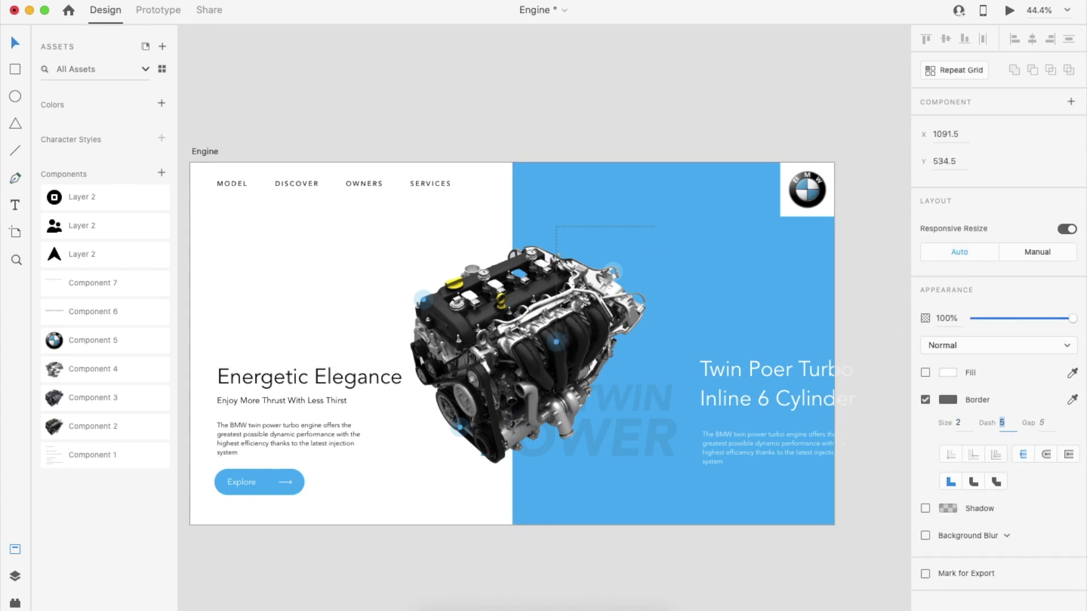
left_click(948, 400)
left_click_drag(792, 340, 706, 209)
left_click(674, 124)
scroll(650, 252, "up", 1)
Add a white "Cylinder Turbo" label beside the end of the dashed line in Avenir Medium, size 20.
left_click(749, 424)
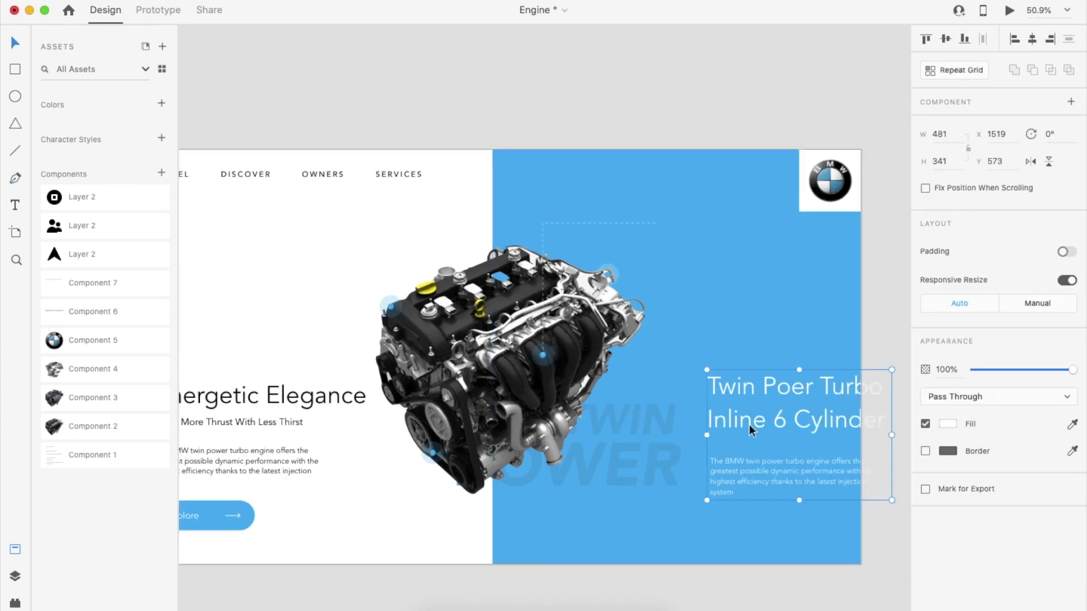
left_click(656, 224)
key("t")
left_click(687, 230)
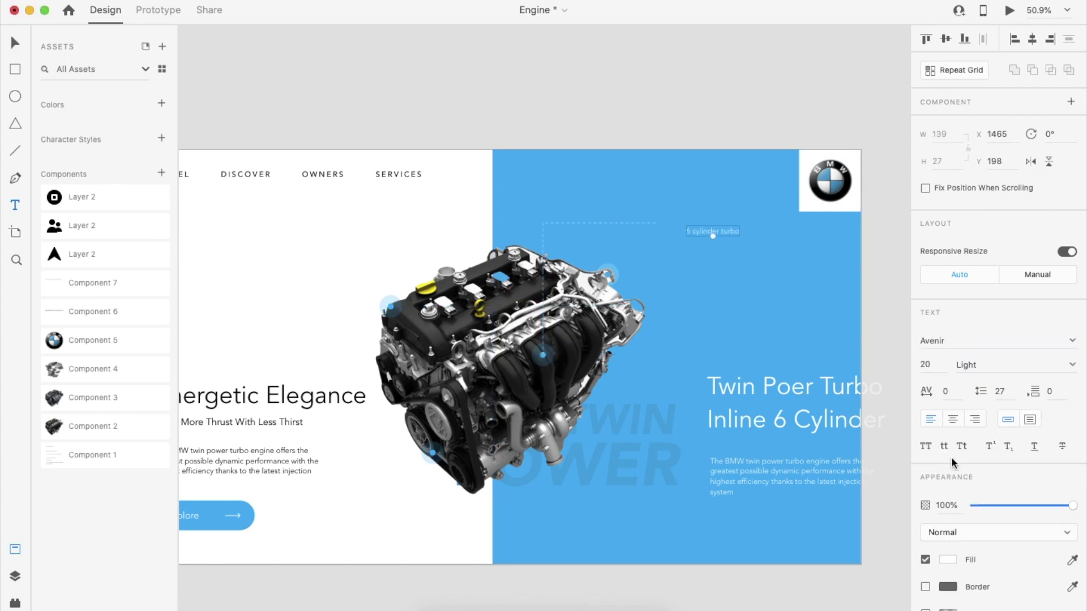
key("v")
scroll(697, 240, "up", 3)
left_click(697, 241)
left_click(972, 365)
left_click(966, 526)
key("BackSpace")
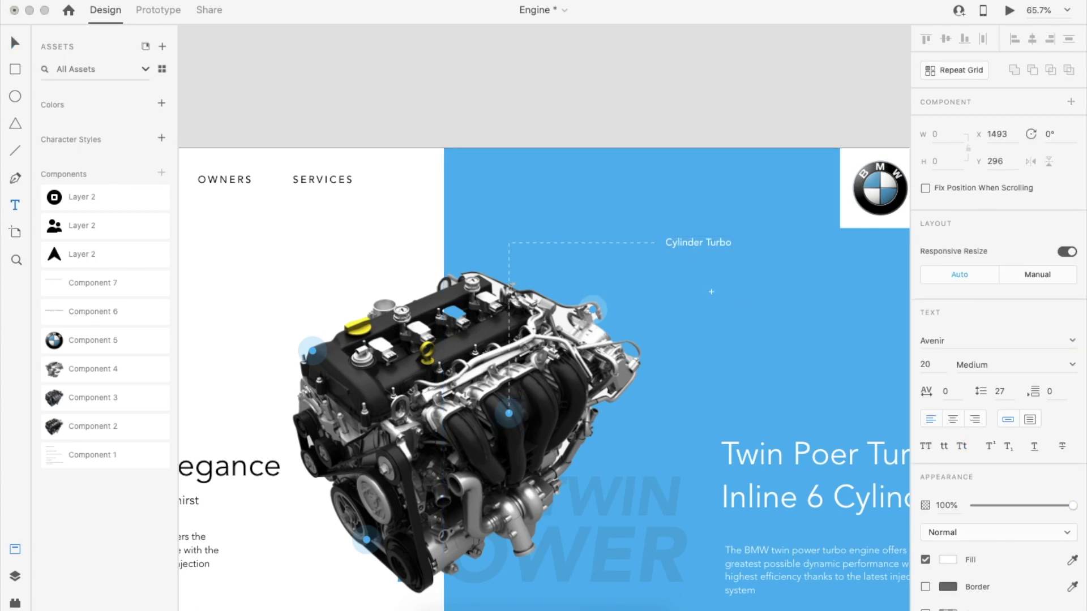
Place a plus sign between the dashed line and the "Cylinder Turbo" label and align it to their vertical middle.
left_click(755, 325)
left_click_drag(712, 292, 687, 248)
scroll(664, 242, "up", 8)
left_click(661, 245, "shift")
left_click(946, 40)
scroll(686, 243, "down", 8)
left_click(702, 120)
scroll(701, 121, "down", 3)
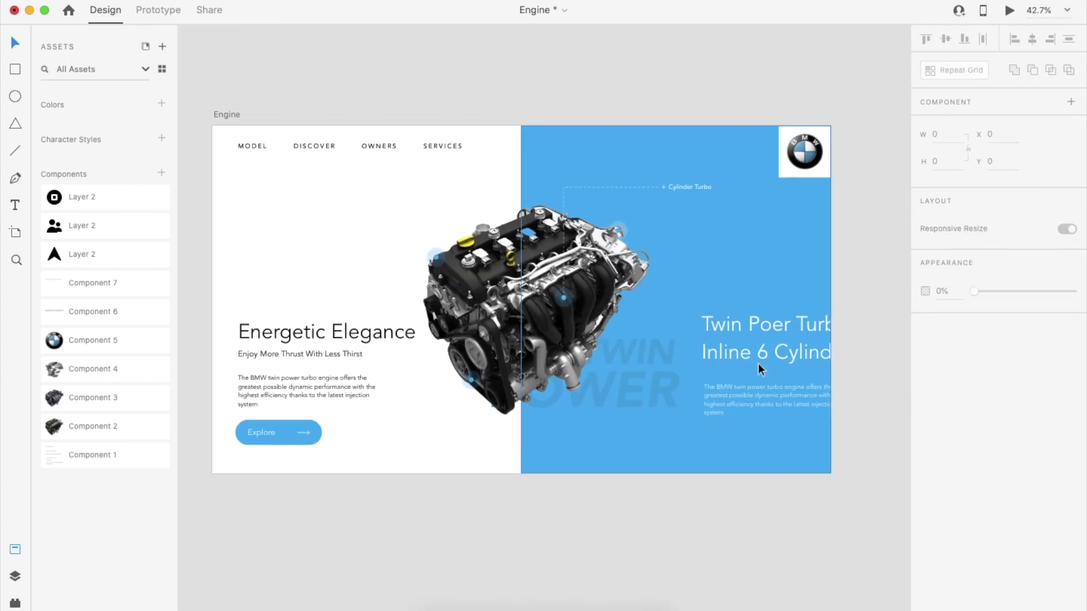
Duplicate the whole Engine artboard and place the copy to the right of the original.
scroll(862, 223, "down", 3)
scroll(708, 520, "down", 1)
scroll(707, 520, "right", 1)
left_click(278, 165)
scroll(301, 151, "down", 1)
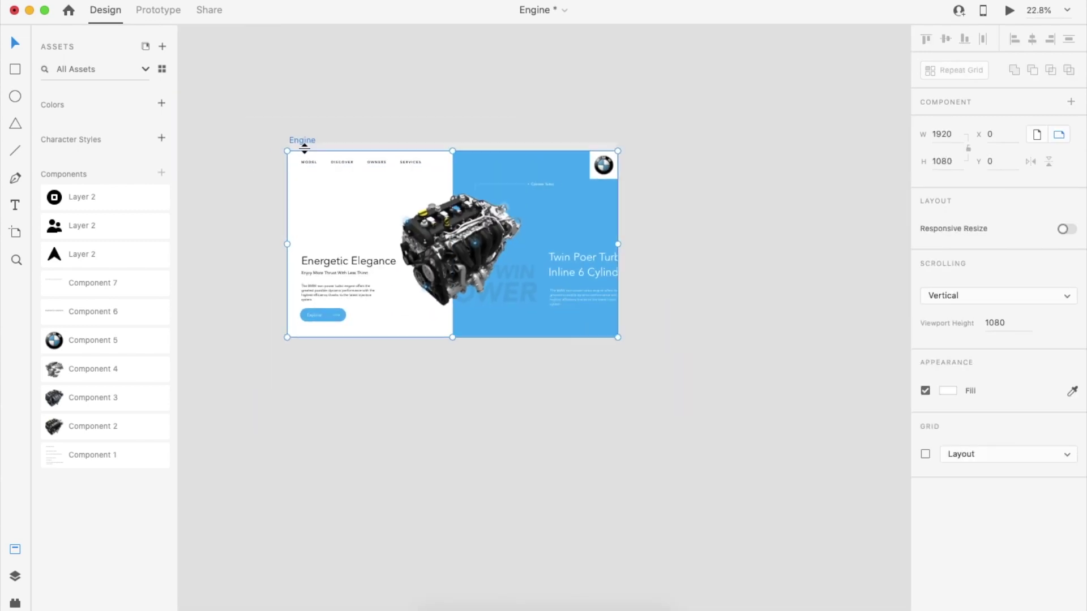
left_click_drag(304, 143, 667, 143)
left_click(616, 355)
Delete the headlines, body texts, TWIN POWER caption and Explore button from the duplicated artboard.
scroll(616, 356, "right", 4)
scroll(616, 356, "up", 2)
left_click(610, 312)
left_click(677, 319, "shift")
key("Delete")
left_click(362, 303)
left_click(362, 287, "shift")
left_click(362, 272, "shift")
left_click(364, 343, "shift")
key("Delete")
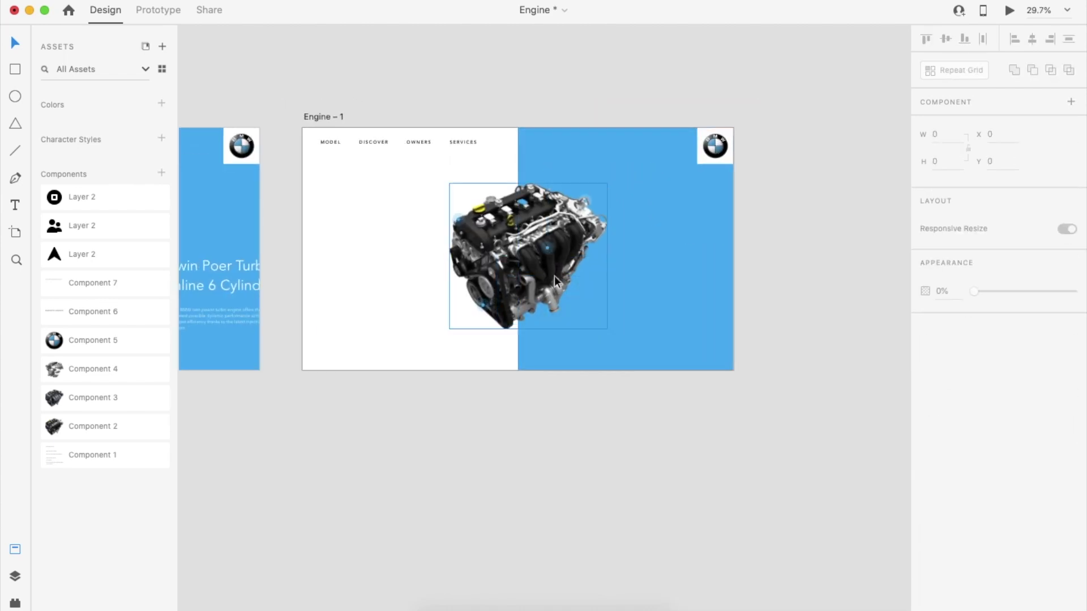
Delete the circle markers from the engine on the duplicated artboard, keeping the engine and background halves.
left_click(547, 248)
left_click_drag(439, 479, 637, 190)
left_click(617, 340, "shift")
left_click(499, 362, "shift")
left_click(526, 305, "shift")
key("Delete")
scroll(561, 474, "left", 1)
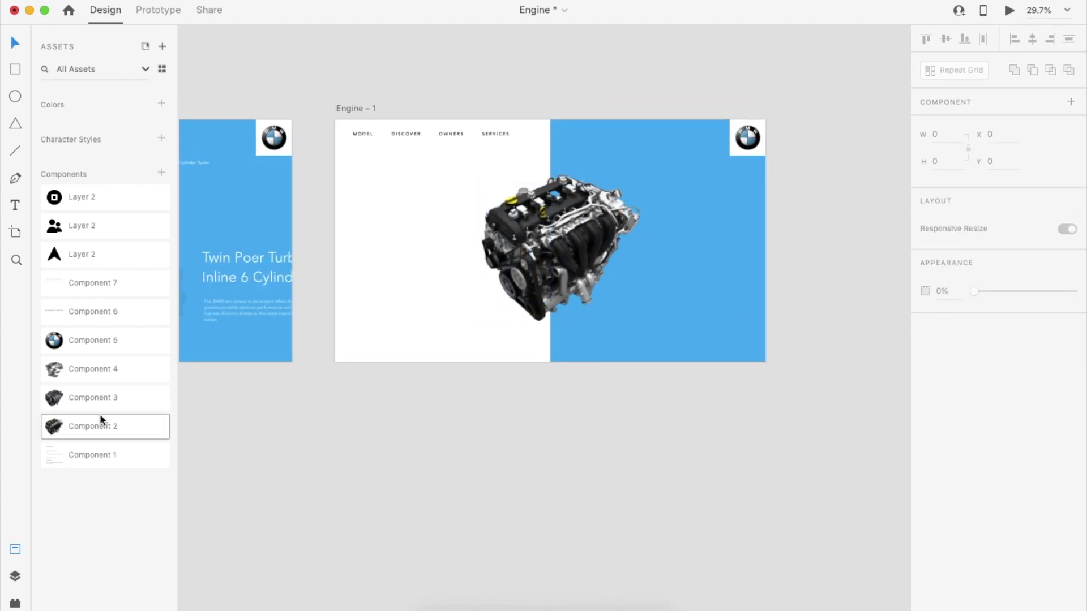
Add the Component 3 engine image to the canvas, ungroup it and place it over the duplicated artboard's engine.
left_click_drag(99, 421, 411, 540)
key("Delete")
left_click_drag(84, 400, 472, 490)
key("super+shift+g")
left_click_drag(558, 494, 633, 252)
Resize the overlaid engine image and align it precisely with the original engine underneath.
left_click_drag(658, 153, 668, 177)
left_click_drag(538, 285, 548, 284)
scroll(548, 284, "up", 5)
left_click_drag(687, 337, 694, 342)
scroll(695, 343, "down", 5)
left_click(702, 473)
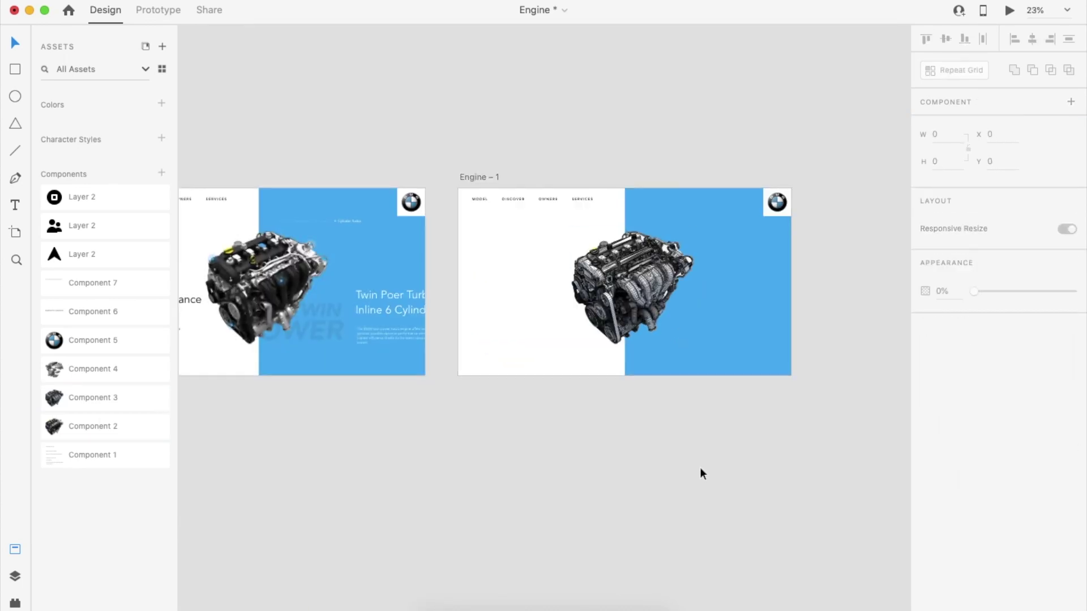
Mask the overlaid engine image with a rectangle covering only the engine's part on the blue half.
scroll(702, 473, "right", 2)
left_click(581, 317)
left_click_drag(568, 243, 642, 366)
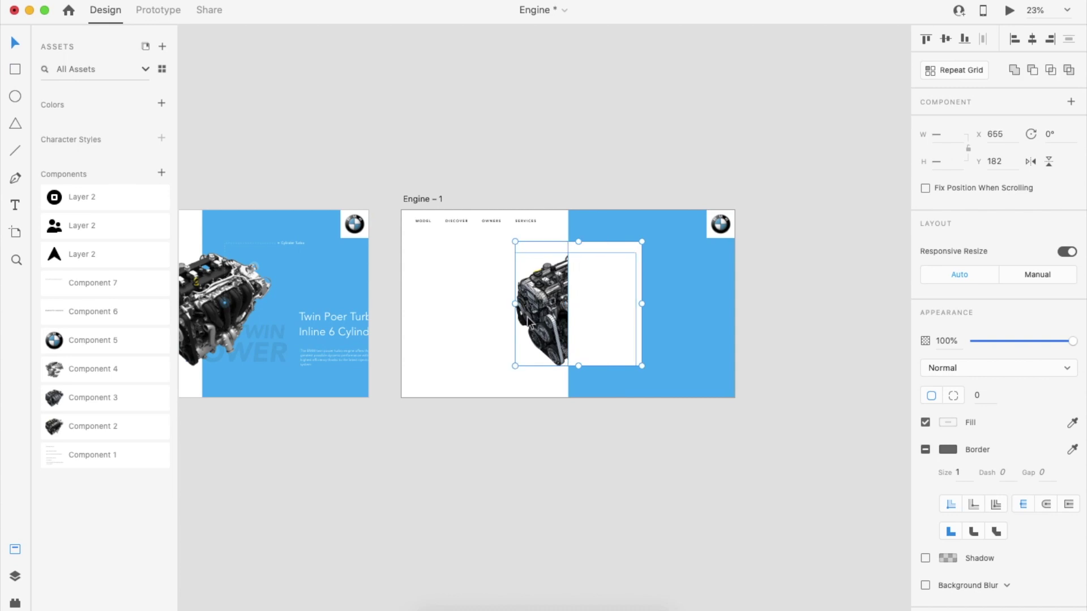
key("super+shift+m")
left_click(612, 442)
Copy the TWIN POWER caption from the first artboard into the duplicate and move it behind the engine's lower part.
scroll(580, 287, "up", 5)
scroll(641, 226, "down", 5)
scroll(510, 339, "left", 2)
left_click(295, 409)
key("super+v")
scroll(703, 426, "up", 3)
scroll(731, 438, "right", 2)
left_click_drag(713, 418, 653, 432)
left_click(674, 492)
left_click(677, 534)
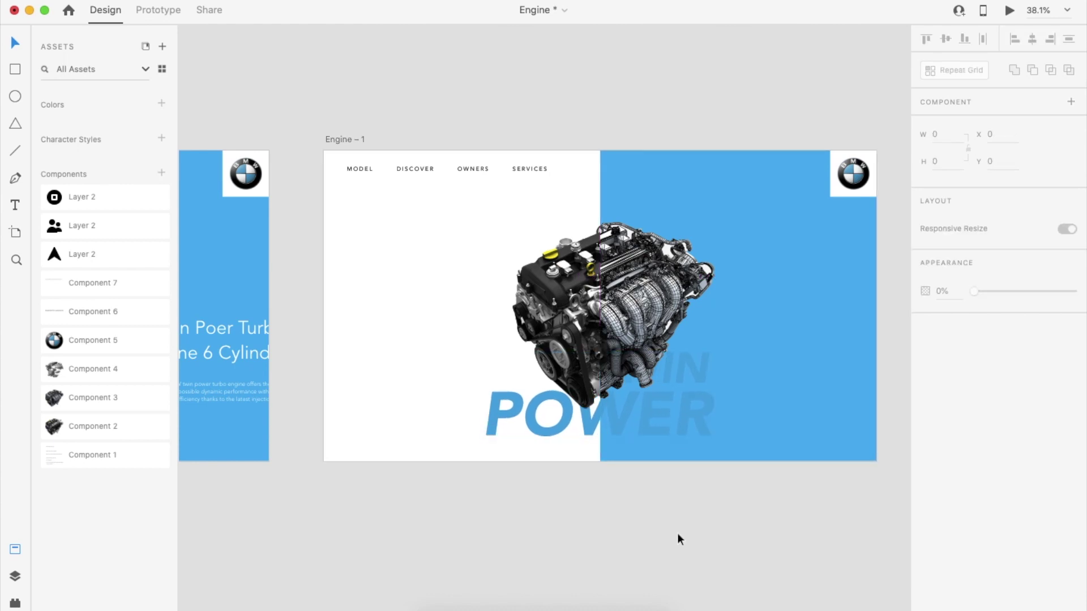
Adjust the copied TWIN POWER caption's position and centre it horizontally on the duplicated artboard.
scroll(677, 532, "down", 2)
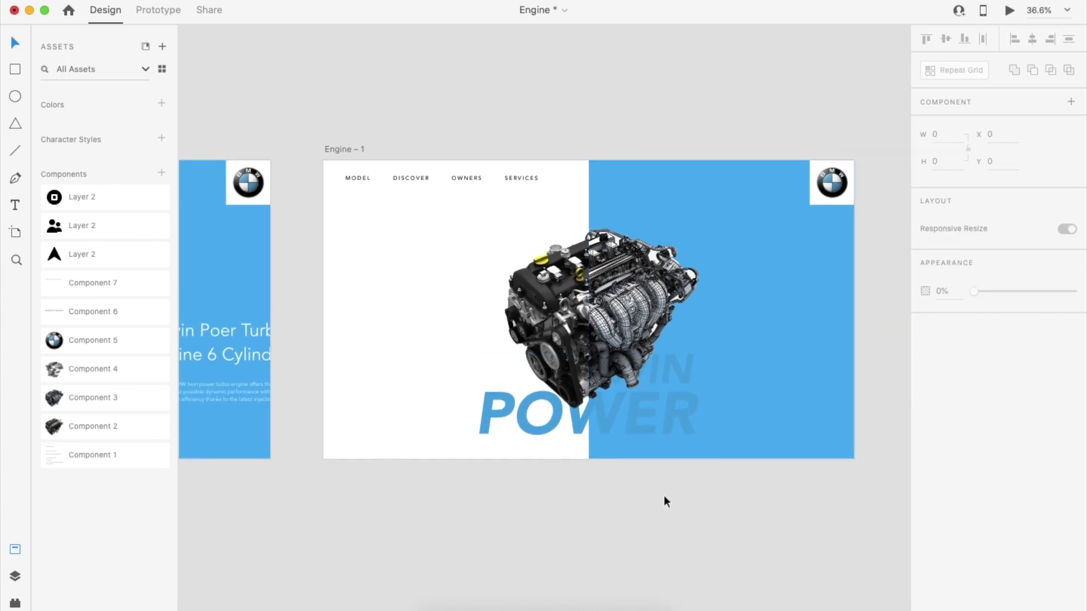
scroll(664, 496, "down", 4)
left_click(572, 422)
left_click_drag(546, 439, 557, 431)
left_click(1033, 39)
left_click(745, 511)
scroll(746, 511, "down", 2)
scroll(745, 511, "left", 1)
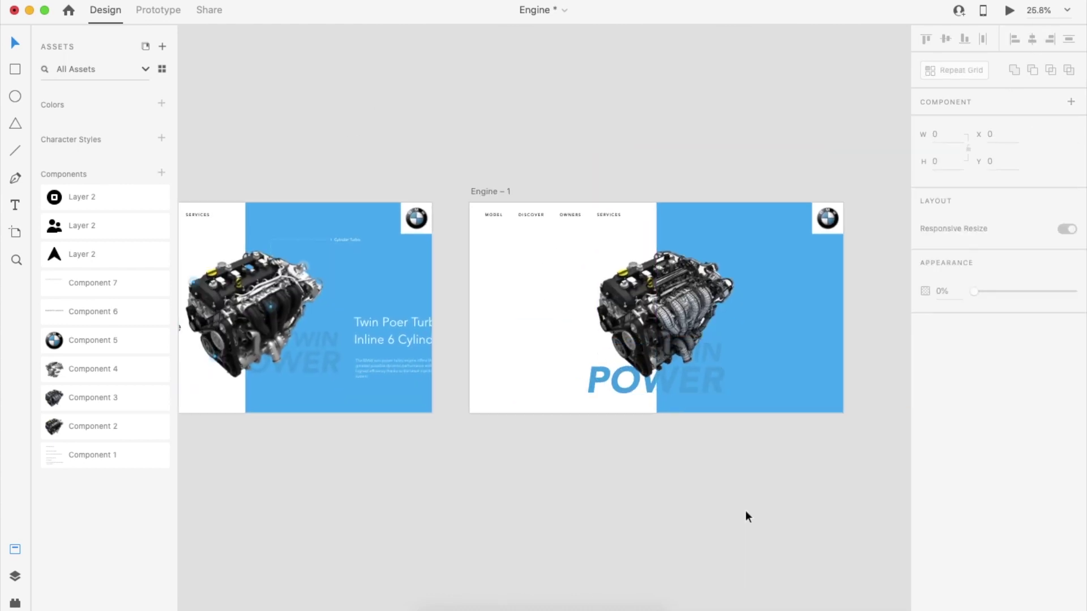
Add the Component 1 specification text to the canvas and ungroup it into separate lines.
scroll(745, 512, "right", 1)
scroll(746, 513, "up", 2)
left_click_drag(93, 455, 325, 543)
key("shift+super+g")
left_click(390, 510)
left_click(292, 477)
scroll(293, 478, "up", 2)
Move the specification lines onto the white half of the duplicated artboard and spread them out vertically.
left_click_drag(292, 479, 496, 232)
scroll(300, 504, "down", 3)
left_click_drag(238, 494, 466, 388)
left_click(419, 377, "shift")
left_click(431, 300, "shift")
left_click(435, 266, "shift")
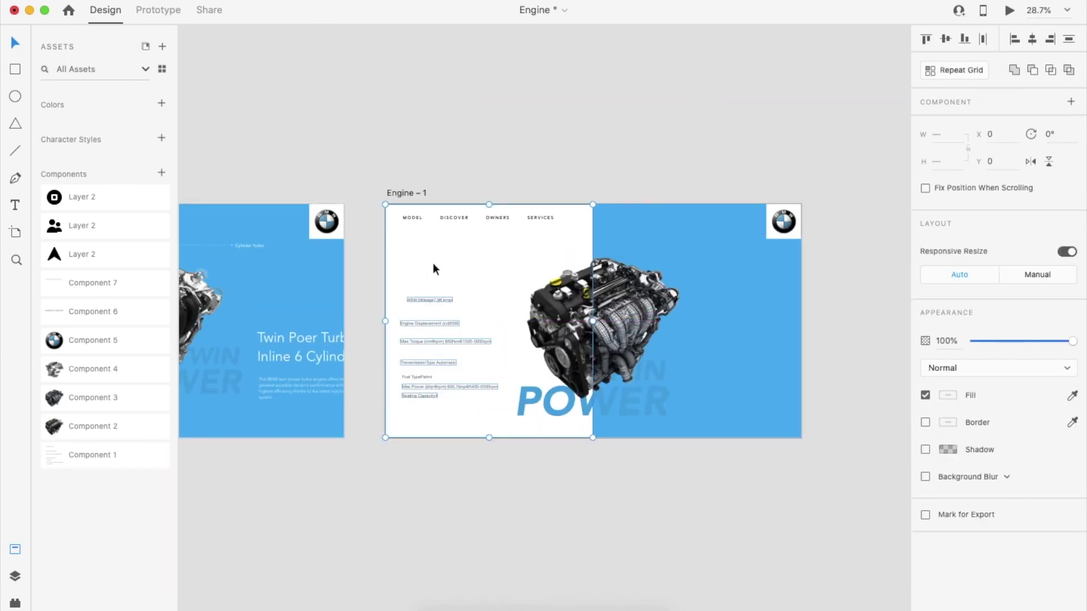
left_click(434, 265, "shift")
left_click_drag(434, 300, 436, 263)
left_click_drag(425, 377, 425, 408)
Distribute all the specification lines evenly in height and align them to the left.
left_click_drag(416, 449, 446, 253)
left_click(444, 251, "shift")
left_click(1069, 39)
left_click(1016, 40)
Format the specification lines in Avenir Medium with character spacing 200 and uppercase letters.
left_click(957, 341)
type("Avenir")
left_click(1072, 366)
left_click(978, 531)
left_click(947, 392)
type("200")
key("Return")
left_click(928, 448)
Remove ARAI from the mileage line and split 7.96 KMPL off as a separate text beside the MILEAGE label.
scroll(454, 309, "up", 3)
double_click(435, 234)
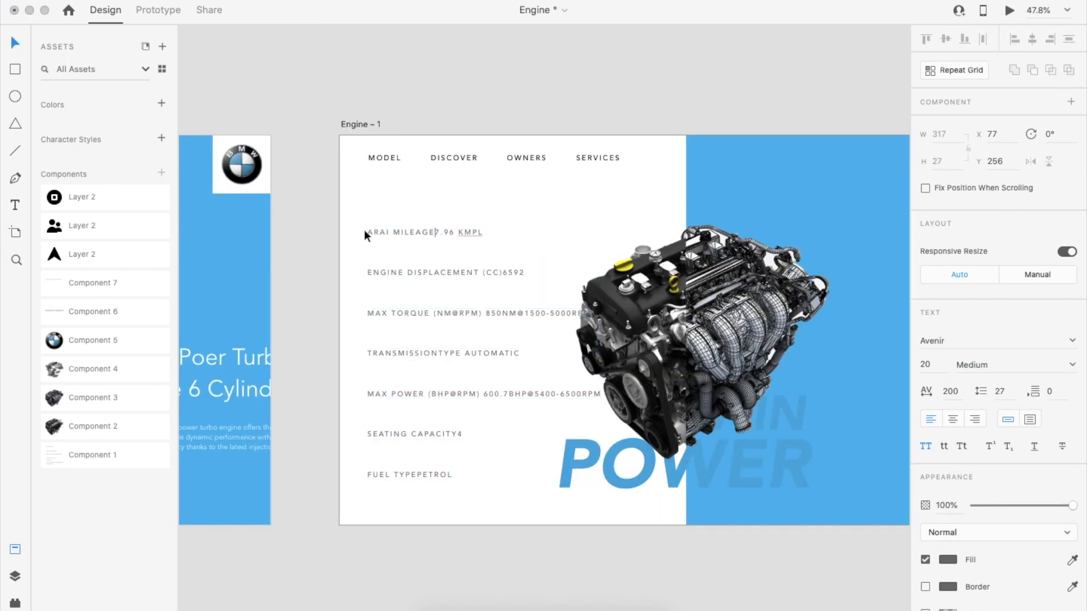
left_click(390, 231)
key("BackSpace")
key("BackSpace")
key("BackSpace")
key("BackSpace")
key("BackSpace")
key("BackSpace")
key("Escape")
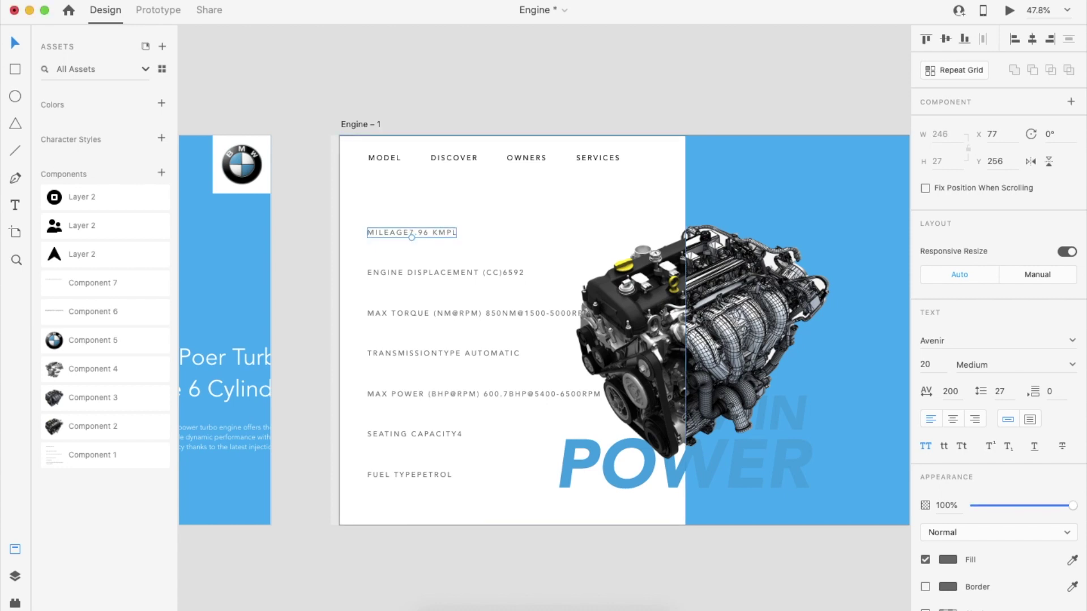
left_click_drag(479, 233, 490, 230)
Split the engine displacement line into the label ENGINE DISPLACEMENT and a separate value text (CC)6592.
left_click(435, 273)
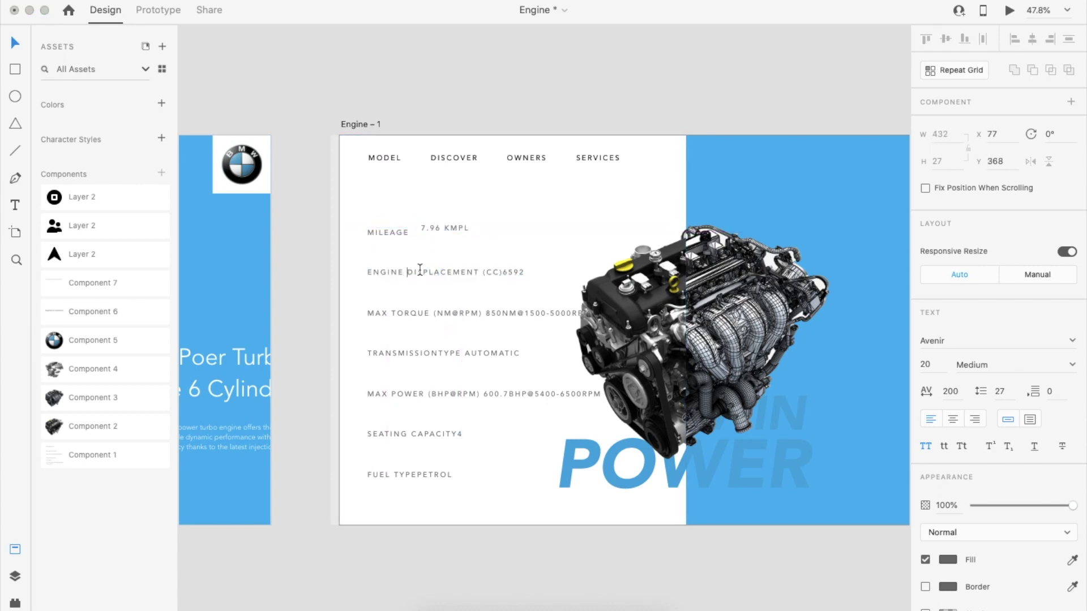
key("super+x")
key("Escape")
left_click_drag(476, 276, 530, 277)
double_click(504, 275)
key("super+a")
key("super+v")
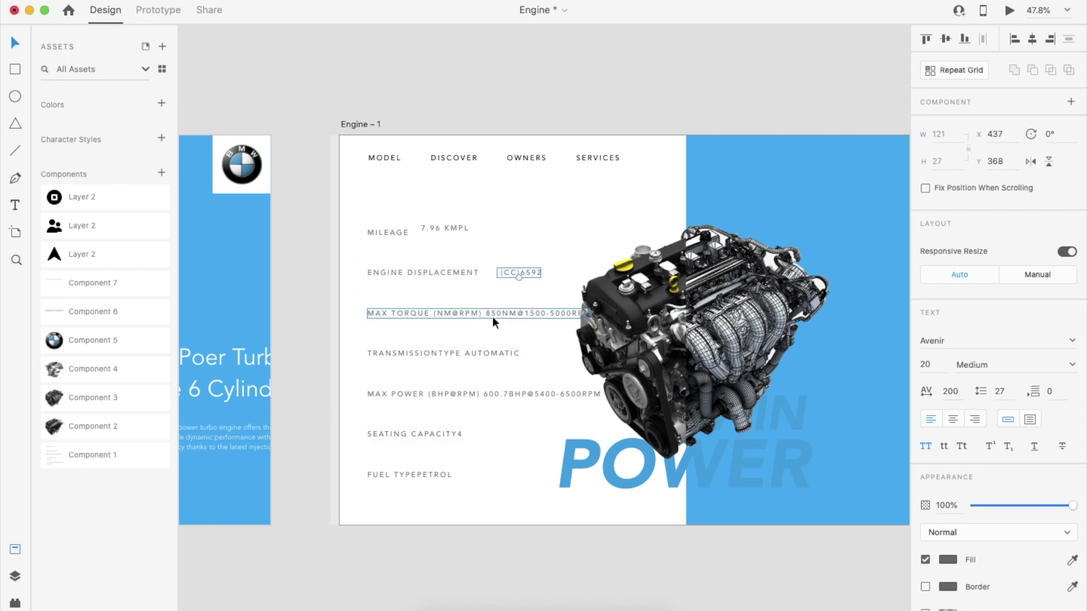
Split the torque and transmission values into their own texts beside the labels MAX TORQUE (NM@RPM) and TRANSMISSION TYPE.
key("Escape")
left_click_drag(453, 316, 532, 315)
double_click(532, 316)
key("super+a")
key("super+v")
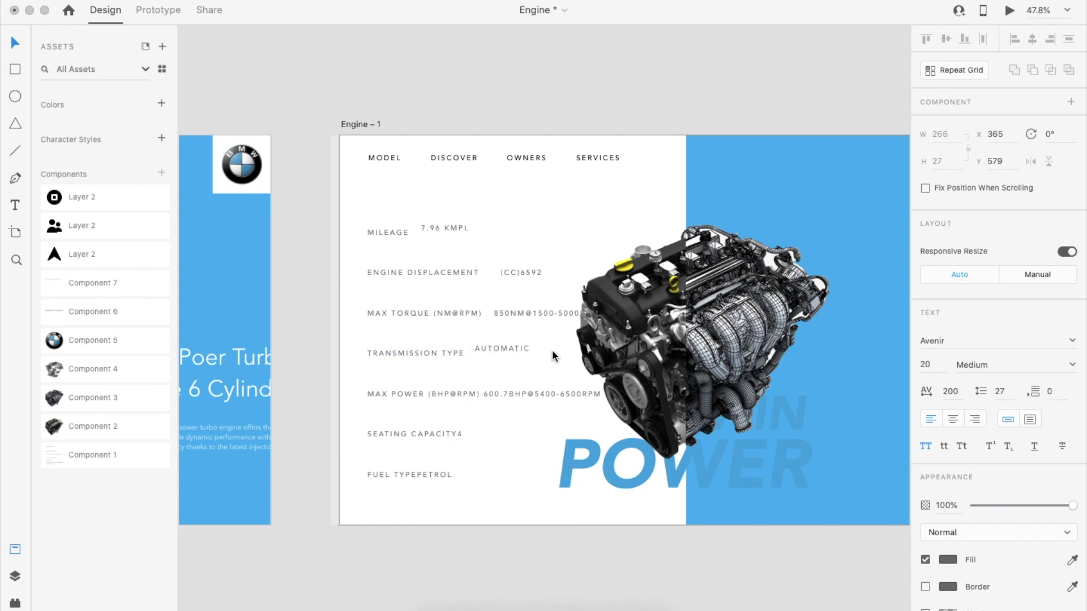
Split 600.7BHP@5400-6500RPM off as a separate text beside the MAX POWER (BHP@RPM) label.
double_click(510, 392)
key("super+a")
key("Escape")
left_click_drag(459, 394, 573, 399)
double_click(573, 398)
key("super+a")
key("super+v")
Split the seating line into the label SEATING and a separate text CAPACITY4.
double_click(409, 435)
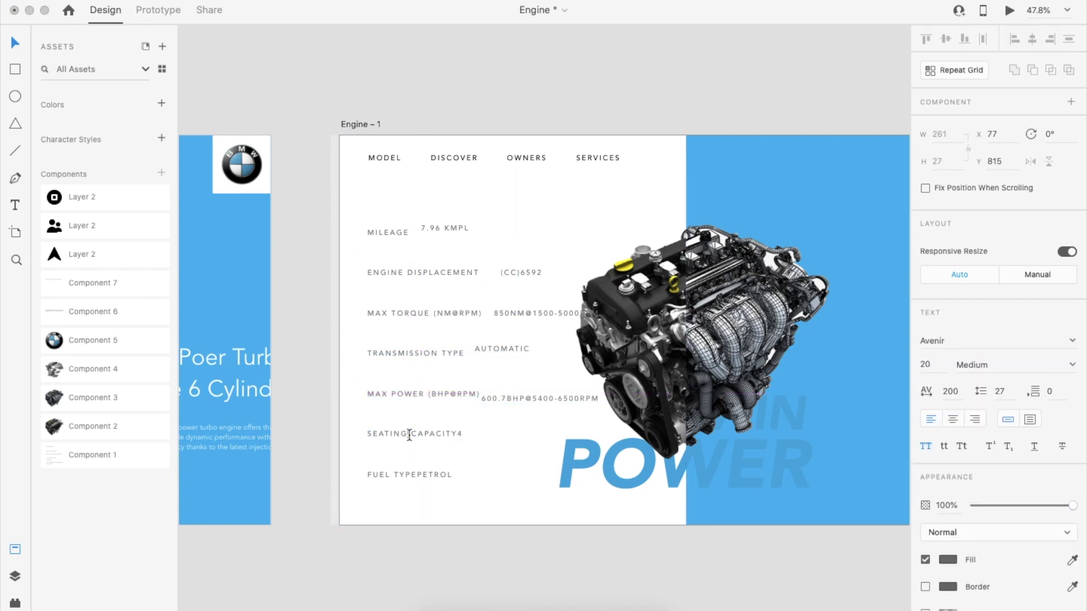
key("Escape")
left_click_drag(395, 436, 467, 436)
double_click(468, 437)
key("super+a")
key("super+x")
Split the fuel line into the label FUEL and a separate text TYPEPETROL.
key("Escape")
left_click_drag(387, 476, 465, 481)
double_click(465, 481)
key("super+a")
key("super+v")
Set the specification label column to character spacing 50 and title case.
left_click(383, 474)
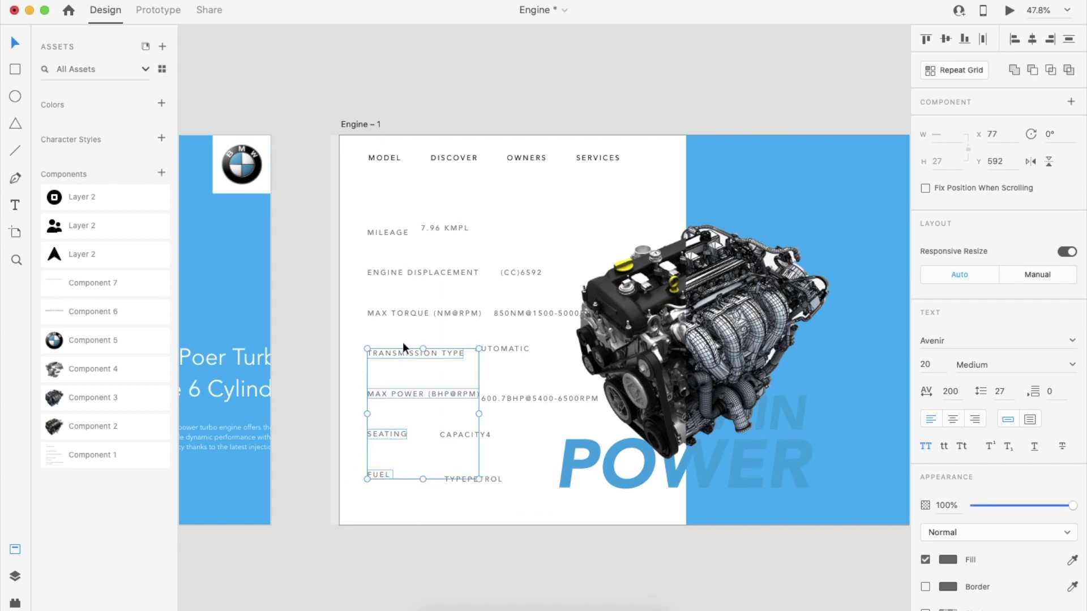
type("50")
key("Return")
left_click(961, 446)
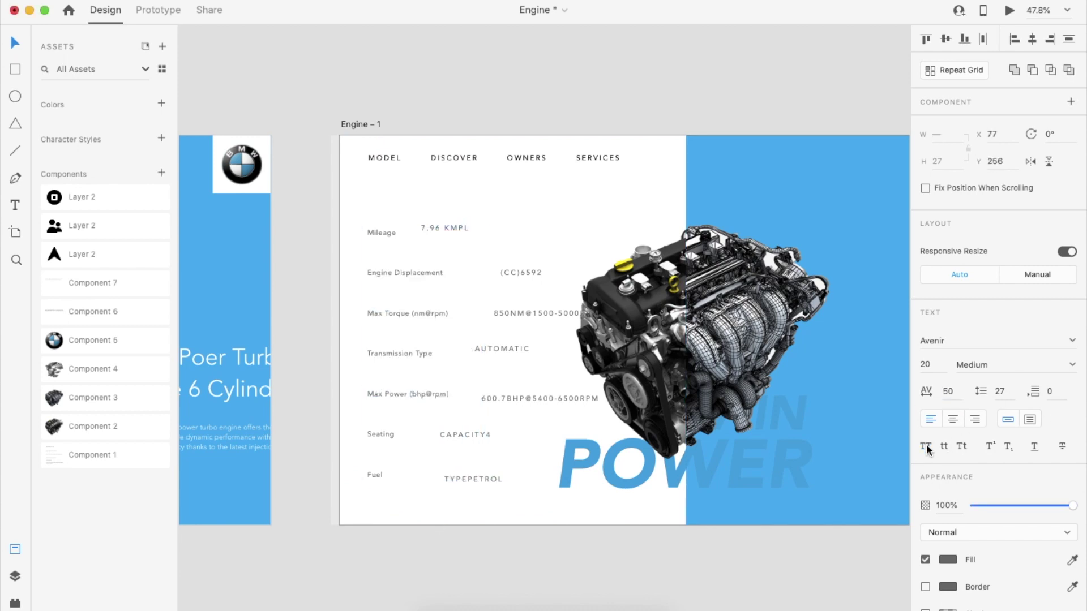
Set the specification values from engine displacement down to fuel to title case with character spacing 50.
scroll(485, 387, "up", 2)
left_click_drag(460, 190, 526, 196)
left_click(529, 243)
left_click(525, 295, "shift")
left_click(512, 339, "shift")
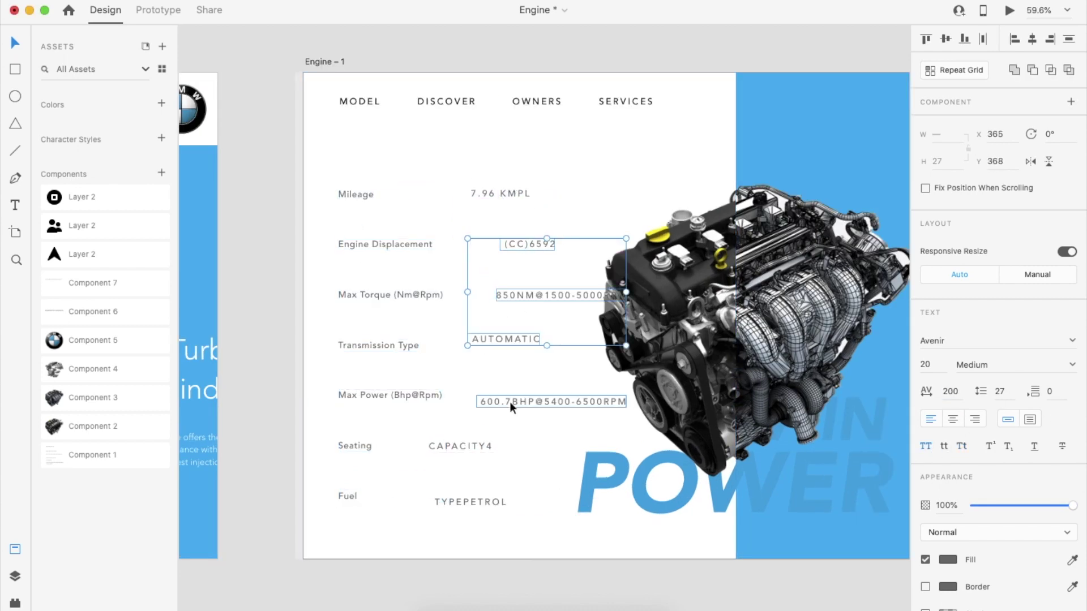
left_click(509, 401, "shift")
left_click(472, 501, "shift")
left_click(961, 446)
left_click(957, 393)
type("50")
key("Return")
Give the 7.96 KMPL value the same title case formatting and shift it slightly to the right.
left_click(504, 194)
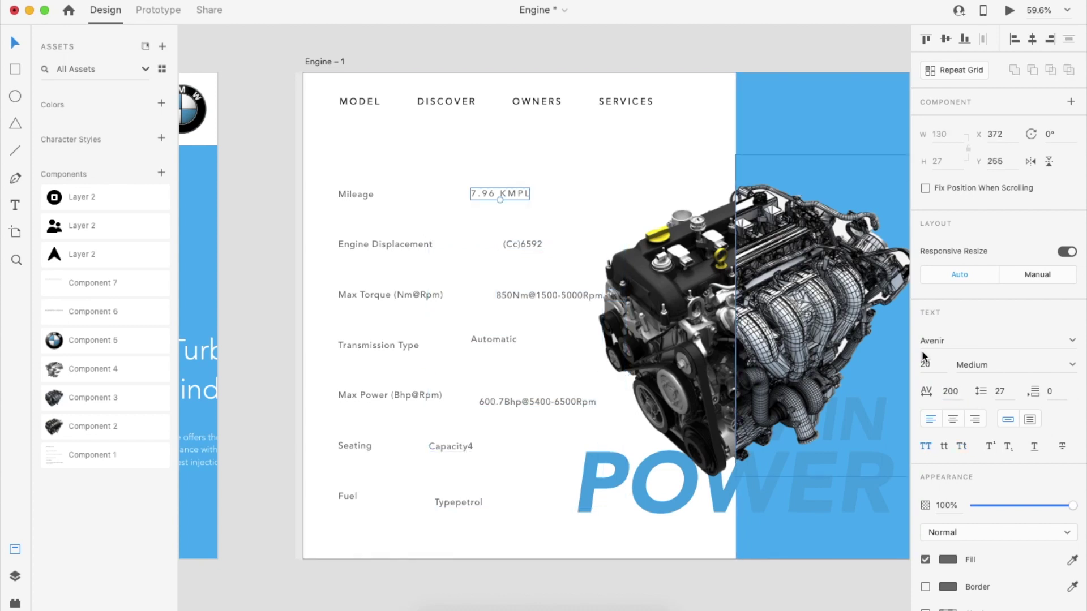
left_click(964, 447)
left_click_drag(495, 194, 514, 188)
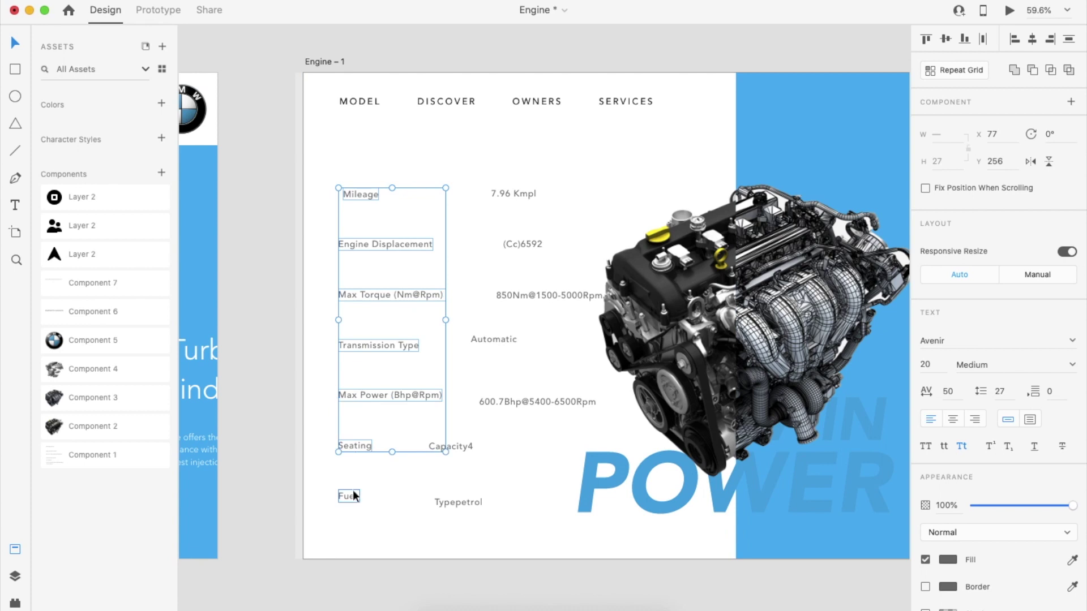
Align all the specification values to the left and shift the whole value column 100 px to the right.
left_click(459, 448)
left_click(462, 504, "shift")
left_click(502, 338, "shift")
left_click(514, 296, "shift")
left_click(520, 244, "shift")
left_click(523, 191, "shift")
left_click(1016, 40)
key("shift+Right")
key("shift+Right")
key("shift+Right")
key("shift+Right")
key("shift+Right")
key("shift+Right")
key("shift+Right")
key("shift+Right")
key("shift+Right")
key("shift+Right")
left_click(587, 582)
Align the fuel, seating and max power values with the top of their labels.
left_click(350, 499)
left_click(494, 503, "shift")
left_click(927, 39)
left_click(355, 445)
left_click(496, 446, "shift")
left_click(390, 395)
left_click(532, 401, "shift")
left_click(927, 39)
Align the transmission type, max torque and engine displacement values with the top of their labels.
left_click(378, 345)
left_click(500, 339, "shift")
left_click(927, 40)
left_click(391, 294)
left_click(526, 295, "shift")
left_click(385, 244)
left_click(496, 244, "shift")
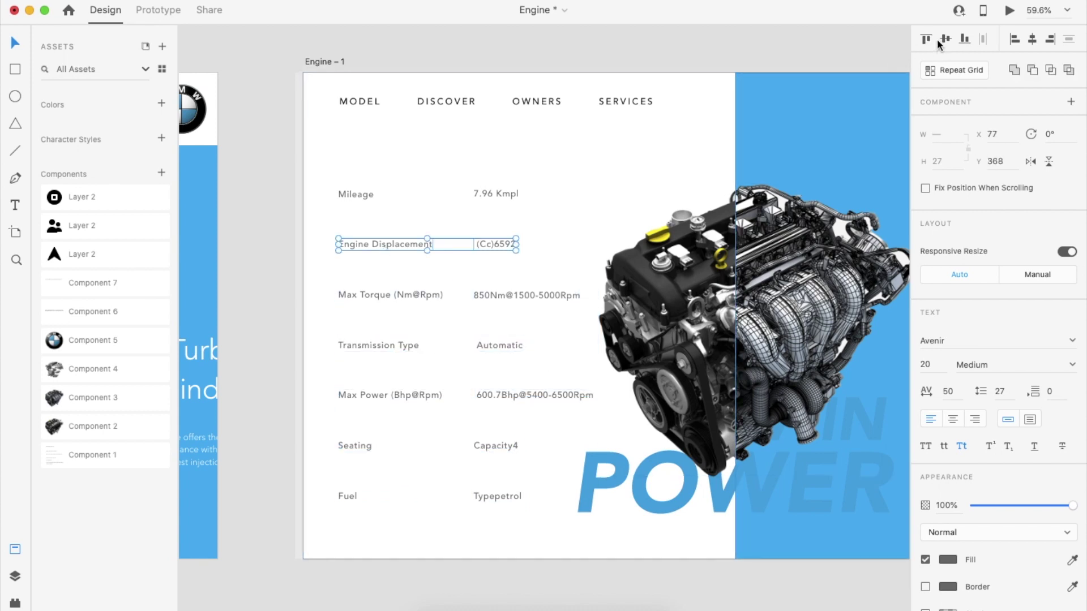
Reduce the text size of the bracketed units (Nm@Rpm) and (Bhp@Rpm) in the max torque and max power labels.
double_click(370, 296)
double_click(397, 395)
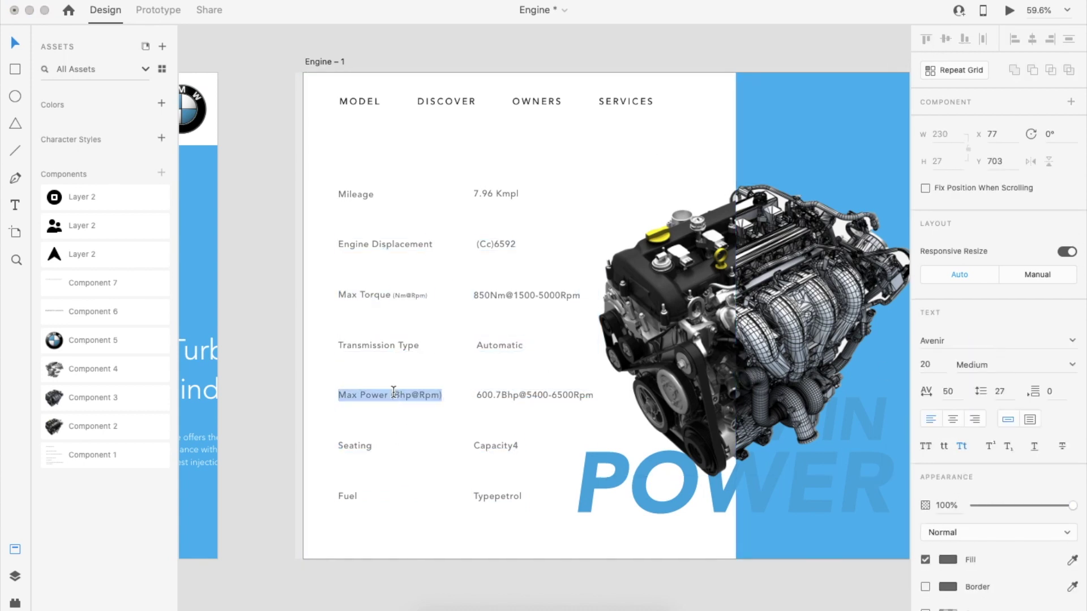
left_click(499, 244)
left_click(497, 194, "shift")
left_click(500, 294)
left_click(501, 345)
left_click(502, 393, "shift")
scroll(452, 570, "down", 3)
scroll(340, 317, "up", 2)
left_click(280, 170)
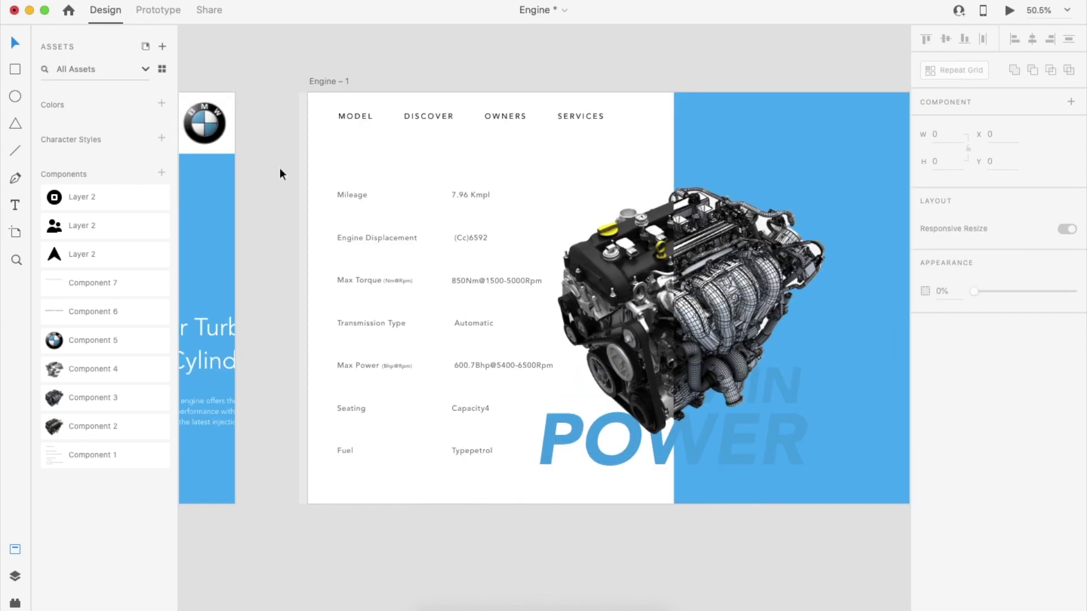
Change the fill colour of all the specification labels from Mileage to Fuel to #1D1616.
left_click(351, 194)
left_click(376, 238, "shift")
left_click(360, 280, "shift")
left_click(372, 323, "shift")
left_click(362, 365, "shift")
left_click(353, 408, "shift")
left_click(948, 559)
left_click(391, 443)
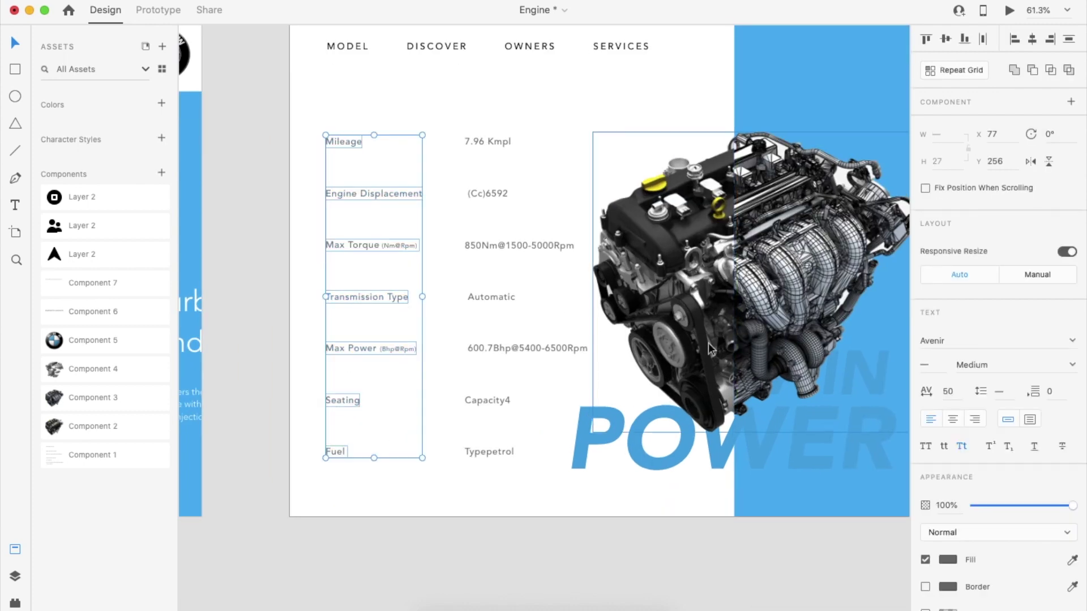
left_click(948, 560)
left_click(798, 539)
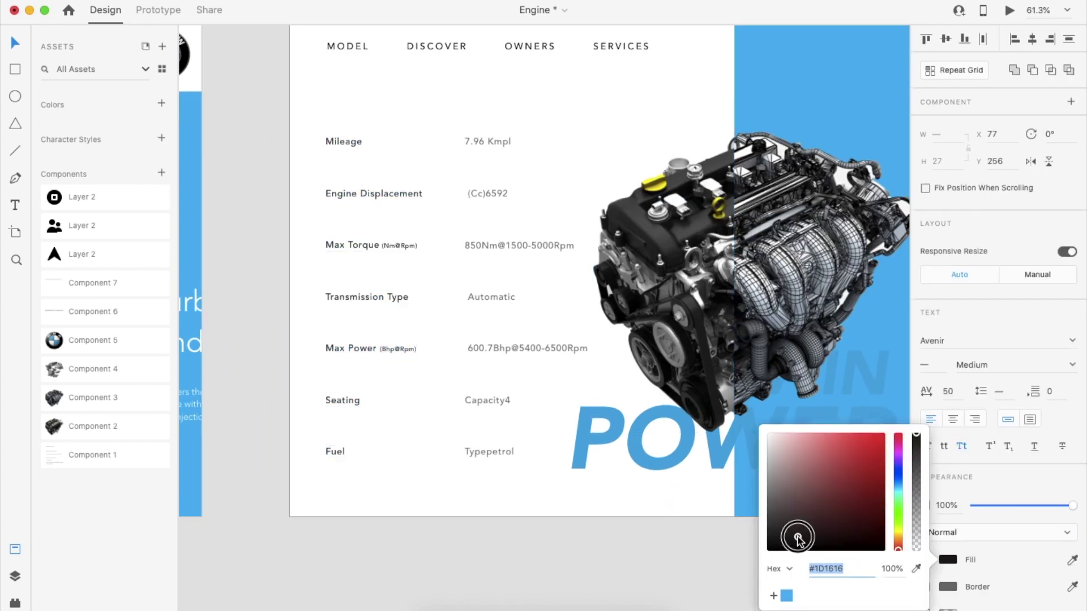
left_click(463, 164)
Group each specification label with its value into one row.
left_click(355, 145)
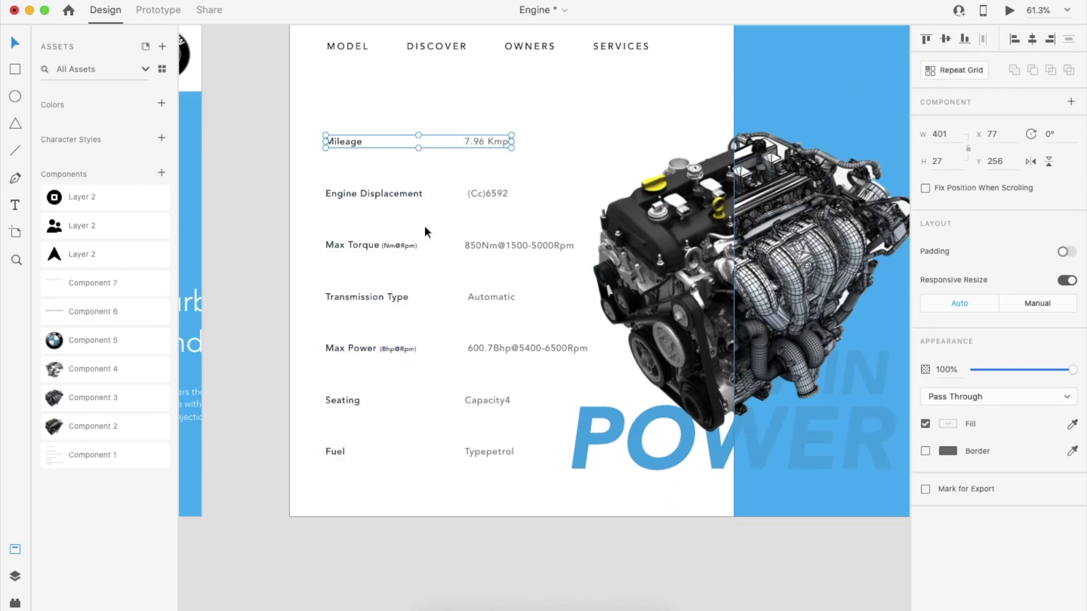
left_click(491, 295)
left_click(355, 399)
Move the Fuel row slightly up, distribute all the specification rows evenly in height and group them.
left_click(331, 447)
left_click(353, 399, "shift")
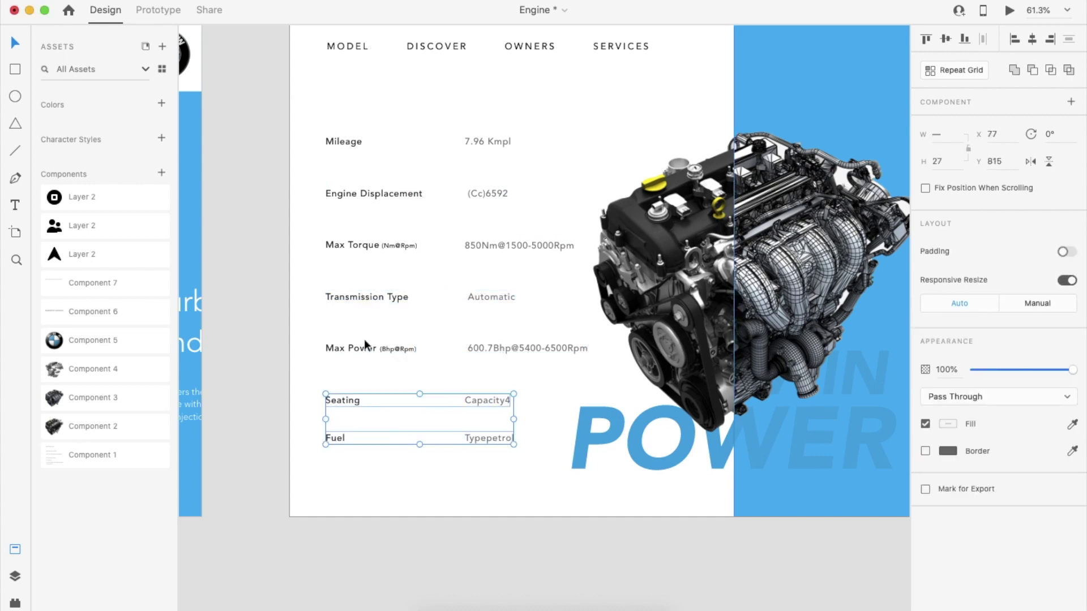
key("Escape")
left_click(371, 107, "shift")
left_click(1069, 39)
key("super+g")
left_click(487, 555)
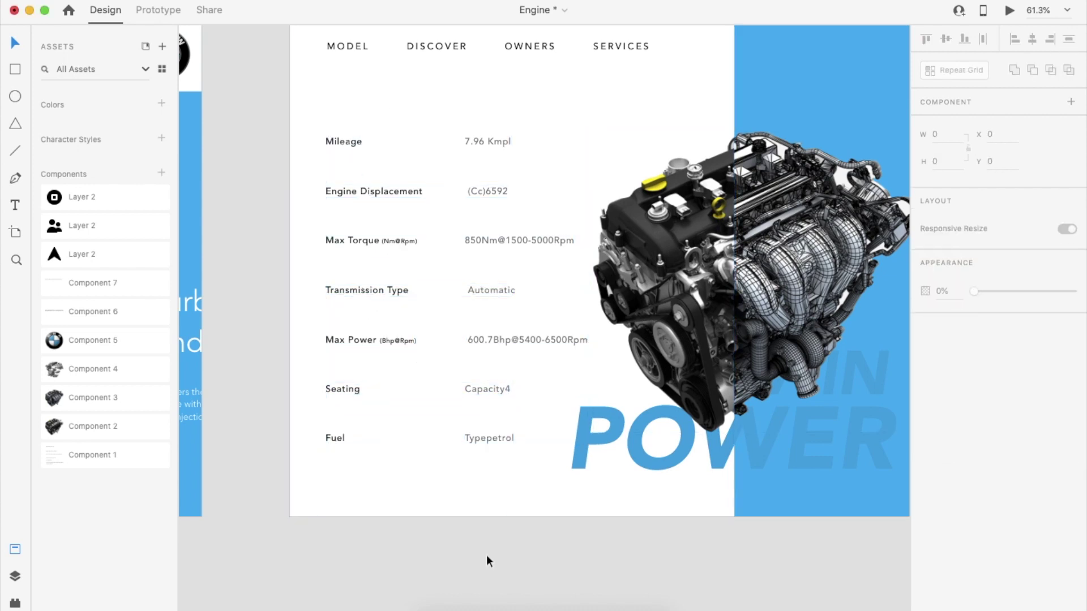
Nudge the grouped specification table slightly to the right.
scroll(486, 554, "down", 3)
left_click(528, 382)
key("shift+Right")
key("Left")
key("Left")
left_click(527, 570)
Move the TWIN POWER text up and to the right so it sits on the blue panel.
scroll(527, 570, "down", 3)
scroll(597, 549, "right", 2)
left_click_drag(662, 430, 819, 352)
left_click(680, 523)
Shift the engine and the blue panel's inner edge to the right, leaving a wider light area for the specifications.
left_click(588, 365)
left_click(550, 351, "shift")
left_click_drag(551, 351, 650, 319)
key("super+z")
left_click(715, 385)
left_click(606, 331)
left_click_drag(550, 331, 623, 331)
left_click(723, 494)
Nudge the specification values, working from Fuel up to Mileage, right by about 50 px to widen the gap from their labels.
scroll(399, 353, "right", 2)
left_click_drag(378, 413, 398, 423)
double_click(398, 417)
key("shift+Right")
key("shift+Right")
key("shift+Right")
key("shift+Right")
key("shift+Right")
double_click(417, 358)
key("shift+Right")
key("shift+Right")
key("shift+Right")
key("shift+Right")
key("shift+Right")
key("shift+Left")
double_click(400, 327)
key("shift+Right")
key("shift+Right")
key("shift+Right")
key("shift+Right")
key("shift+Right")
double_click(410, 298)
key("shift+Right")
key("shift+Right")
key("shift+Right")
key("shift+Right")
key("shift+Right")
key("shift+Right")
key("shift+Right")
double_click(400, 265)
key("shift+Right")
key("shift+Right")
key("shift+Right")
key("shift+Right")
key("shift+Right")
double_click(396, 234)
key("shift+Right")
key("shift+Right")
key("shift+Right")
key("shift+Right")
key("shift+Right")
left_click(419, 566)
Set the fill colour of the white background panel behind the specification table to #FDFDFD.
scroll(419, 566, "up", 2)
left_click(405, 384)
left_click(582, 521)
left_click(415, 364)
left_click(504, 368)
left_click(948, 422)
left_click_drag(766, 352, 770, 347)
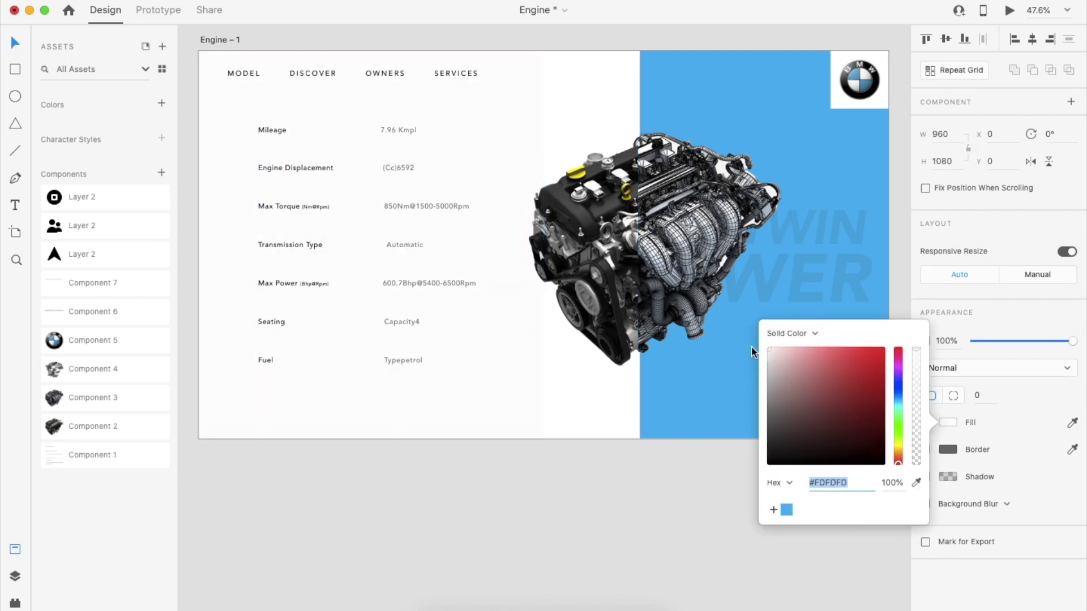
left_click(752, 351)
Widen the off-white background panel to about 1228 so it reaches the blue panel.
scroll(629, 509, "down", 3)
scroll(538, 363, "up", 1)
left_click(538, 362)
left_click_drag(537, 358, 551, 358)
left_click(576, 541)
Move the specification table left so its labels line up with the MODEL navigation item.
scroll(577, 541, "down", 1)
scroll(579, 539, "up", 1)
scroll(595, 346, "up", 2)
left_click_drag(508, 309, 466, 318)
left_click(668, 339)
left_click(685, 537)
scroll(685, 538, "right", 2)
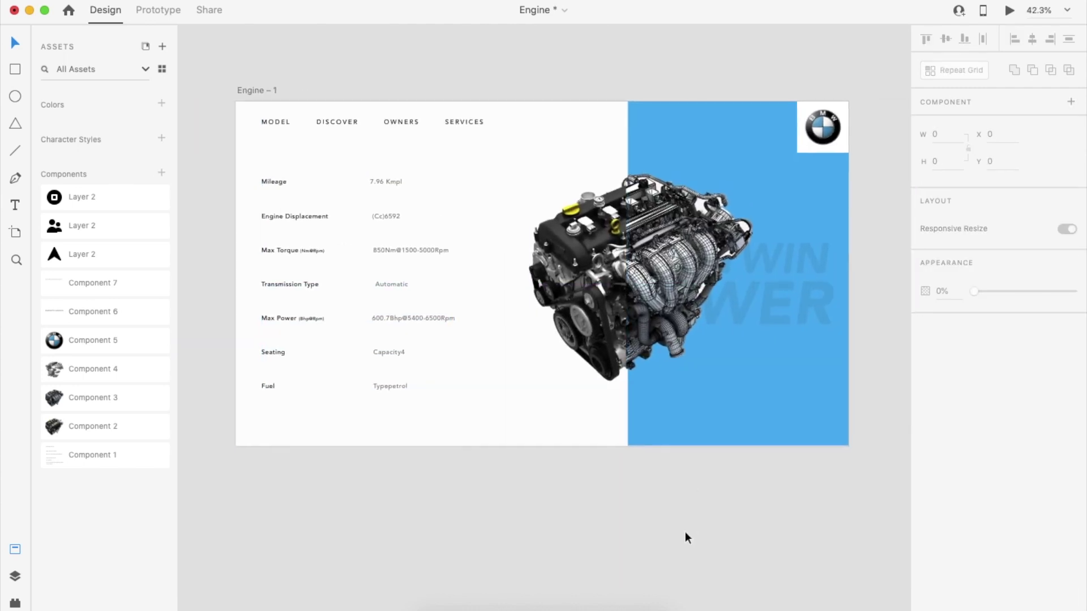
Move the engine slightly left and widen the blue panel to 777, starting at X 1143.
left_click(663, 292)
left_click_drag(659, 290, 632, 290)
left_click(660, 364)
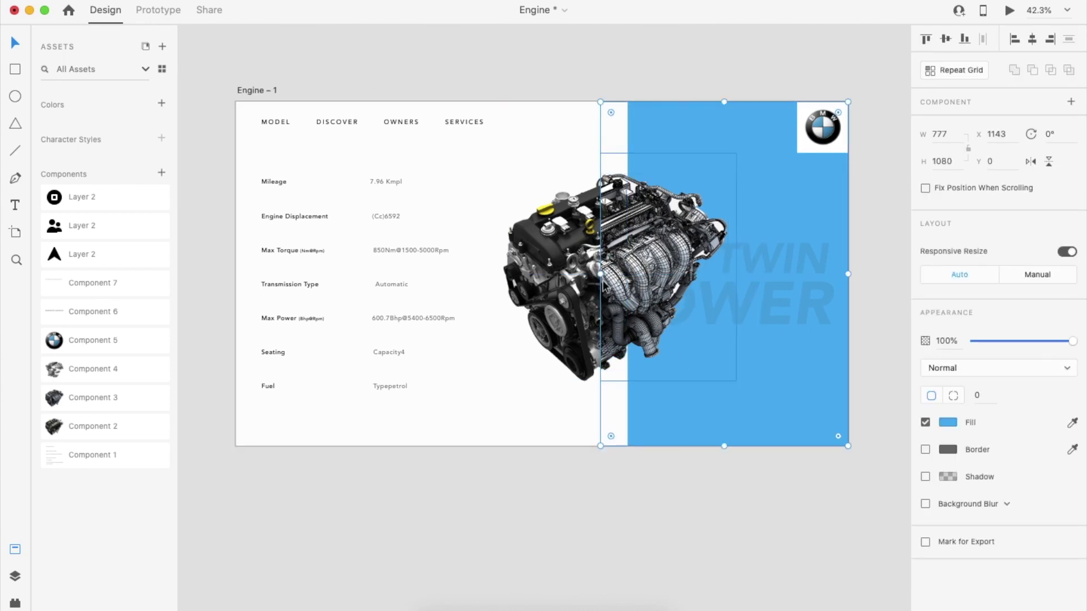
left_click(609, 471)
scroll(609, 471, "down", 5)
scroll(614, 515, "left", 2)
scroll(614, 515, "right", 2)
left_click(16, 72)
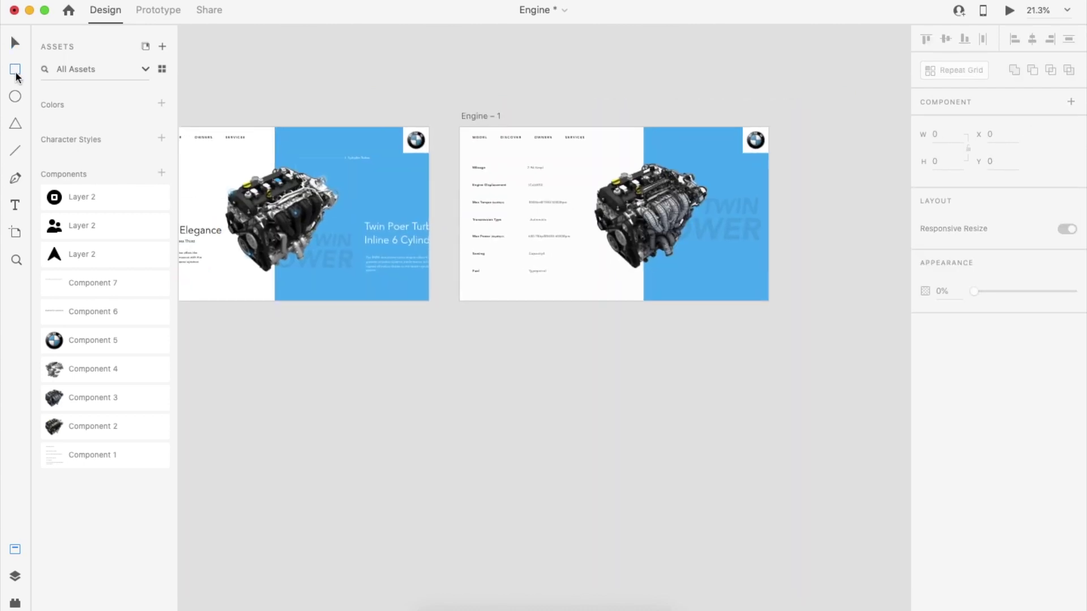
left_click_drag(486, 286, 623, 342)
key("v")
scroll(554, 310, "up", 3)
left_click_drag(583, 287, 570, 293)
mouse_move(569, 292)
left_mouse_down()
mouse_move(791, 289)
mouse_move(777, 293)
left_mouse_up()
left_click(798, 397)
left_click(706, 288)
left_click(623, 283, "shift")
left_click(926, 449)
left_click(793, 396)
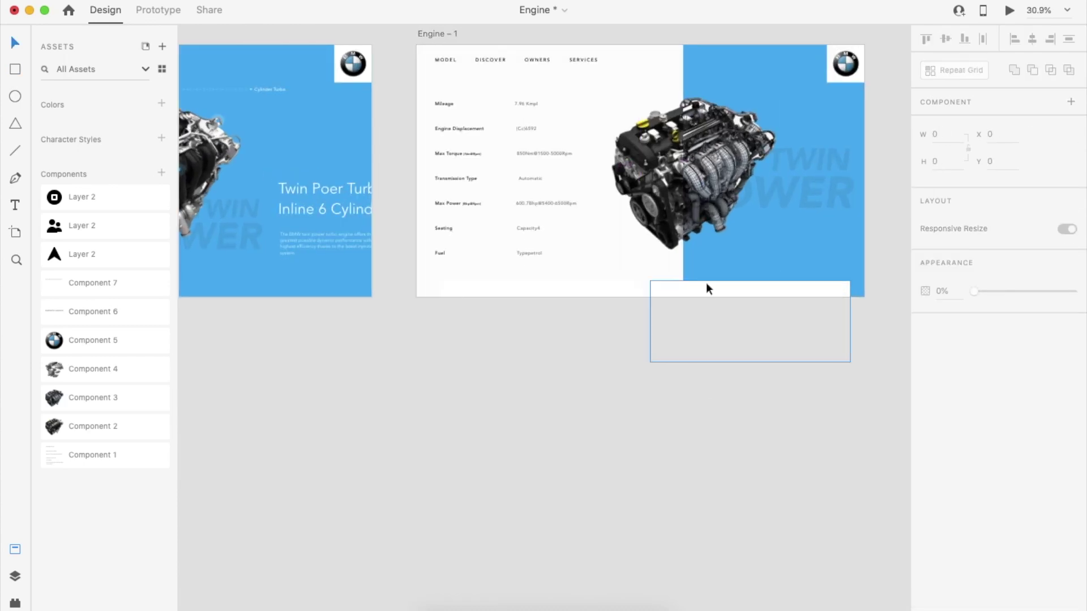
left_click(706, 288)
key("Delete")
scroll(623, 285, "down", 3)
scroll(624, 284, "down", 2)
scroll(617, 271, "right", 2)
left_click_drag(463, 137, 726, 138)
left_click(708, 292)
scroll(706, 289, "right", 5)
scroll(468, 377, "up", 3)
left_click_drag(423, 386, 665, 219)
key("Delete")
Duplicate the Engine – 1 artboard and place the copy to its right.
right_click(480, 243)
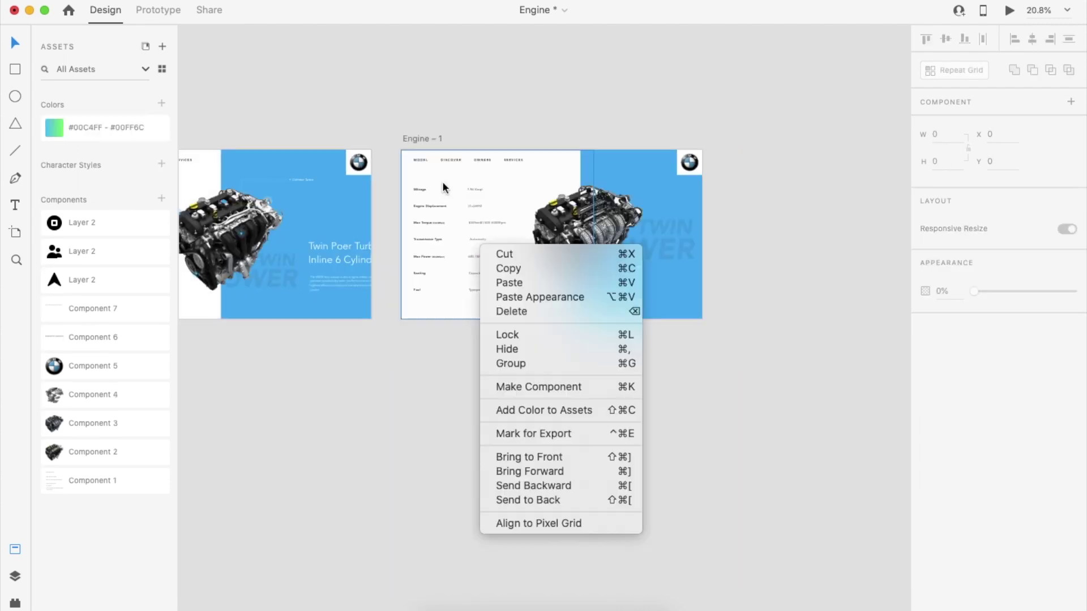
left_click(432, 146)
left_click_drag(433, 138, 769, 138)
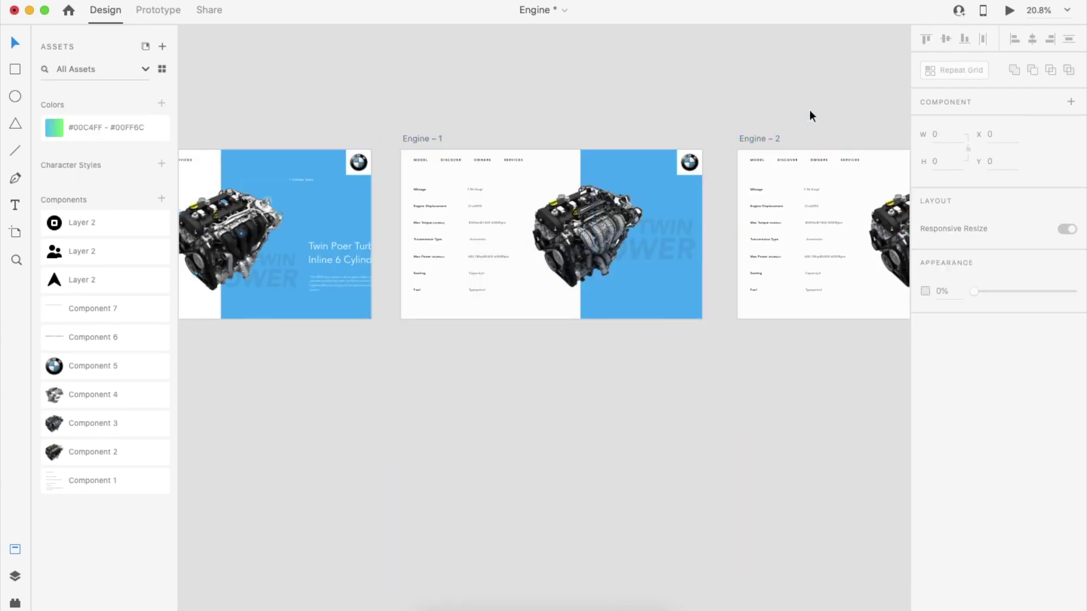
left_click(810, 114)
scroll(811, 115, "right", 2)
scroll(783, 282, "right", 3)
Delete the specification table and the engine images from the Engine – 2 artboard.
left_click(617, 377)
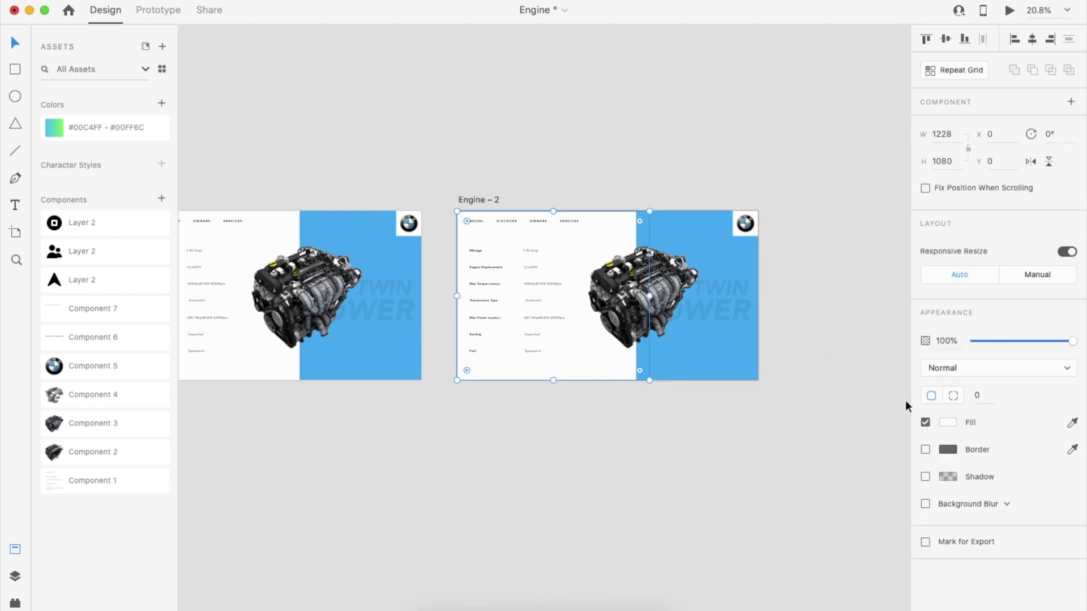
left_click(949, 423)
left_click(671, 221)
left_click(535, 289)
key("Delete")
left_click(616, 298)
key("Delete")
left_click(658, 294)
key("Delete")
Delete the TWIN POWER text from Engine – 2 and extend the blue panel left to a width of 1493, starting at X 427.
left_click(648, 282)
left_click_drag(635, 296, 511, 330)
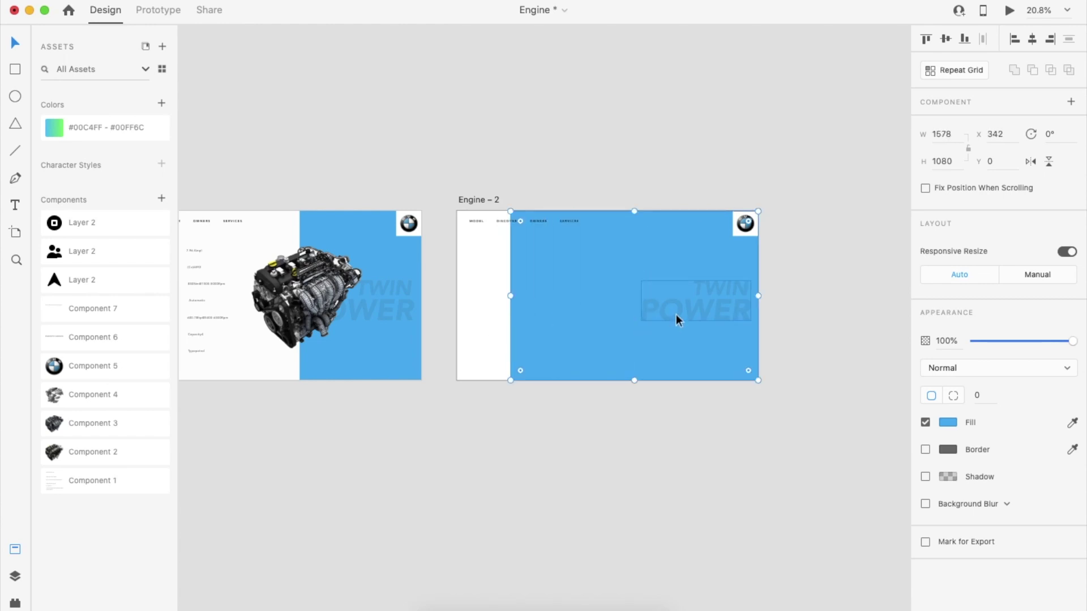
left_click(676, 315)
key("Delete")
scroll(530, 350, "up", 3)
left_click(524, 331)
left_click_drag(505, 279, 522, 281)
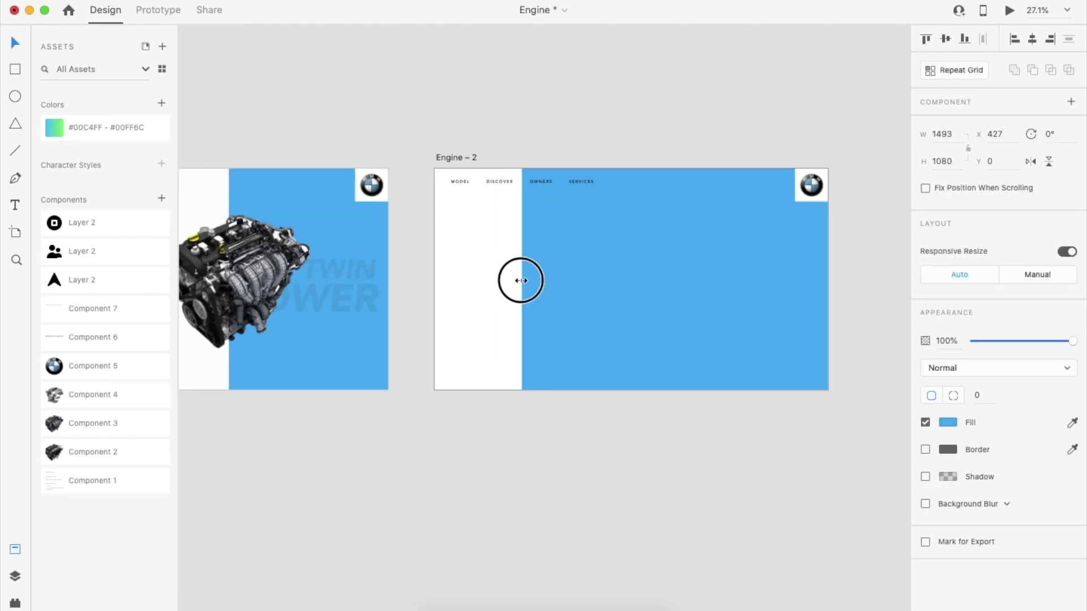
left_click(558, 463)
Place the wireframe engine component on Engine – 2 across the boundary between the white and blue areas.
left_click_drag(99, 413, 583, 347)
left_click(575, 456)
scroll(576, 459, "up", 1)
scroll(583, 334, "up", 2)
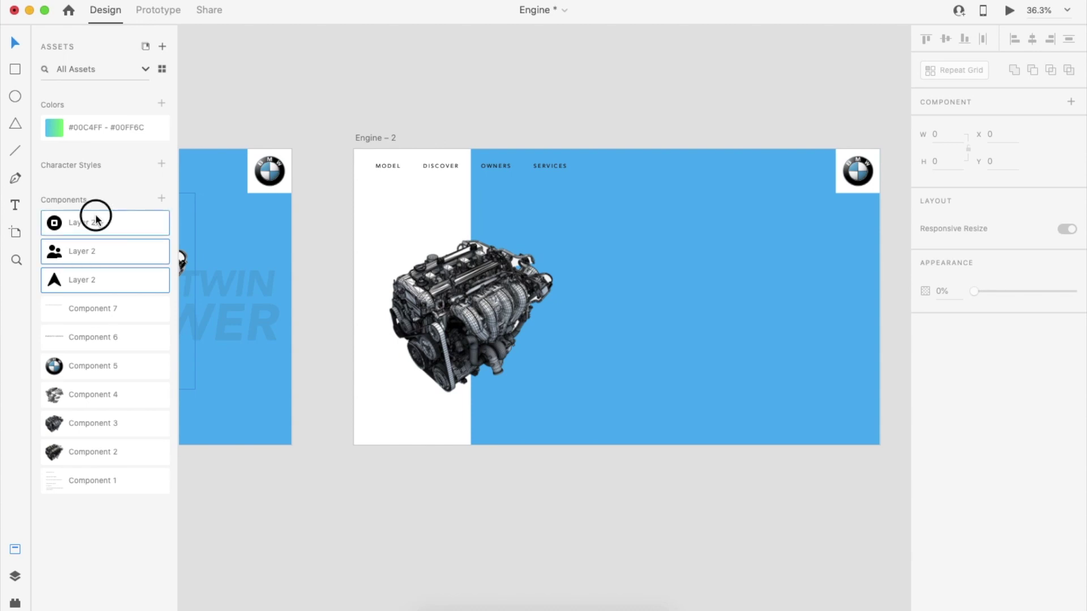
Add the three Layer 2 icon components to the blue panel beside the engine and enlarge them to about 74 × 74.
left_click_drag(95, 219, 582, 294)
left_click(585, 304)
left_click(587, 294)
scroll(587, 294, "up", 4)
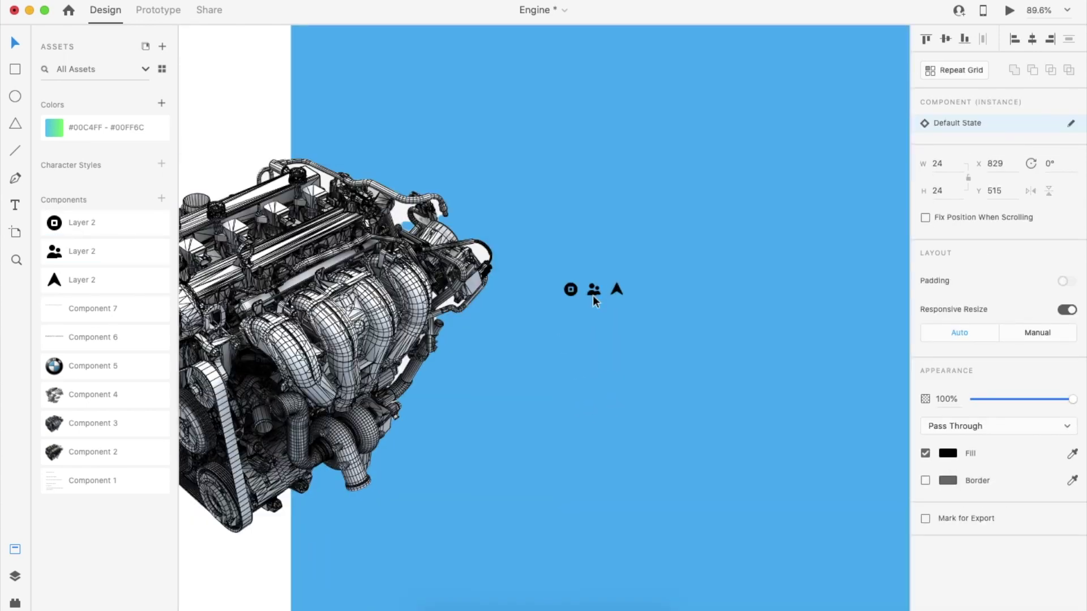
left_click(596, 297, "shift")
left_click_drag(628, 318, 766, 396)
scroll(789, 437, "down", 3)
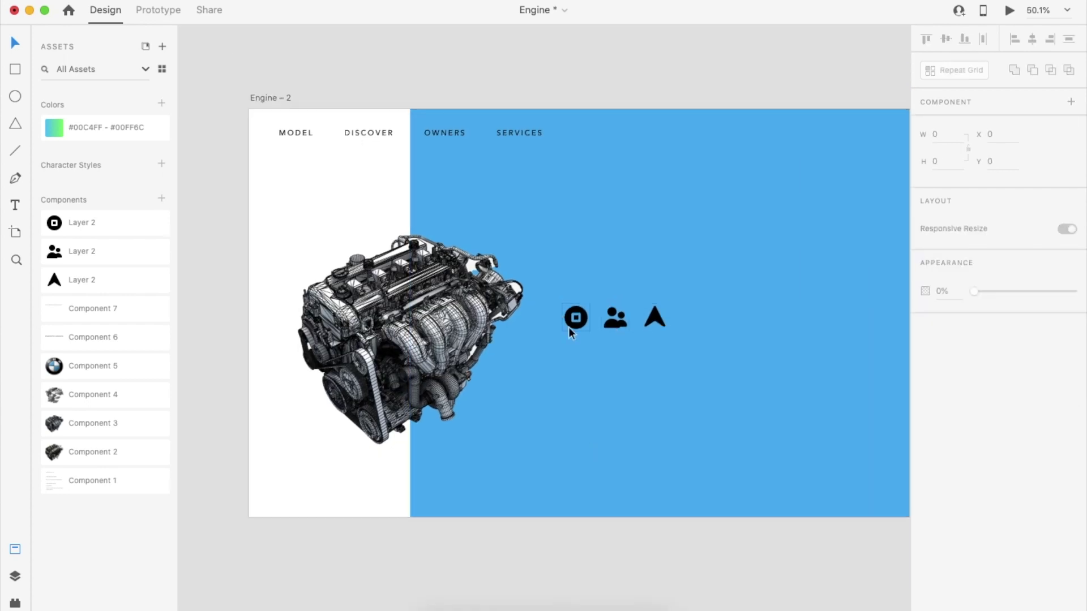
Arrange the three icons in a vertical column with the square icon first, people second and arrow last.
left_click_drag(574, 324, 564, 286)
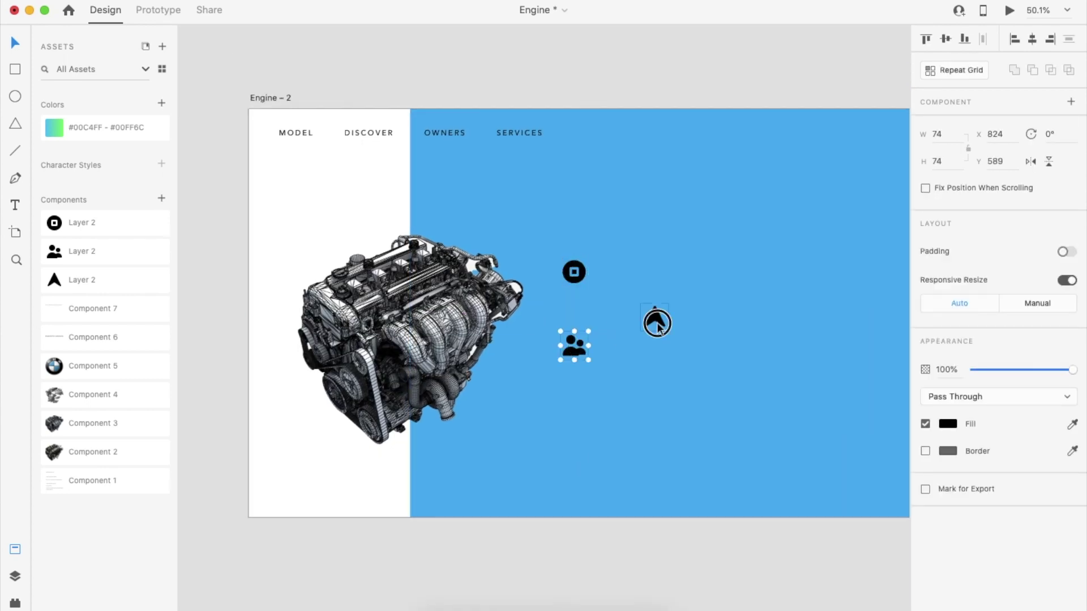
left_click_drag(658, 328, 575, 429)
Copy the white heading and description text from the first artboard to Engine – 2, placing it beside the first icon.
scroll(511, 296, "down", 3)
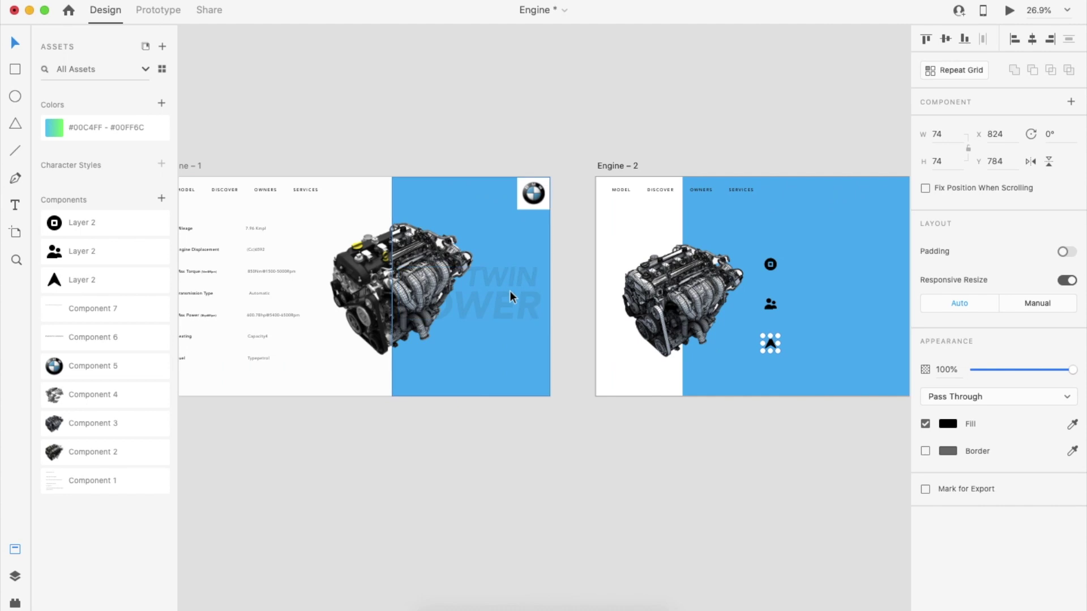
scroll(342, 246, "left", 5)
left_click(339, 301)
key("super+c")
scroll(552, 285, "right", 8)
key("super+v")
scroll(653, 291, "up", 3)
left_click_drag(826, 337, 600, 225)
Replace the pasted heading beside the first icon with 143.
scroll(612, 262, "up", 1)
double_click(602, 259)
type("1")
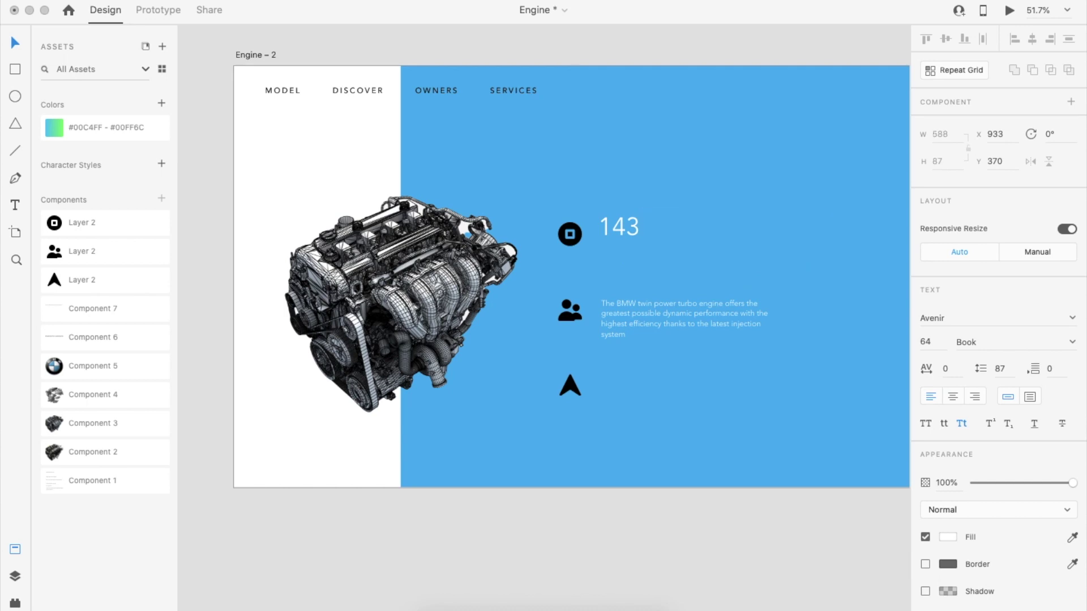
left_click_drag(648, 319, 647, 267)
double_click(647, 266)
type("to")
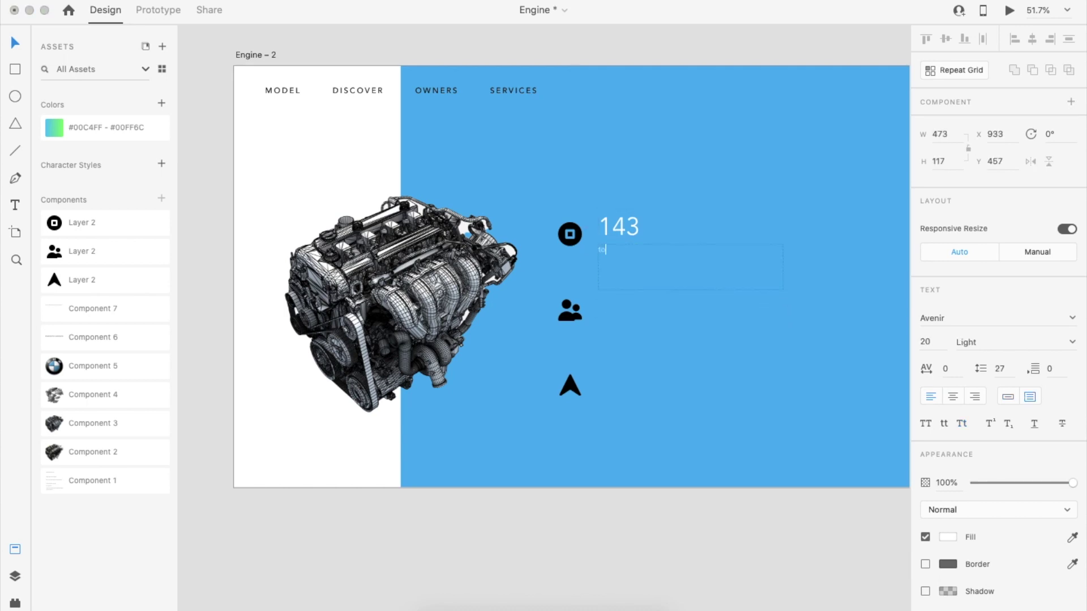
left_click(676, 348)
key("super+z")
key("super+z")
key("super+z")
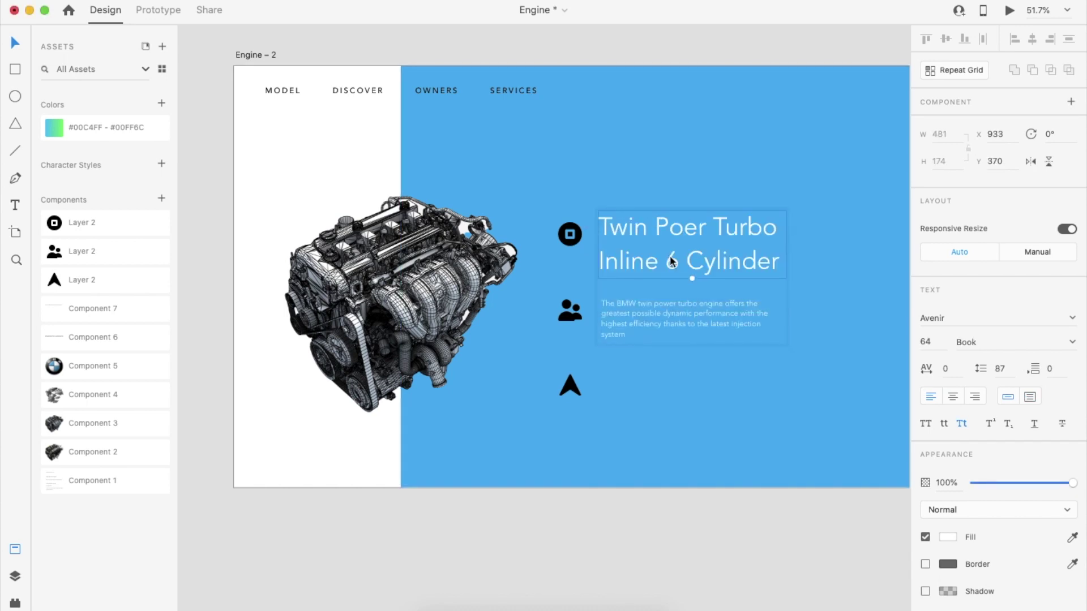
Replace the heading beside the first icon with 143 and place the description below it, reworded as Top Speed.
double_click(671, 257)
type("143")
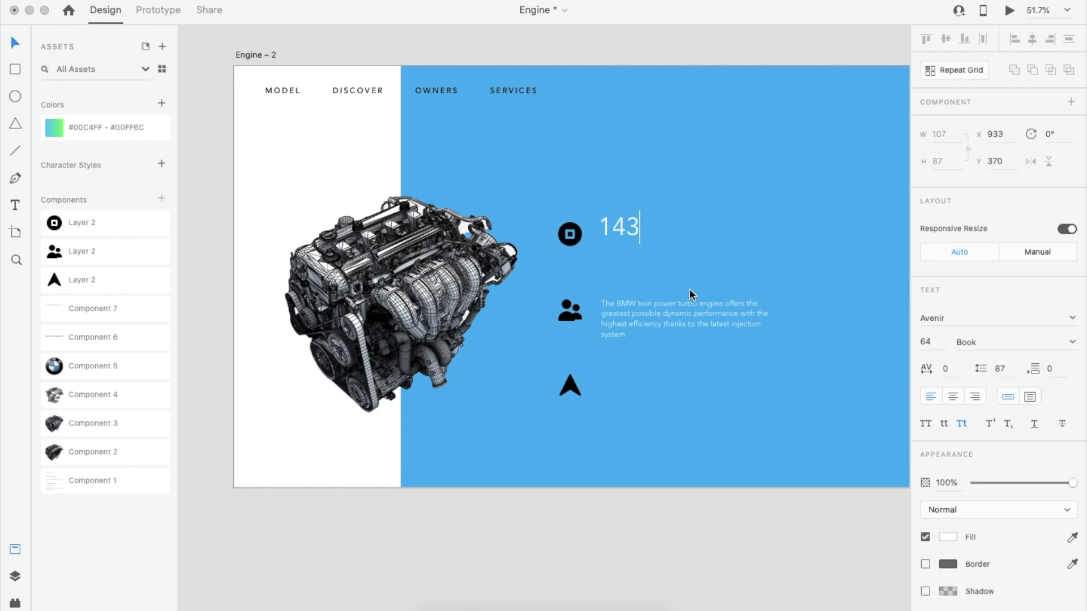
left_click_drag(687, 314, 685, 259)
double_click(685, 259)
type("top")
key("Escape")
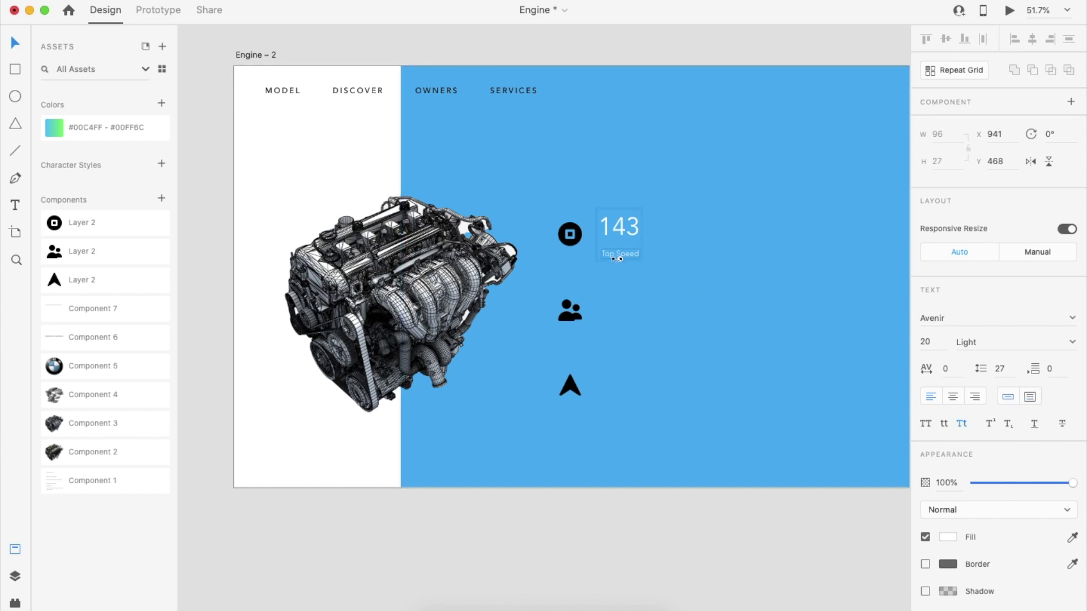
Place the Top Speed label beside 143 and scale the three-icon column down so each icon is about 47 × 47.
scroll(617, 258, "up", 3)
left_click_drag(617, 258, 705, 202)
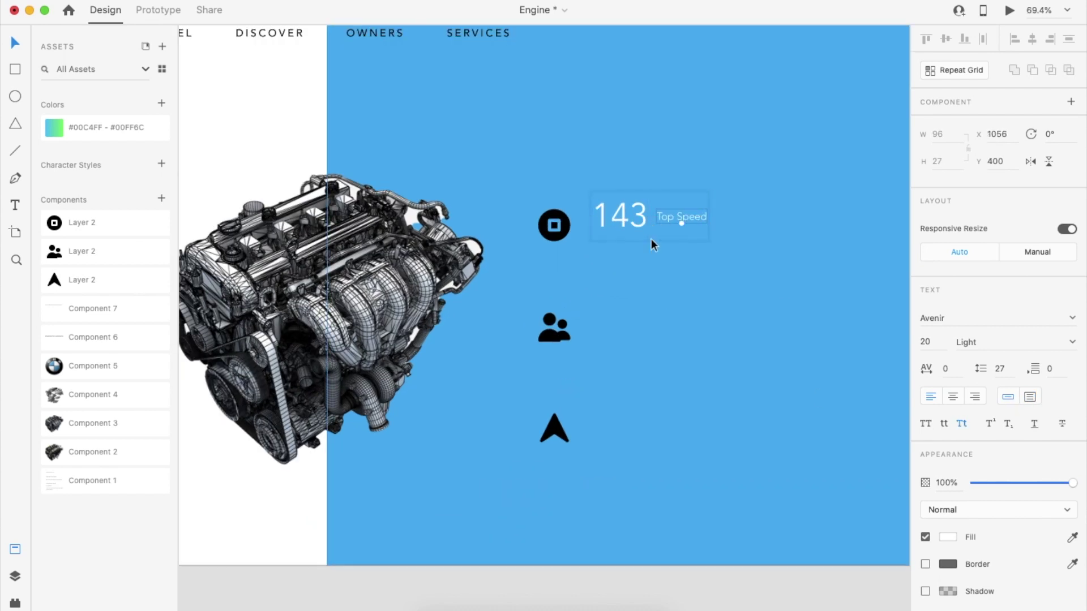
key("Escape")
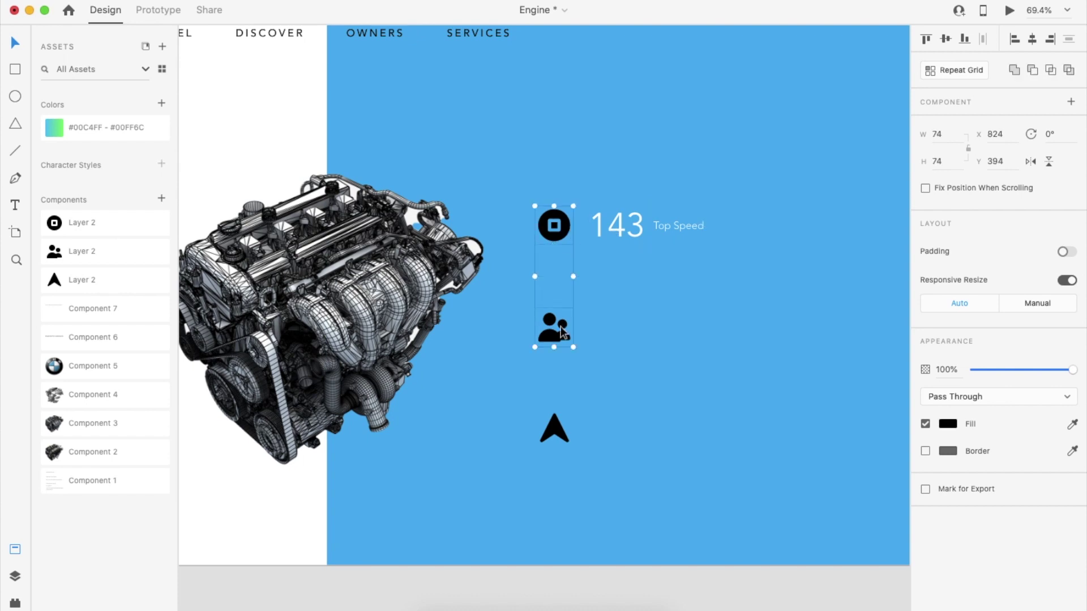
left_click_drag(573, 451, 587, 334)
Duplicate the 143 Top Speed text beside the people icon and change it to 189 and Power Hp.
left_click_drag(614, 236, 593, 293)
double_click(594, 292)
type("189")
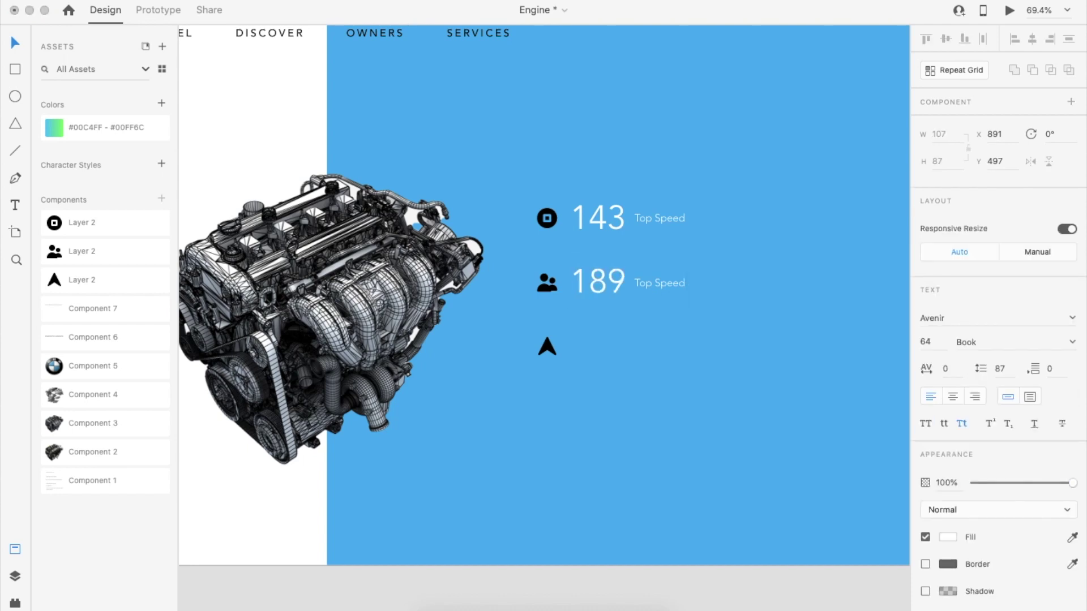
double_click(671, 284)
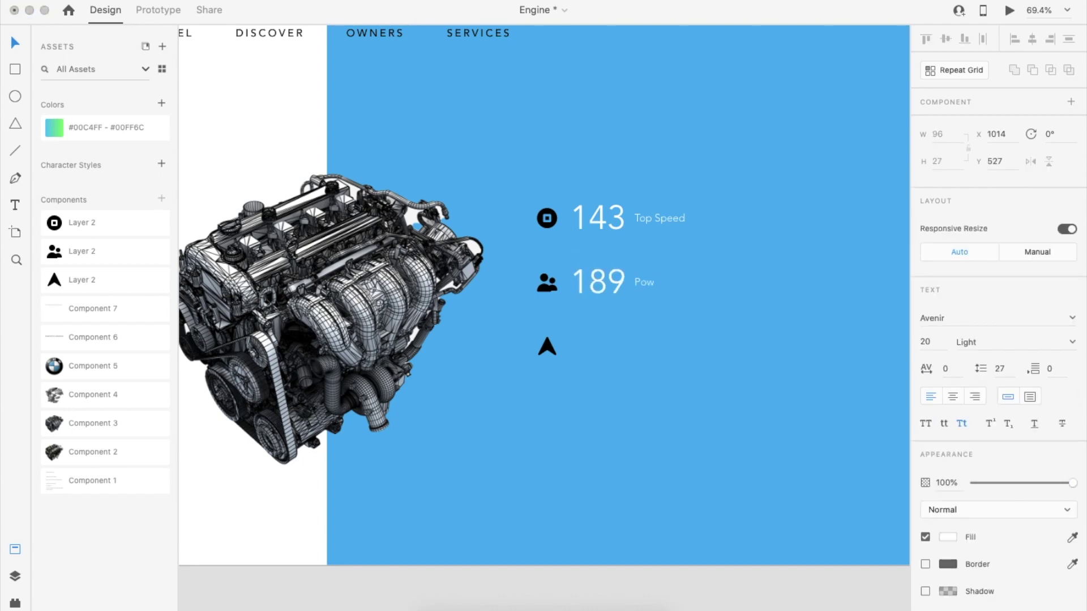
left_click(673, 311)
Duplicate the 189 Power Hp text beside the arrow icon and change it to 04 and Passanger.
left_click(671, 290)
left_click_drag(670, 296, 670, 354)
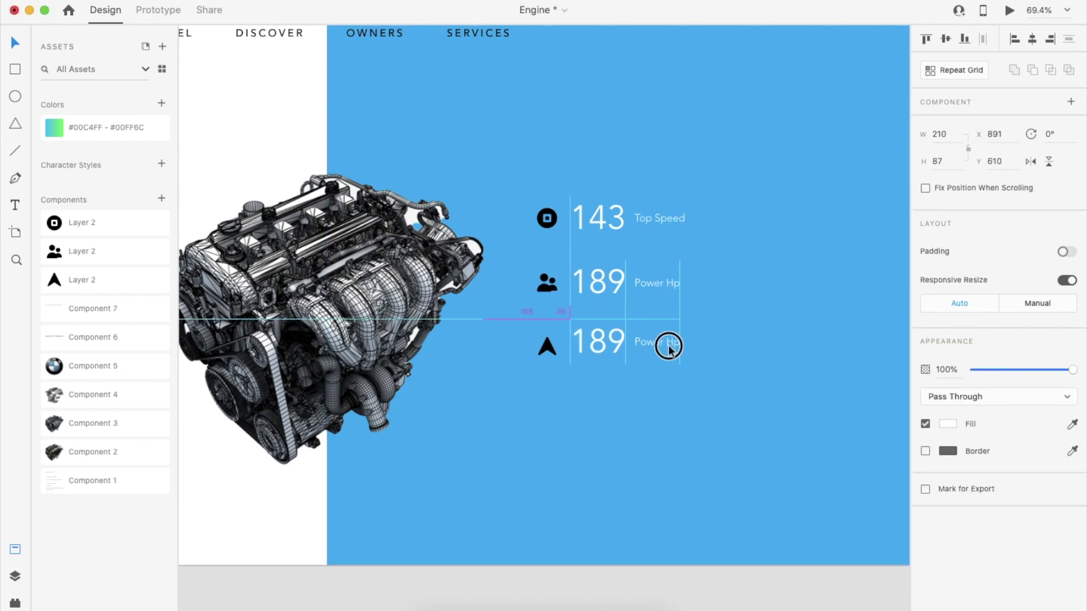
double_click(596, 339)
double_click(598, 341)
type("04")
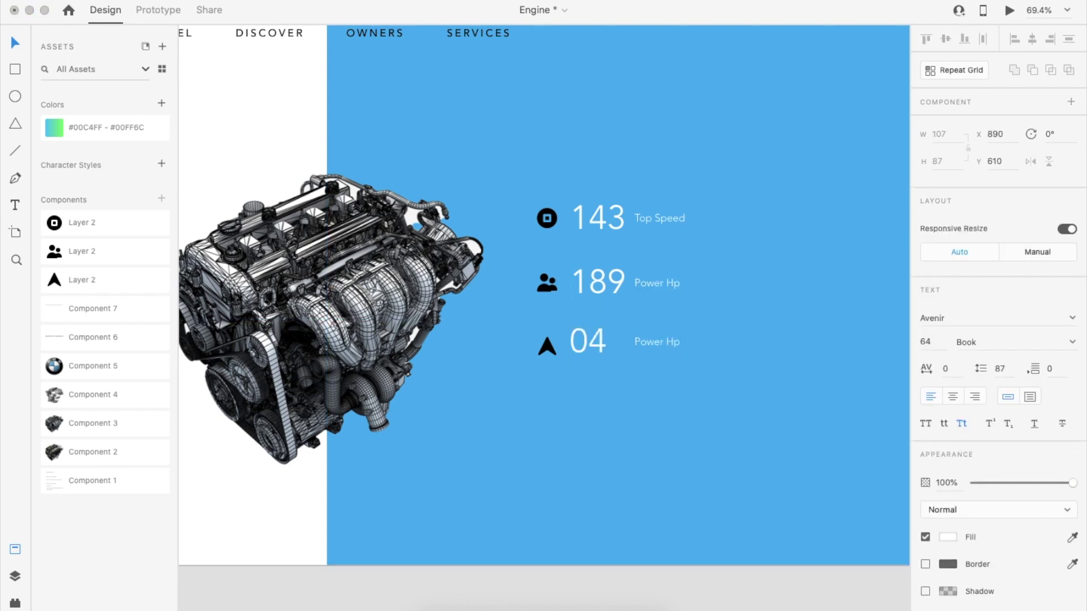
double_click(668, 337)
type("Passanger")
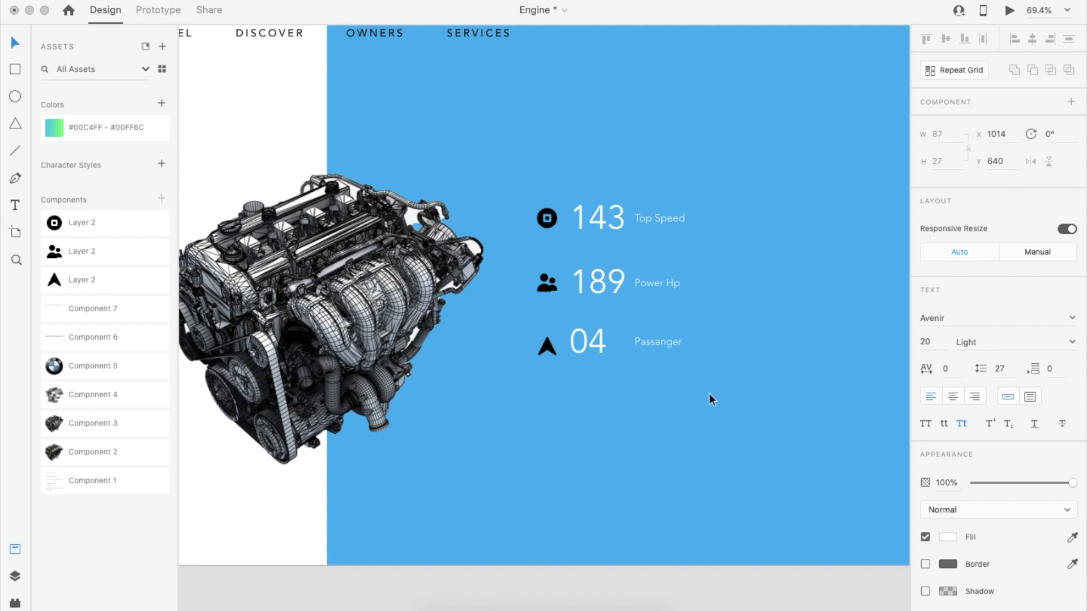
Style the Passanger label in all caps with 200 character spacing and the Heavy Oblique weight.
left_click(926, 424)
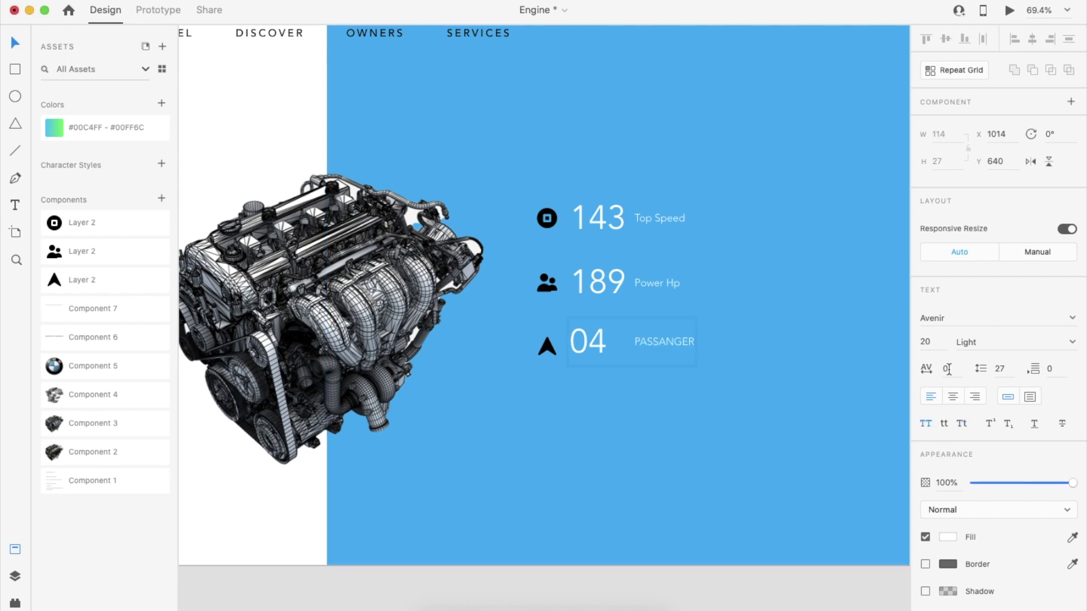
key("Return")
left_click(1072, 342)
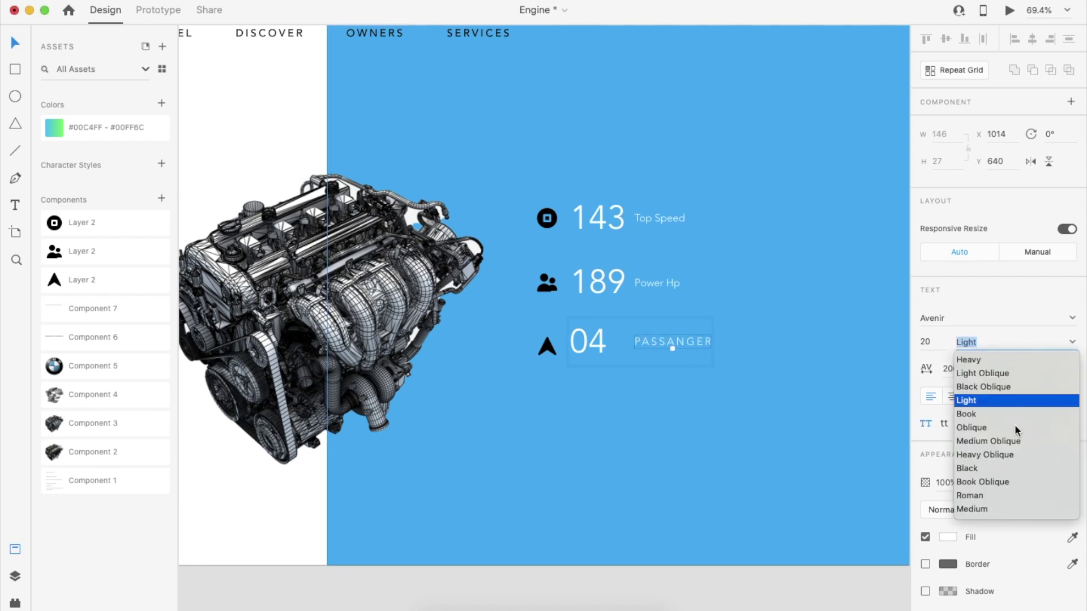
left_click(980, 459)
Reposition the PASSANGER label close beside the number 04.
left_click_drag(672, 346, 643, 378)
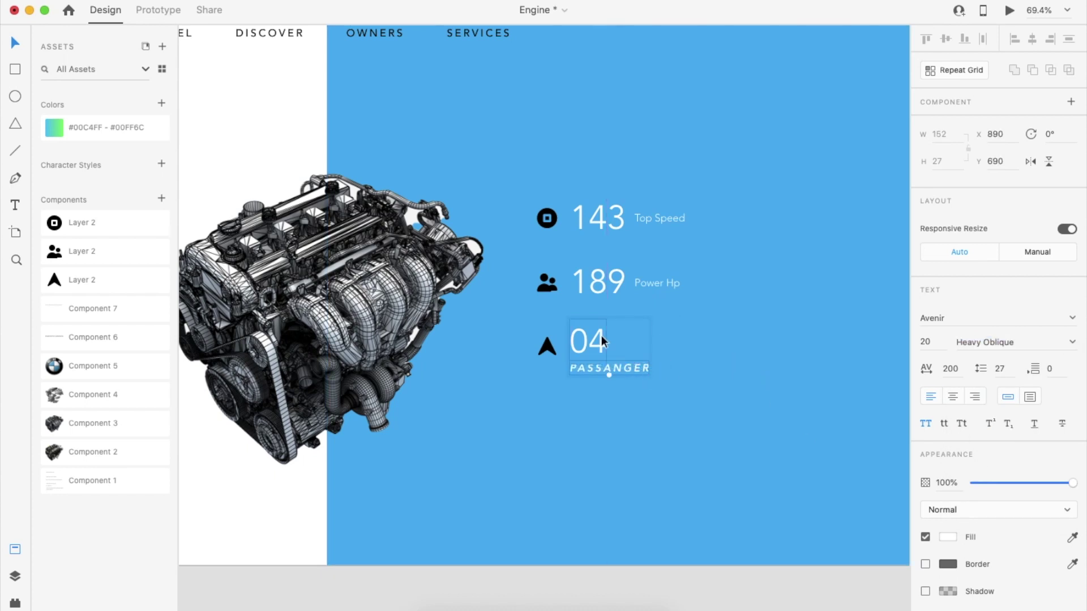
scroll(601, 338, "up", 3)
double_click(668, 264)
left_click(633, 381)
double_click(633, 382)
left_click_drag(633, 383, 691, 343)
Change the PASSANGER label to 100 character spacing and the Medium weight.
left_click(937, 342)
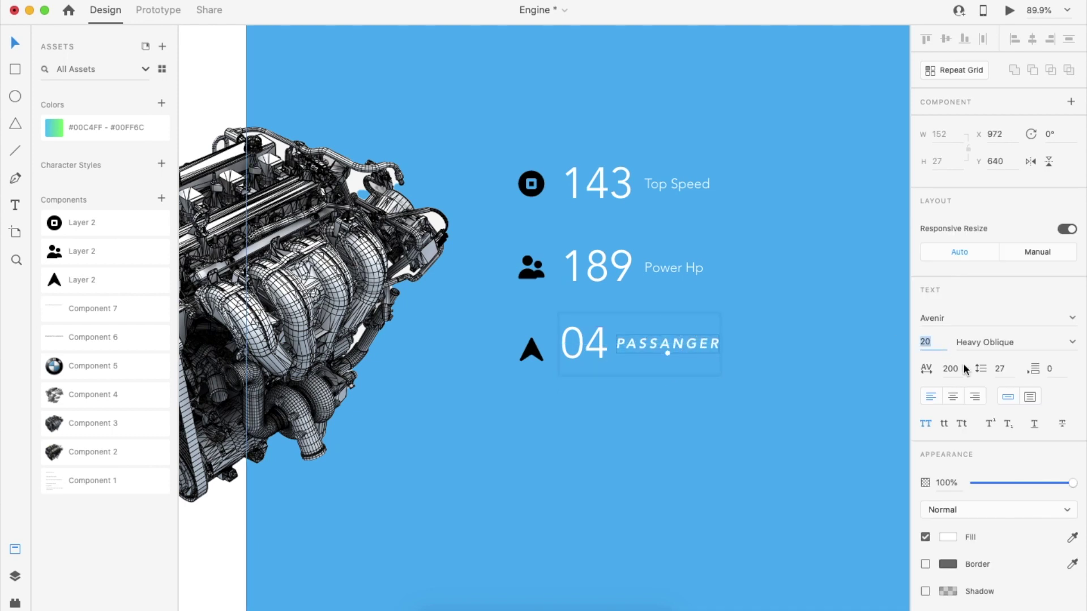
type("100")
key("Return")
left_click(1071, 343)
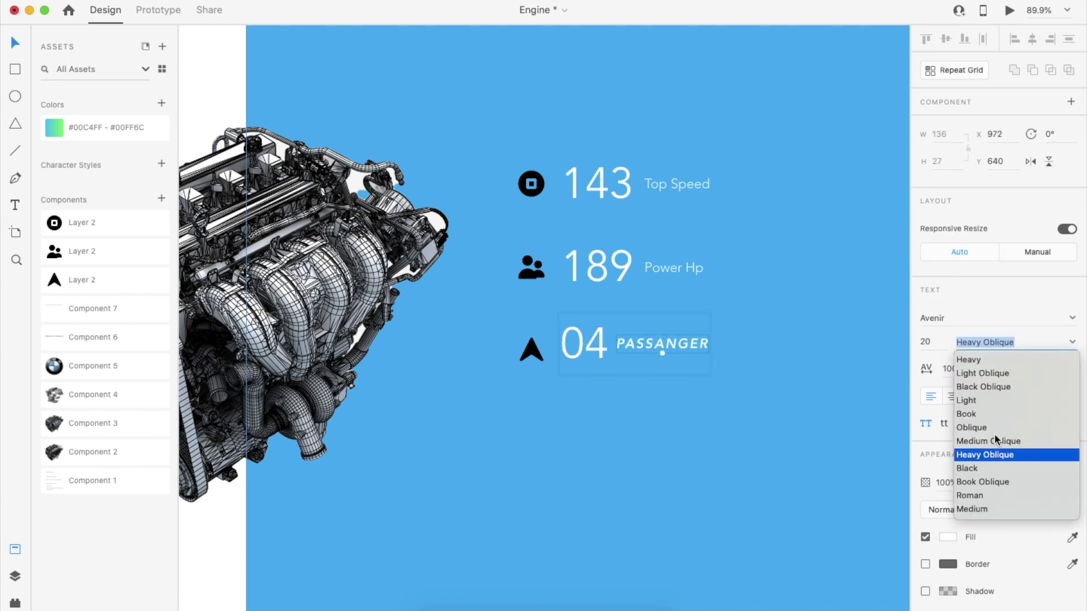
left_click(974, 507)
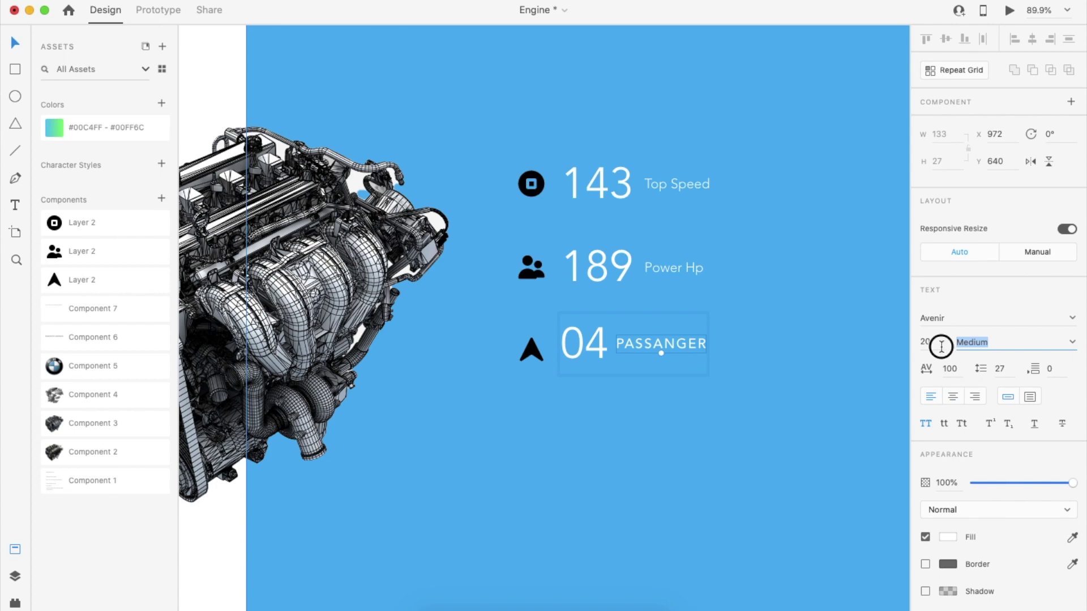
left_click(941, 343)
type("17")
key("Return")
left_click(735, 358)
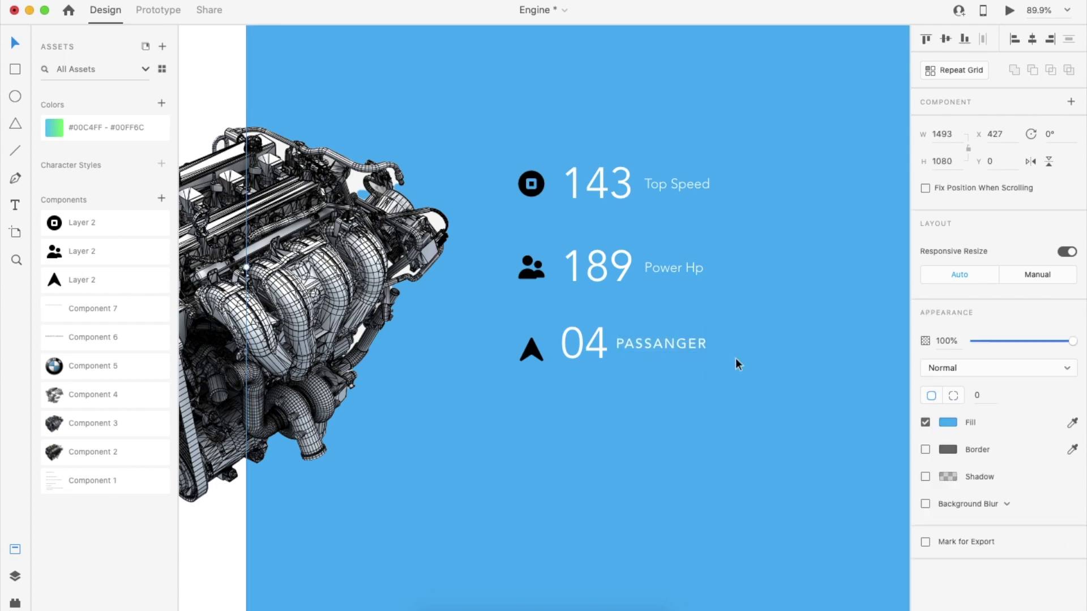
Delete the 143 Top Speed and 189 Power Hp texts.
scroll(736, 358, "down", 5)
scroll(633, 357, "up", 5)
left_click(633, 356)
left_click(648, 288)
left_click(657, 213, "shift")
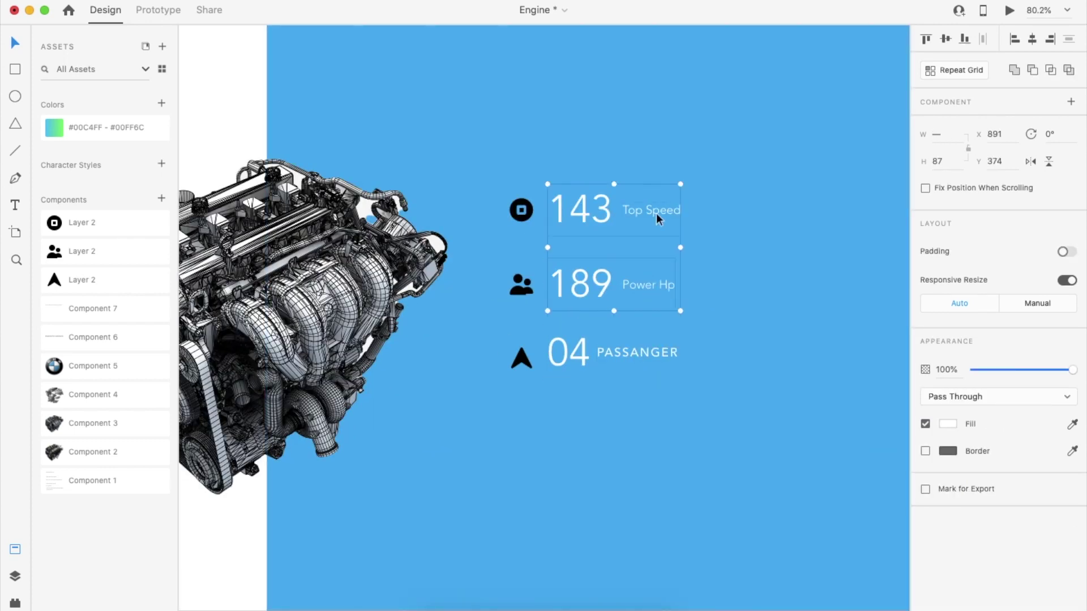
key("Delete")
Draw a white borderless circle about 66 × 66 and place it behind the arrow icon.
left_click(632, 360)
left_click(15, 96)
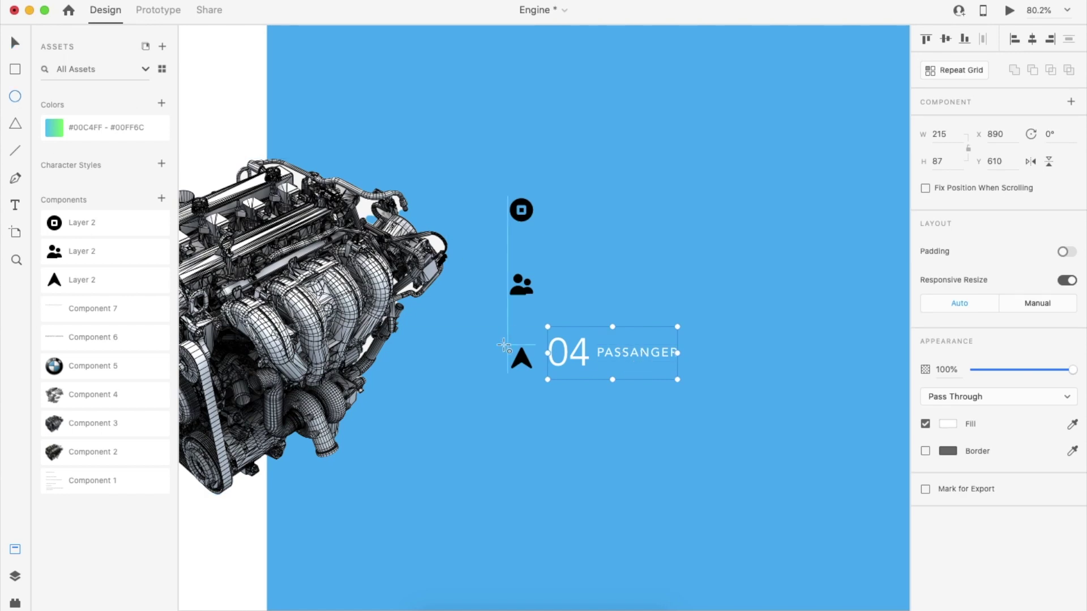
left_click_drag(504, 346, 554, 386)
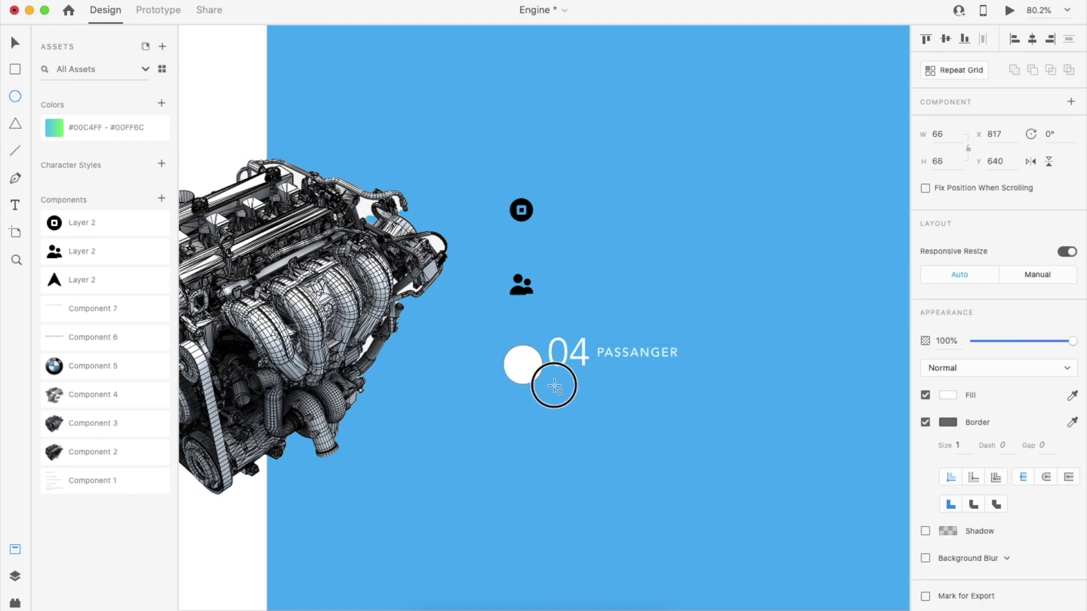
left_click(925, 423)
key("super+[")
scroll(534, 358, "up", 5)
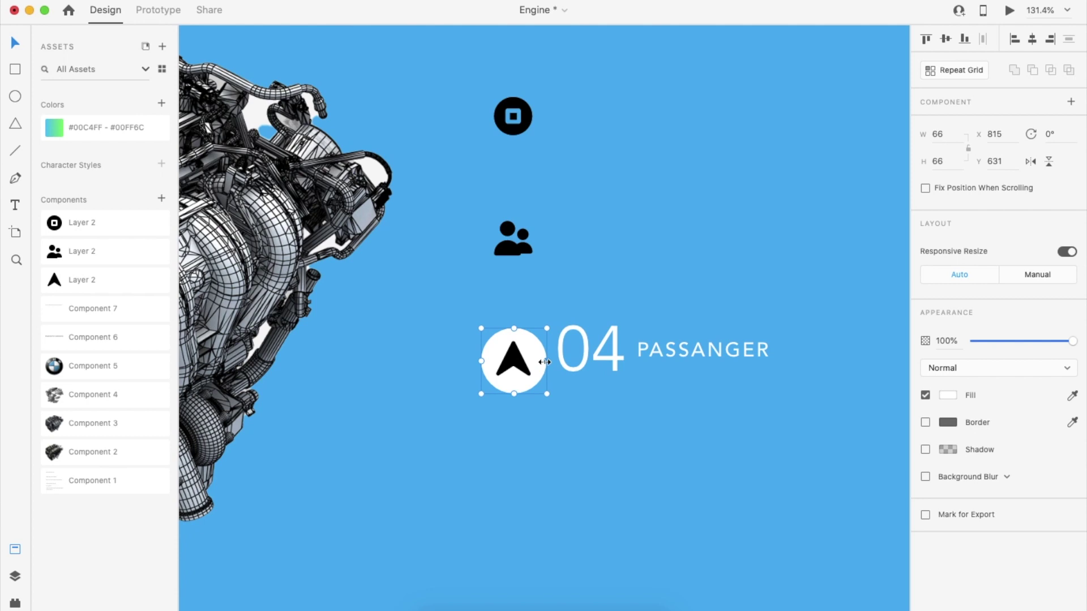
Enlarge the white circle to 84 × 84 and shift the 04 PASSANGER text away from it.
left_click(534, 344)
left_click(540, 344)
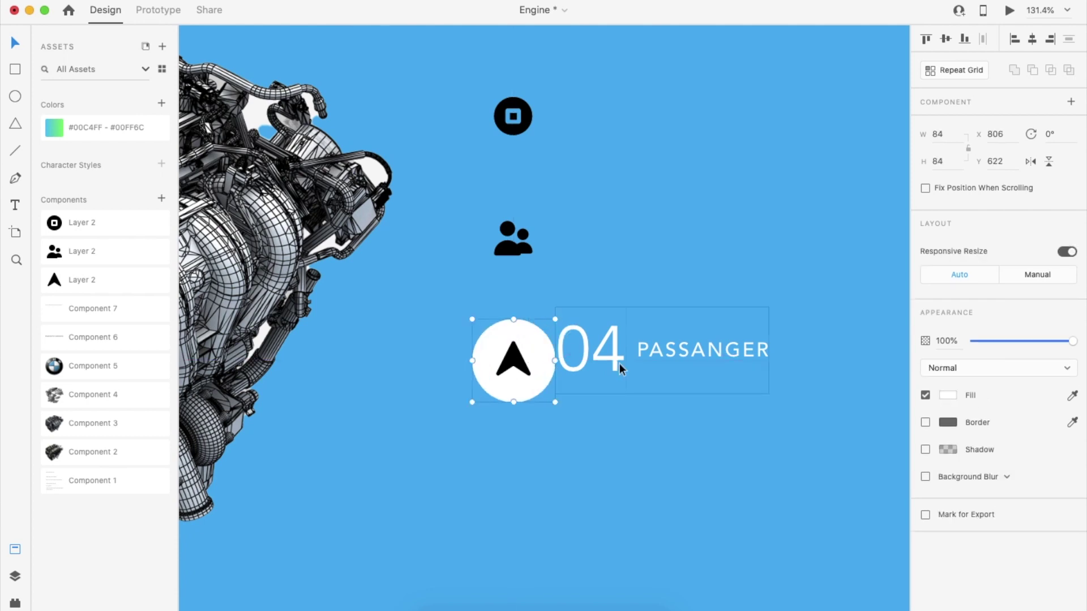
left_click(644, 369)
scroll(646, 371, "down", 8)
scroll(645, 372, "right", 3)
Shrink the arrow icon inside the white circle and group the two together.
left_click(523, 372)
scroll(524, 372, "up", 4)
left_click_drag(535, 351, 535, 357)
left_click(537, 368, "shift")
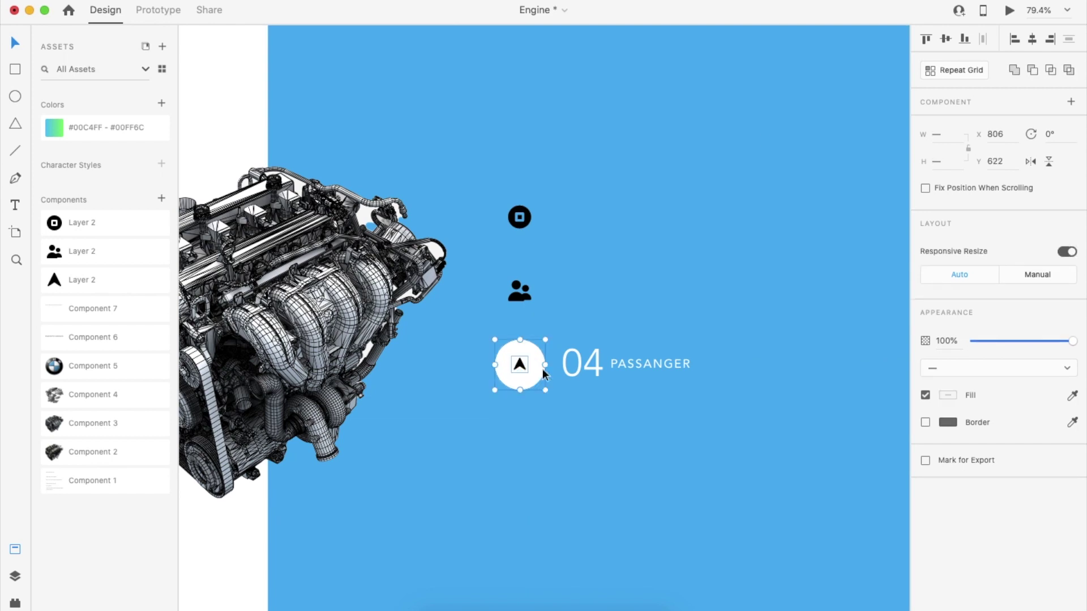
key("super+g")
Move the PASSANGER label directly below the number 04.
double_click(658, 368)
left_click_drag(657, 368, 612, 386)
key("Escape")
Duplicate the circled arrow above the original, swap its arrow for the people icon and centre the icon in the circle.
left_click(526, 368)
left_click_drag(526, 369, 577, 269)
left_click(517, 295)
scroll(572, 262, "up", 5)
left_click_drag(374, 417, 614, 295)
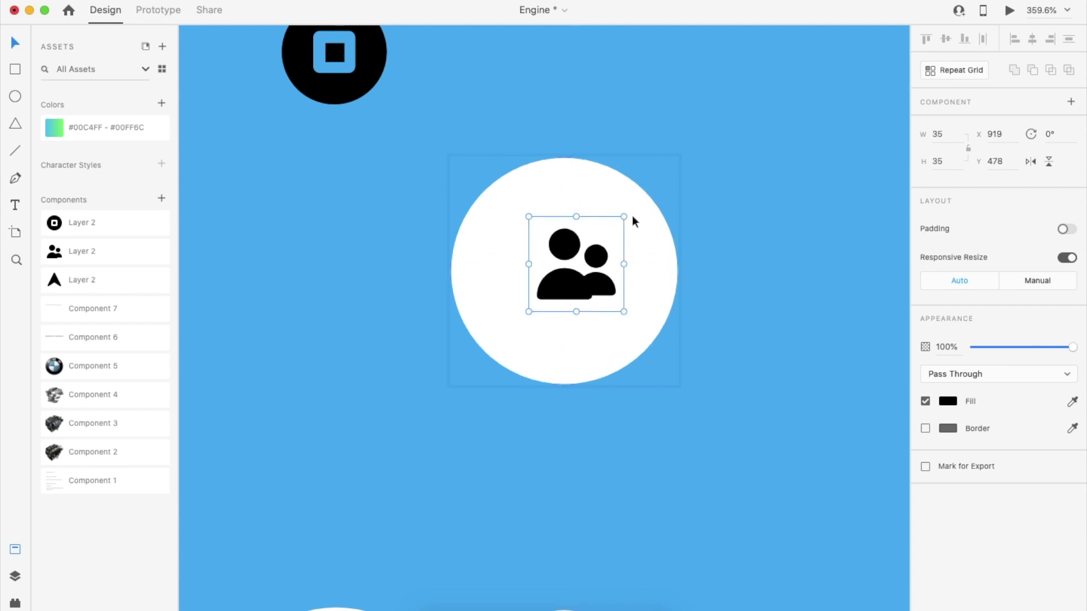
left_click(634, 218, "shift")
left_click(1033, 39)
left_click(945, 38)
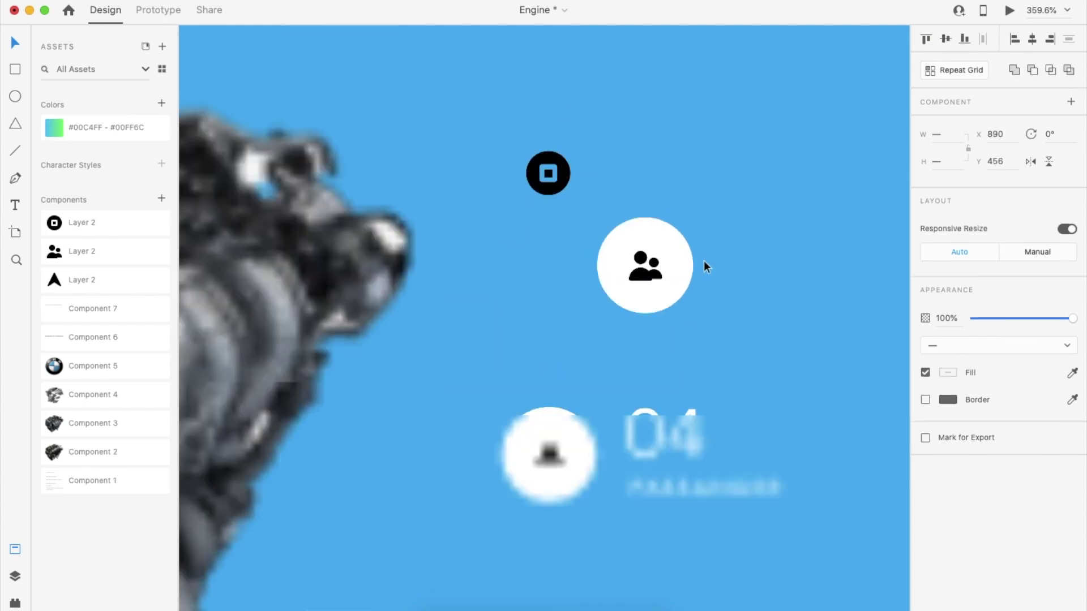
Shrink the people icon to about 29 × 29 and centre it again in its white circle.
scroll(705, 260, "down", 1)
left_click(668, 435)
double_click(656, 264)
left_click_drag(668, 247, 668, 252)
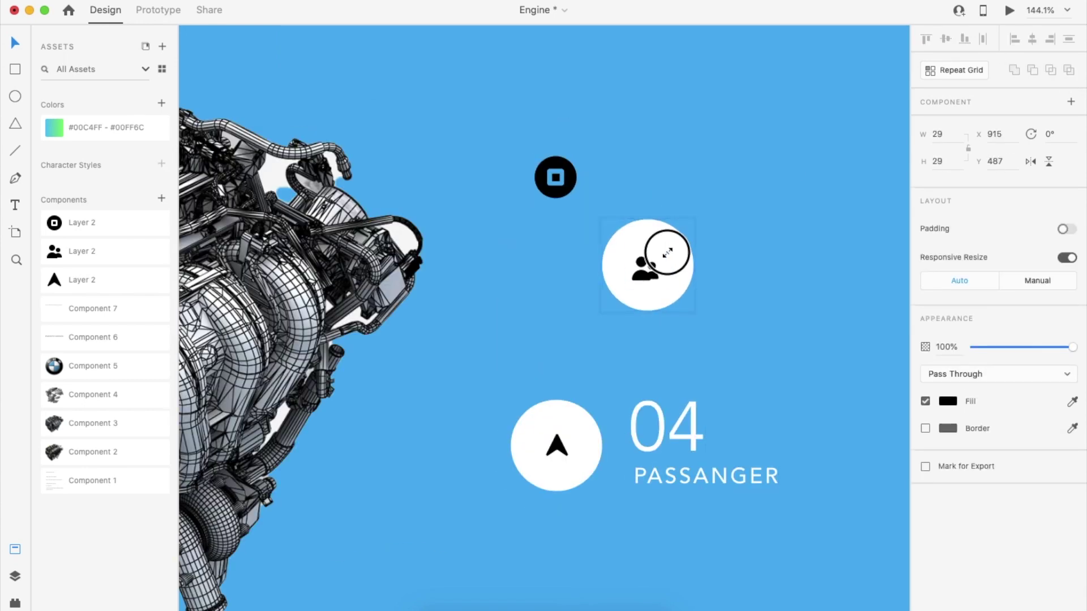
left_click(673, 245, "shift")
left_click(1032, 38)
left_click(945, 39)
left_click(762, 286)
Duplicate the circled people icon above the original and replace the copy's icon with the square icon.
scroll(605, 336, "down", 2)
left_click_drag(631, 313, 641, 240)
left_click(556, 227)
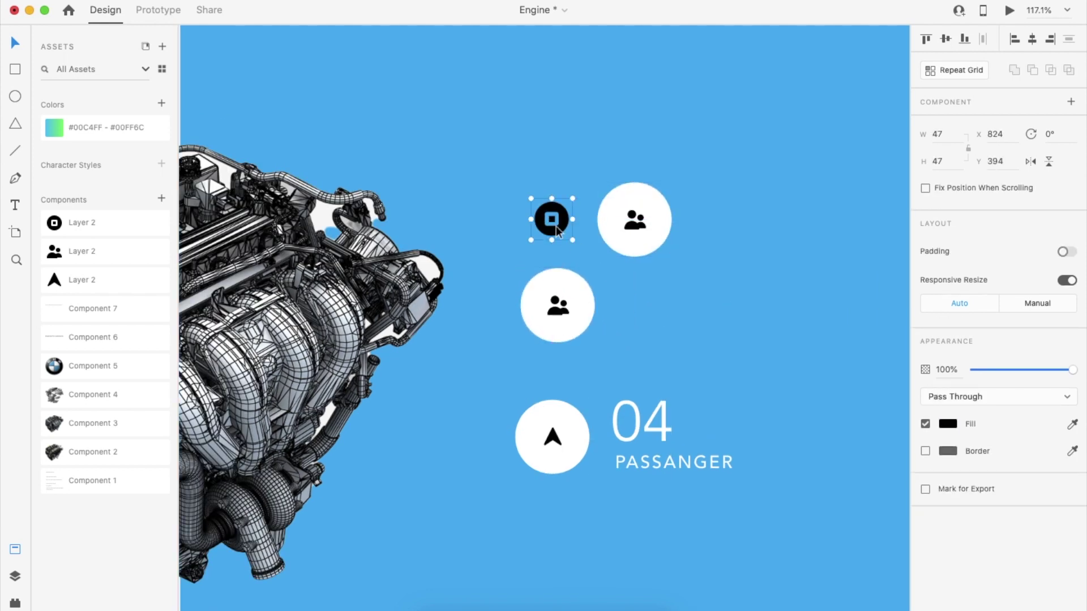
key("super+x")
double_click(635, 222)
key("Delete")
key("super+v")
left_click_drag(561, 225, 640, 226)
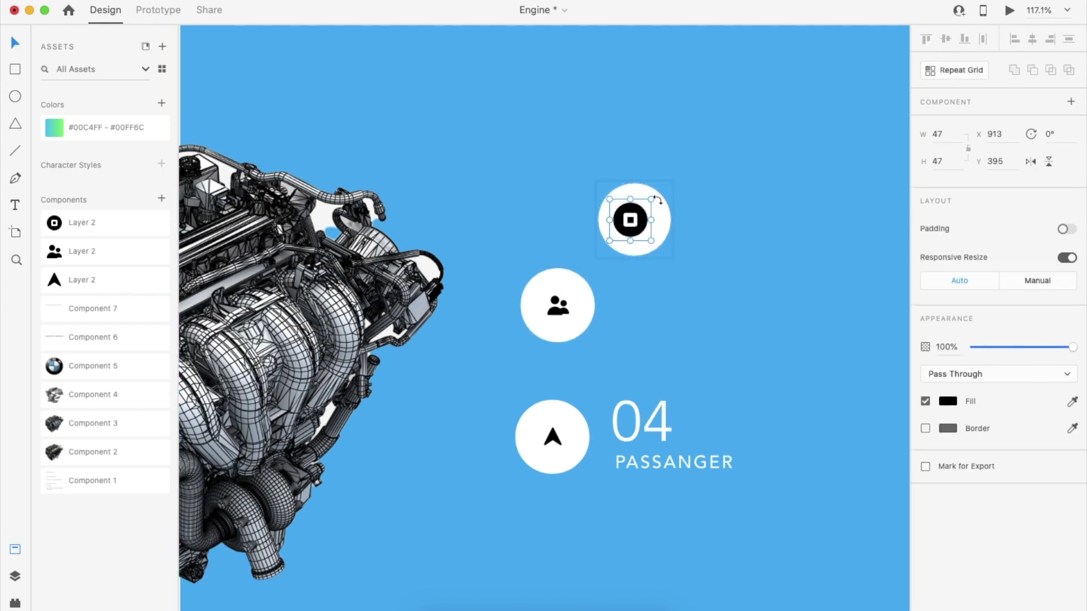
Centre the reduced square icon horizontally and vertically in its white circle.
left_click(646, 225, "shift")
left_click(1032, 39)
left_click(945, 39)
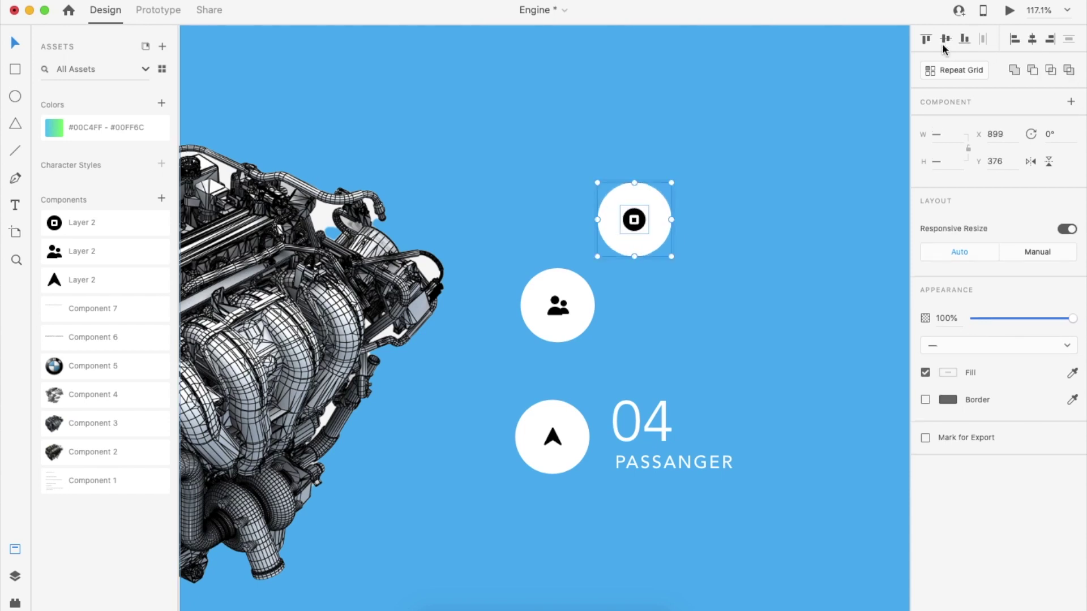
Arrange the three circled icons in an arc beside the engine, with the middle one set closer to it.
left_click(670, 321)
scroll(670, 322, "down", 5)
left_click_drag(579, 323, 539, 353)
left_click_drag(575, 392, 574, 429)
left_click_drag(615, 271, 584, 287)
left_click_drag(584, 421, 594, 427)
left_click_drag(541, 347, 546, 359)
Swap the people and arrow circles so the arrow sits in the middle of the arc and the people icon lowest.
left_click(643, 396)
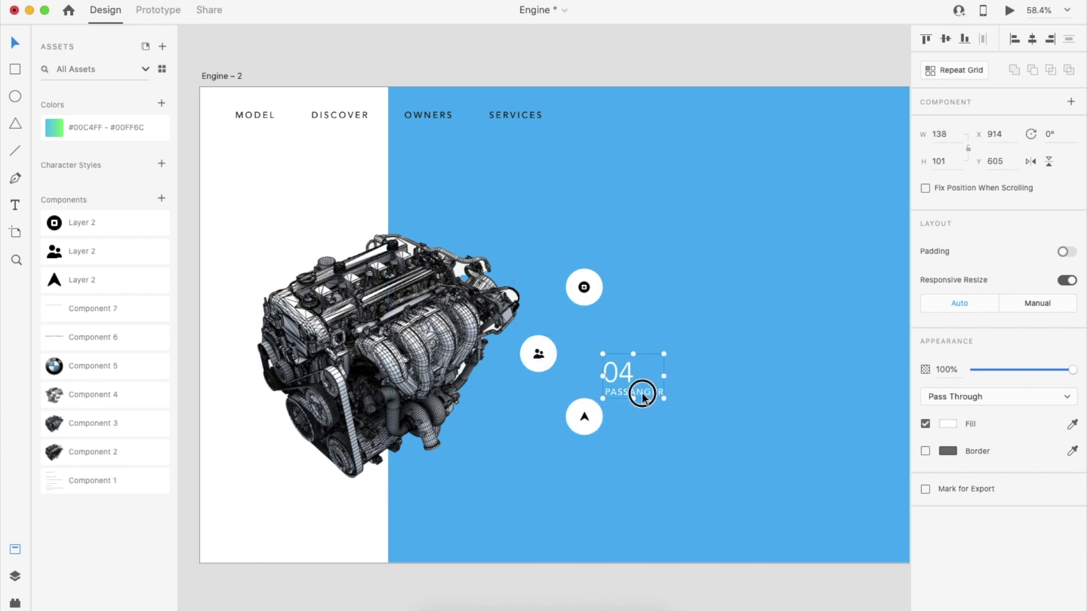
left_click_drag(642, 396, 649, 404)
left_click_drag(535, 369, 536, 457)
left_click_drag(590, 433, 547, 381)
left_click_drag(550, 436, 595, 417)
left_click_drag(553, 369, 549, 363)
left_click(586, 424, "shift")
left_click(585, 292, "shift")
Place the 04 PASSANGER text below the people circle and centre the number over its label.
left_click(655, 417)
left_click_drag(646, 399, 610, 494)
key("super+a")
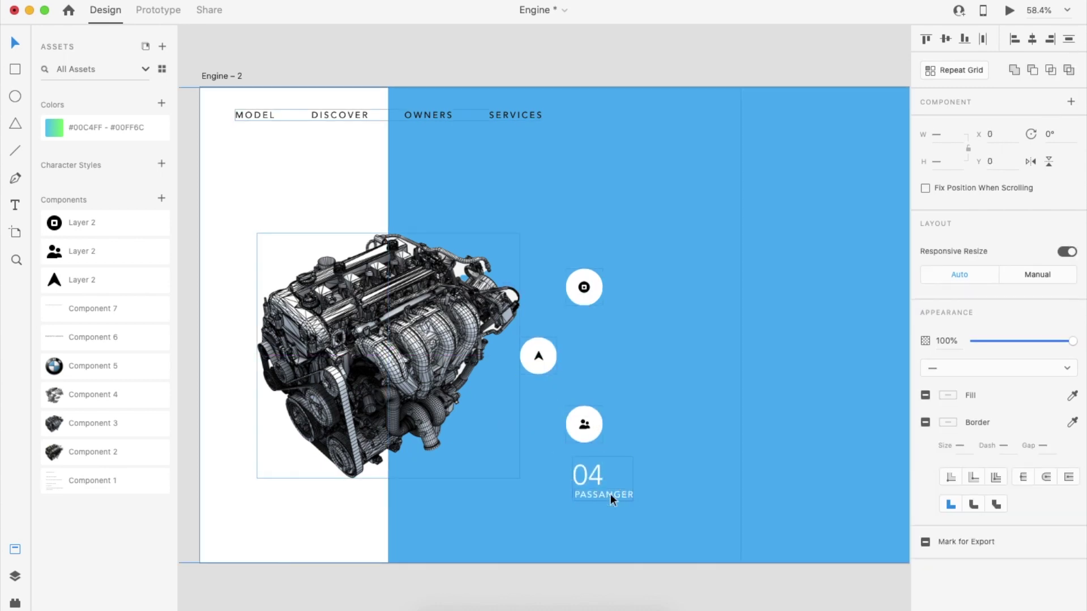
double_click(610, 494)
key("super+a")
left_click(1033, 39)
left_click(862, 233)
Copy the 04 PASSANGER text above the square-icon circle and change it to 180 and TOP SPEEDING.
left_click_drag(618, 497, 601, 250)
double_click(599, 252)
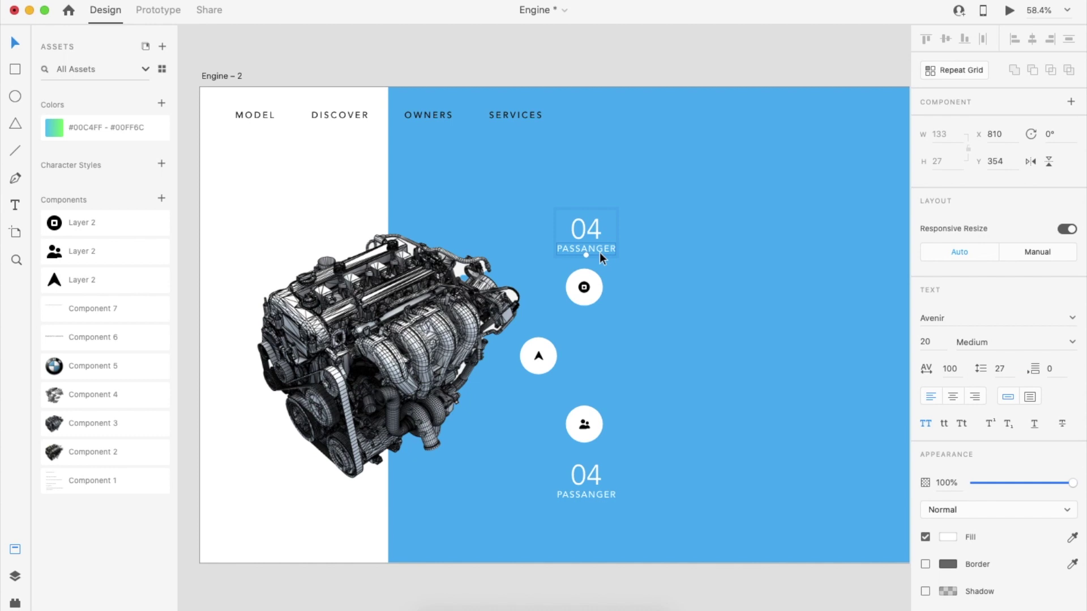
double_click(600, 252)
type("TOP SPEEDING")
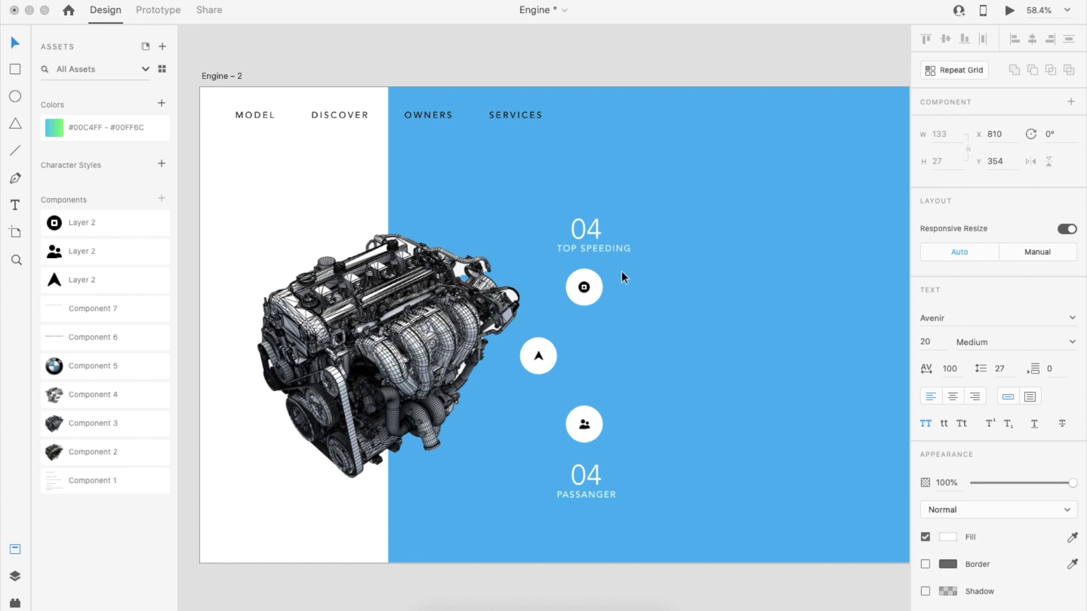
double_click(595, 226)
type("180")
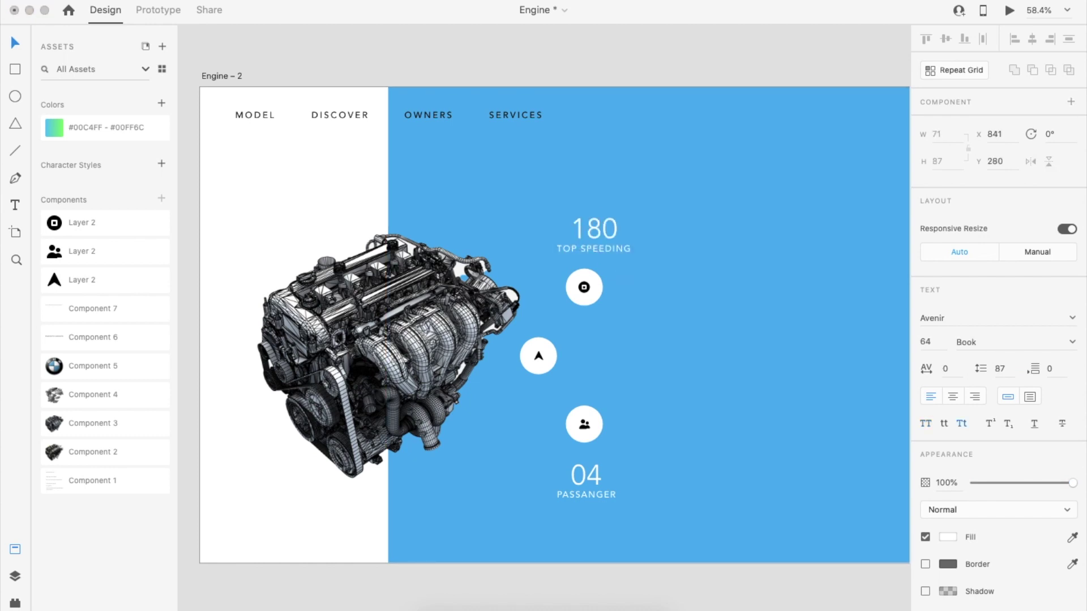
Copy the 180 TOP SPEEDING text beside the arrow circle, and shift the wireframe engine left to make room.
key("Escape")
key("Escape")
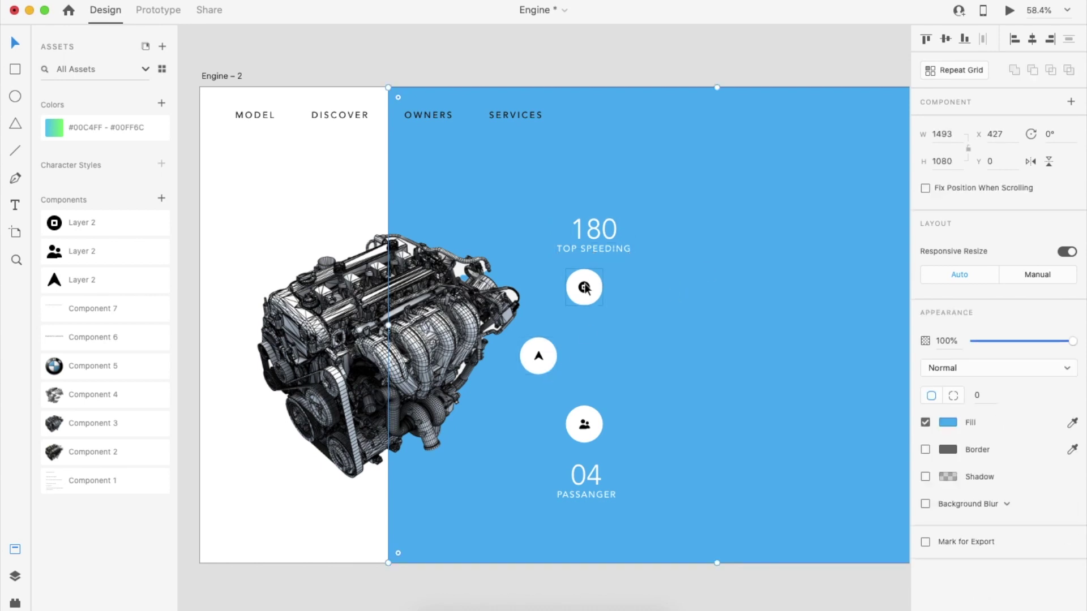
left_click_drag(618, 246, 508, 370)
left_click(414, 371)
left_click_drag(415, 371, 388, 371)
Shift the three icon circles with their upper and lower statistics 40 px right, away from the engine.
left_click(500, 372)
left_click(586, 484, "shift")
left_click(583, 287, "shift")
left_click(590, 240, "shift")
key("shift+Right")
key("shift+Right")
key("shift+Right")
key("shift+Right")
left_click(547, 308)
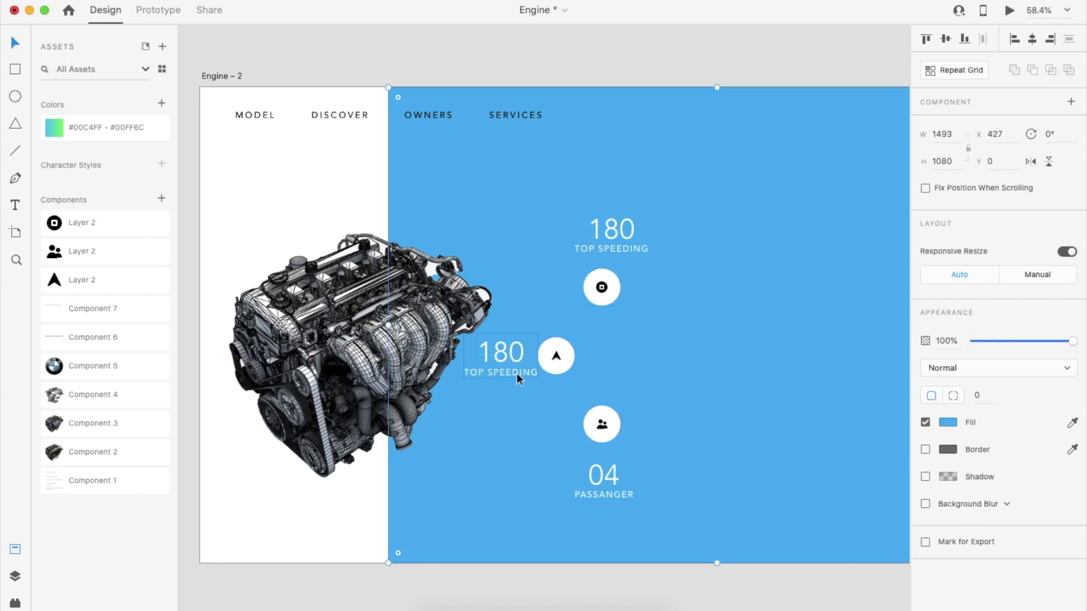
Change the copied statistic beside the arrow circle to 189 and POWER HP.
double_click(517, 373)
double_click(515, 363)
type("189")
key("super+a")
type("O")
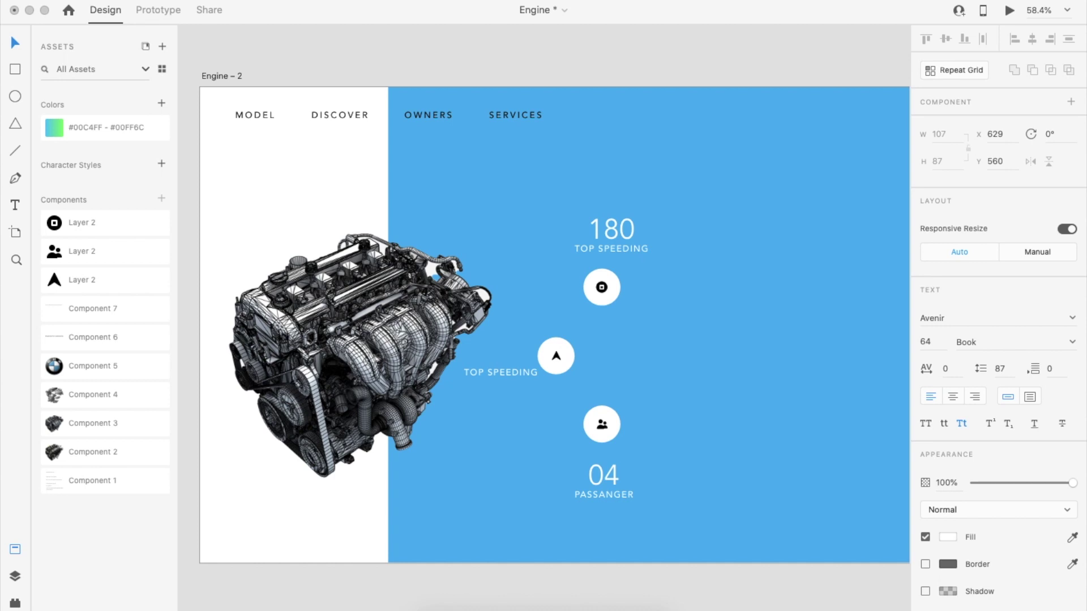
key("super+z")
double_click(513, 373)
key("super+a")
type("PO")
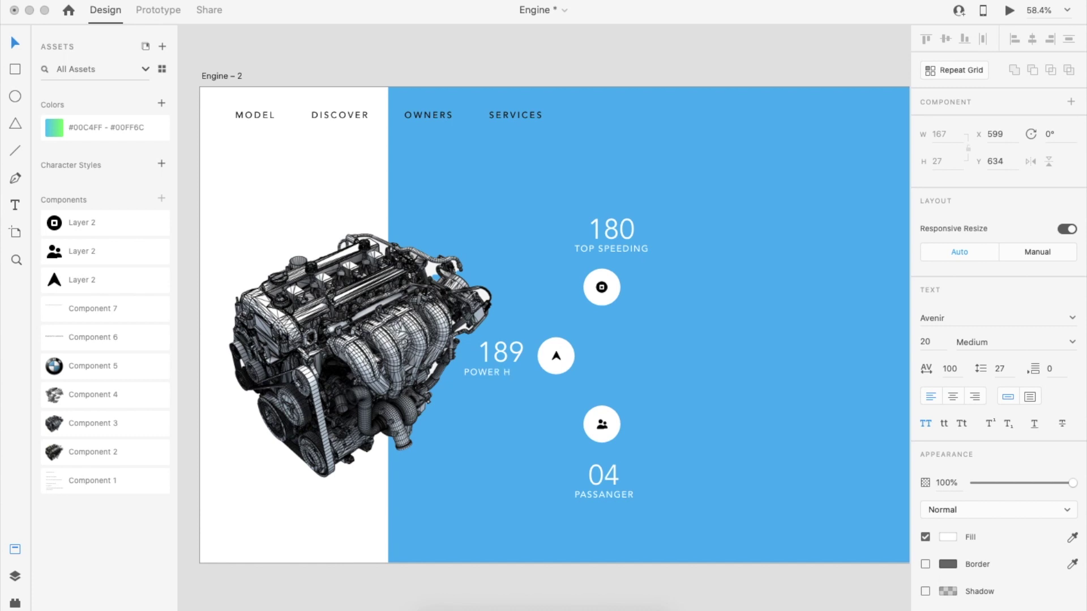
key("Escape")
Move the 180 TOP SPEEDING text slightly left so it is centred above its circle, in line with 04 PASSANGER.
left_click(643, 255)
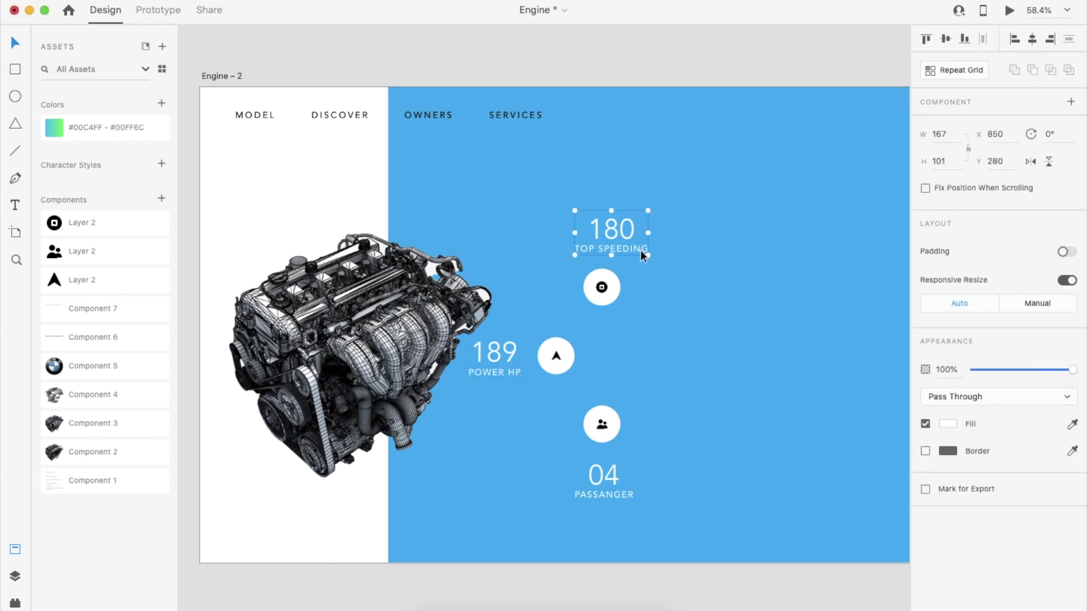
left_click_drag(644, 255, 635, 248)
left_click(623, 482)
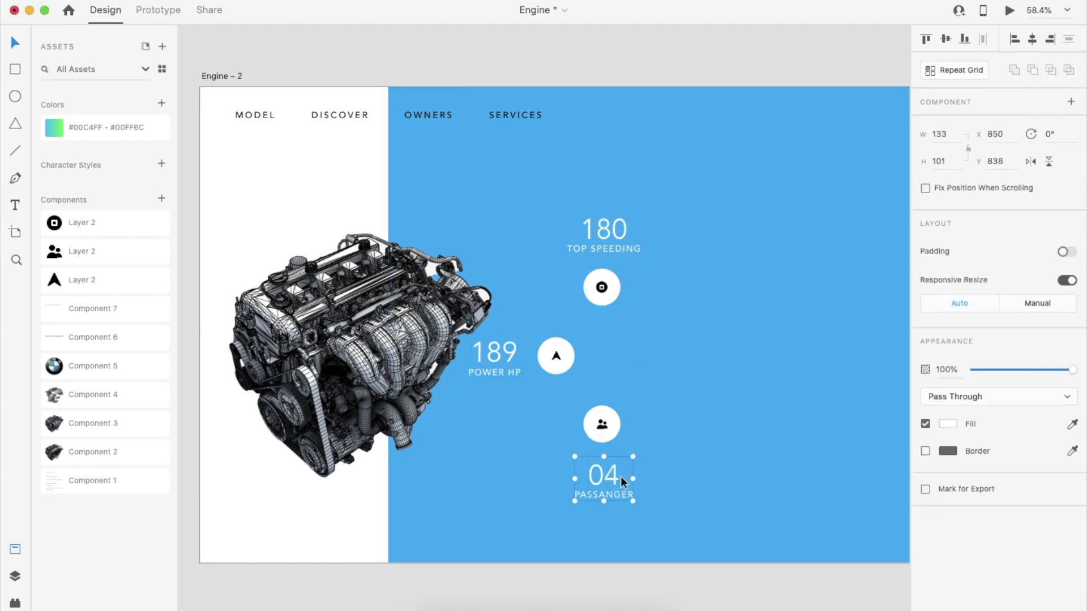
key("Escape")
scroll(677, 369, "down", 5)
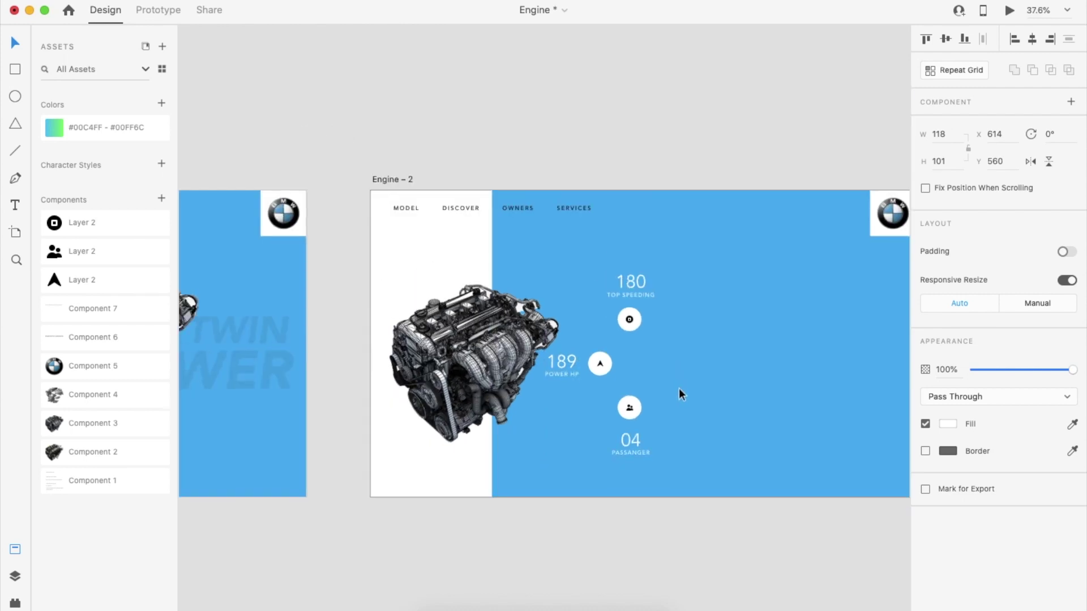
scroll(535, 374, "up", 3)
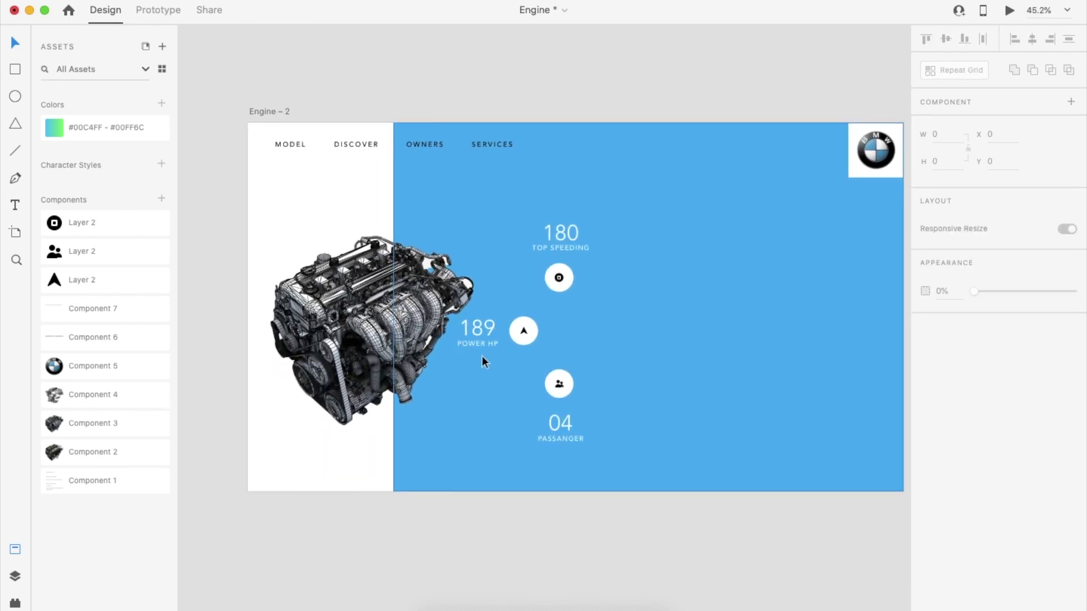
key("p")
left_click(512, 291)
key("Escape")
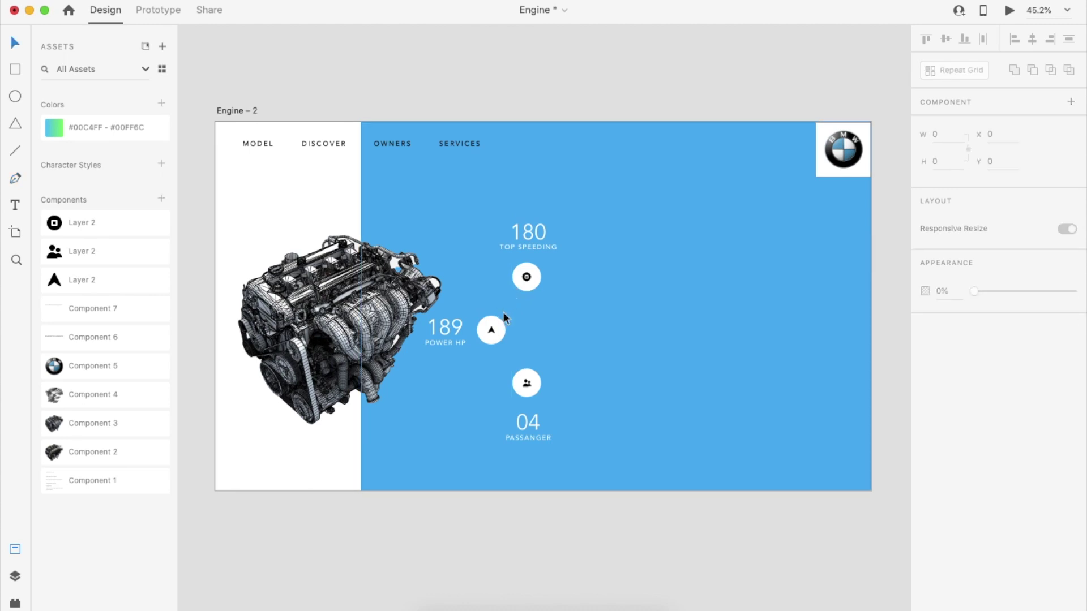
scroll(503, 311, "down", 2)
key("p")
left_click(426, 335)
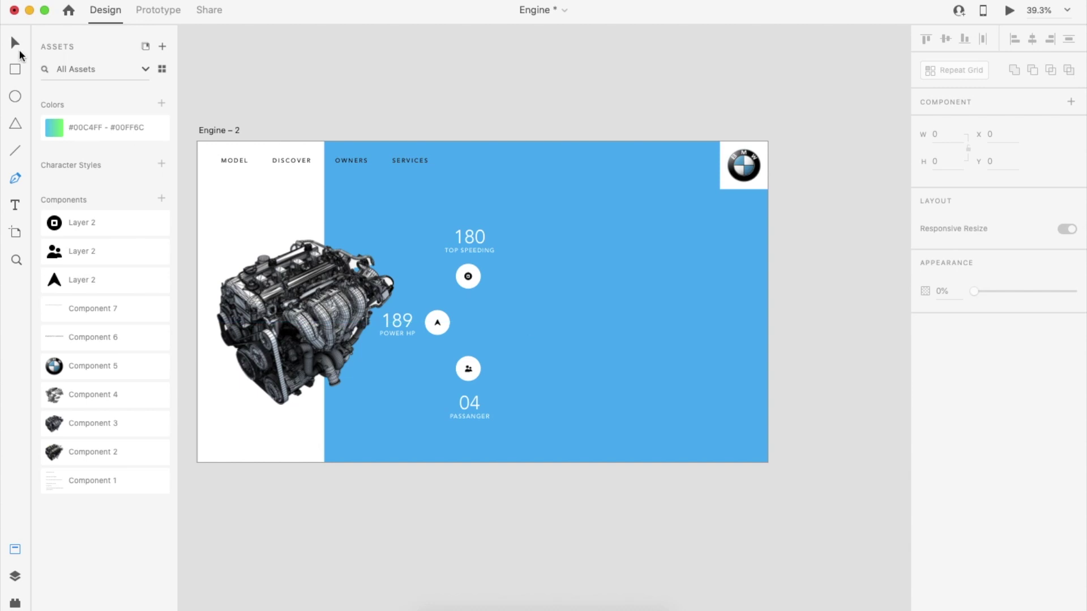
Rearrange the circles and statistics into a row low on the blue area: 189 POWER HP, 04 PASSANGER, 180 TOP SPEEDING, each below its icon.
left_click_drag(414, 336, 449, 367)
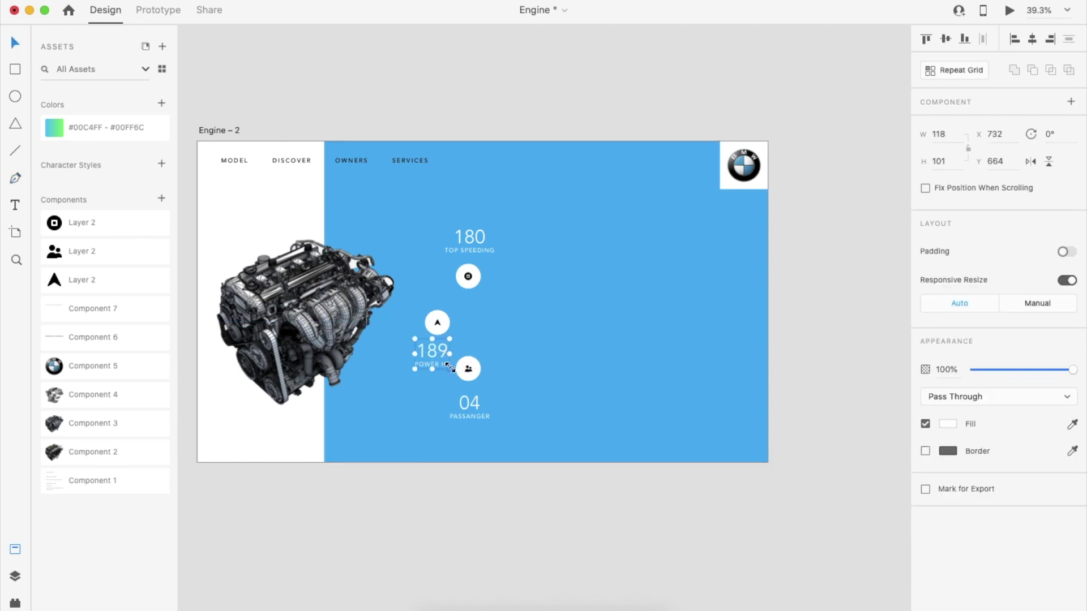
left_click_drag(473, 421, 496, 375)
left_click_drag(470, 277, 672, 418)
left_click_drag(569, 353, 664, 381)
left_click_drag(500, 376, 552, 436)
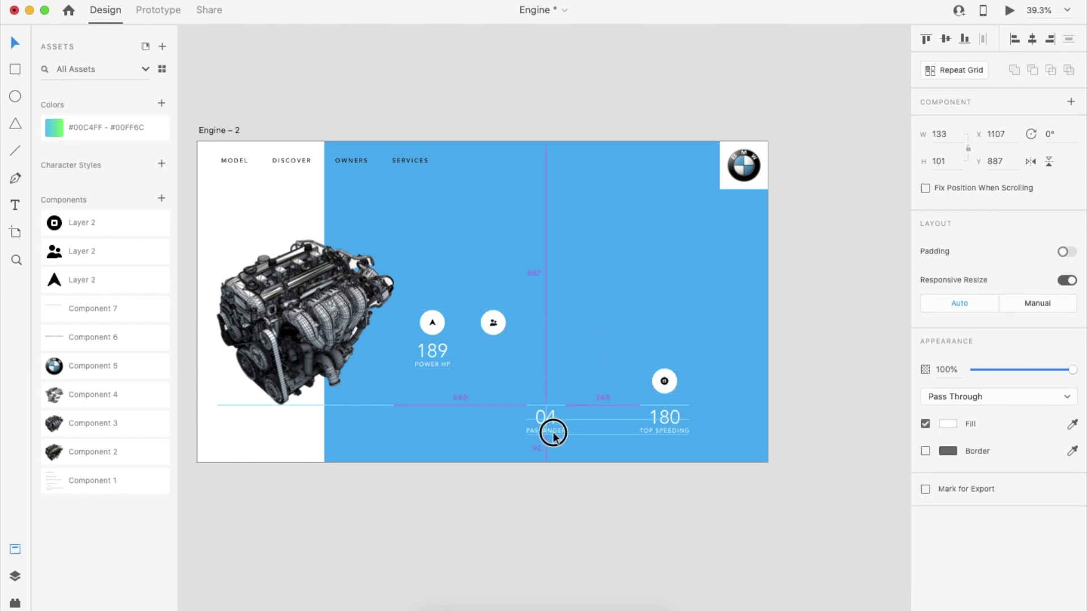
left_click_drag(501, 328, 553, 387)
left_click_drag(436, 364, 442, 429)
left_click_drag(444, 318, 440, 382)
Centre the people circle over 04 PASSANGER and pair the square-icon circle with 180 TOP SPEEDING in the same way.
left_click(557, 382)
left_click(548, 419, "shift")
left_click(1033, 39)
left_click(655, 386)
left_click(662, 419, "shift")
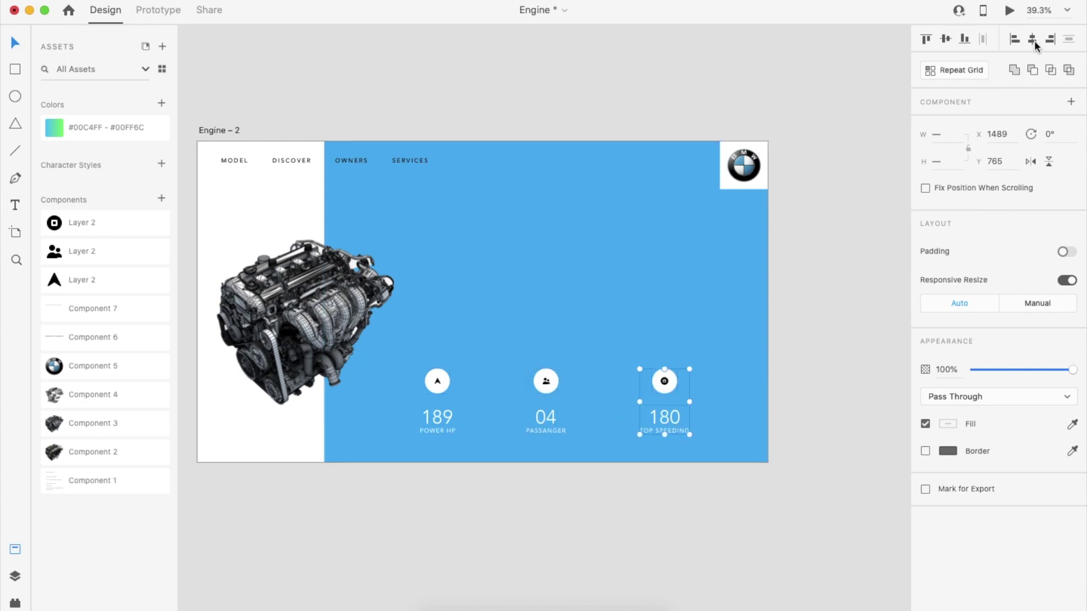
Distribute the three icon statistics evenly across the row and move them down 20 px.
left_click(540, 429, "shift")
left_click(446, 425, "shift")
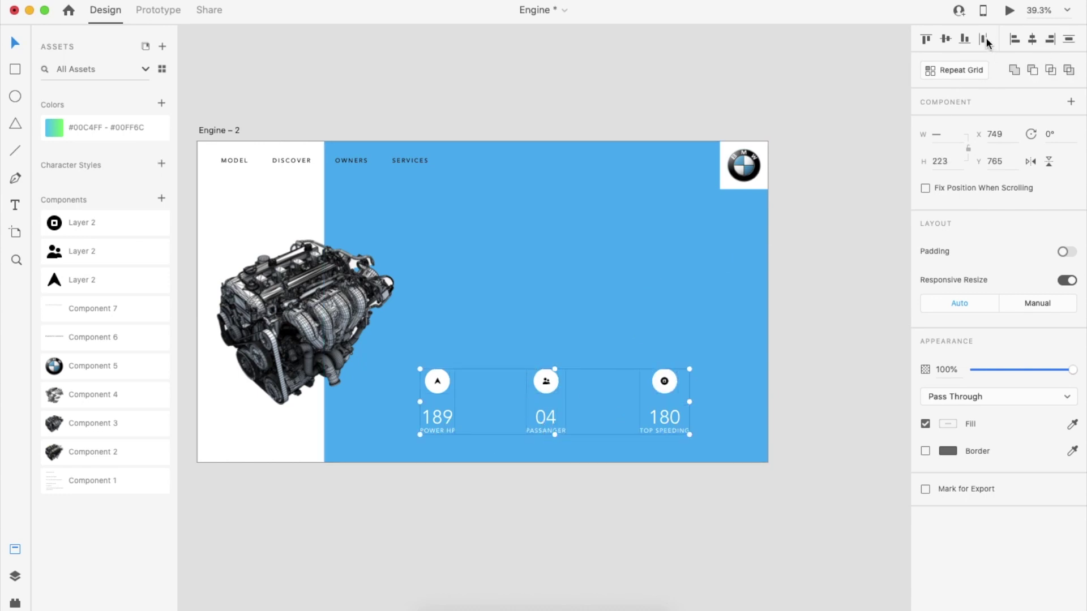
key("shift+Down")
key("shift+Down")
left_click(559, 483)
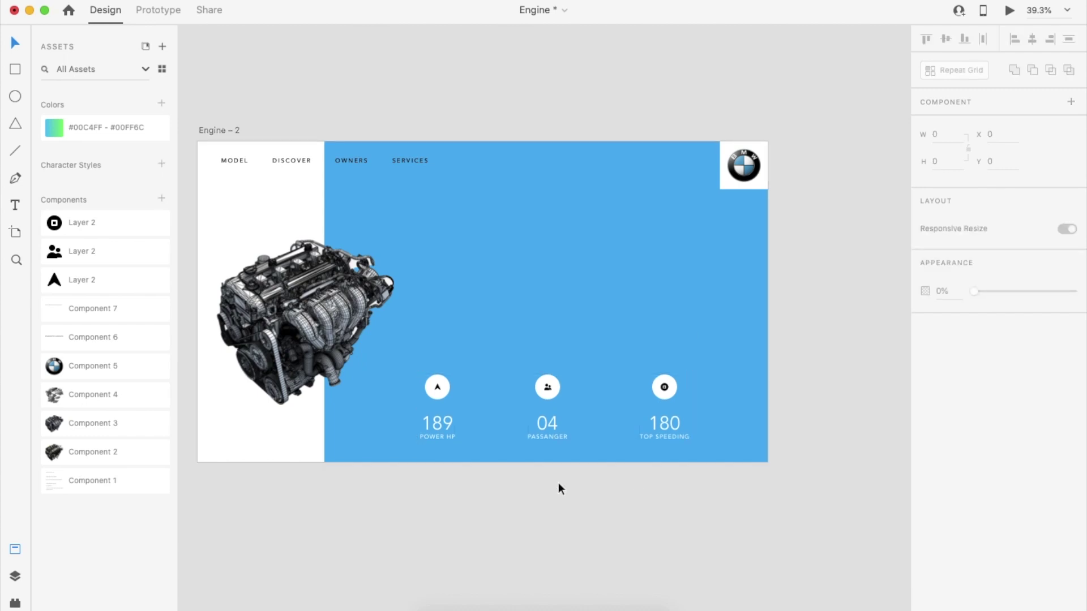
Draw a zigzag path with the Pen tool across the blue area above the statistics and smooth its points into a wave.
scroll(495, 362, "up", 2)
scroll(495, 359, "up", 1)
key("p")
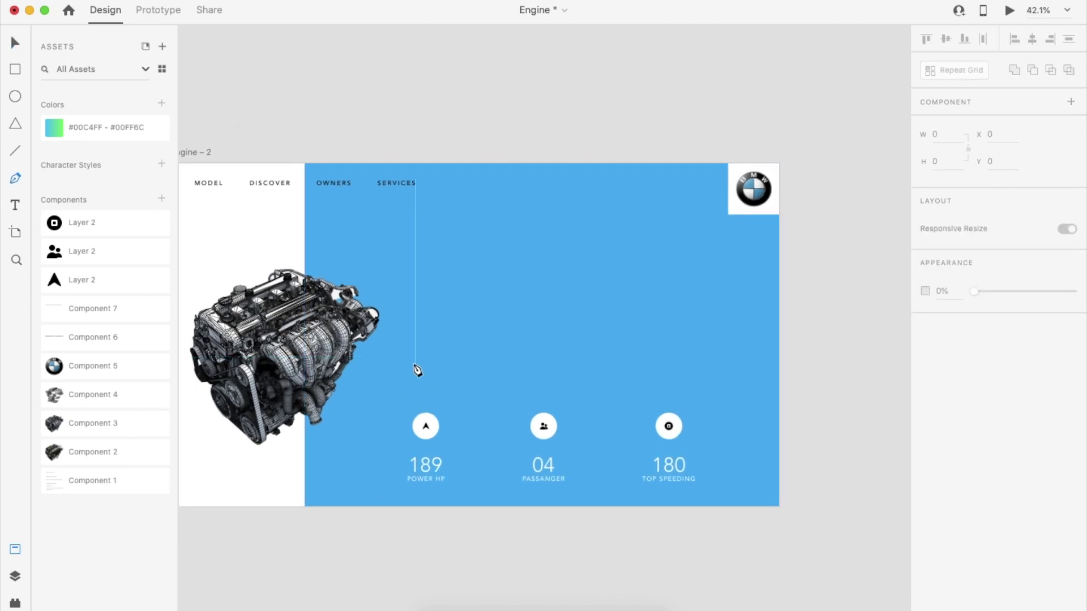
left_click(390, 356)
left_click(550, 373)
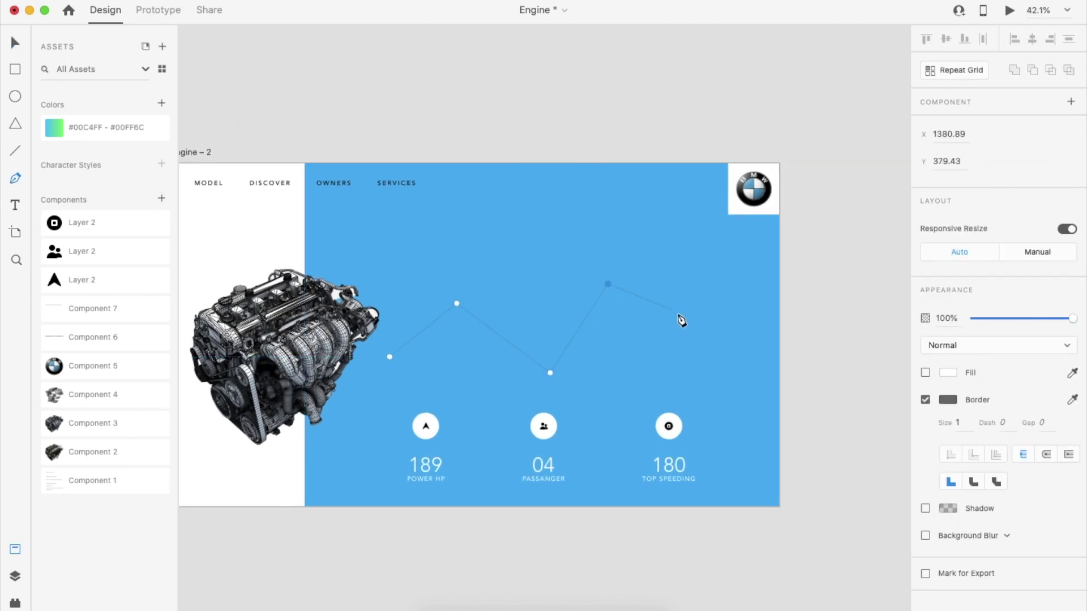
left_click(759, 265)
double_click(694, 364)
double_click(607, 283)
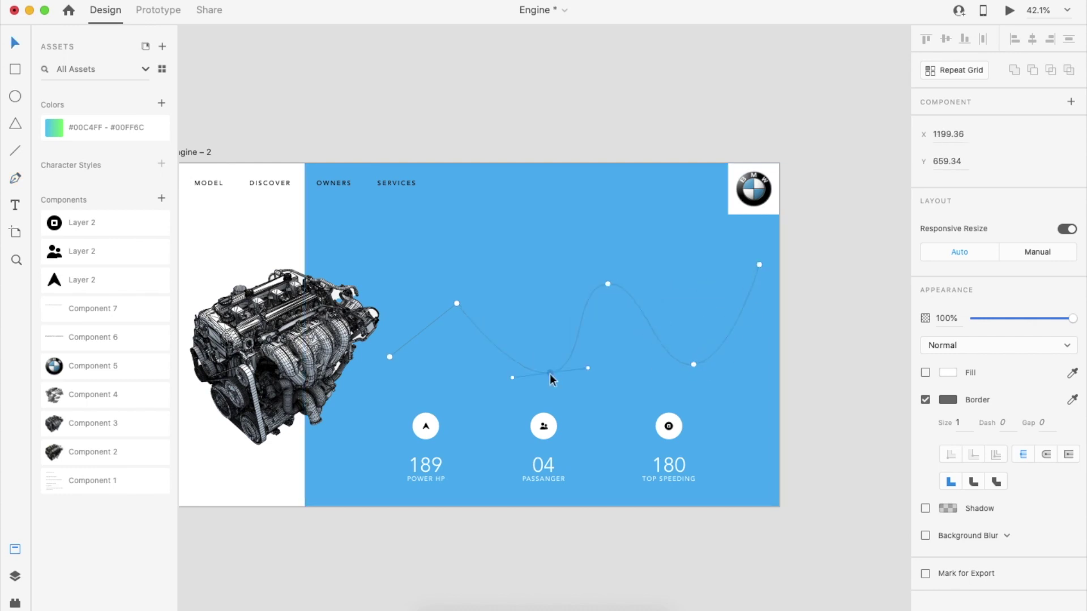
left_click(652, 120)
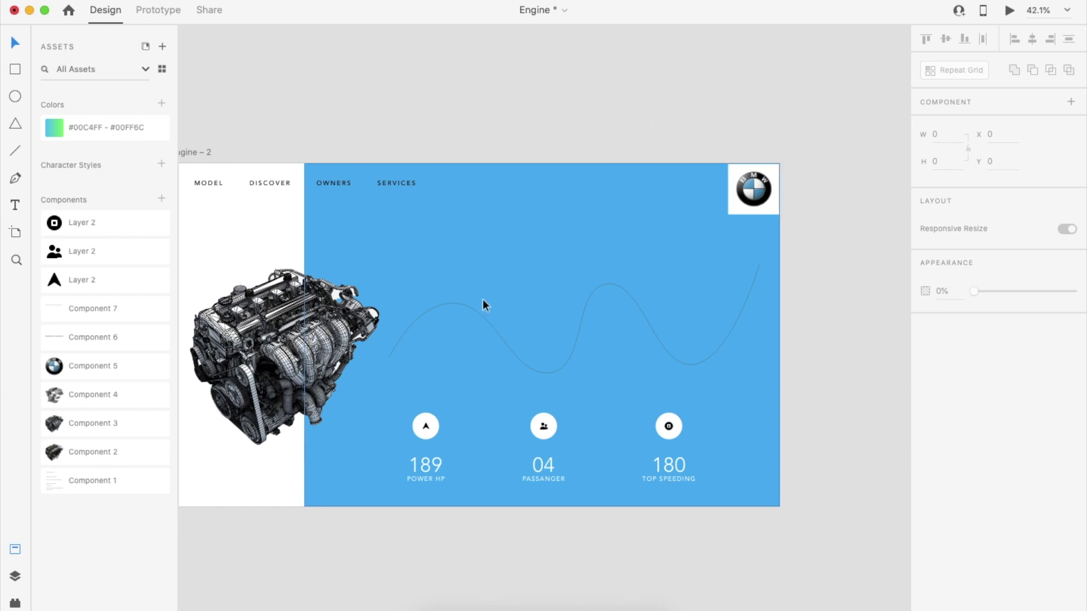
Copy the Mileage label and its value from the Engine – 1 artboard and place them above the wave on Engine – 2.
scroll(483, 299, "left", 1)
scroll(482, 299, "down", 1)
scroll(418, 423, "down", 5)
scroll(418, 424, "left", 6)
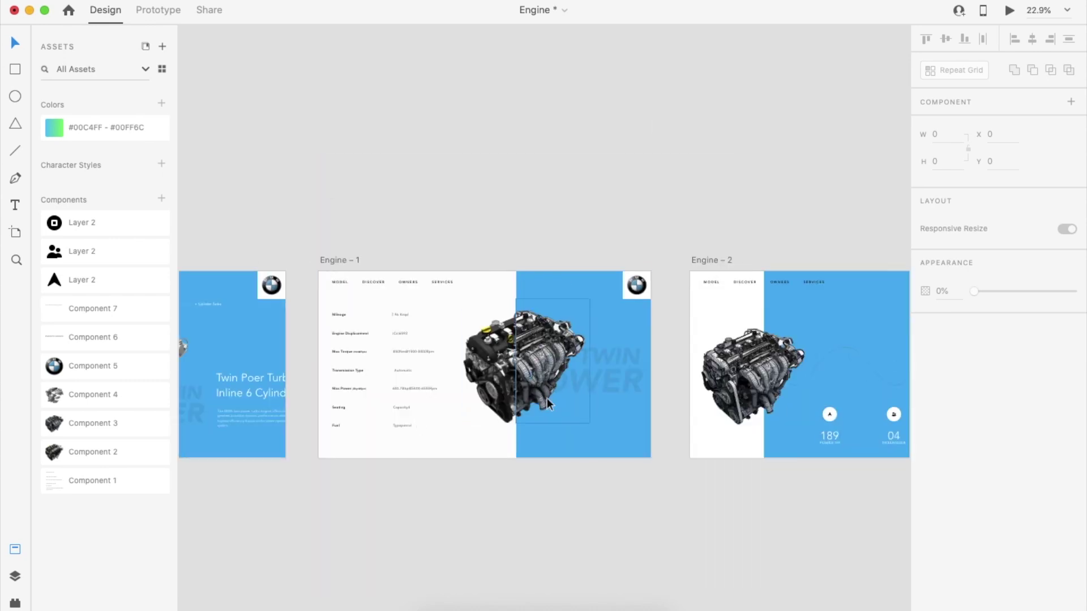
double_click(338, 314)
double_click(338, 315)
left_click(399, 315, "shift")
key("super+c")
scroll(406, 317, "right", 5)
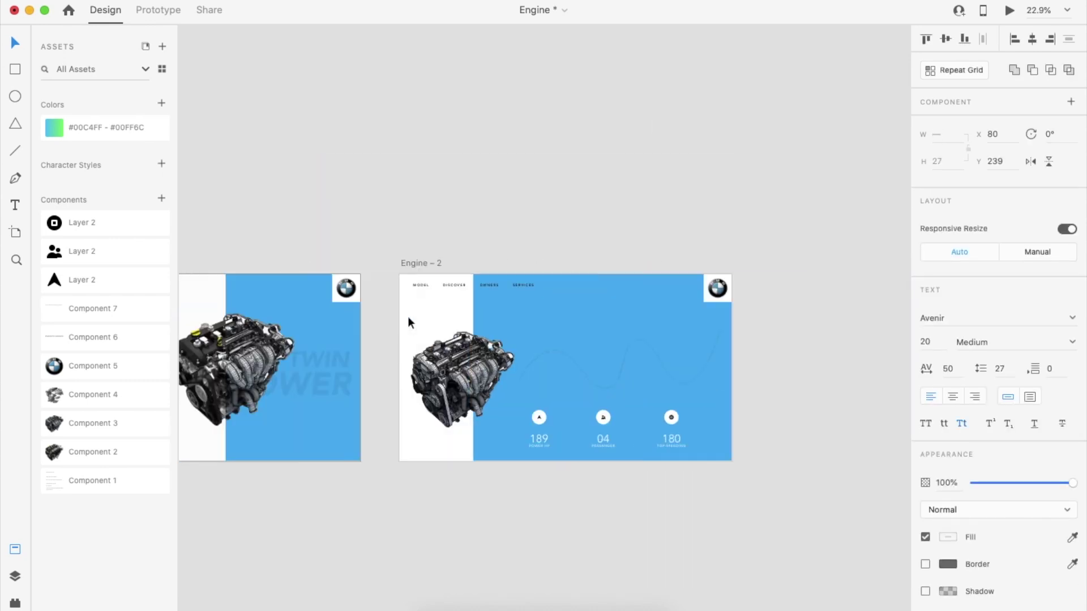
left_click(593, 322)
scroll(593, 321, "up", 5)
key("super+v")
left_click_drag(394, 312, 562, 315)
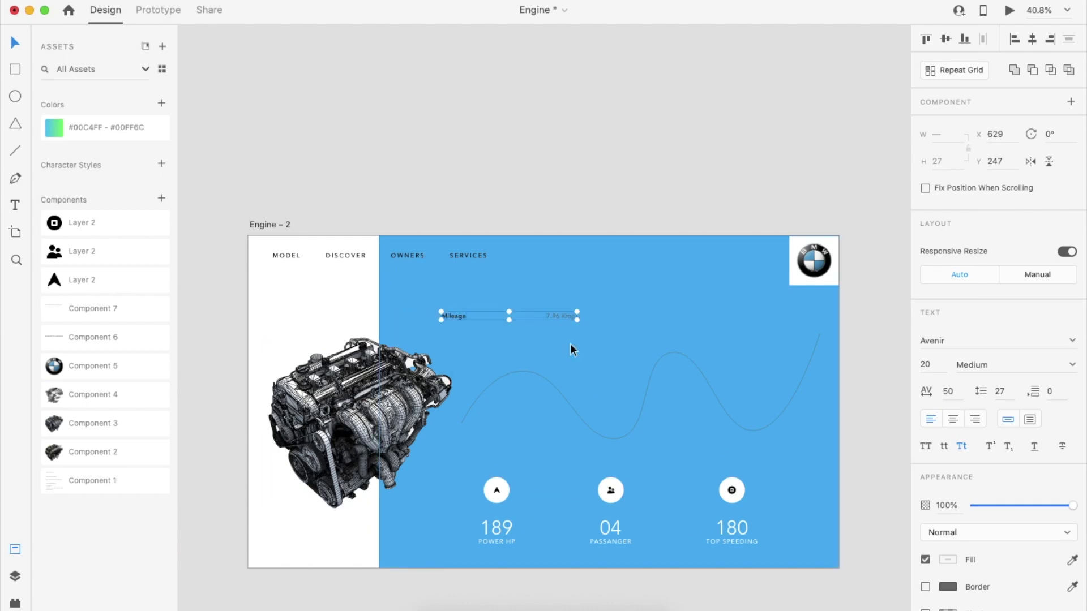
Give the wave curve a white #FFFFFF border with a size of 2.
left_click(558, 390)
left_click(948, 423)
left_click_drag(771, 382, 764, 335)
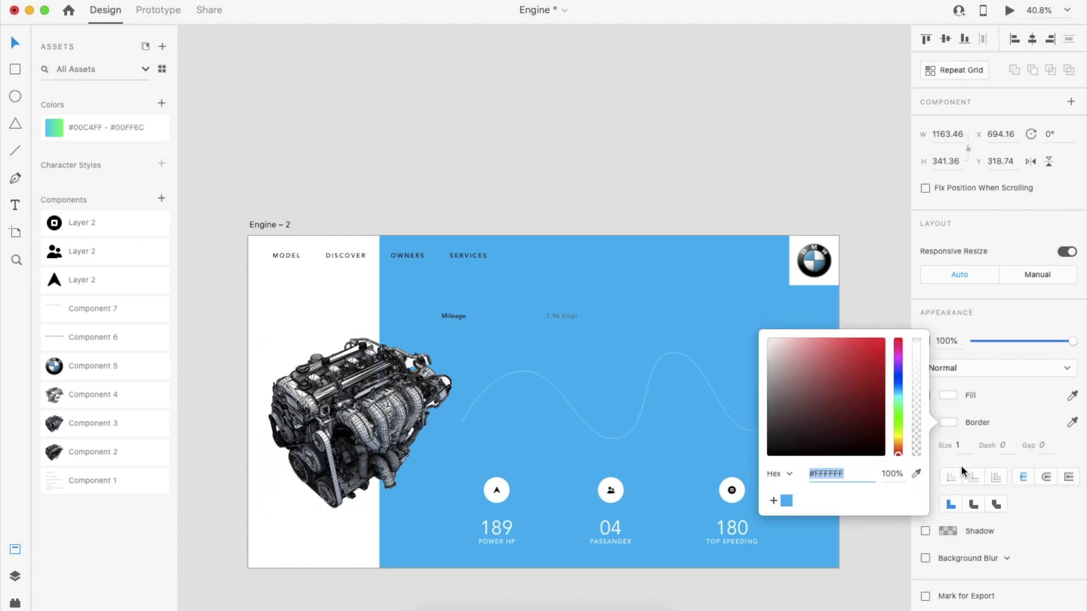
left_click(958, 446)
type("2")
key("Return")
scroll(650, 439, "down", 3)
scroll(650, 439, "right", 1)
key("Escape")
Move the Mileage label above the start of the wave and retype it as Mileage.
left_click_drag(427, 260, 460, 268)
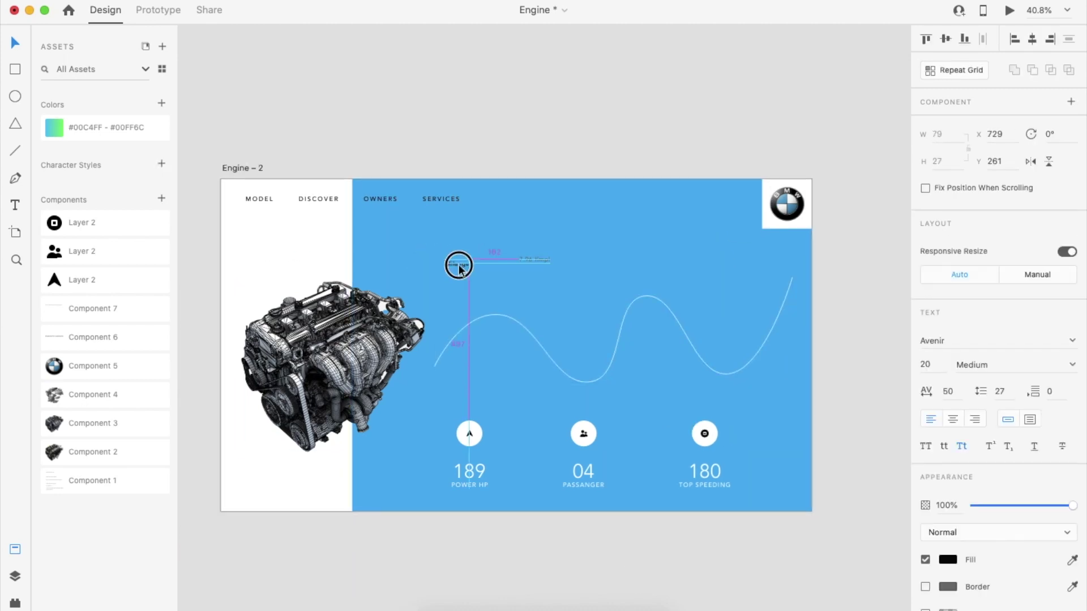
double_click(459, 264)
type("Mi")
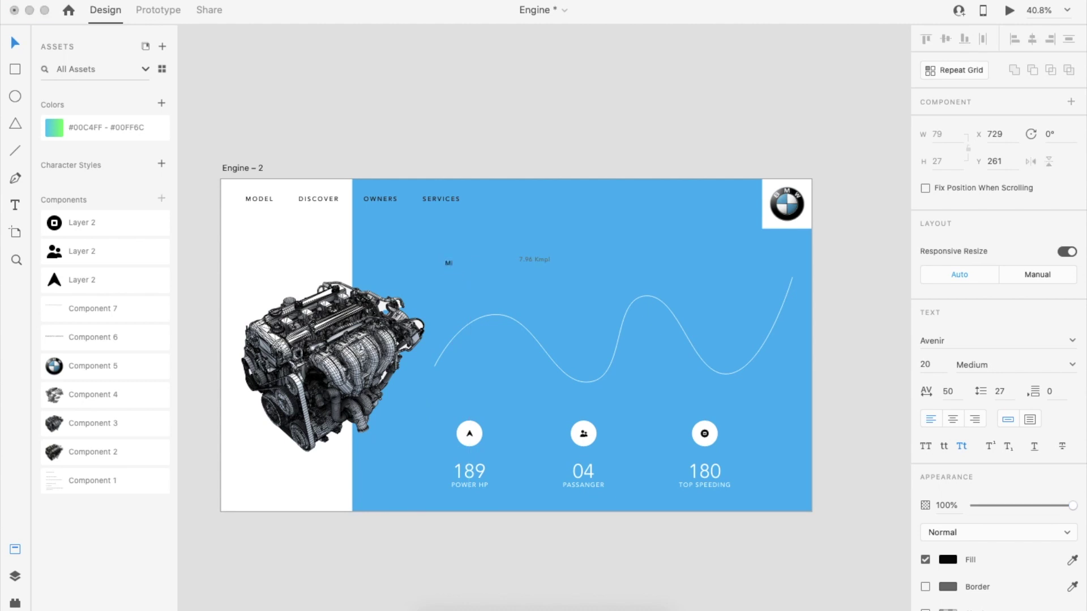
type("leage")
Turn the mileage value into a vertical scale of 40, 30, 20 and 10 below the Mileage label.
left_click_drag(532, 261, 447, 320)
double_click(459, 293)
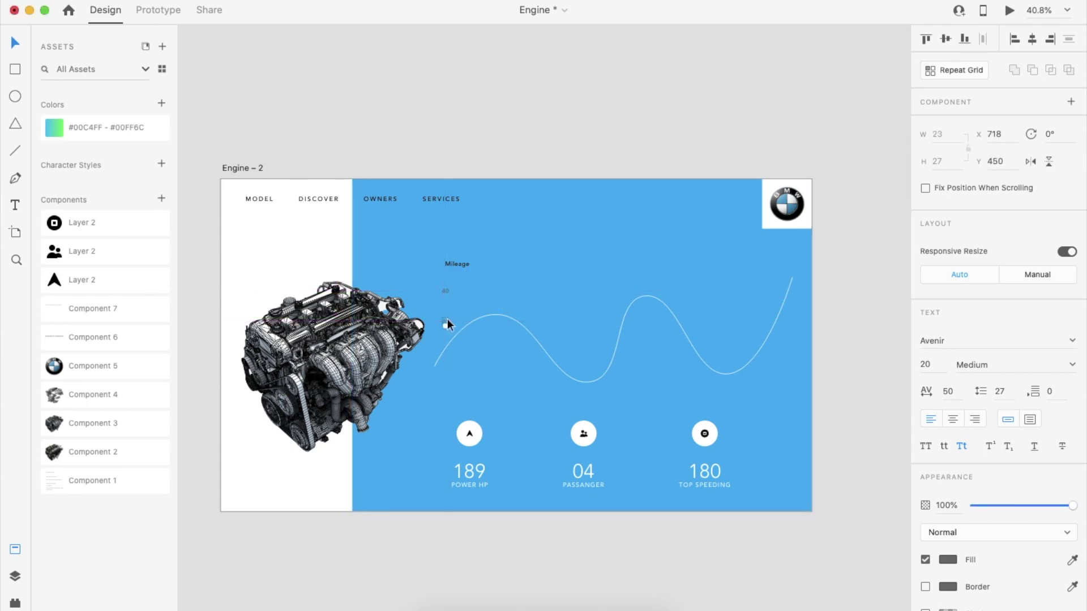
left_click_drag(446, 334, 447, 382)
Group the four scale numbers and fill them with white #FFFFFF.
left_click(447, 352, "shift")
left_click(446, 322, "shift")
left_click(446, 291, "shift")
key("super+g")
left_click(948, 424)
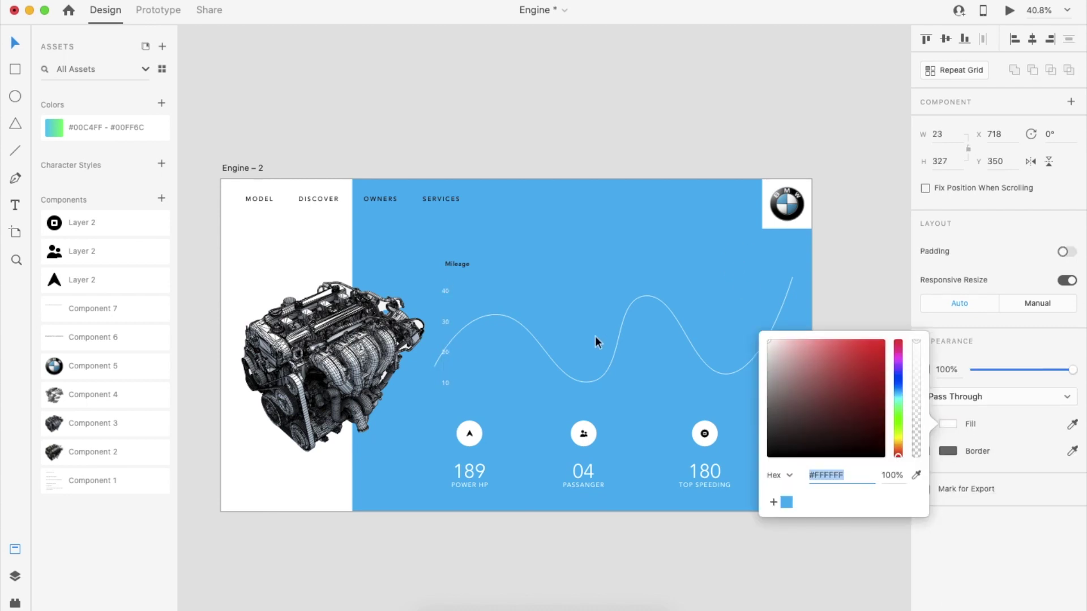
Shrink the wave from its lower-left corner to about 1050 by 308 px so it starts right of the scale numbers.
left_click(586, 380)
left_click_drag(433, 384, 450, 372)
left_click(538, 521)
scroll(538, 521, "down", 1)
scroll(422, 437, "up", 2)
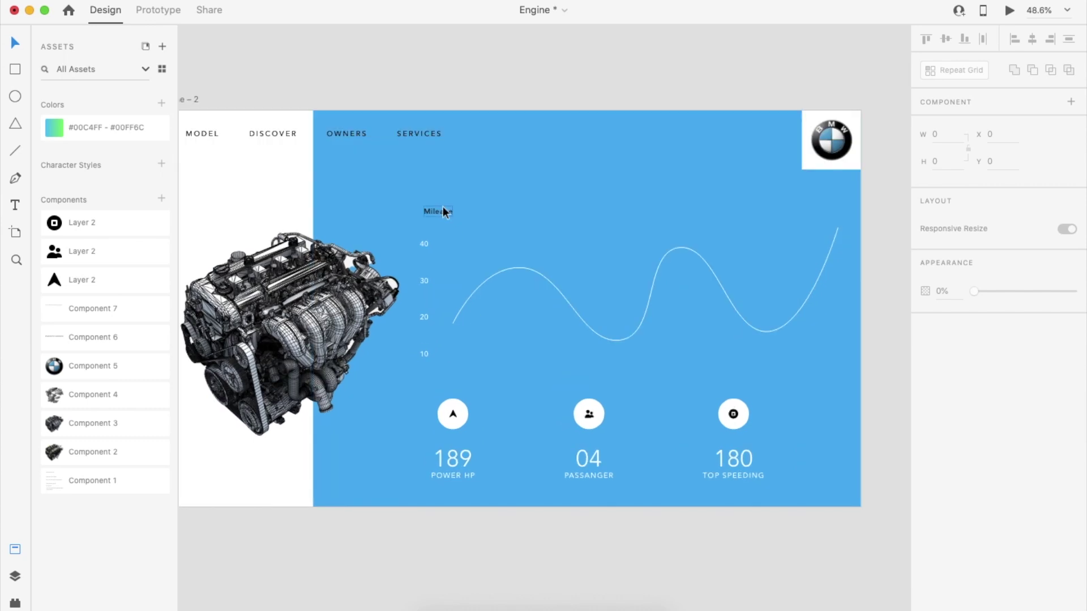
Align the Mileage label with the left edge of the scale numbers and fill it with white.
left_click(437, 219)
left_click(949, 560)
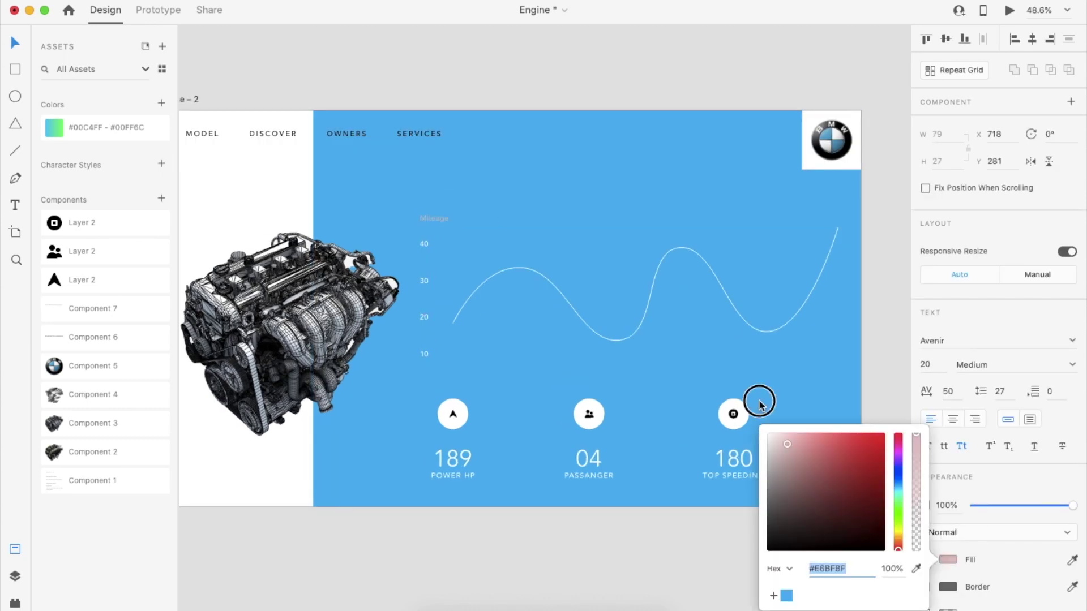
left_click(608, 298)
scroll(607, 297, "down", 1)
left_click(631, 532)
Draw a horizontal grid line about 1043 px wide at the 10 mark and copy it to the 20, 30 and 40 marks.
key("p")
left_click(447, 351)
left_click(809, 352)
key("Escape")
left_click_drag(806, 351, 808, 319)
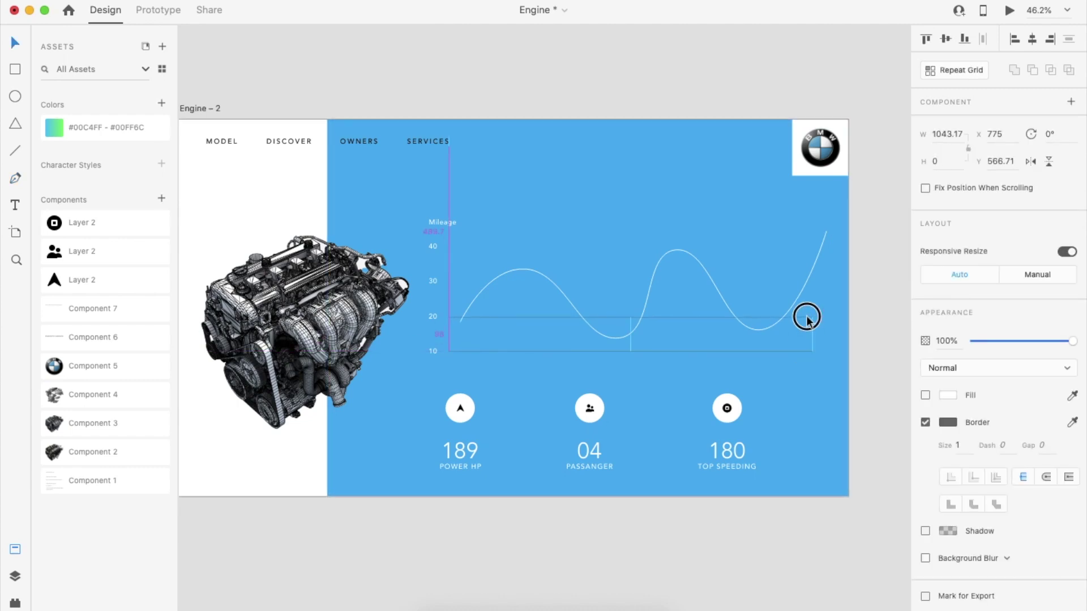
left_click(807, 283)
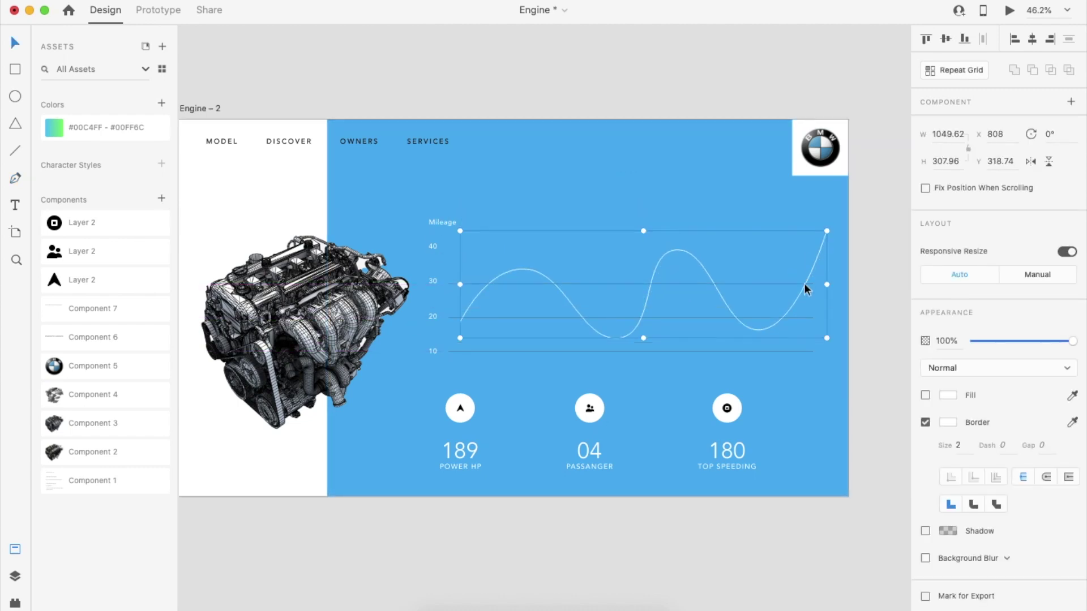
left_click_drag(789, 283, 787, 247)
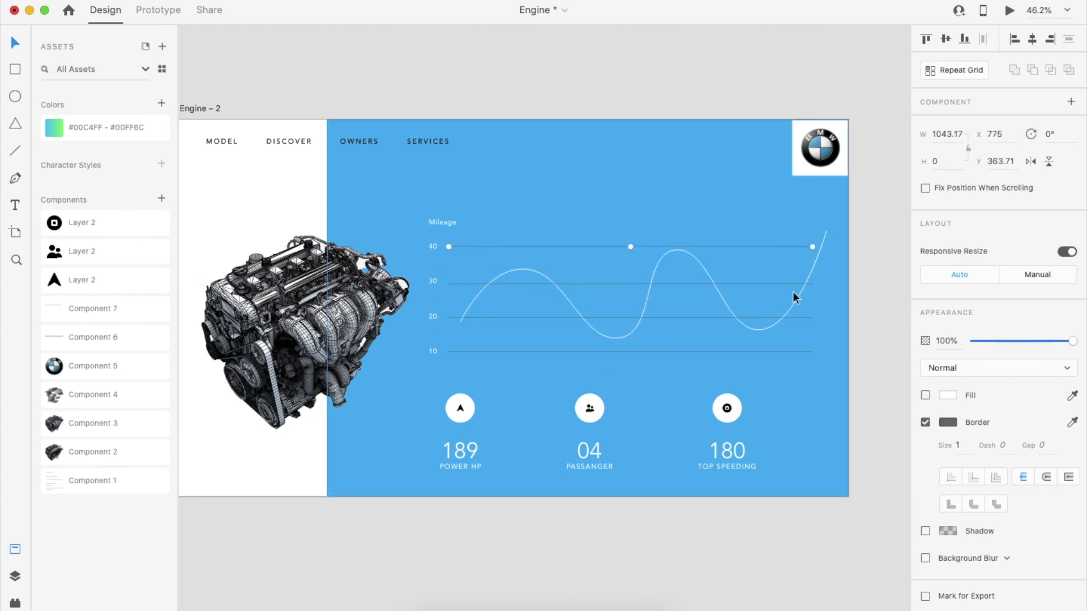
Distribute the four grid lines evenly in height and group them.
left_click(807, 318, "shift")
left_click(805, 351, "shift")
left_click(1069, 41)
key("super+g")
Give the grouped grid lines a white border and reduce their opacity to 20%.
left_click(944, 451)
left_click_drag(790, 398, 659, 249)
left_click(662, 246)
key("2")
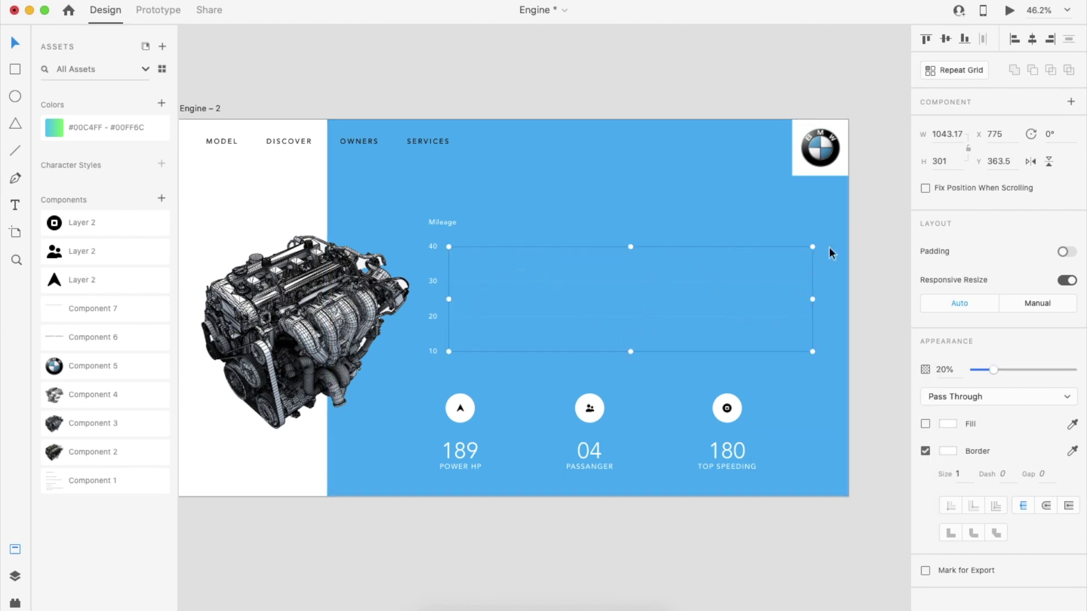
left_click(825, 242)
left_click(824, 239)
double_click(727, 417)
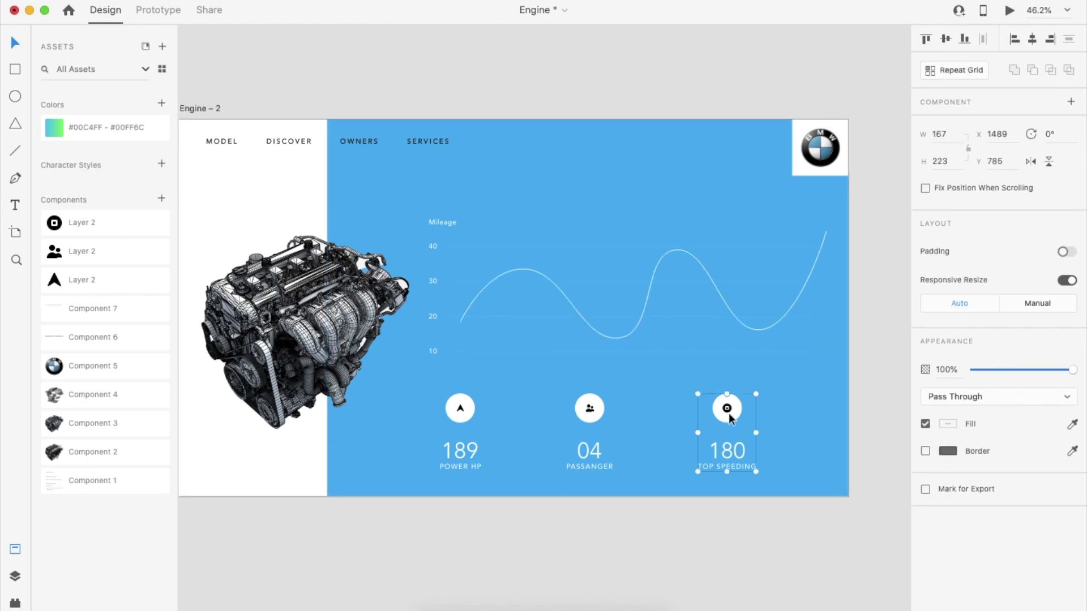
left_click_drag(730, 460, 783, 412)
key("super+z")
left_click(782, 416)
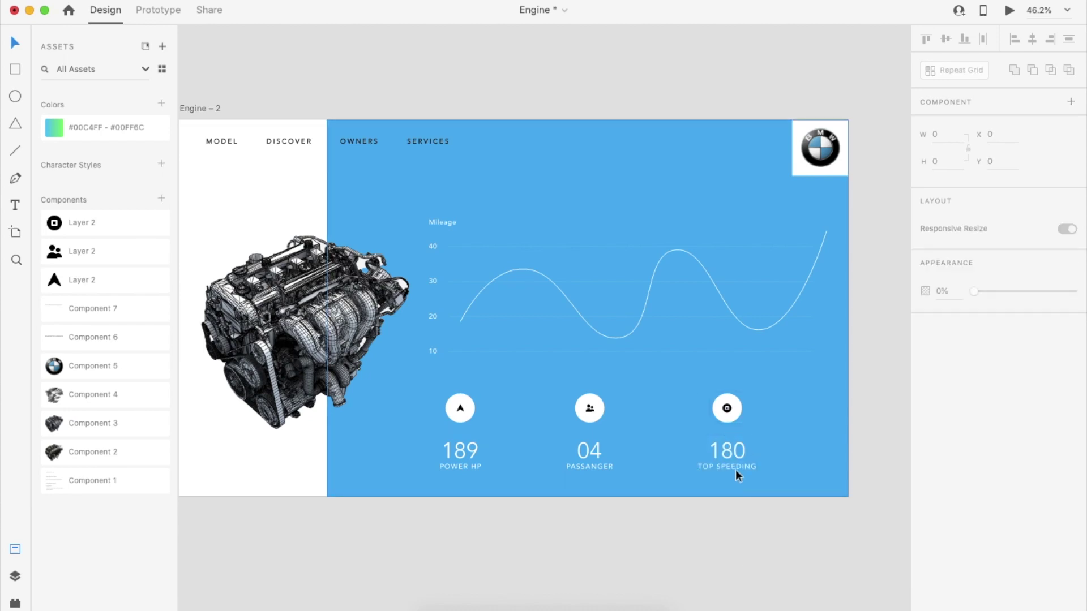
Scale the mileage curve down proportionally to about 943 px wide so it ends within the grid lines.
left_click(811, 351)
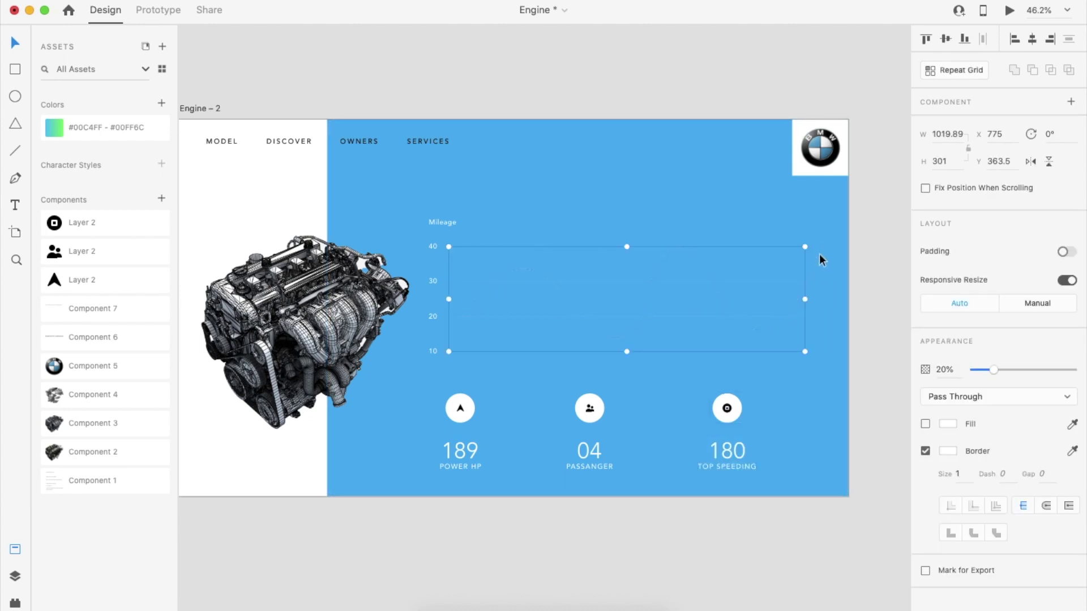
left_click(822, 240)
left_click(809, 236)
left_click(869, 279)
Move the TOP SPEEDING statistic to the grid's right end, then distribute the three statistics horizontally and align their bottoms.
scroll(870, 279, "right", 1)
scroll(870, 280, "down", 1)
double_click(699, 409)
left_click(706, 424)
left_click_drag(711, 452, 759, 450)
left_click(577, 452, "shift")
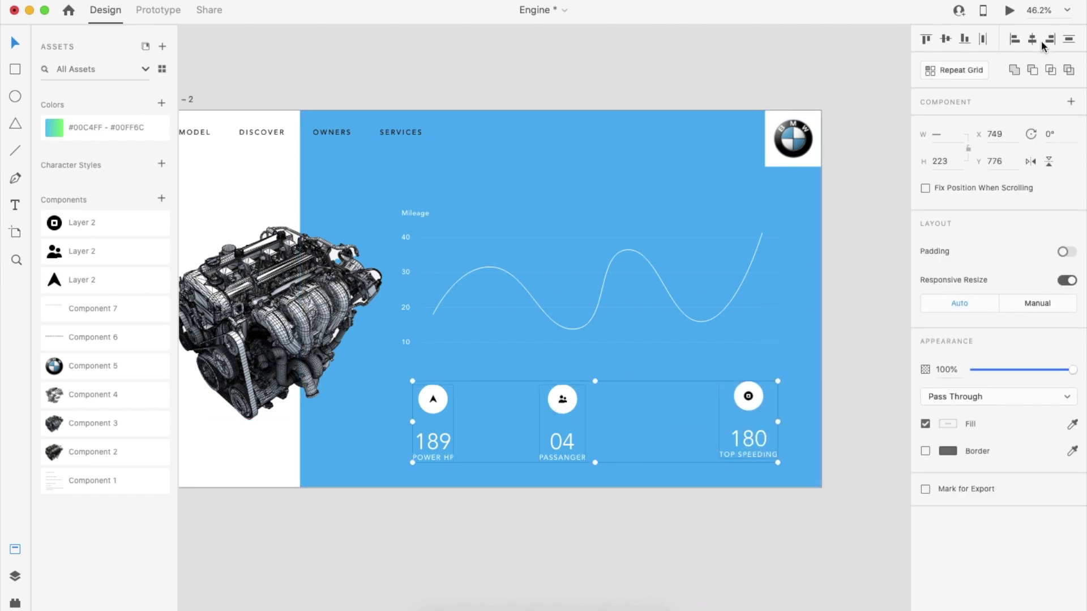
left_click(982, 42)
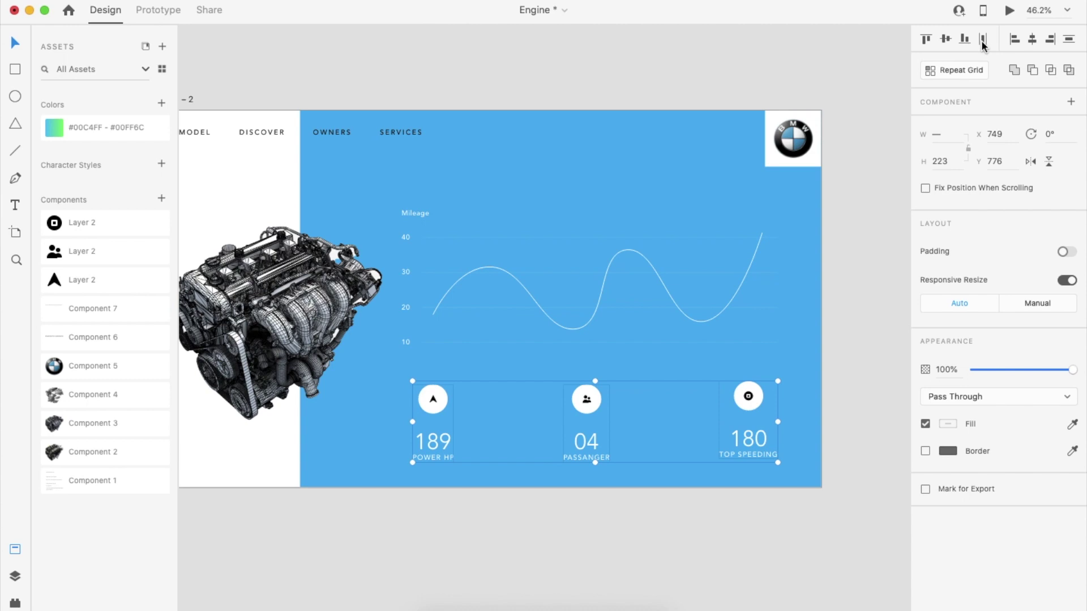
left_click(965, 39)
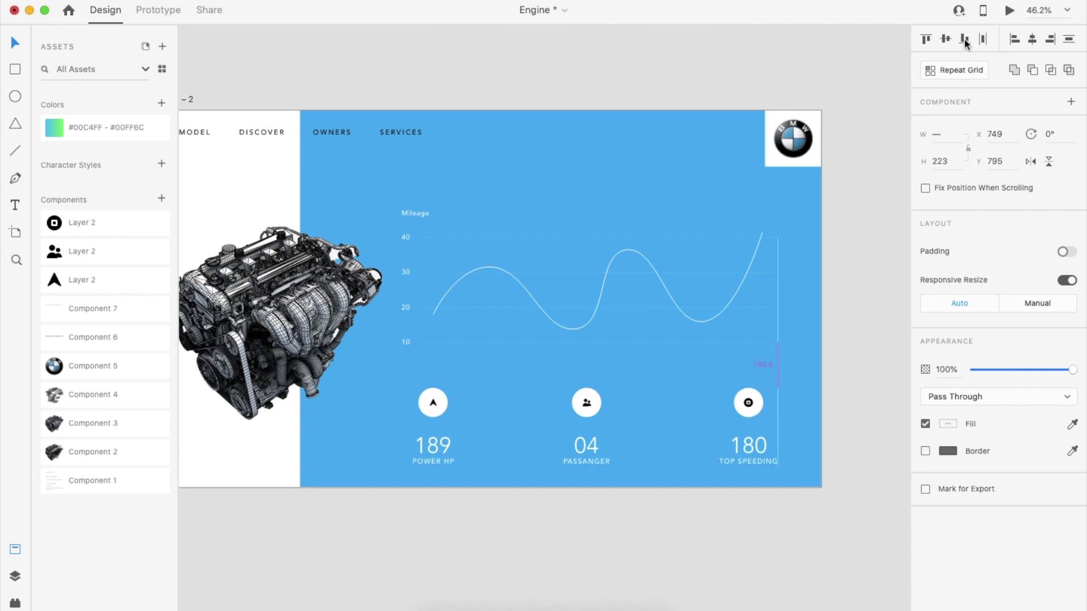
left_click(541, 551)
Draw a borderless white card 278 by 335 px over the POWER HP statistic, with 50 px upper corners and square lower corners.
scroll(508, 529, "down", 3)
scroll(508, 529, "left", 1)
scroll(508, 529, "up", 3)
scroll(578, 512, "up", 1)
left_click(15, 69)
left_click_drag(400, 393, 493, 504)
left_click_drag(488, 399, 487, 410)
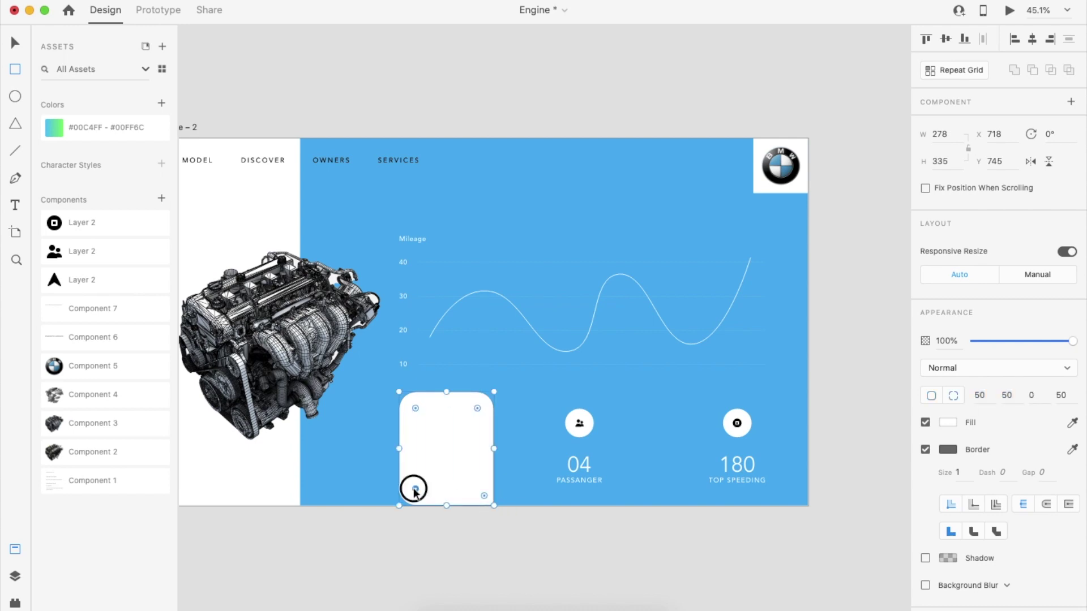
left_click(926, 450)
Copy the card to the other two statistics and distribute the three cards evenly behind the statistics.
left_click_drag(451, 482, 574, 478)
left_click_drag(574, 479, 725, 477)
left_click(583, 452, "shift")
left_click(479, 437, "shift")
left_click(984, 40)
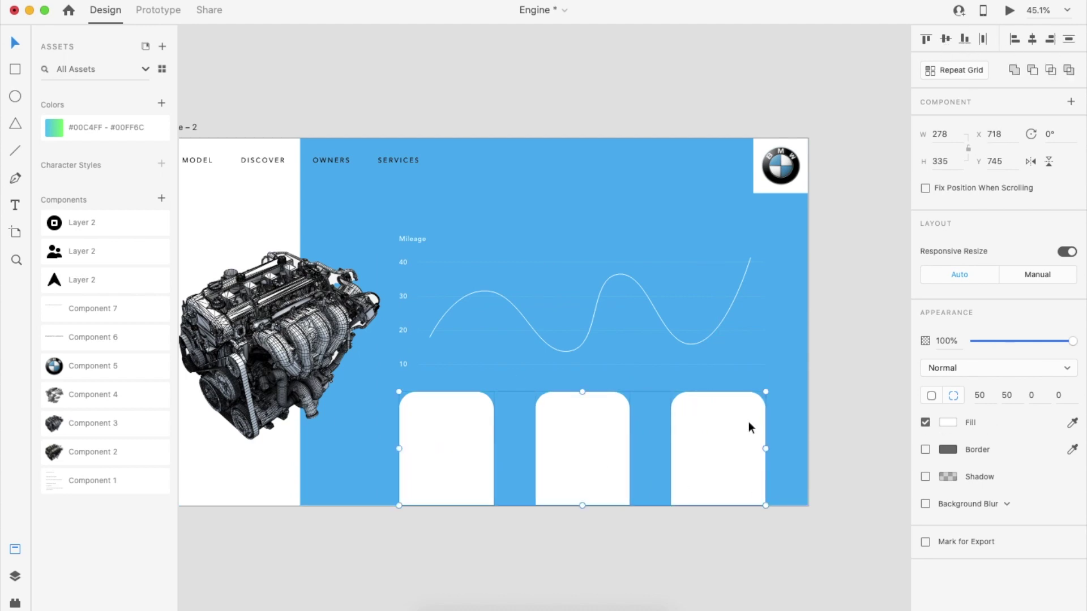
left_click(707, 528)
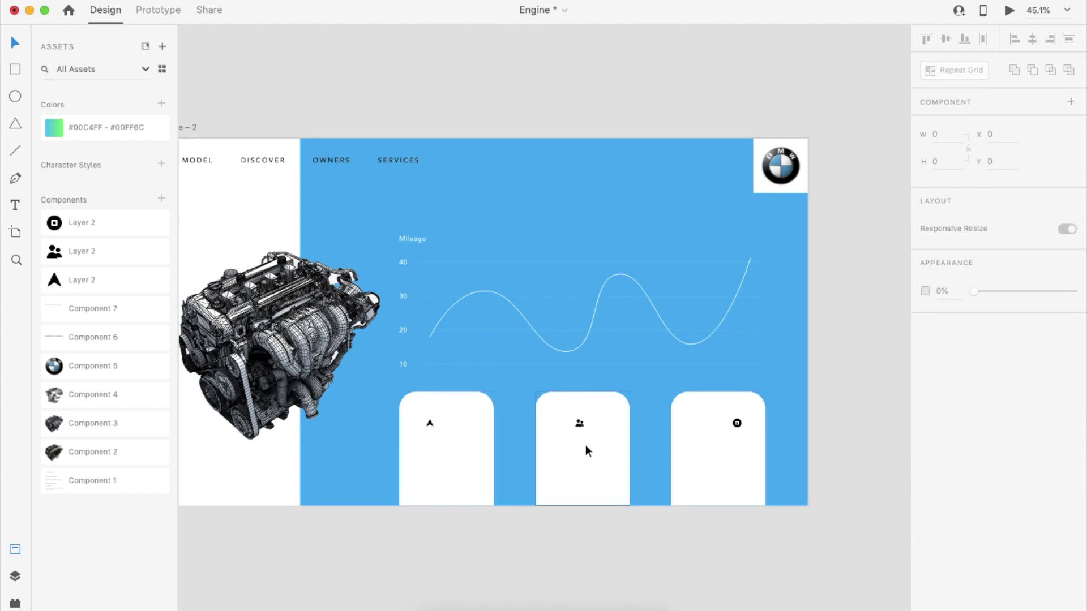
Fill the number and label texts of all three statistics with black.
double_click(589, 466)
left_click(948, 402)
left_click(825, 403)
left_click_drag(825, 403, 736, 481)
double_click(746, 474)
left_click(946, 401)
left_click_drag(824, 419, 748, 474)
left_click(549, 536)
double_click(436, 470)
left_click(948, 402)
left_click_drag(810, 399, 736, 478)
left_click(654, 553)
Fill the circles behind the three statistic icons with the background's blue.
left_click(592, 426)
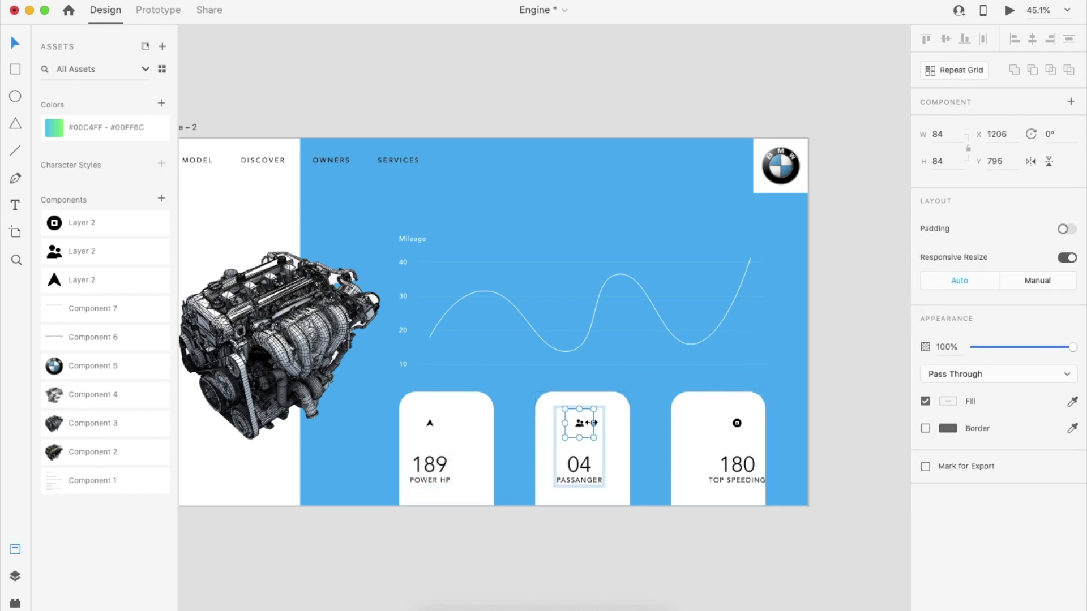
left_click(947, 372)
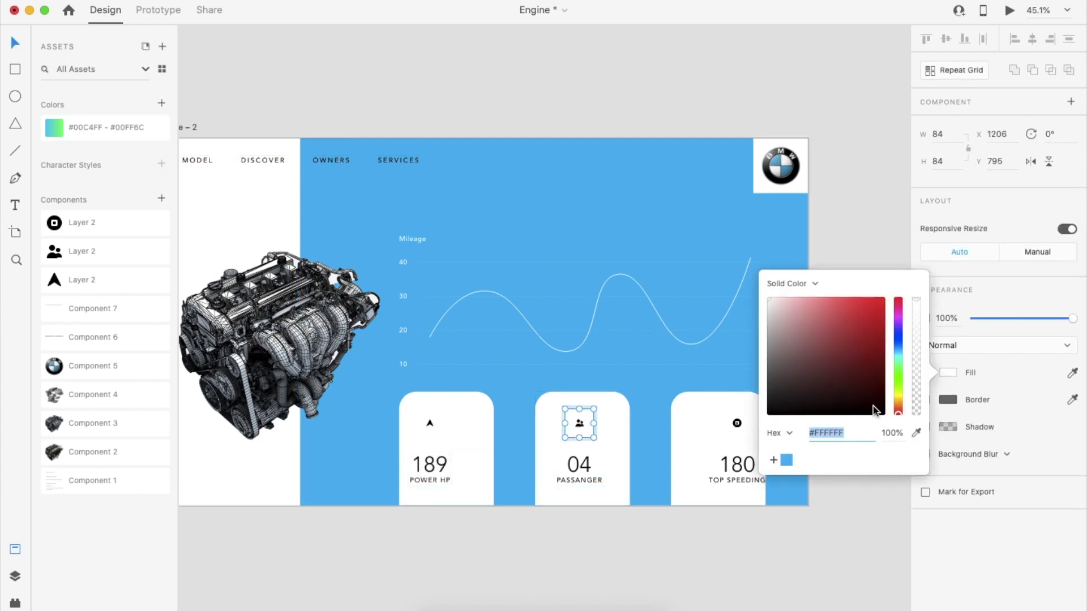
left_click(774, 462)
left_click(737, 425)
left_click(947, 373)
left_click(786, 457)
left_click(436, 425)
double_click(439, 433)
left_click(947, 372)
left_click(787, 459)
left_click(657, 529)
Center each statistic group horizontally on its own white card.
left_click(445, 465)
left_click(457, 464, "shift")
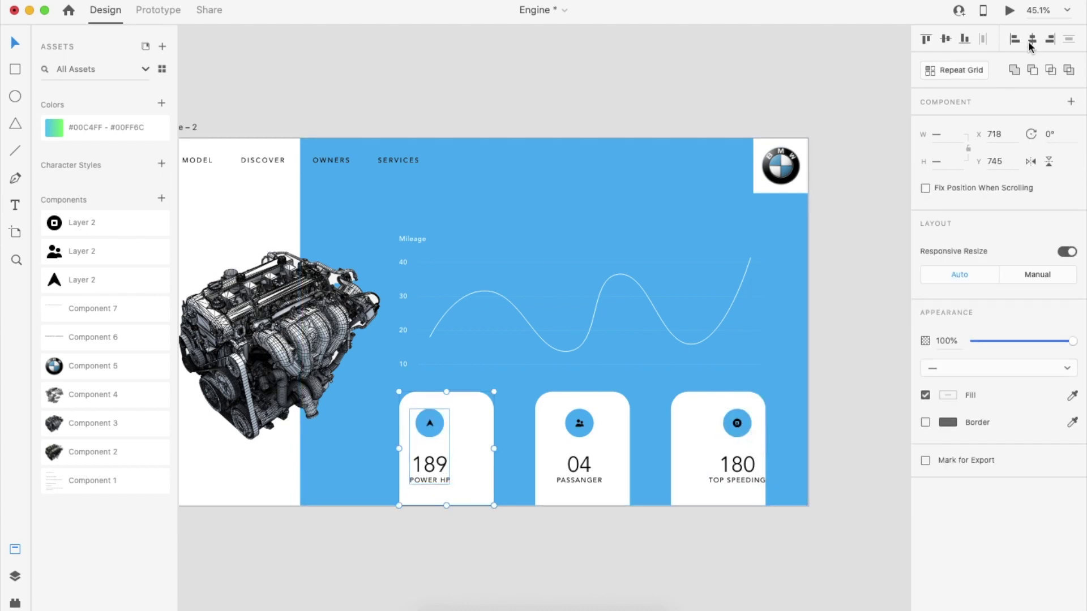
left_click(1032, 40)
left_click(589, 464)
left_click(616, 460, "shift")
left_click(1035, 40)
left_click(732, 468)
left_click(721, 495, "shift")
left_click(1034, 41)
left_click(722, 547)
Move all three statistic groups down together by 30 px.
left_click(717, 470)
left_click(591, 476, "shift")
left_click(456, 474, "shift")
key("shift+Down")
key("shift+Down")
key("shift+Down")
Shorten the three white cards from the top until their upper edges cross the icon circles.
left_click(470, 410)
left_click(607, 404, "shift")
left_click(689, 401, "shift")
left_click_drag(583, 392, 583, 432)
left_click(611, 548)
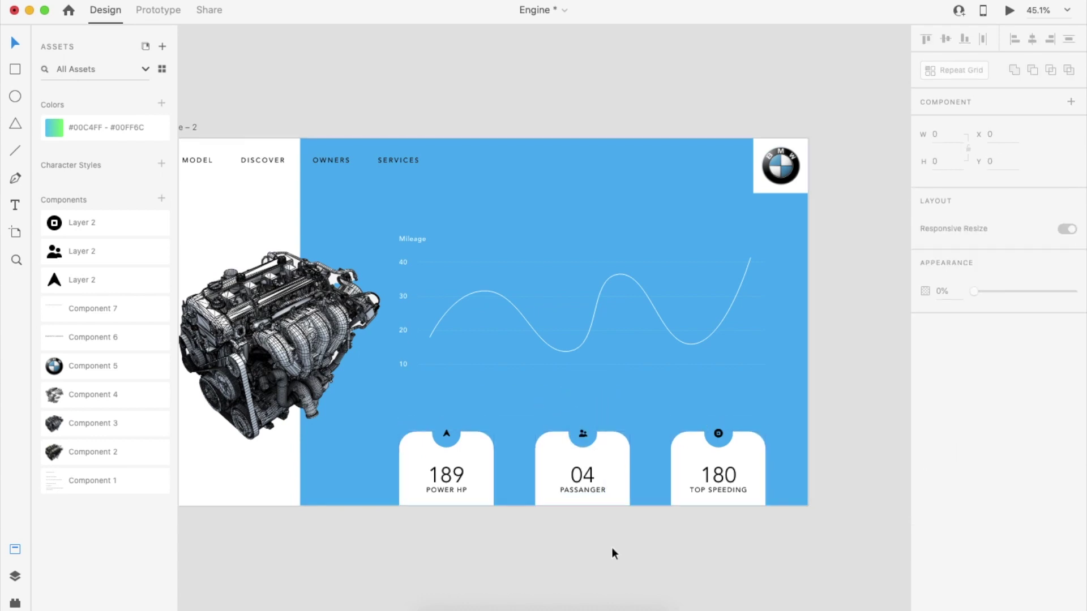
Raise the upper edges of the three cards so the icon circles sit fully inside them.
scroll(612, 548, "down", 2)
scroll(597, 537, "up", 3)
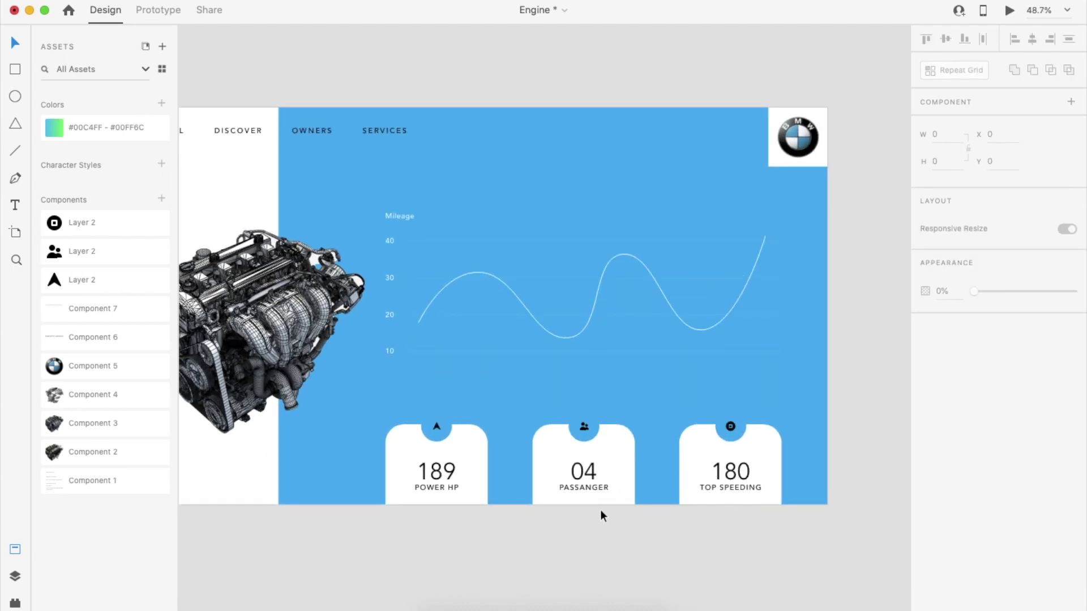
left_click(610, 454)
left_click(702, 450, "shift")
left_click(468, 450, "shift")
left_click_drag(584, 425, 587, 400)
left_click(628, 541)
scroll(628, 541, "down", 3)
scroll(628, 541, "up", 3)
scroll(628, 540, "up", 2)
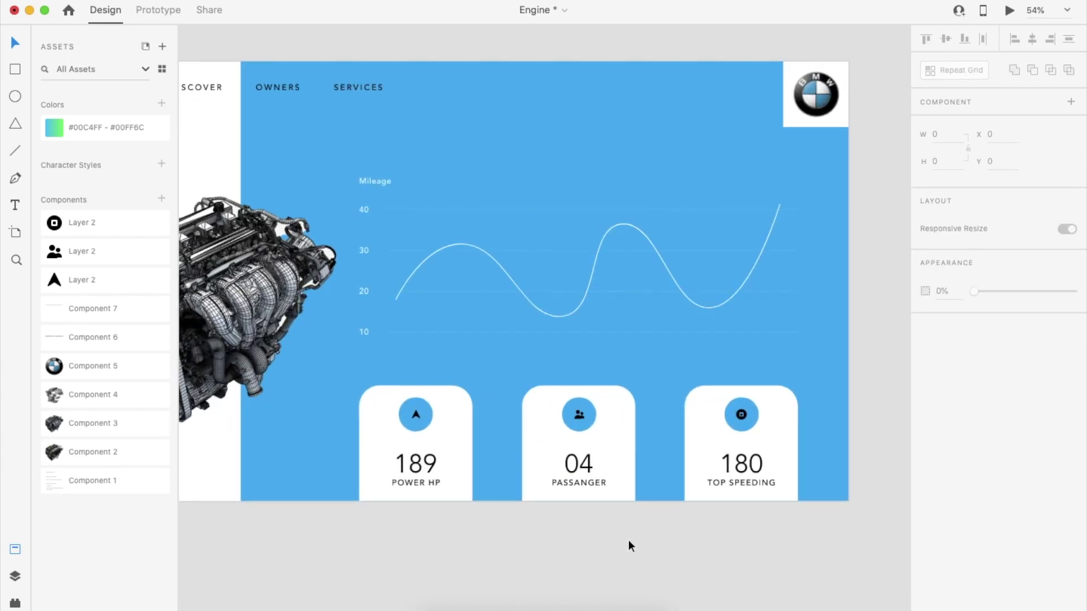
scroll(598, 555, "down", 1)
scroll(598, 555, "up", 1)
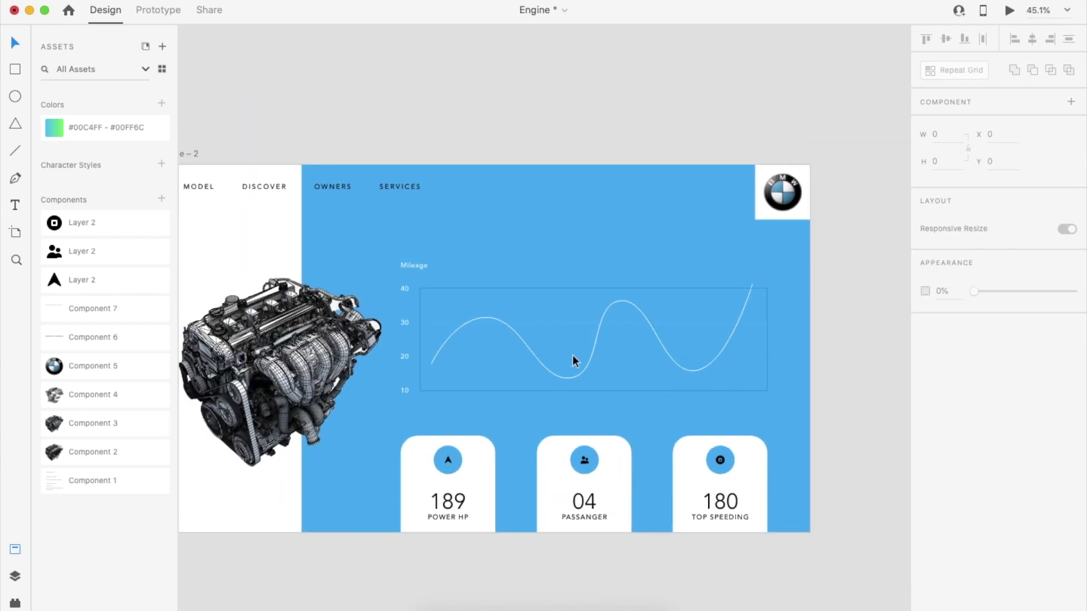
Duplicate the mileage curve and give the copy a white fill.
left_click(620, 301)
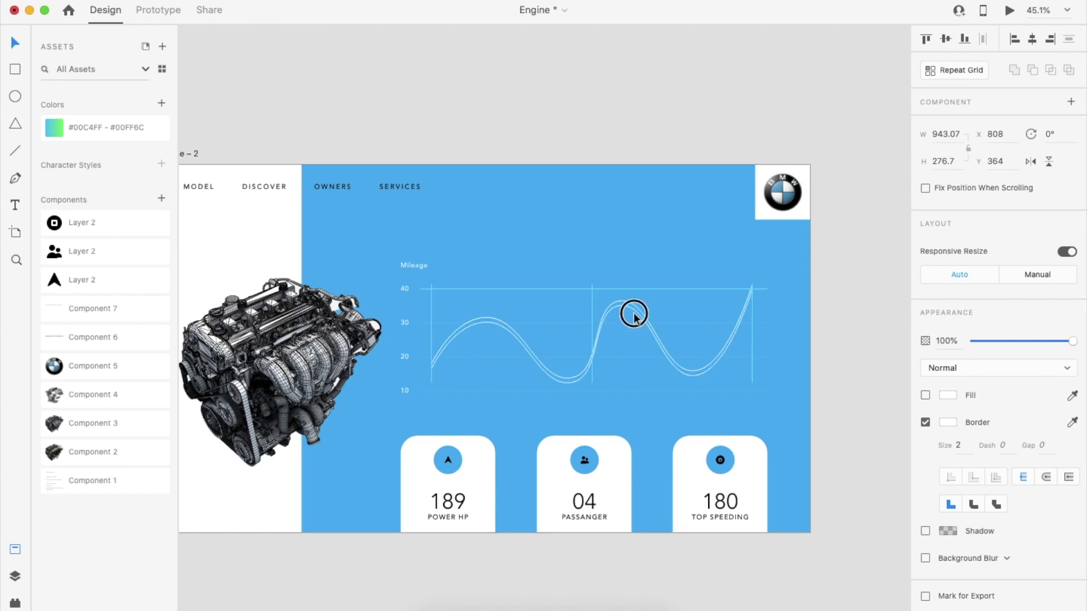
double_click(633, 305)
left_click(926, 373)
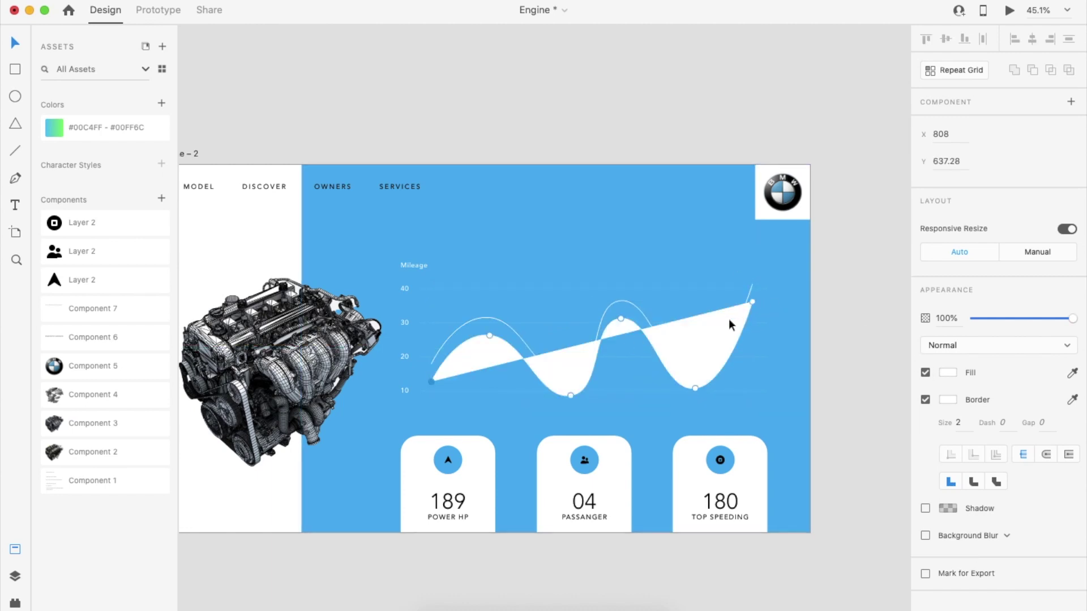
Place the filled curve copy over the original line and extend its right end with a point near the 10 mark.
left_click_drag(752, 300, 739, 413)
key("ctrl+z")
left_click_drag(753, 301, 760, 274)
left_click_drag(711, 404, 712, 388)
double_click(712, 386)
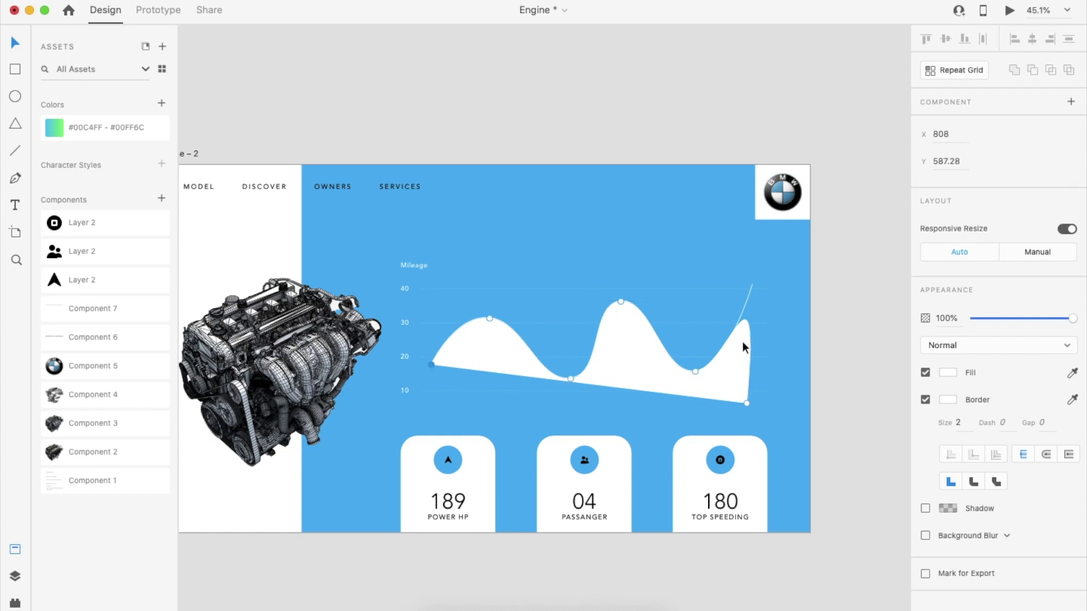
Drag the filled shape's upper right point back to the top end of the original curve as a sharp corner.
left_click(744, 321)
scroll(745, 319, "up", 3)
left_click_drag(745, 319, 757, 274)
left_click(746, 434, "shift")
left_click_drag(747, 433, 770, 421)
key("super+z")
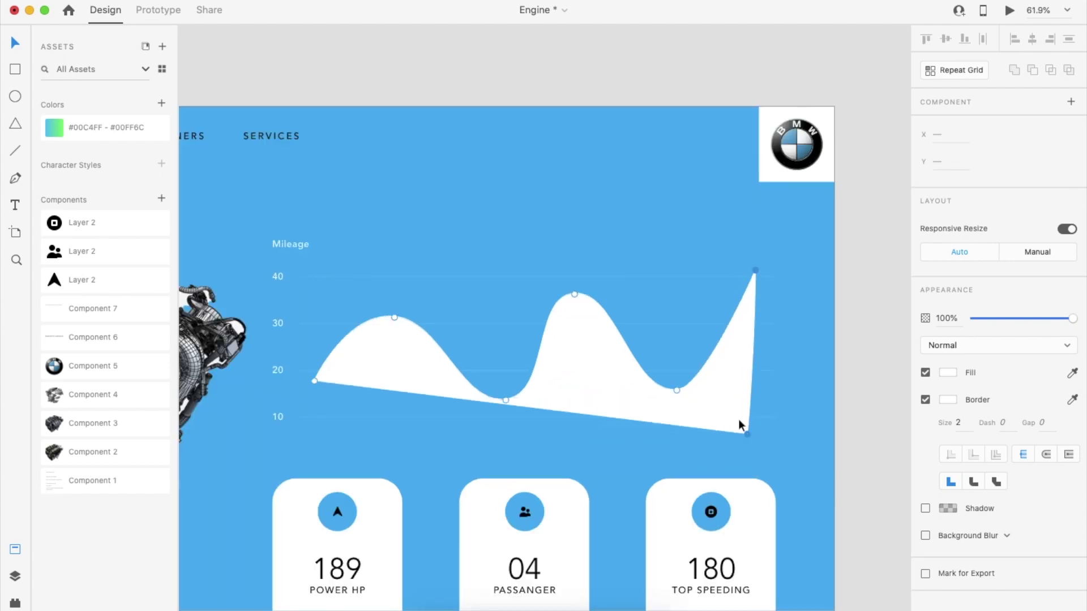
Bring the filled shape's lower corners to the 10 mark for a flat base and vertical right side, adding a point on the left slope.
left_click(746, 435)
left_click_drag(746, 435, 777, 418)
left_click_drag(316, 382, 309, 420)
left_click(324, 363)
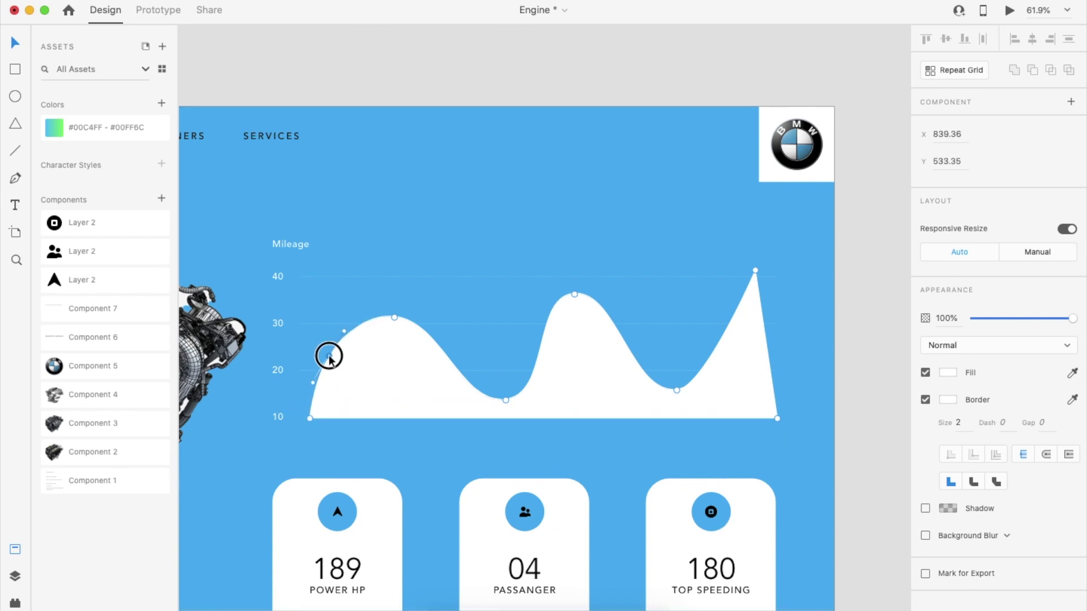
right_click(780, 419)
key("Escape")
left_click_drag(776, 419, 754, 419)
key("Escape")
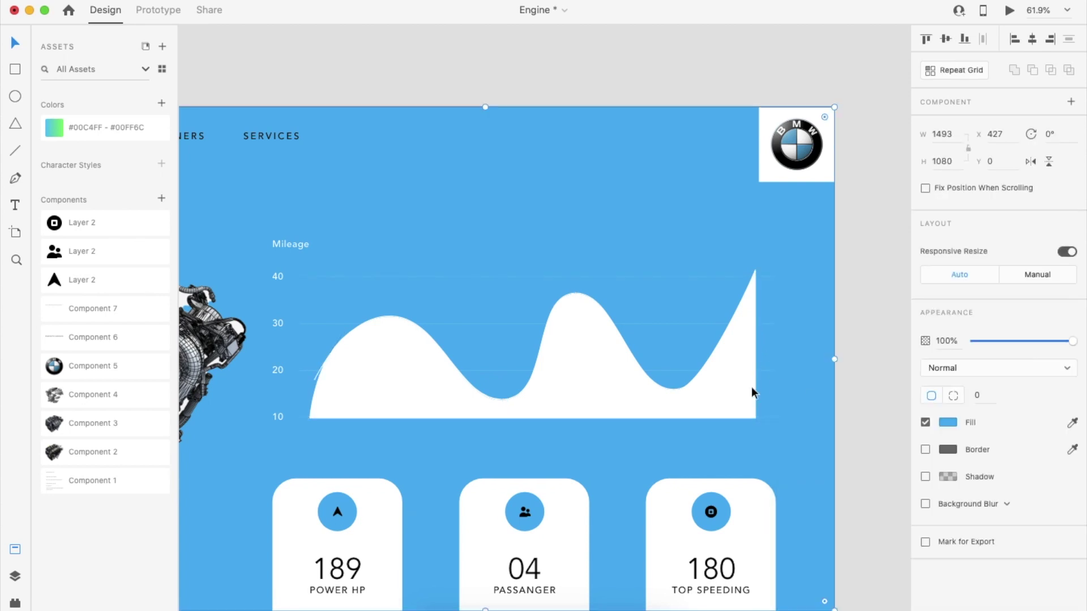
Fill the graph shape with a vertical linear gradient fading from white to transparent at the base, and remove its border.
left_click(948, 396)
left_click(797, 313)
left_click(919, 315)
left_click_drag(800, 358, 698, 240)
left_click_drag(918, 336, 901, 464)
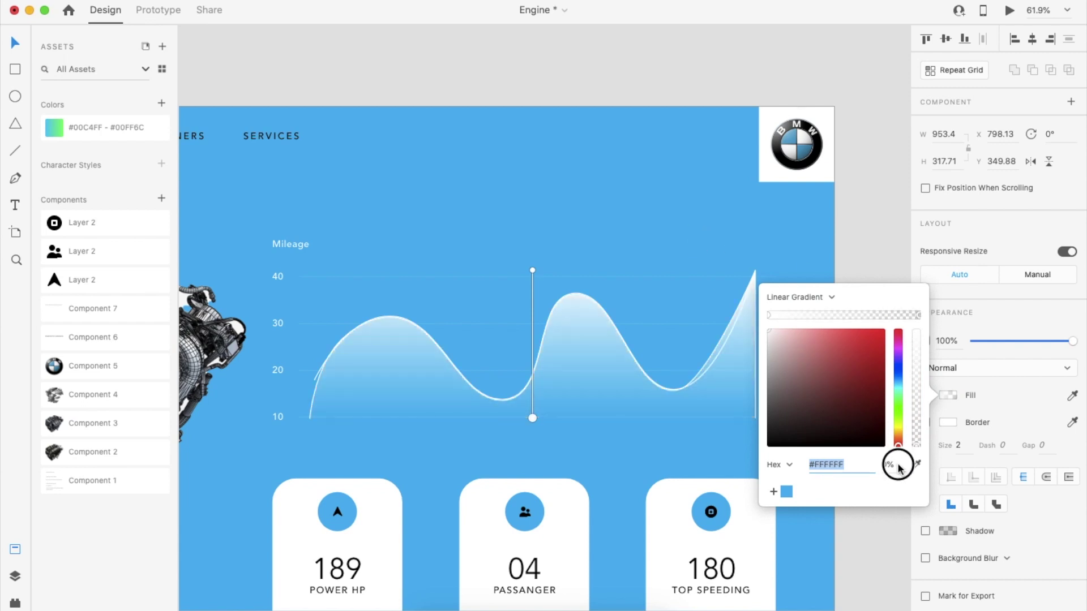
left_click(876, 238)
left_click(738, 376)
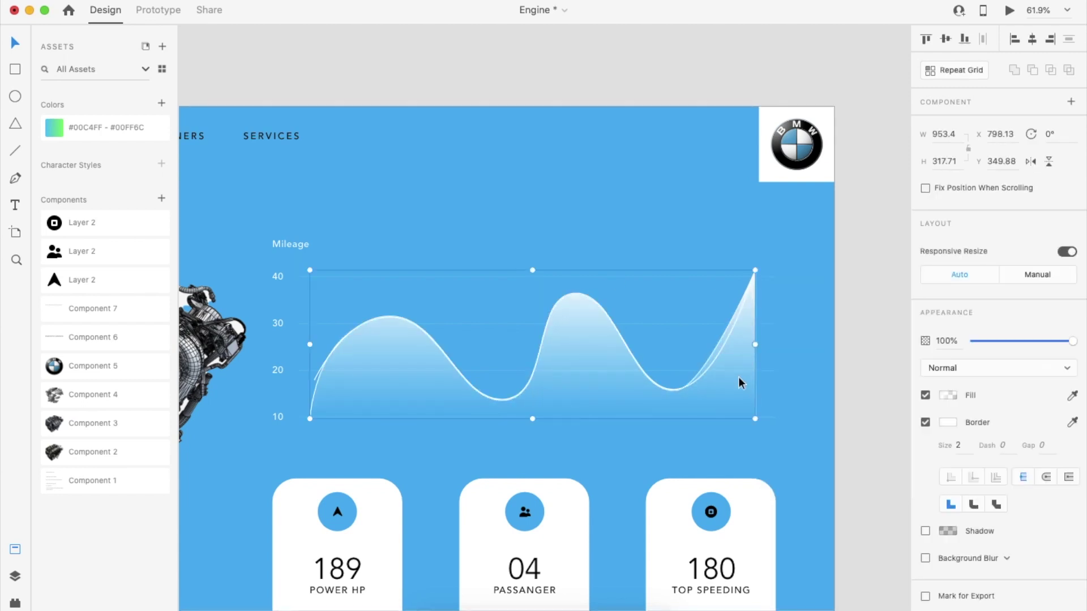
left_click(925, 423)
left_click(881, 374)
Add a point on the gradient shape's last rise and fit the edge to the white curve line.
left_click(722, 390)
left_click_drag(722, 390, 721, 390)
scroll(720, 391, "up", 3)
double_click(704, 353)
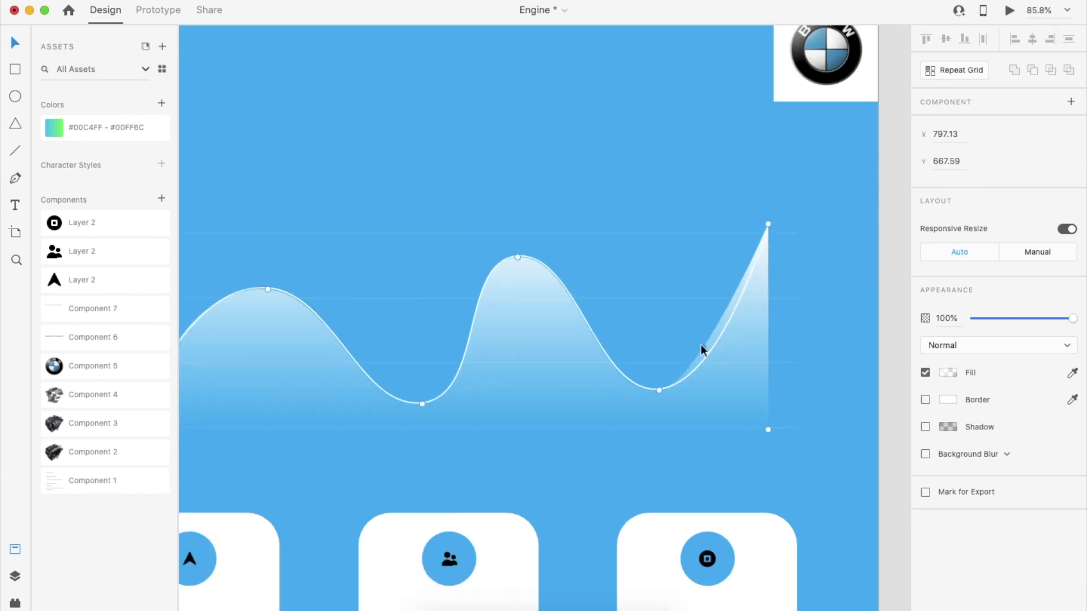
left_click(711, 350)
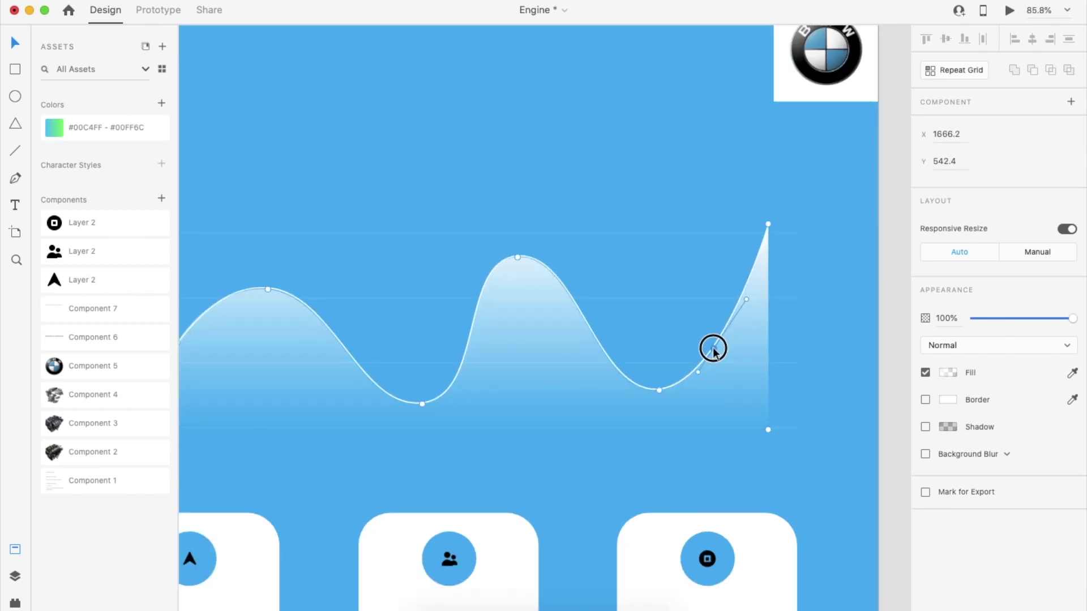
scroll(523, 266, "down", 5)
left_click(813, 294)
Adjust the gradient shape's lower left corner near the start of the 10 grid line.
scroll(813, 293, "left", 2)
scroll(463, 300, "up", 5)
double_click(463, 301)
left_click(330, 387)
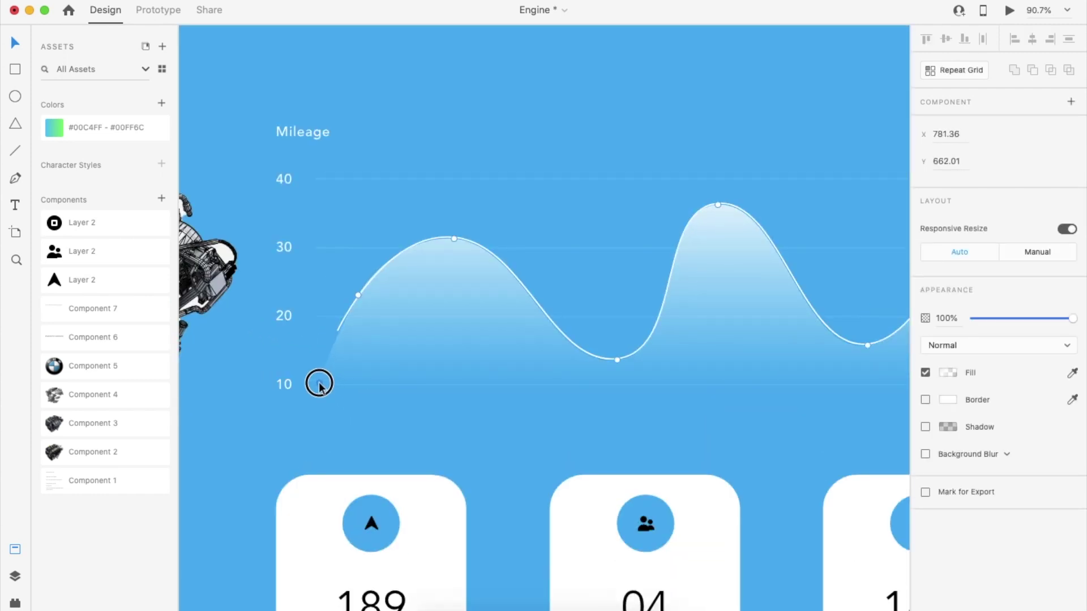
Set the mileage curve line's border size to 3.
left_click(473, 240)
left_click(960, 446)
key("Up")
scroll(814, 345, "down", 5)
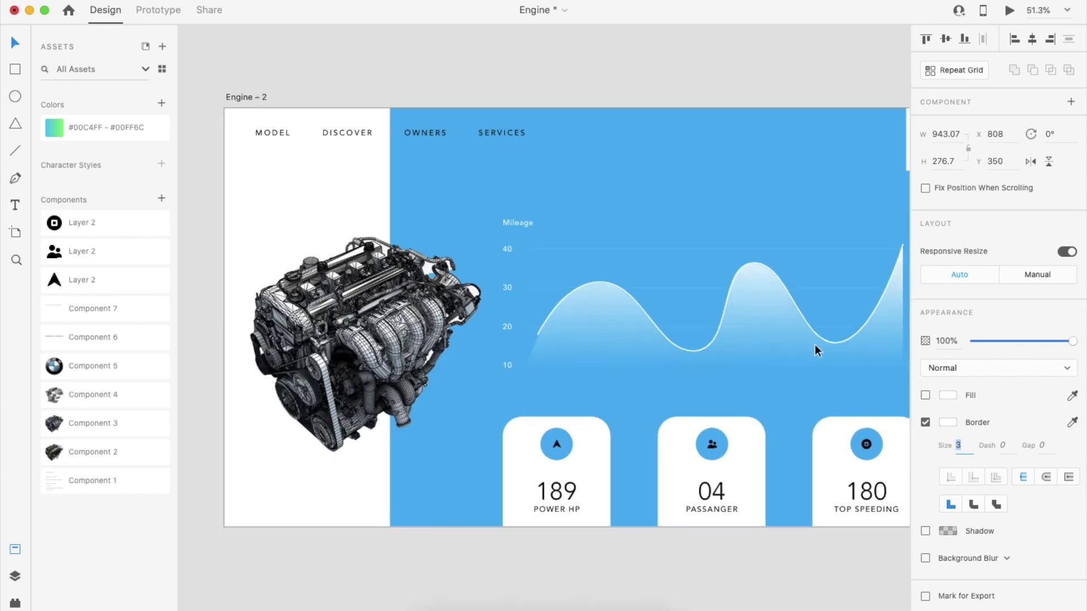
scroll(827, 346, "right", 5)
left_click(853, 353)
scroll(793, 382, "down", 1)
scroll(776, 386, "left", 1)
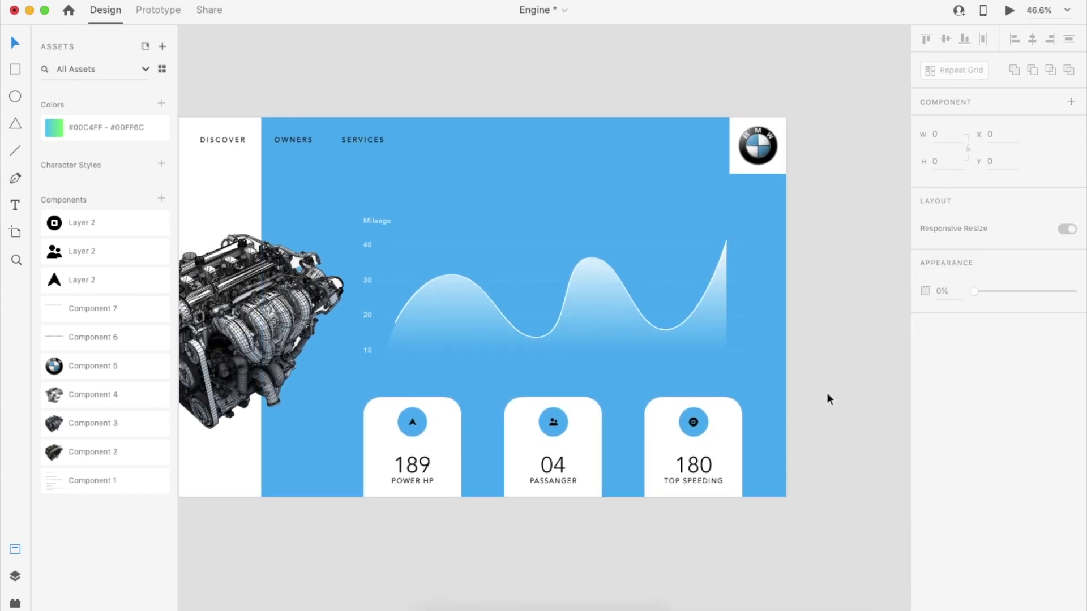
Duplicate the Engine artboard below the original and rename the copy "Engine – Animation".
scroll(827, 400, "down", 5)
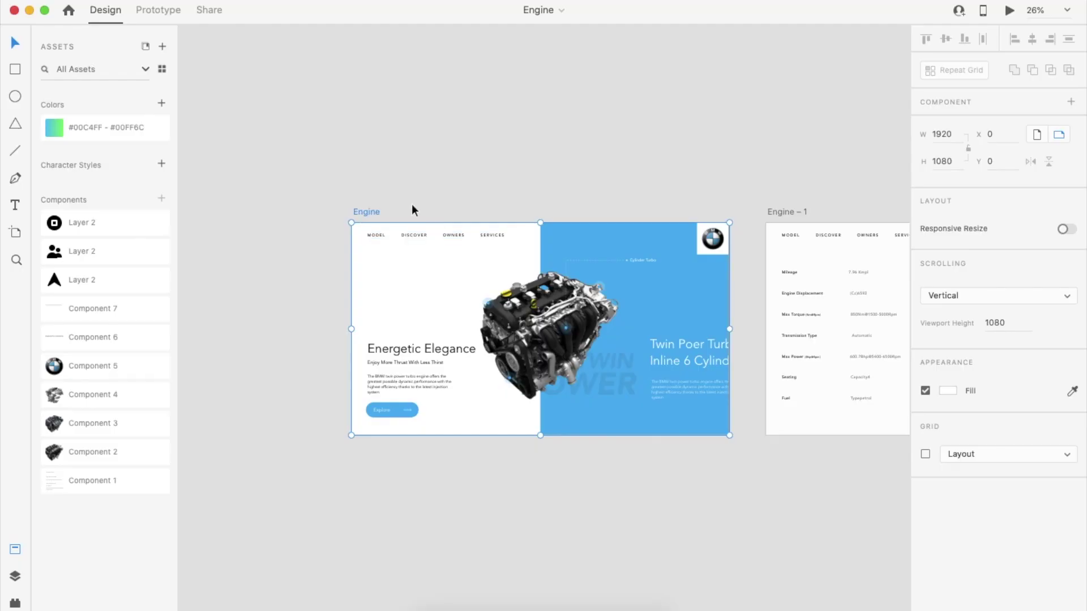
left_click_drag(372, 211, 370, 310)
double_click(370, 310)
key("BackSpace")
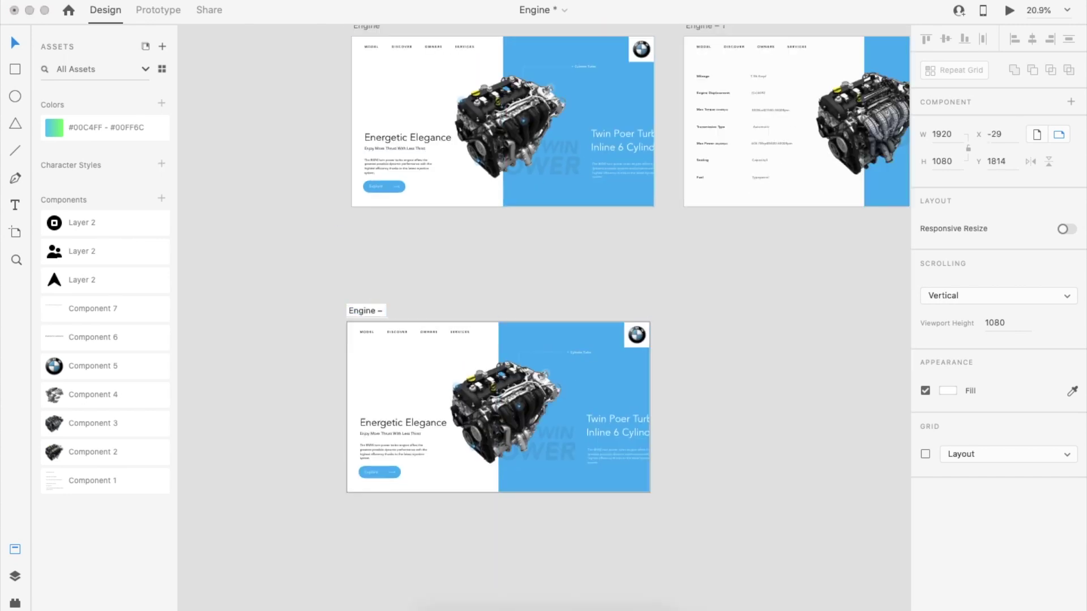
type("Animation")
key("Return")
Group the Cylinder Turbo label with its leader line and blue marker on the Engine – Animation artboard.
left_click(522, 393)
scroll(522, 393, "up", 5)
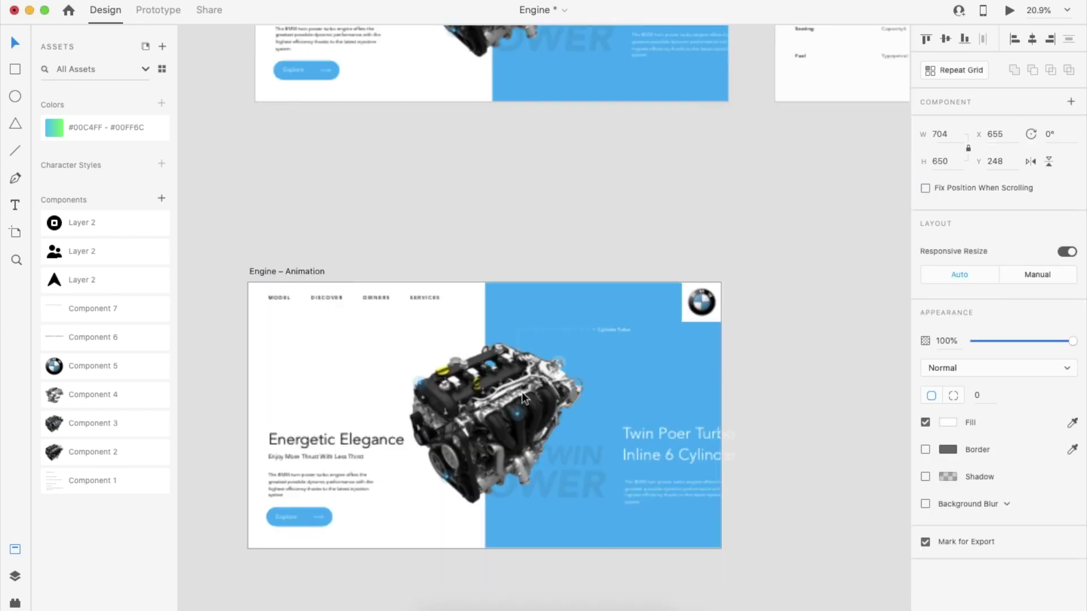
left_click(518, 415)
left_click(518, 398, "shift")
left_click(625, 325, "shift")
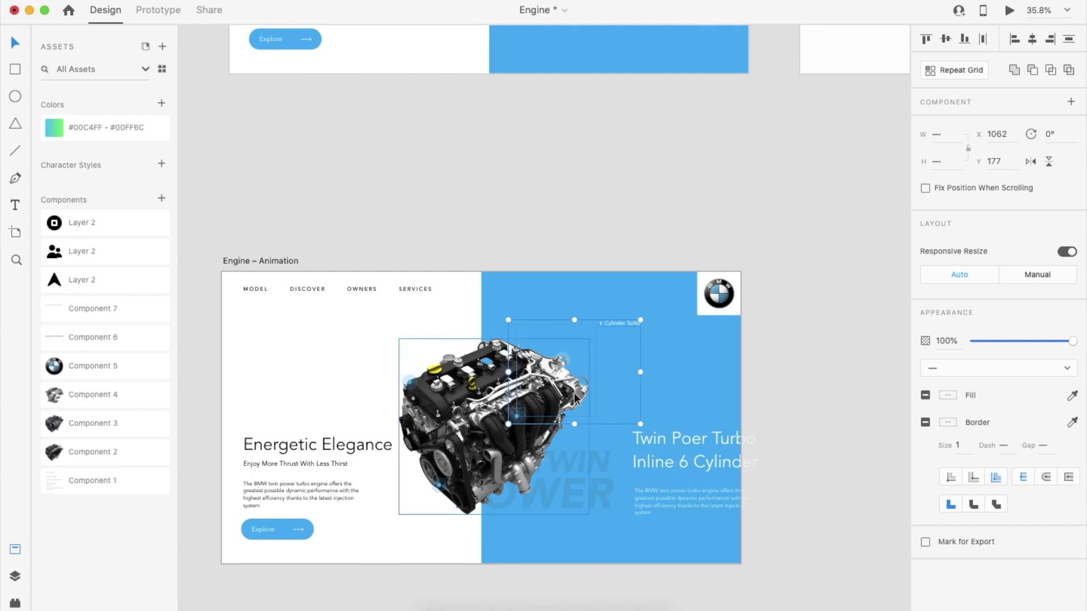
key("super+g")
left_click(801, 421)
Group the three remaining blue markers around the engine on the Engine – Animation artboard.
left_click(410, 386)
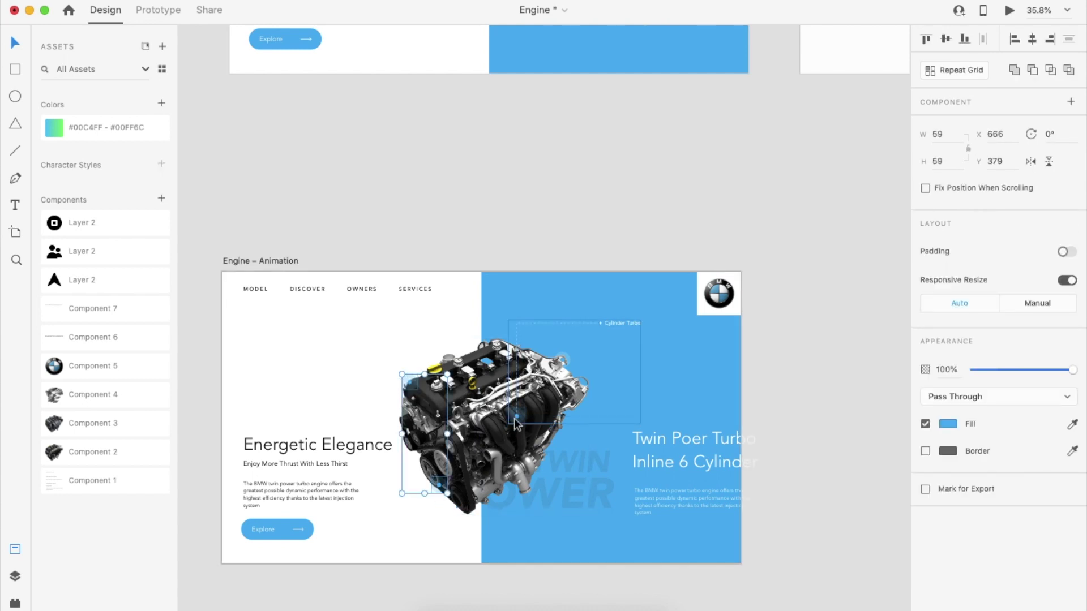
left_click(565, 357, "shift")
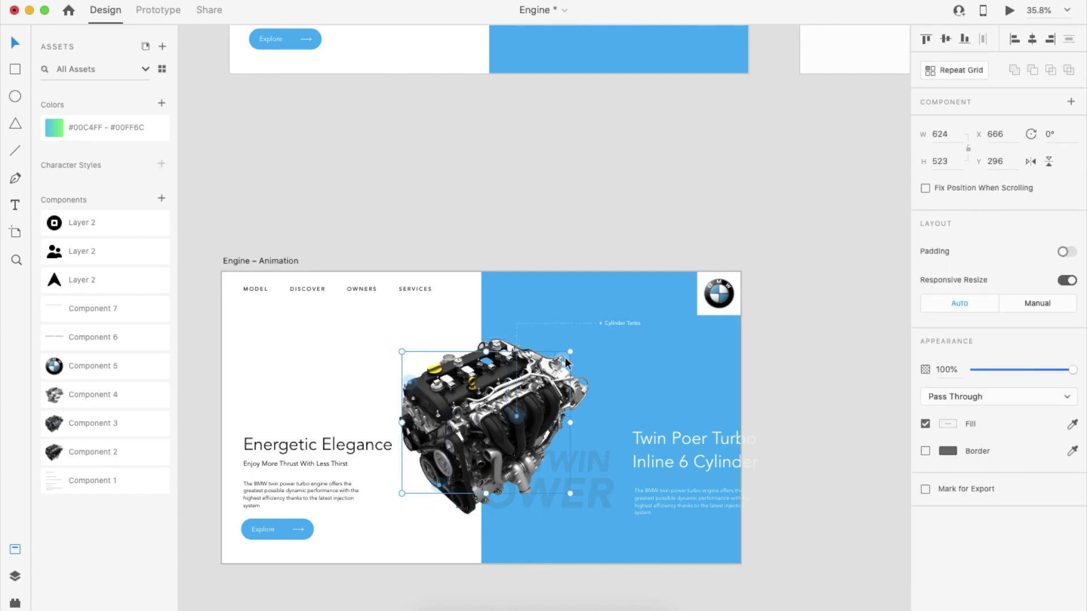
Group the Energetic Elegance heading, its description and the Explore button on the Engine – Animation artboard.
left_click(804, 401)
left_click(677, 474)
left_click(365, 473)
left_click(314, 453)
left_click(309, 492, "shift")
left_click(301, 521, "shift")
key("super+g")
Duplicate the Engine – Animation artboard to the right of the original.
left_click(480, 242)
scroll(481, 242, "down", 4)
left_click(428, 270)
scroll(427, 270, "up", 1)
left_click(506, 263)
left_click(453, 292)
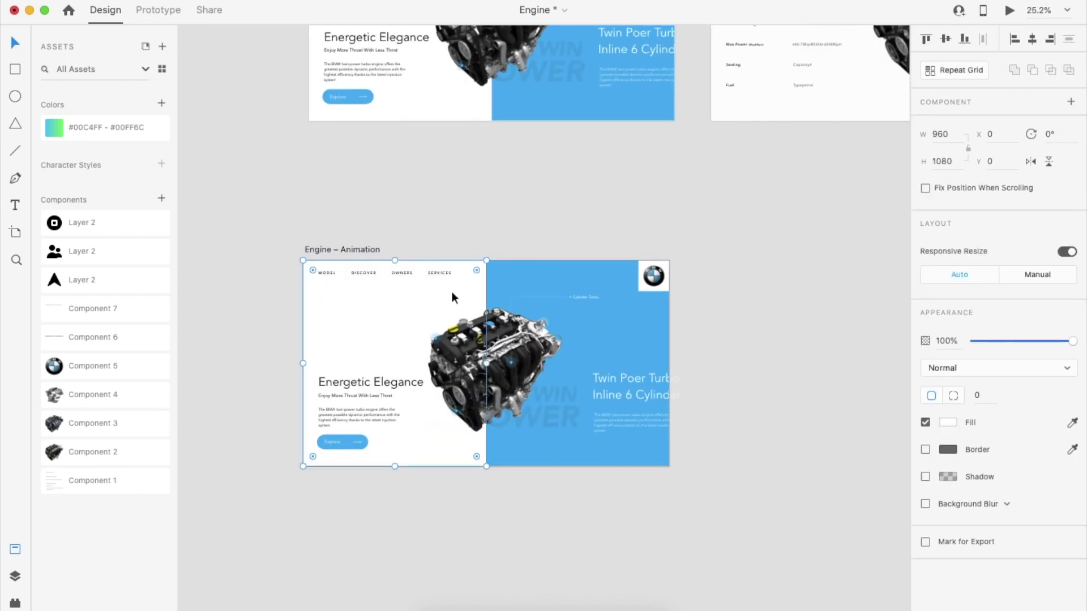
left_click(434, 223)
scroll(434, 223, "down", 2)
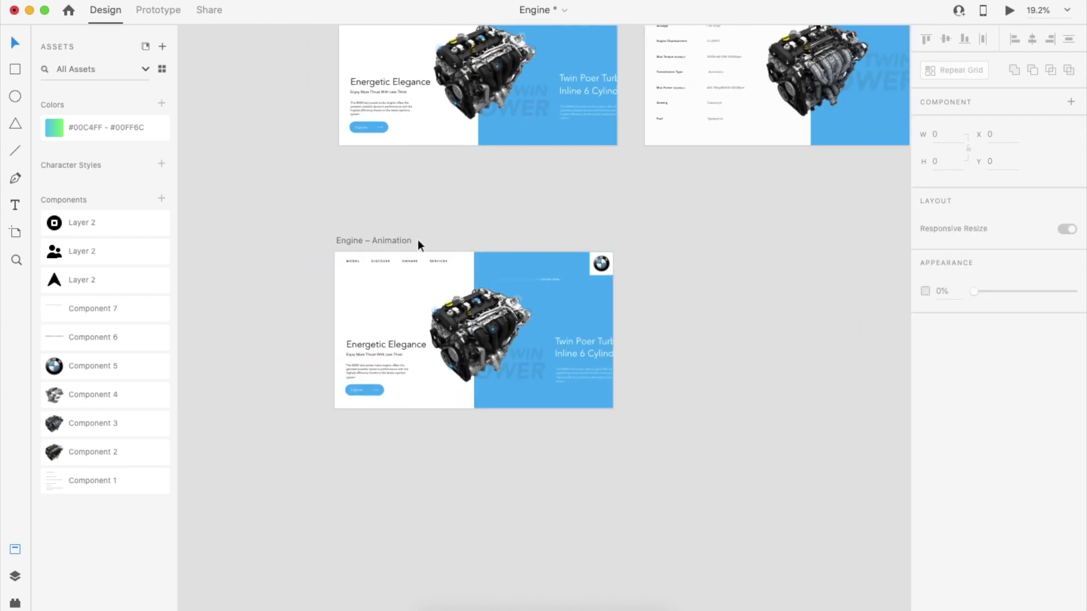
left_click(401, 240)
left_click(480, 263)
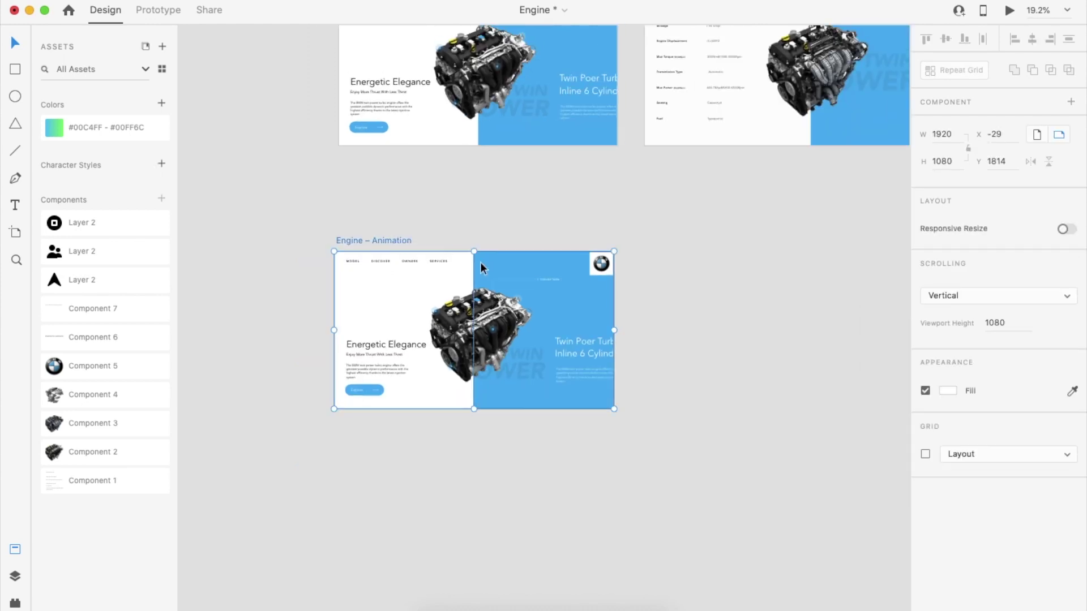
left_click_drag(382, 238, 696, 238)
Set the opacity of the Cylinder Turbo label and marker group to 0% on the original Engine – Animation artboard.
scroll(696, 236, "right", 4)
left_click(343, 326)
scroll(343, 327, "left", 2)
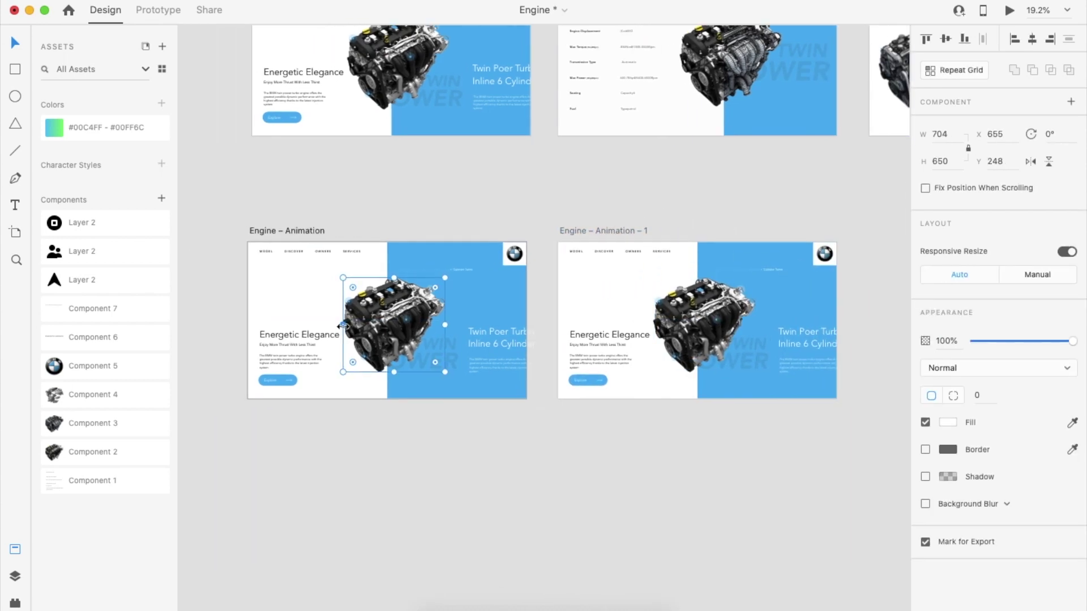
left_click(407, 322)
left_click_drag(1070, 369, 806, 399)
left_click(735, 485)
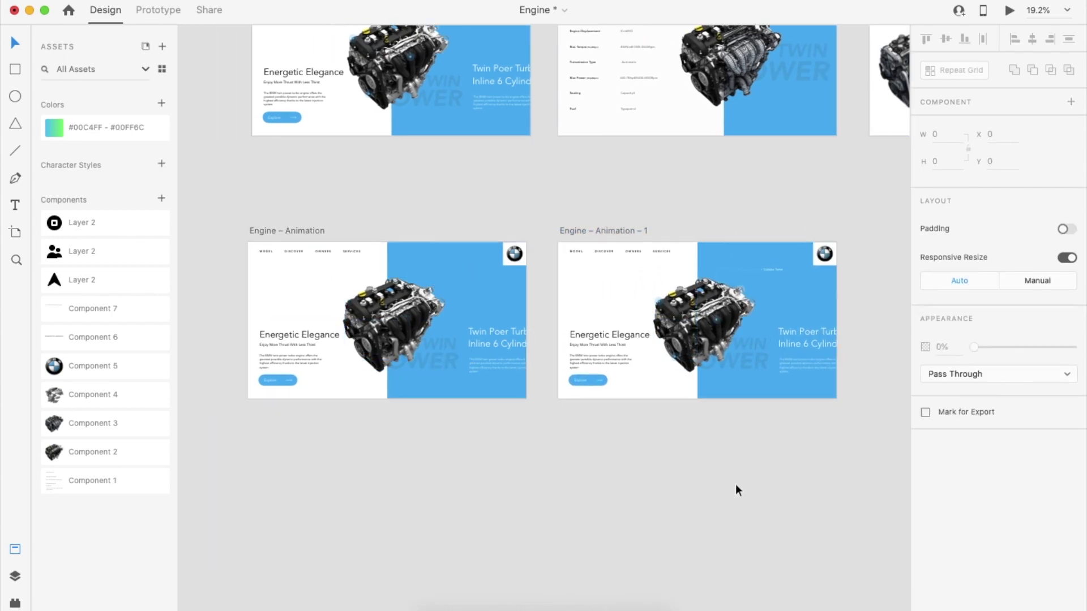
Duplicate the Engine – Animation artboard to its left, keeping the markers hidden.
scroll(735, 485, "down", 2)
scroll(736, 484, "left", 3)
left_click_drag(537, 266, 284, 265)
left_click(330, 416)
Shrink the engine picture on the Engine – Animation – 2 artboard and remove it from view.
scroll(328, 407, "up", 3)
left_click(362, 376)
scroll(362, 377, "left", 2)
left_click_drag(541, 296, 538, 304)
scroll(502, 460, "down", 3)
scroll(502, 460, "left", 1)
scroll(510, 418, "up", 3)
left_click_drag(507, 391, 630, 389)
left_click_drag(689, 332, 652, 393)
key("Delete")
Duplicate the Engine – Animation – 2 artboard to its left.
scroll(632, 582, "down", 2)
scroll(632, 582, "down", 1)
left_click_drag(461, 339, 211, 341)
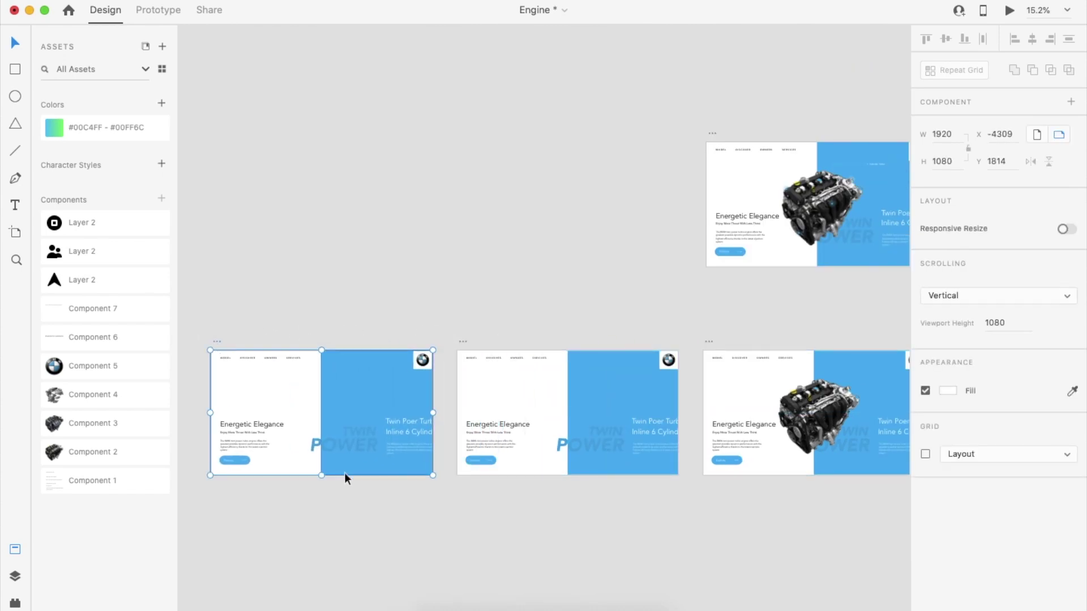
Set the opacity of the TWIN POWER lettering and both text blocks to 0% on the Engine – Animation – 3 artboard.
scroll(429, 531, "up", 3)
left_click(568, 405)
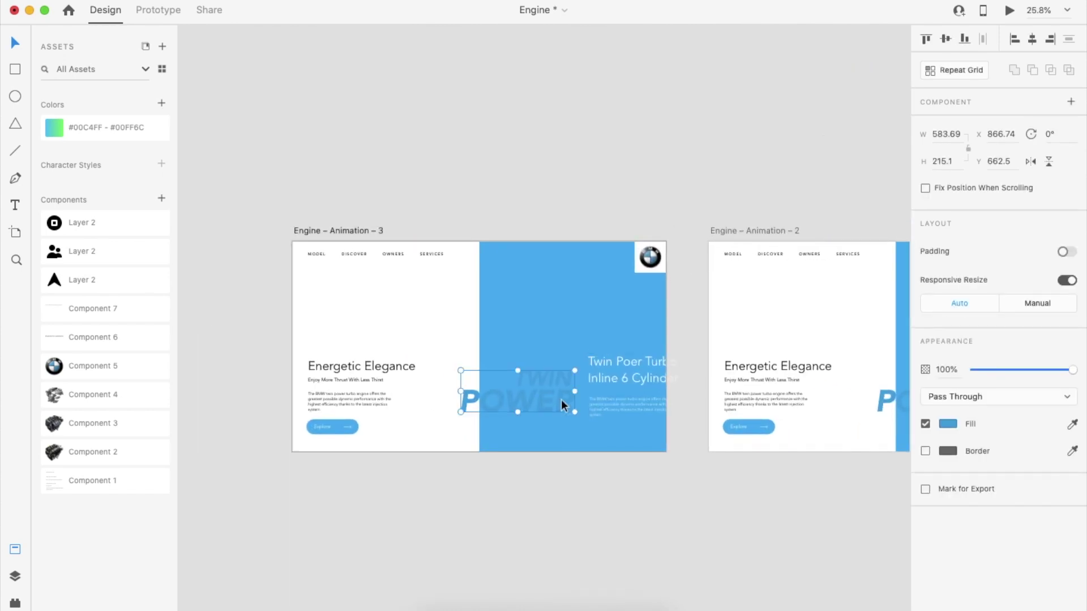
left_click_drag(1031, 372, 408, 386)
left_click(406, 385)
left_click_drag(1044, 372, 747, 423)
left_click(695, 494)
Duplicate Engine – Animation – 3 to its left and set the copy's navigation menu and BMW logo to 0% opacity.
scroll(695, 494, "down", 2)
scroll(695, 494, "left", 4)
left_click_drag(640, 286, 331, 290)
left_click(394, 310)
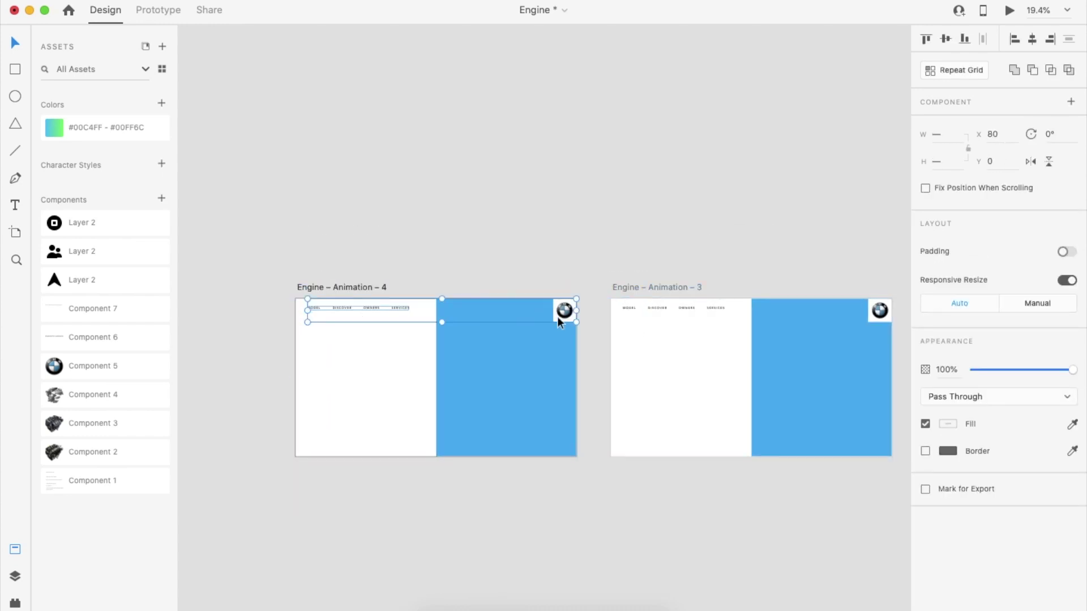
left_click_drag(1032, 370, 850, 418)
left_click(575, 264)
Duplicate the Engine – Animation – 4 artboard to its left.
scroll(574, 263, "down", 2)
scroll(574, 264, "left", 3)
left_click_drag(521, 275, 269, 272)
Collapse the blue rectangle to the artboard's centre line and the white rectangle to its left edge on Engine – Animation – 5.
left_click(405, 327)
scroll(410, 314, "up", 2)
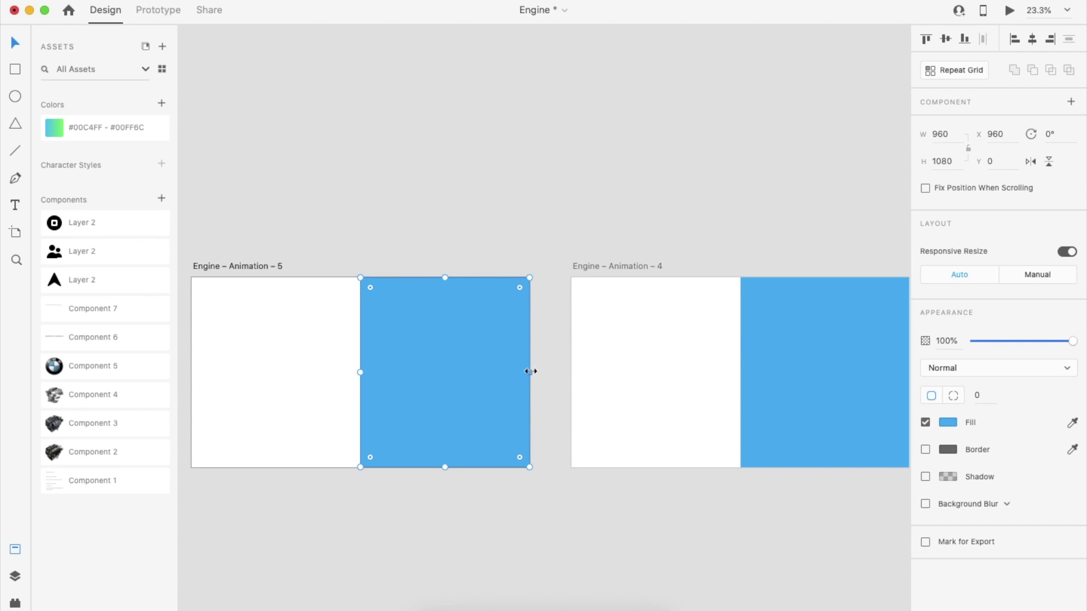
left_click_drag(531, 371, 369, 384)
scroll(340, 385, "left", 3)
left_click(313, 383)
left_click_drag(435, 356, 265, 379)
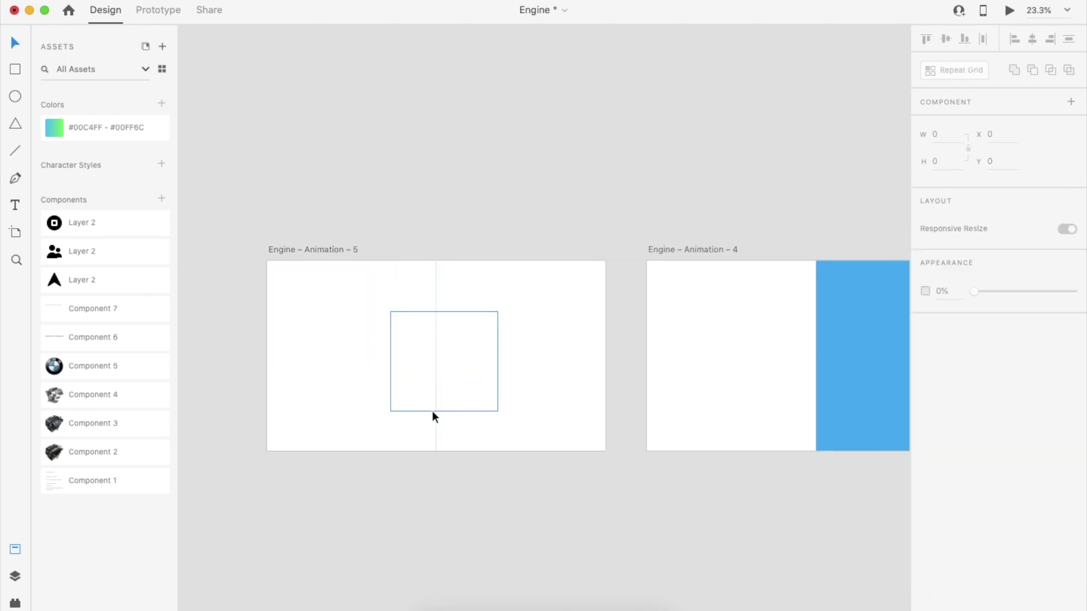
Link Engine – Animation – 5 to Engine – Animation – 4 with a Tap trigger, Auto-Animate, Ease In-Out and 1.2 s duration.
scroll(434, 413, "down", 2)
left_click(340, 302)
left_click(159, 9)
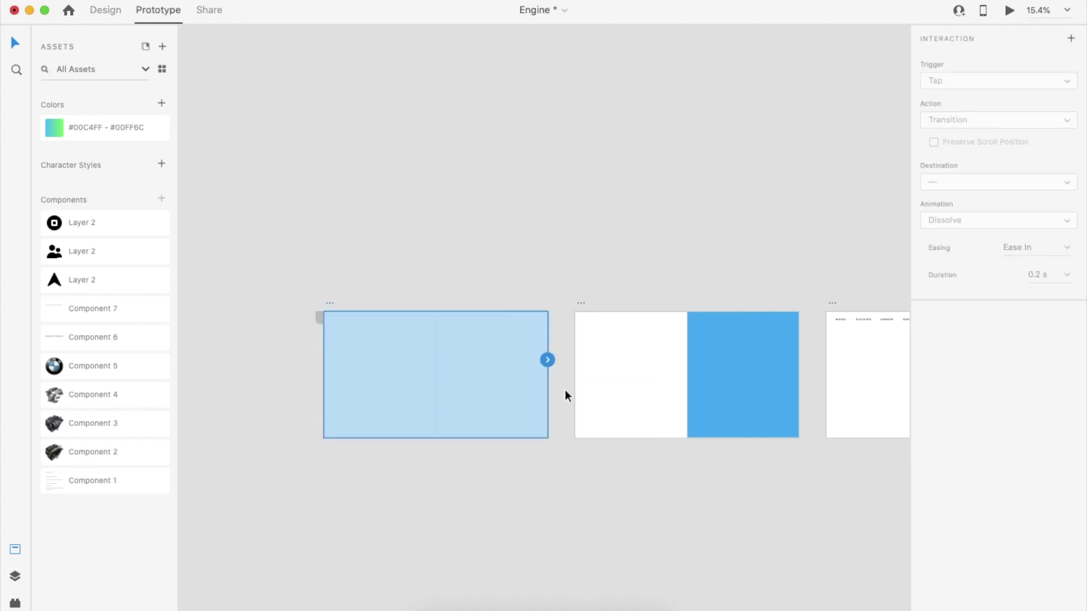
left_click_drag(608, 391, 608, 391)
left_click(1000, 120)
left_click(963, 129)
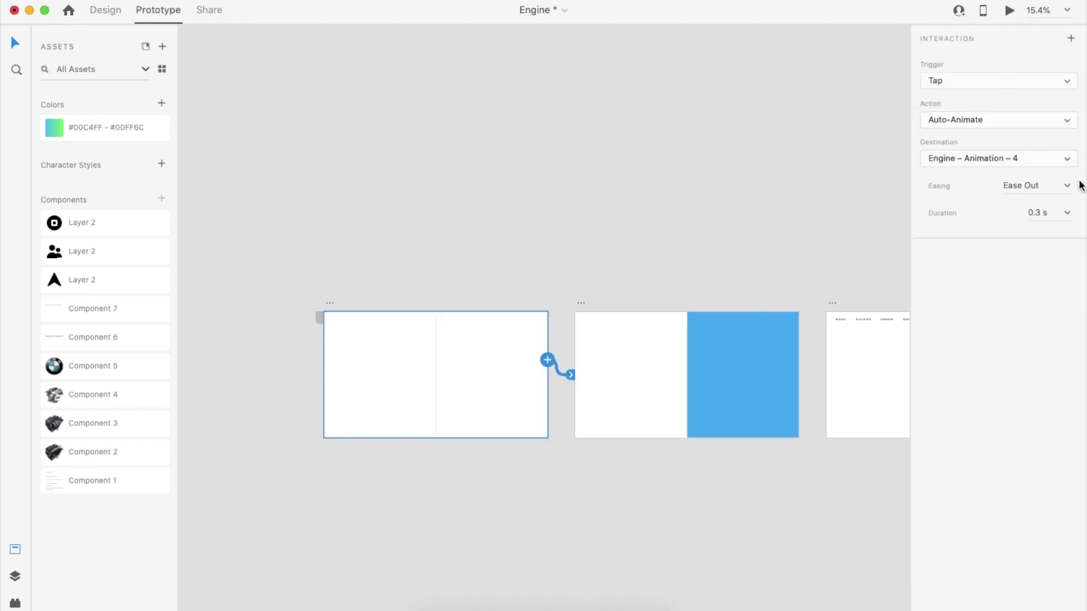
left_click(1065, 185)
Link Engine – Animation – 4 to Engine – Animation – 3 with Auto-Animate and a Time trigger with 0 s delay.
left_click(582, 303)
scroll(582, 302, "right", 4)
left_click_drag(673, 359, 722, 381)
left_click(999, 79)
left_click(988, 105)
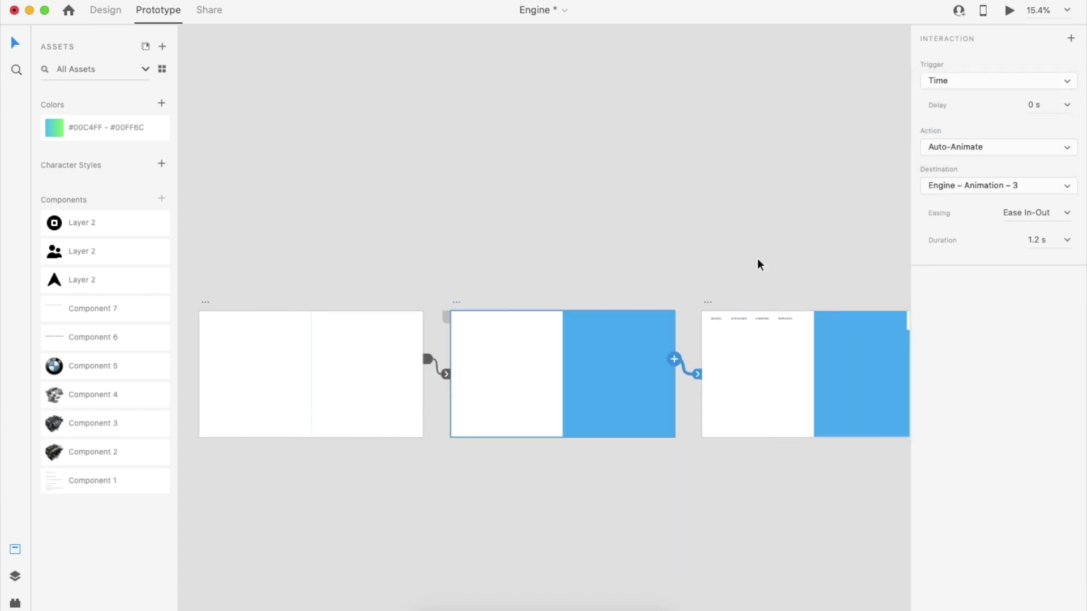
Chain Engine – Animation – 3, Engine – Animation – 2, Engine – Animation and Engine – Animation – 1 with time-triggered Auto-Animate links.
scroll(657, 283, "right", 3)
left_click(552, 310)
left_click_drag(771, 367, 838, 400)
scroll(804, 386, "right", 3)
left_click(707, 321)
scroll(838, 400, "right", 3)
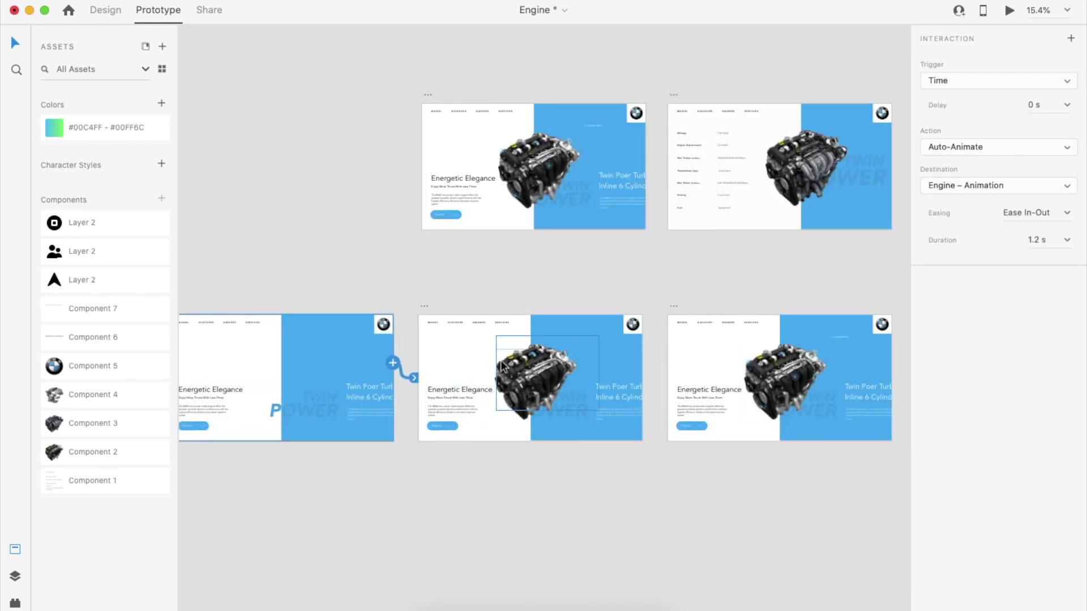
left_click(427, 308)
left_click_drag(645, 364, 685, 378)
scroll(685, 378, "right", 3)
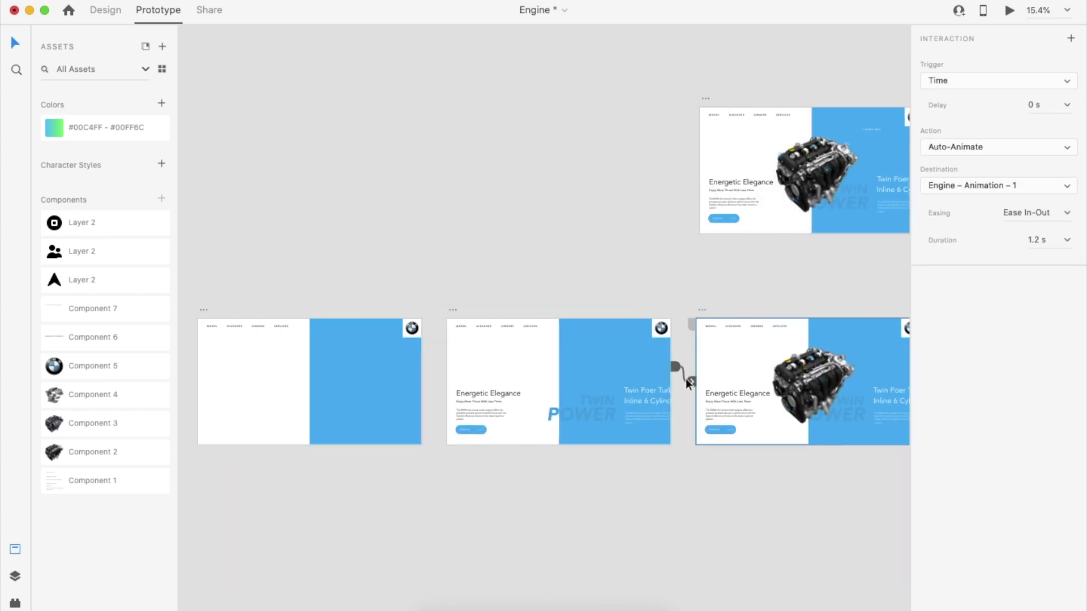
Preview the prototype's chained artboard transitions.
left_click(382, 394)
left_click(1009, 11)
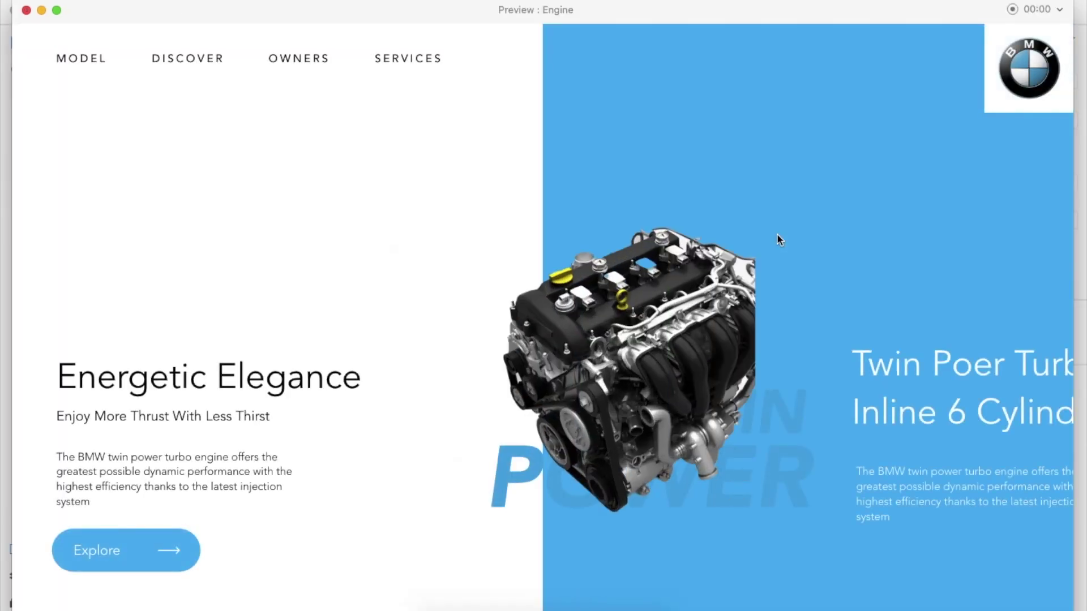
left_click(26, 11)
left_click(555, 401)
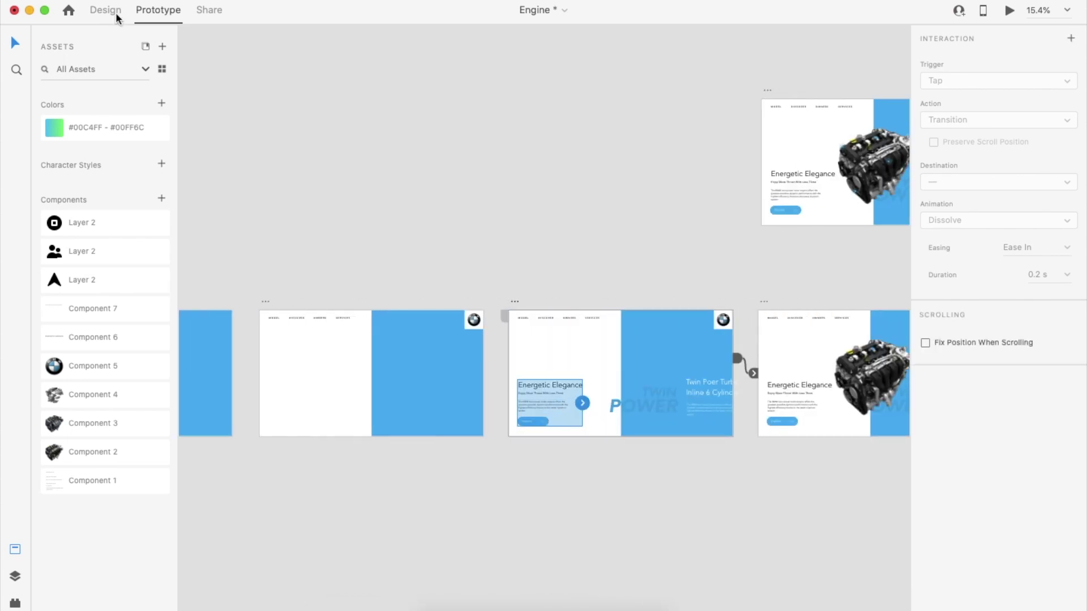
Return to design mode and replay the prototype preview through to the Cylinder Turbo markers.
left_click(107, 11)
scroll(602, 454, "down", 3)
scroll(602, 454, "right", 3)
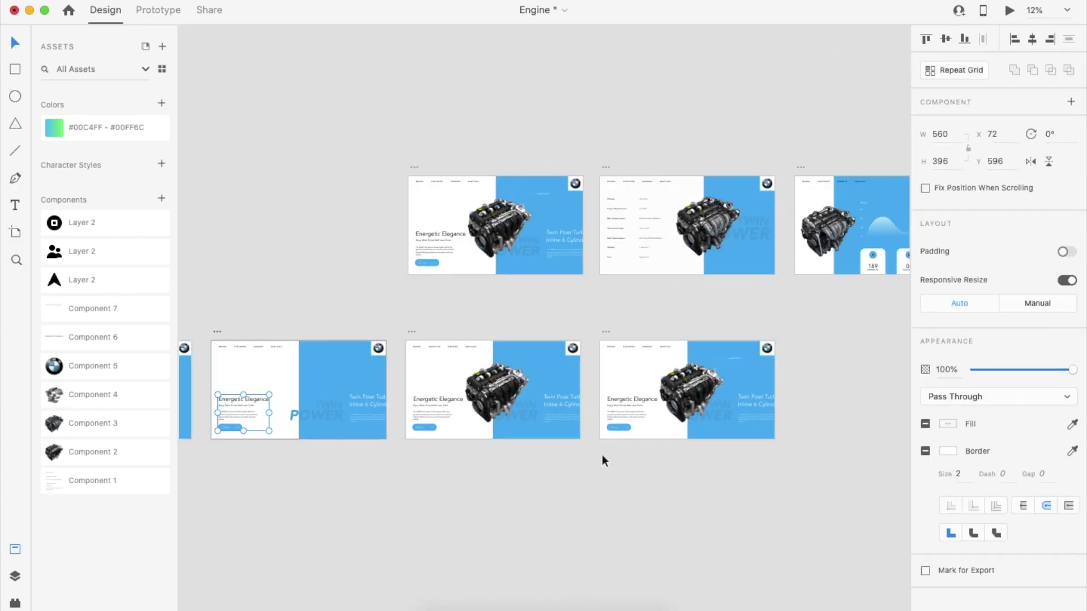
scroll(489, 447, "left", 5)
left_click(375, 374)
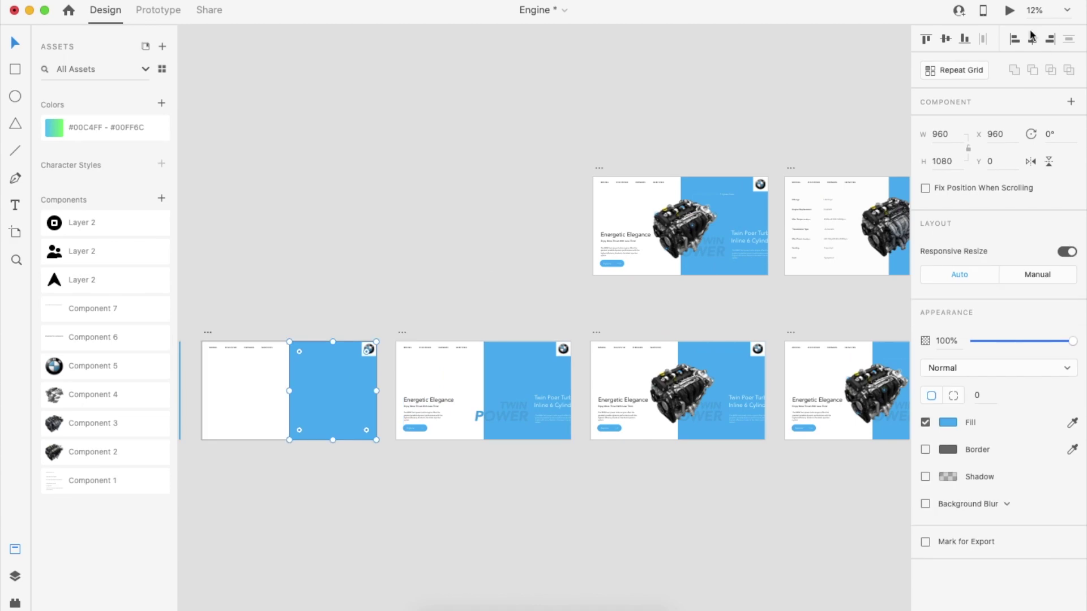
left_click(1009, 10)
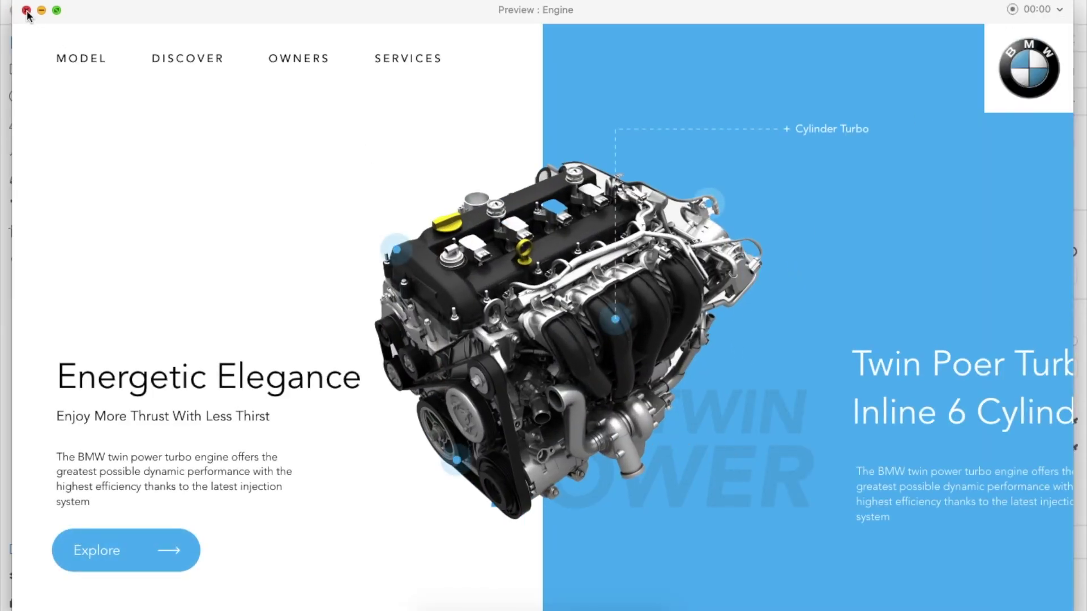
left_click(26, 11)
left_click(640, 511)
Set the opacity of the left and right text blocks to 0% on the Engine – Animation – 2 artboard.
scroll(640, 510, "right", 5)
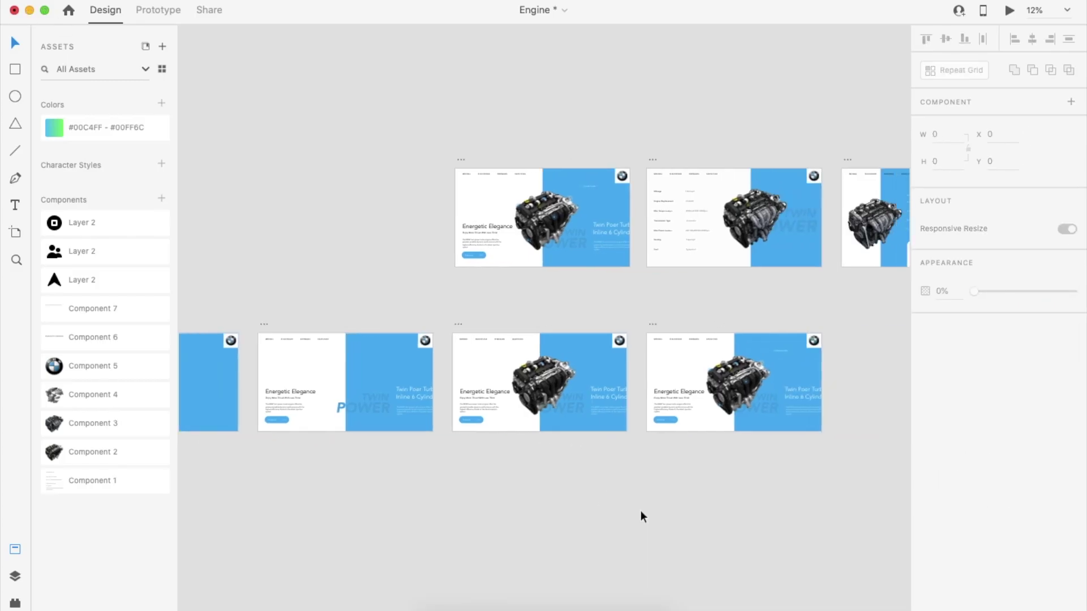
left_click(290, 400)
left_click(394, 402, "shift")
left_click_drag(1022, 369, 766, 399)
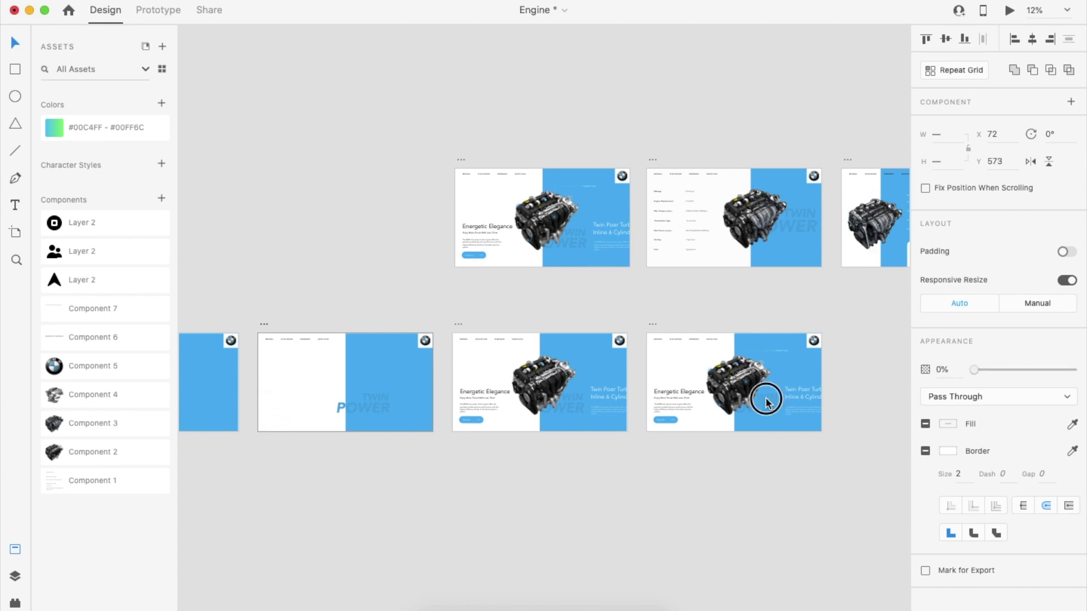
Move the TWIN POWER lettering on Engine – Animation – 2 about 220 px right so it sits fully on the blue half.
left_click(383, 409)
left_click(383, 406)
key("shift+Right")
key("shift+Right")
key("shift+Right")
key("shift+Right")
key("shift+Right")
key("shift+Right")
key("shift+Right")
key("shift+Right")
key("shift+Right")
key("shift+Right")
key("shift+Right")
key("shift+Right")
key("shift+Right")
key("shift+Right")
key("shift+Right")
key("shift+Right")
key("shift+Right")
key("shift+Right")
key("shift+Right")
key("shift+Right")
key("shift+Right")
key("shift+Right")
left_click(526, 528)
Set the opacity of the Twin Poer Turbo text block to 0% on the Engine – Animation artboard.
scroll(526, 529, "left", 4)
left_click(698, 382)
left_click_drag(1012, 370, 838, 401)
left_click(724, 465)
Preview the animation with the revised text and lettering.
scroll(708, 481, "down", 5)
scroll(707, 482, "left", 3)
left_click(476, 394)
left_click(1009, 11)
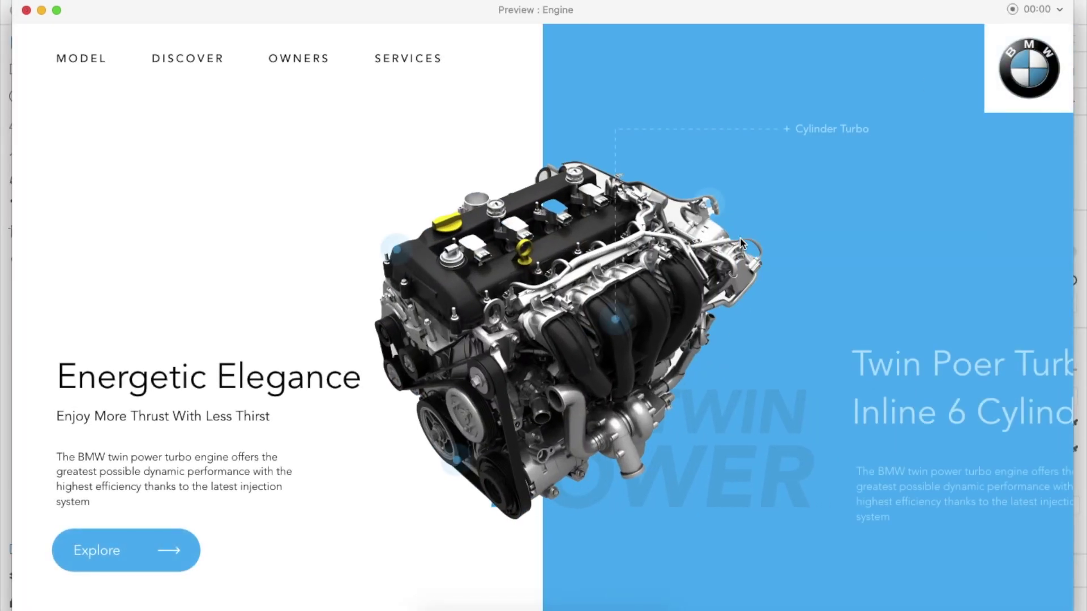
left_click(26, 10)
Try a dash length of 27 on the Cylinder Turbo leader line in the Engine – Animation – 1 artboard.
scroll(481, 392, "up", 8)
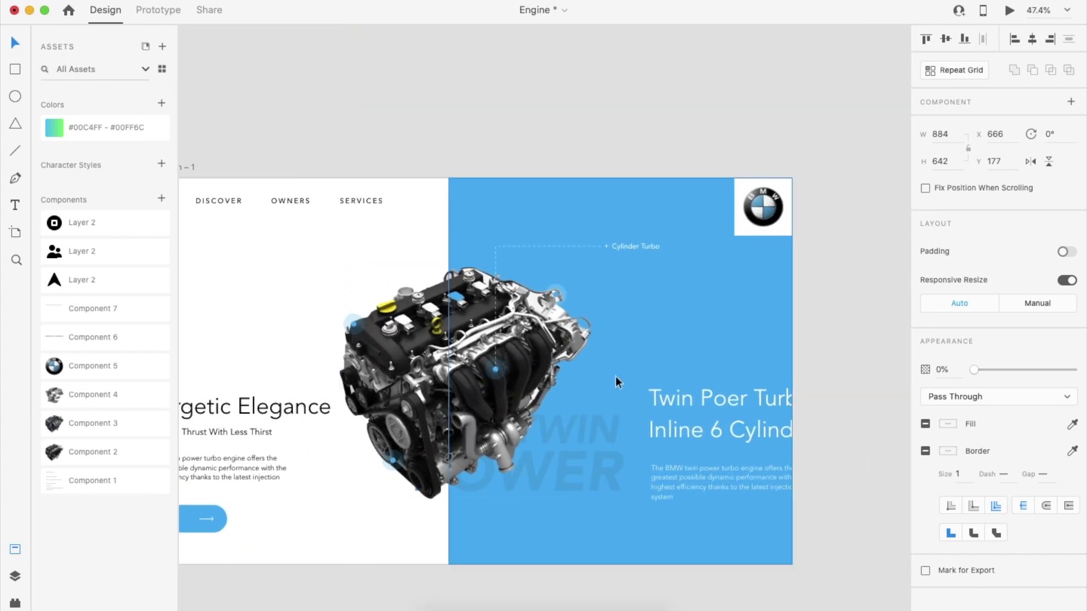
left_click(616, 376)
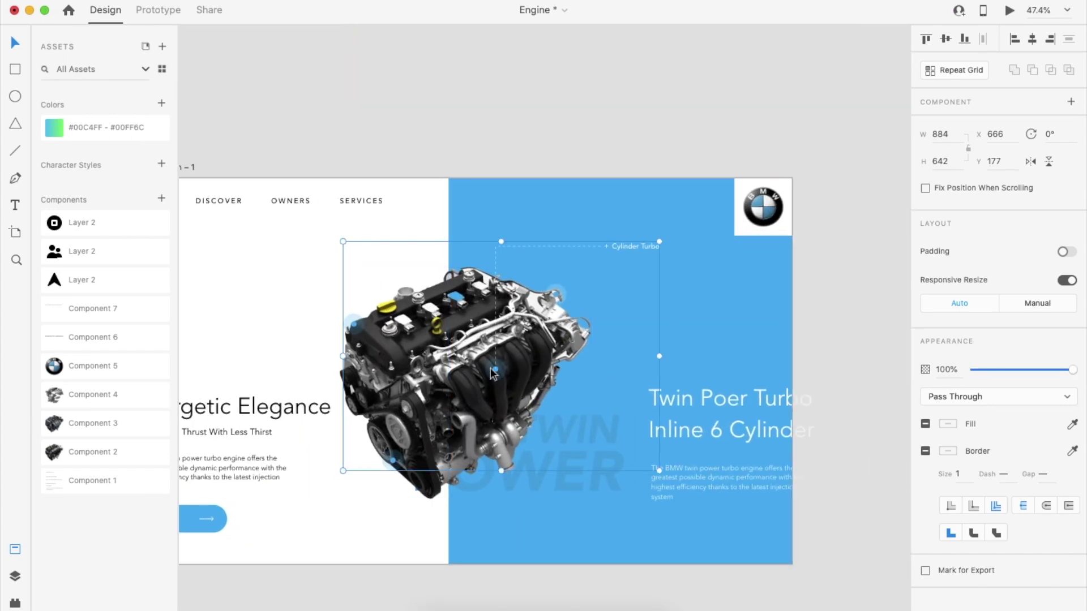
double_click(490, 368)
scroll(498, 346, "up", 3)
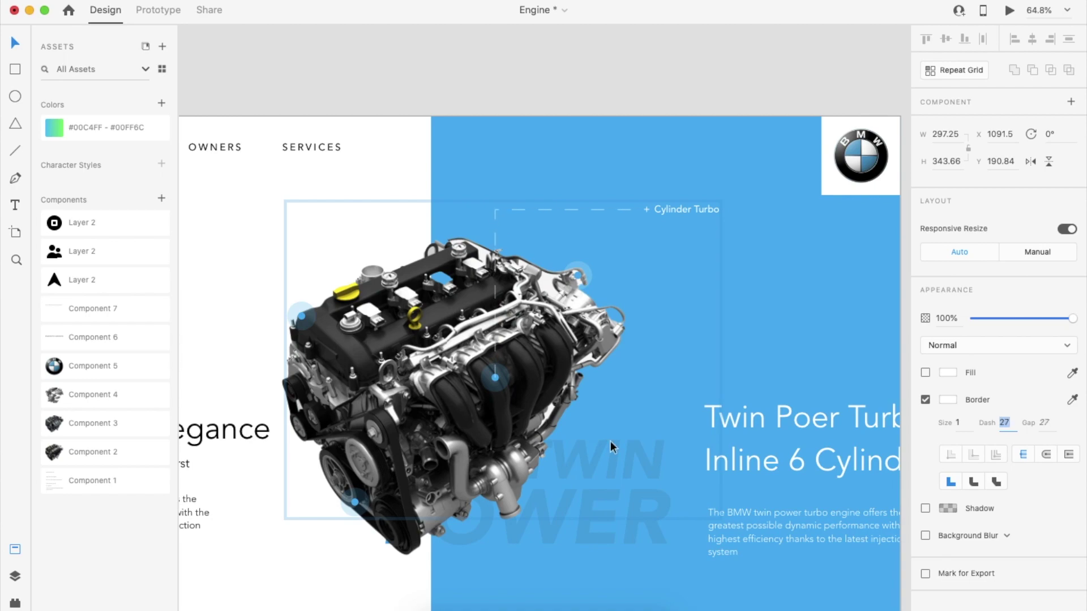
Preview the animation to check the leader line's longer dashes.
scroll(607, 445, "down", 10)
left_click(444, 386)
left_click(1009, 10)
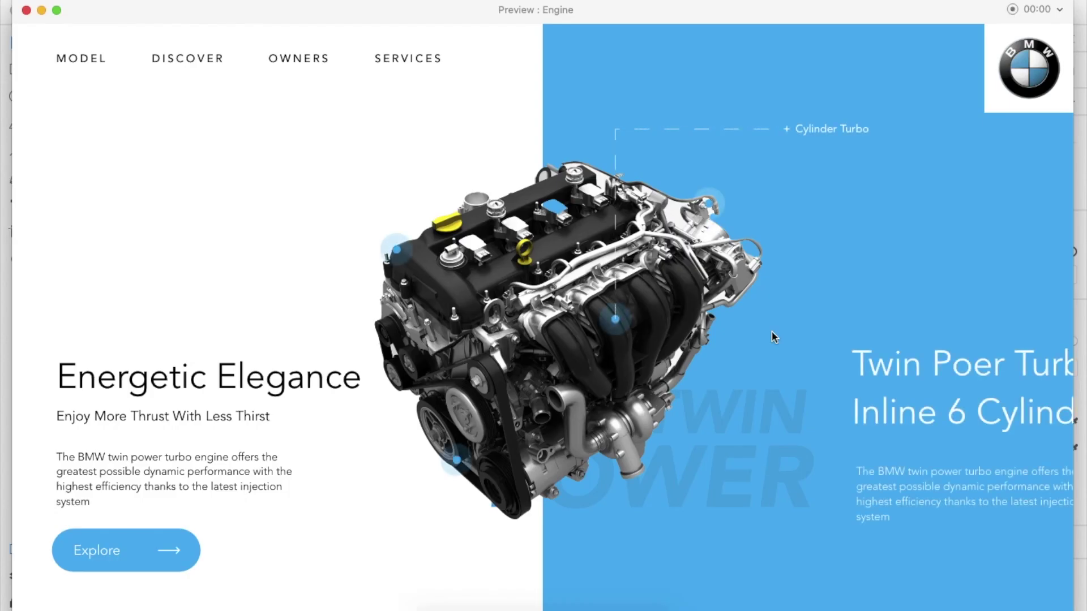
left_click(26, 10)
Set the opacity of the Cylinder Turbo label and marker group to 0% on the Engine – Animation – 1 artboard.
left_click(814, 287)
scroll(767, 362, "up", 5)
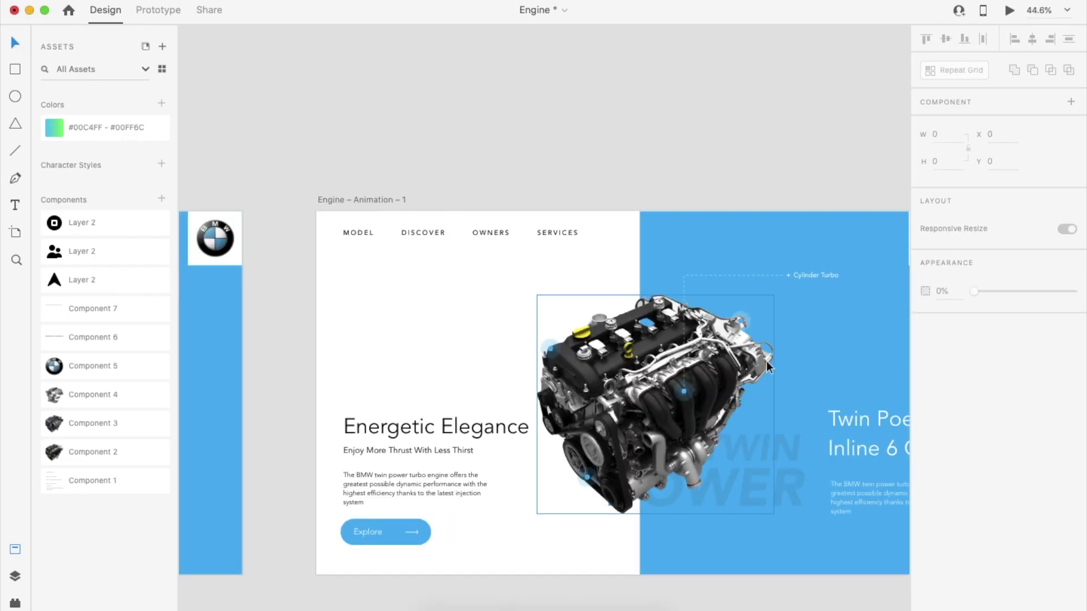
scroll(821, 356, "down", 2)
scroll(657, 363, "down", 3)
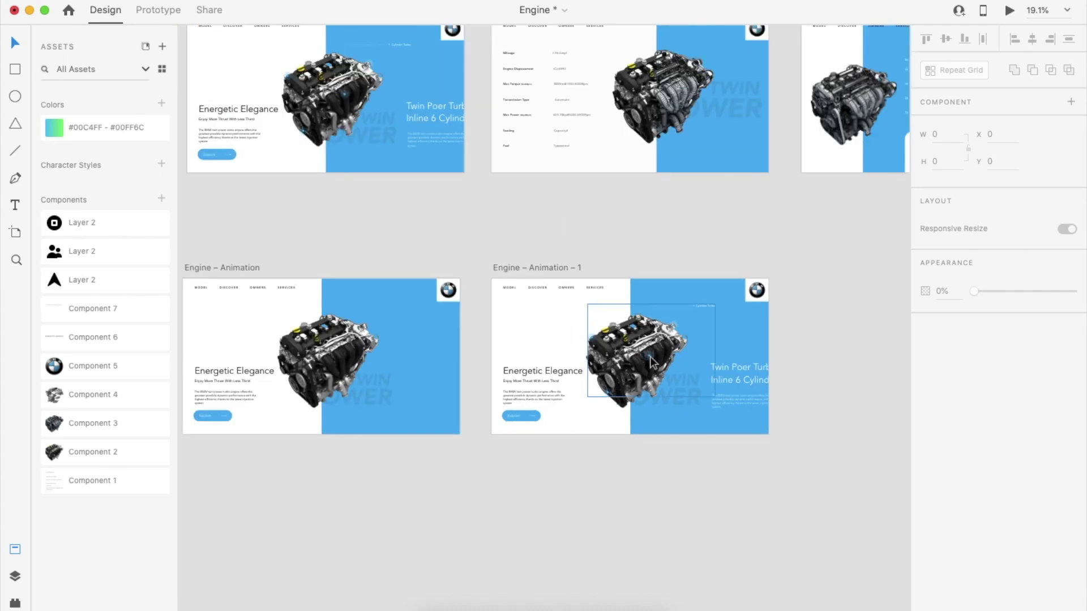
left_click(653, 364)
left_click(990, 371)
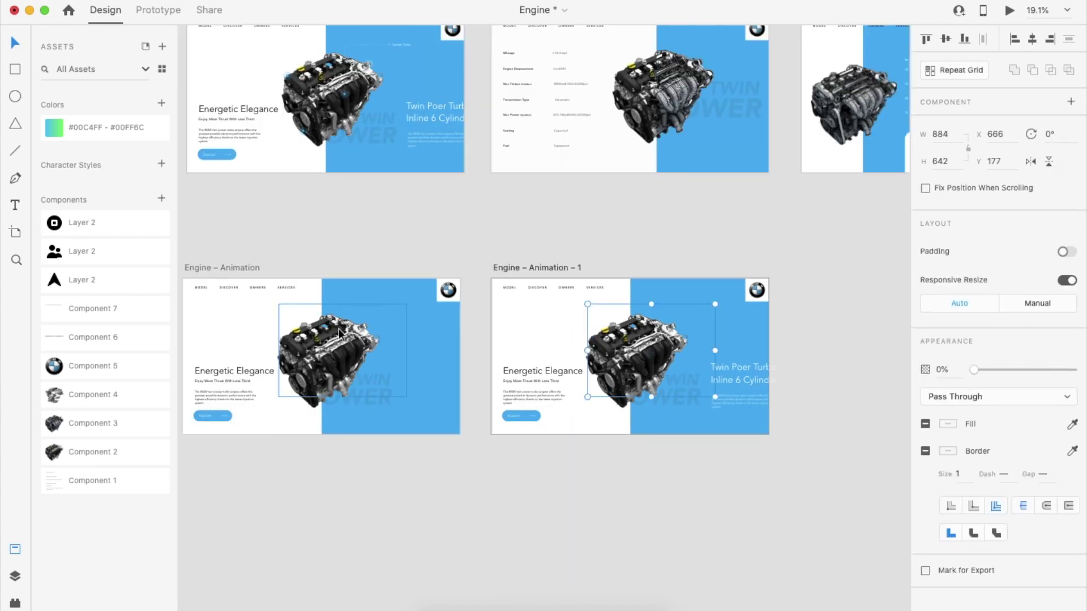
Preview the animation without the engine markers.
left_click(372, 365)
key("super+Return")
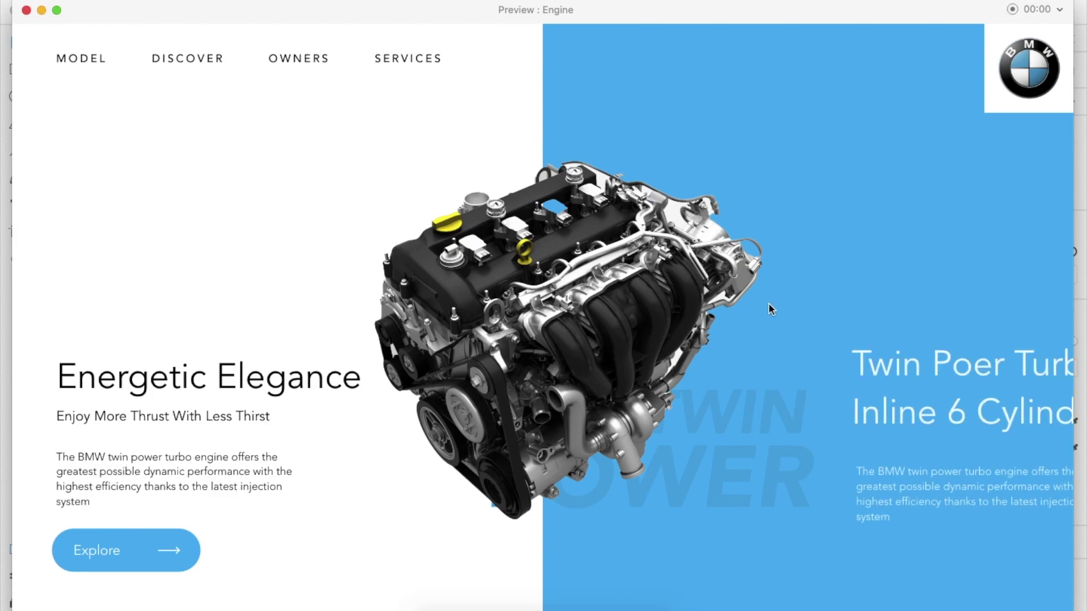
left_click(26, 10)
Select the hidden Twin Poer Turbo text block on Engine – Animation – 3 and preview the animation once more.
scroll(589, 498, "left", 5)
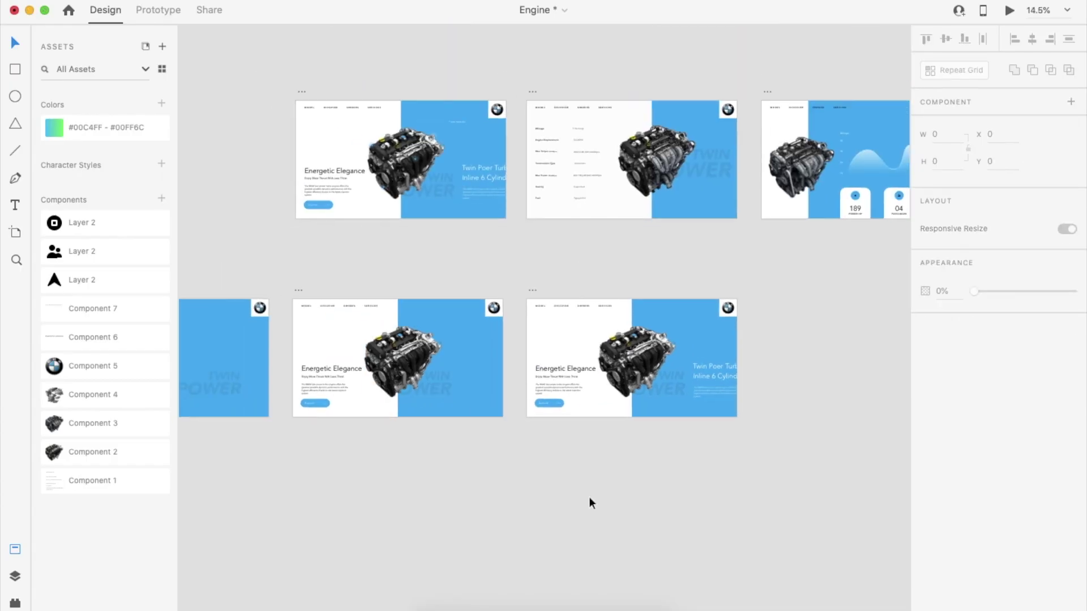
left_click(348, 370)
scroll(347, 370, "left", 5)
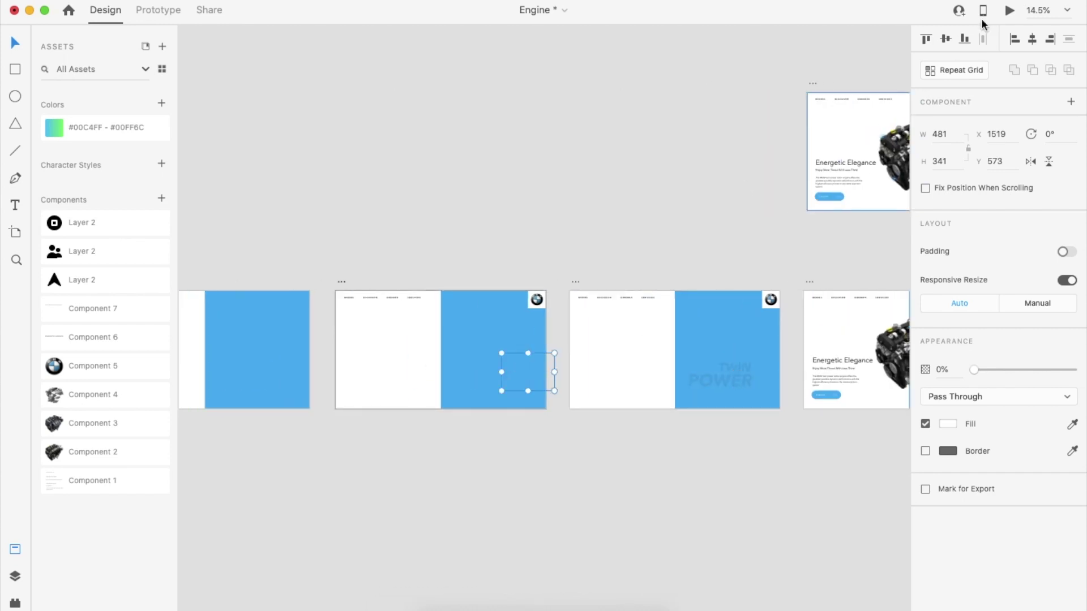
left_click(1009, 10)
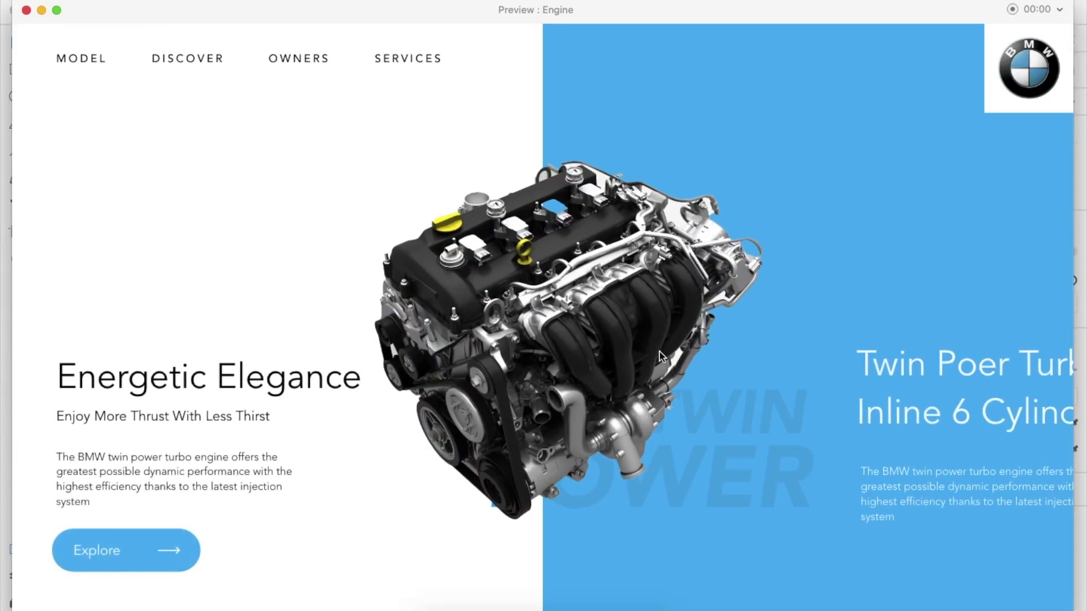
left_click(26, 10)
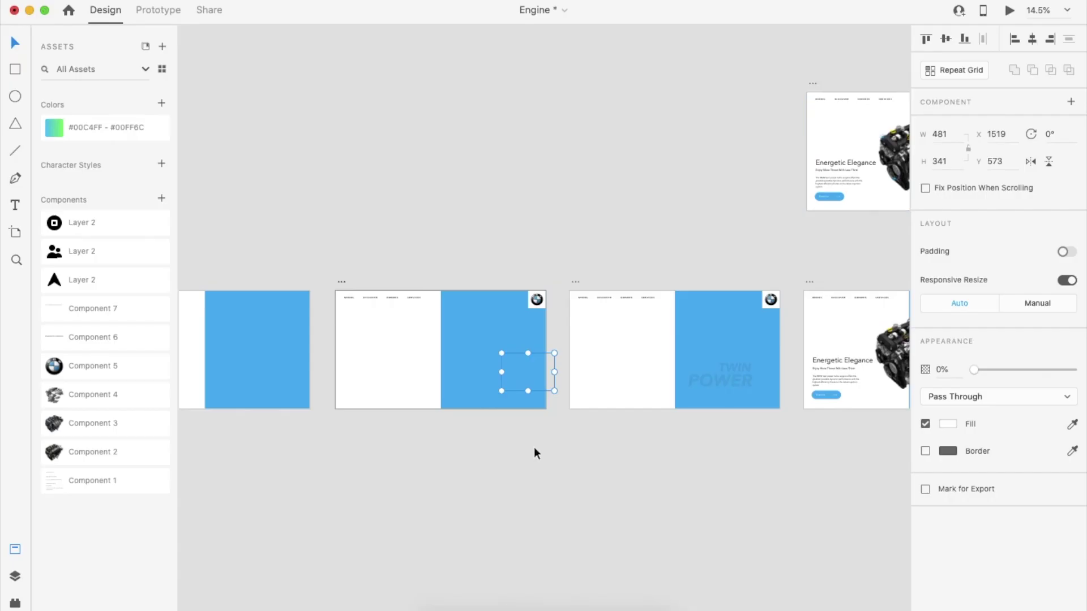
left_click(486, 381)
key("Delete")
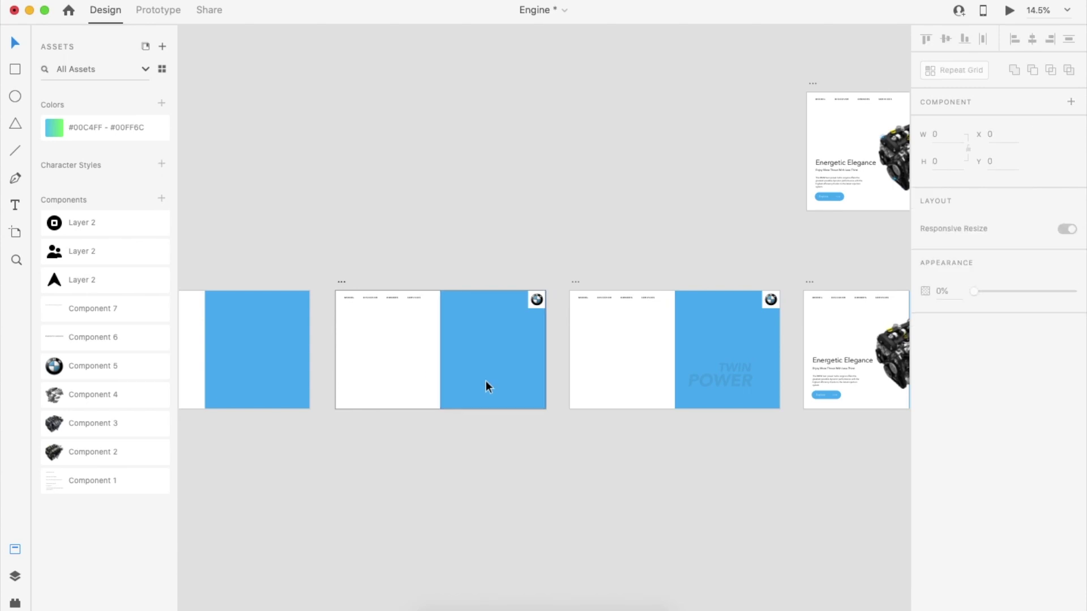
key("super+z")
Select the hidden engine image on the artboard beside the plain blue one and preview the animation.
left_click(420, 361)
double_click(452, 342)
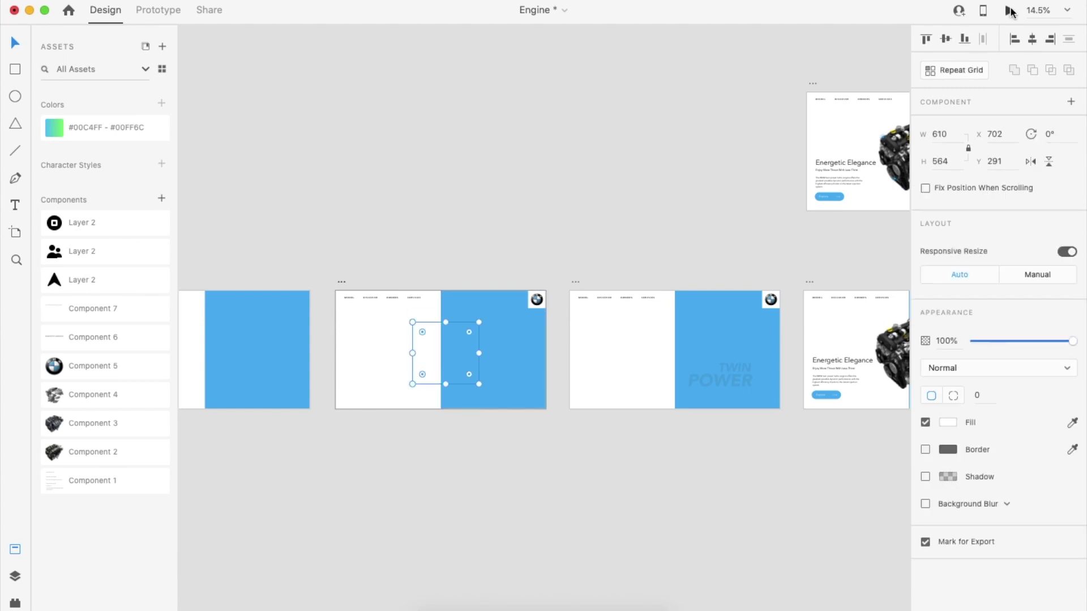
left_click(1009, 11)
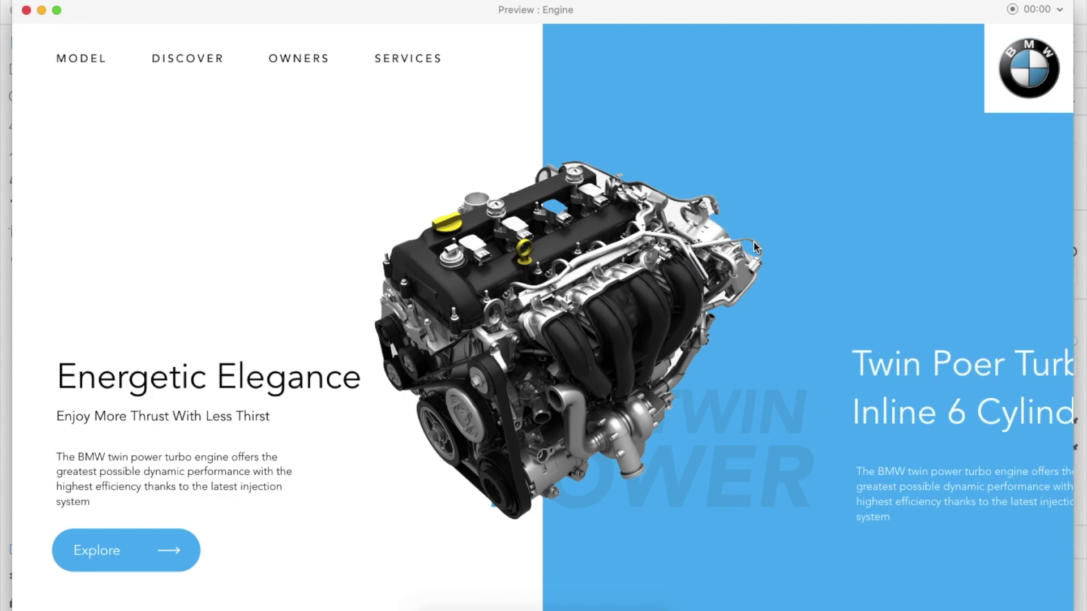
left_click(26, 10)
Duplicate the Engine – Animation – 1 artboard to its right.
scroll(436, 321, "right", 5)
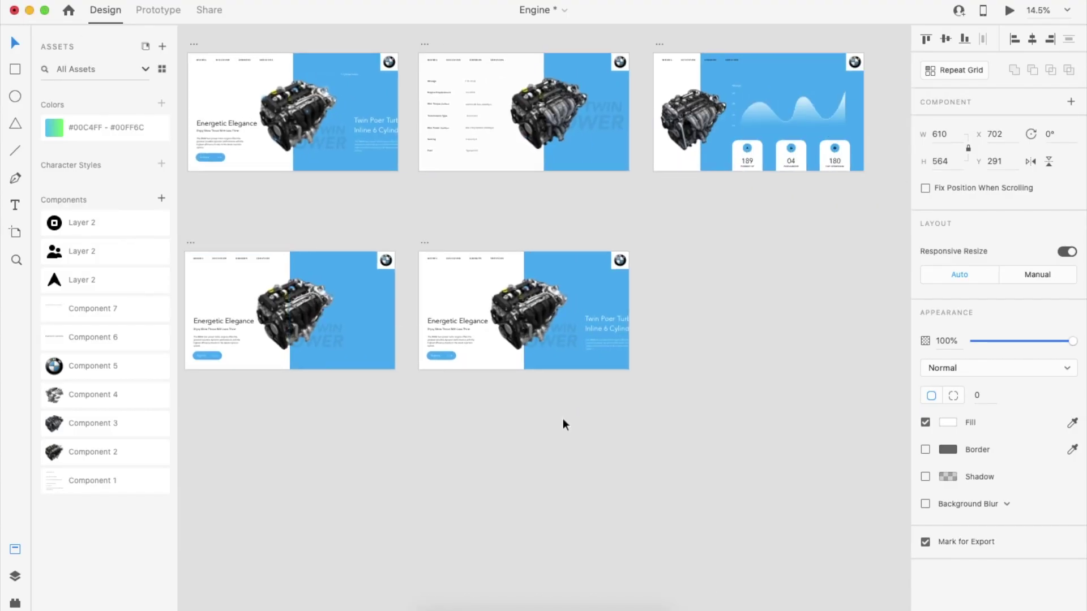
left_click(426, 243)
left_click_drag(426, 242, 661, 239)
left_click(647, 454)
scroll(648, 454, "right", 5)
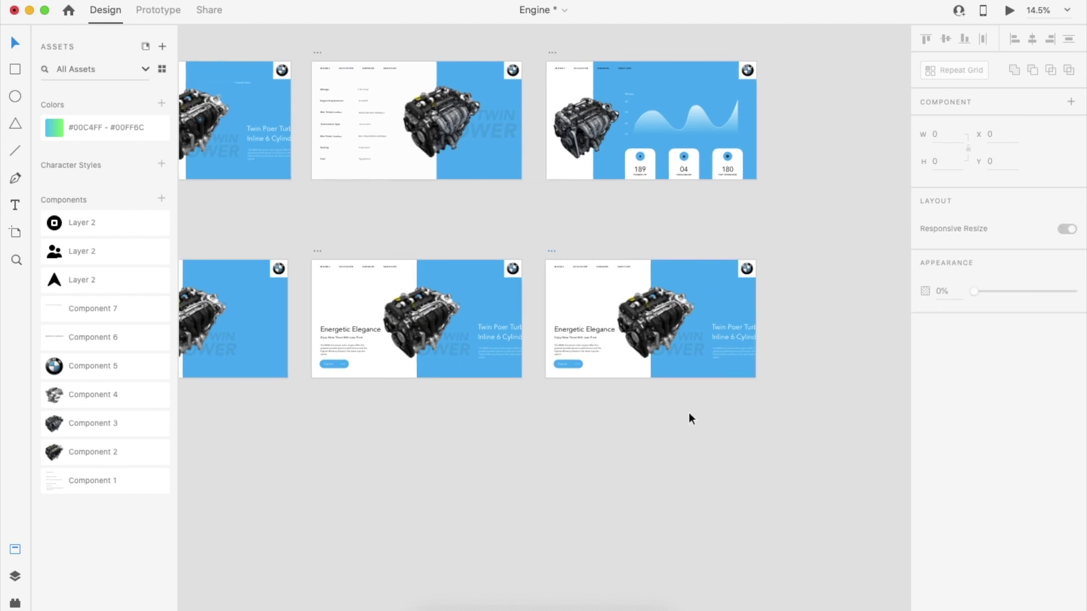
Move the Twin Poer Turbo text block on Engine – Animation – 6 right, partly beyond the artboard edge.
scroll(724, 335, "up", 3)
left_click(724, 336)
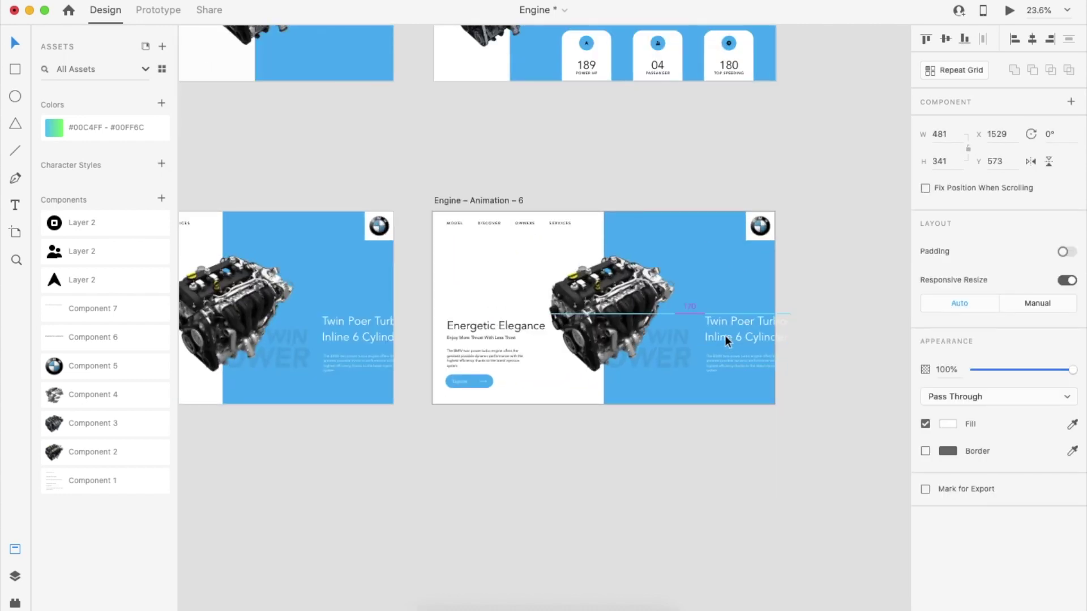
key("shift+Right")
key("shift+Right")
key("shift+Right")
key("shift+Right")
key("shift+Right")
key("shift+Right")
key("shift+Right")
key("shift+Right")
key("shift+Right")
key("shift+Right")
key("shift+Right")
key("shift+Right")
key("shift+Right")
key("shift+Right")
Shift the large TWIN POWER lettering on Engine – Animation – 6 to the right.
left_click(685, 354)
key("shift+Right")
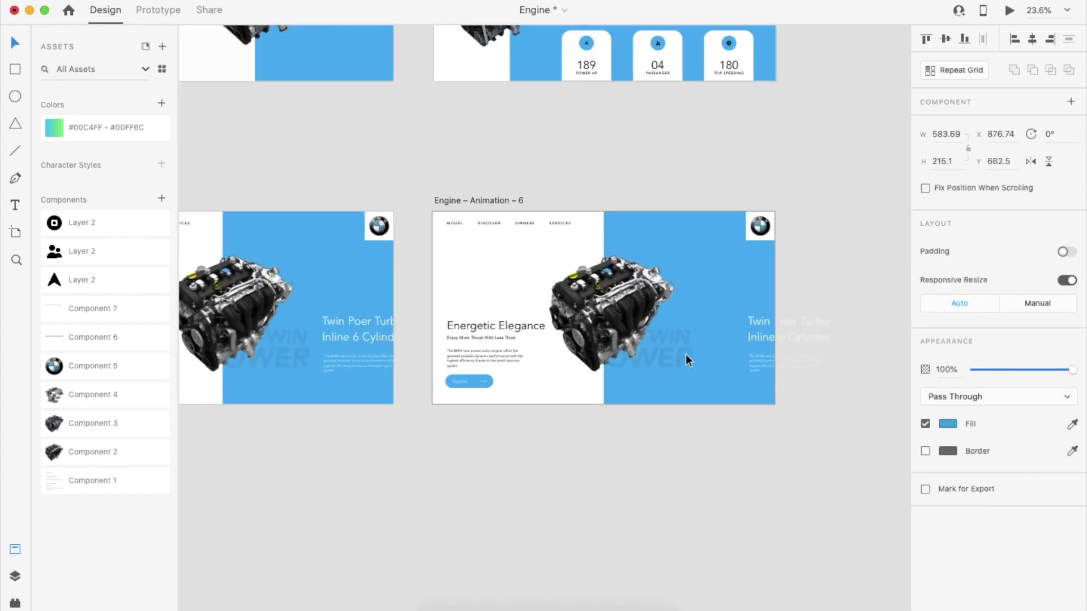
key("shift+Right")
key("shift+Right")
key("shift+Right")
key("shift+Right")
key("shift+Right")
key("shift+Right")
key("shift+Right")
key("shift+Right")
Move the Energetic Elegance text block with its Explore button downward on Engine – Animation – 6.
left_click(504, 351)
key("shift+Down")
key("shift+Down")
key("shift+Down")
key("shift+Down")
key("shift+Down")
key("shift+Down")
key("shift+Down")
key("shift+Down")
key("shift+Down")
key("shift+Down")
key("shift+Down")
key("shift+Down")
key("shift+Down")
key("shift+Down")
key("shift+Down")
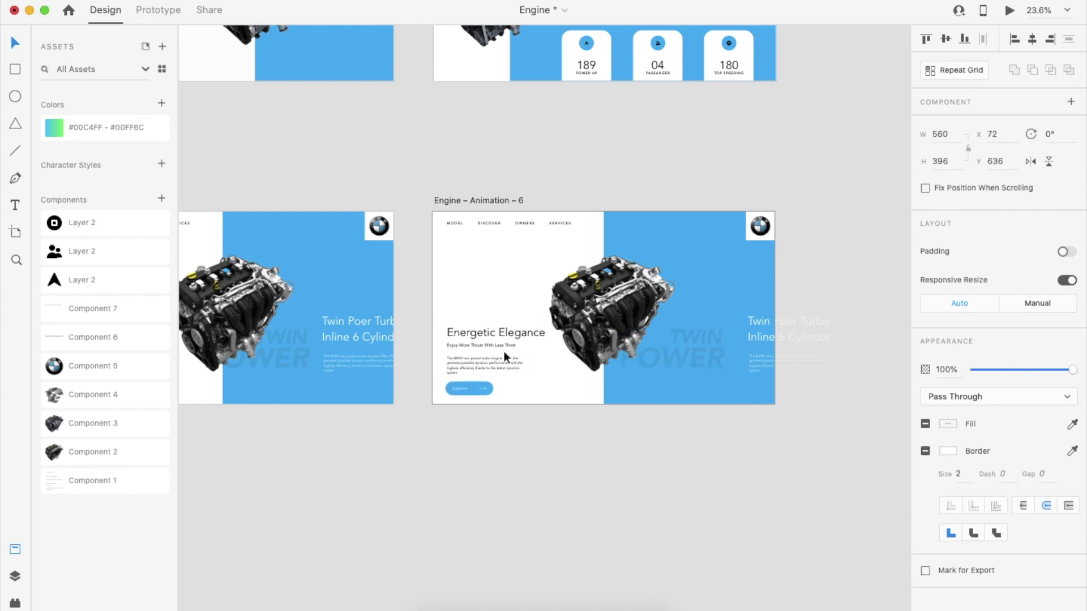
key("shift+Down")
key("shift+Down")
key("shift+Down")
key("shift+Down")
key("shift+Down")
key("shift+Down")
key("shift+Down")
Set the opacity of the Energetic Elegance block, TWIN POWER lettering and Twin Poer Turbo text to 0%.
left_click_drag(1072, 370, 769, 423)
left_click(710, 363)
left_click(787, 341, "shift")
left_click_drag(1072, 370, 812, 423)
left_click(730, 475)
Replace the engine on Engine – Animation – 6 with Engine – 1's layered engine, grouped and centred horizontally on the artboard.
scroll(713, 486, "down", 6)
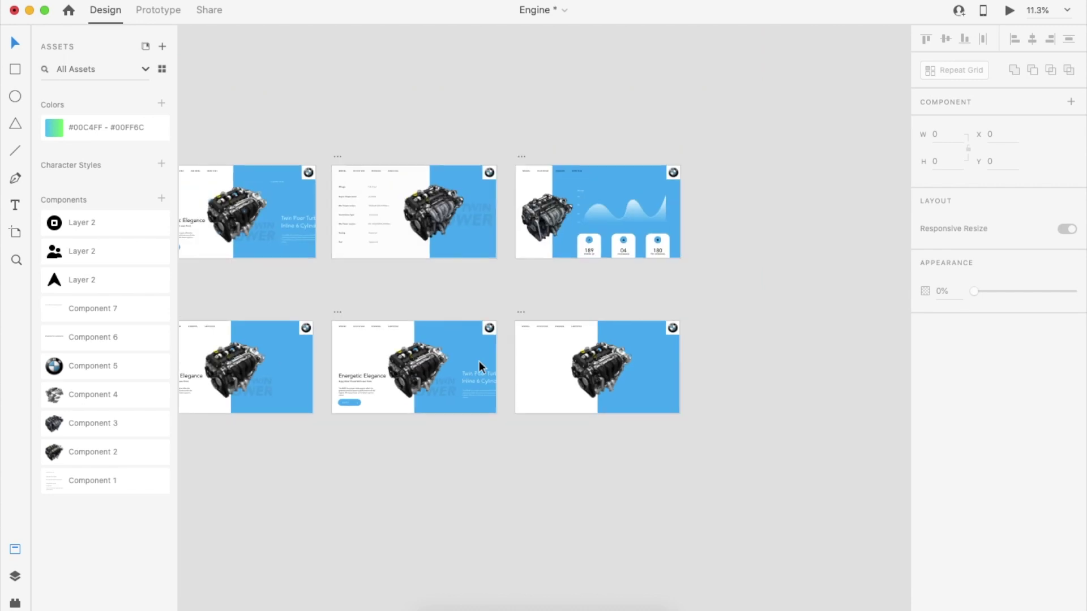
left_click(429, 208)
scroll(428, 209, "up", 3)
left_click(419, 257)
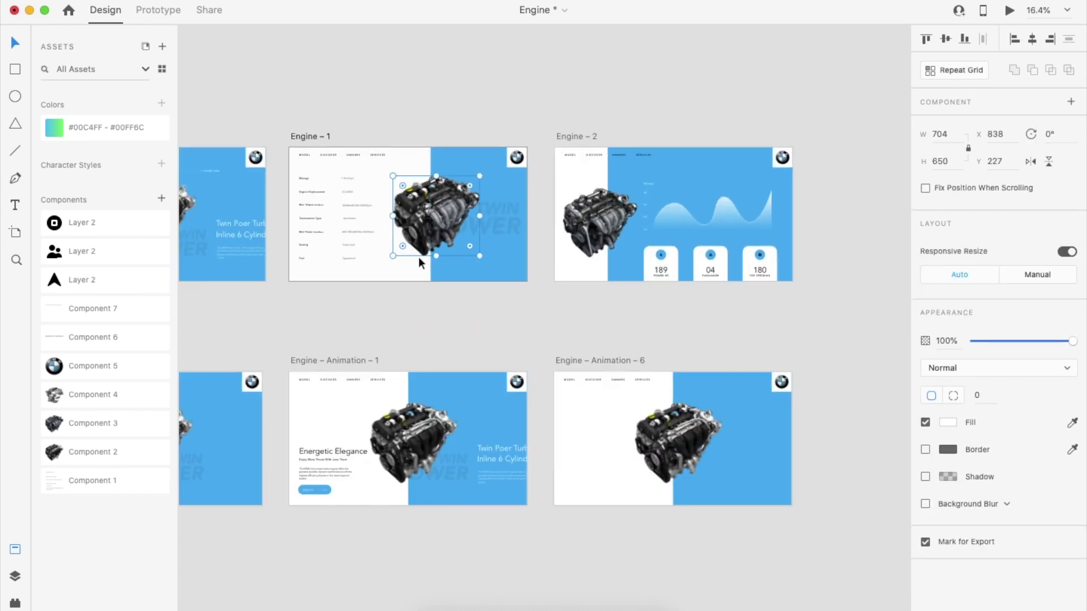
scroll(419, 257, "up", 4)
left_click(502, 168, "shift")
scroll(502, 168, "down", 10)
scroll(587, 260, "up", 6)
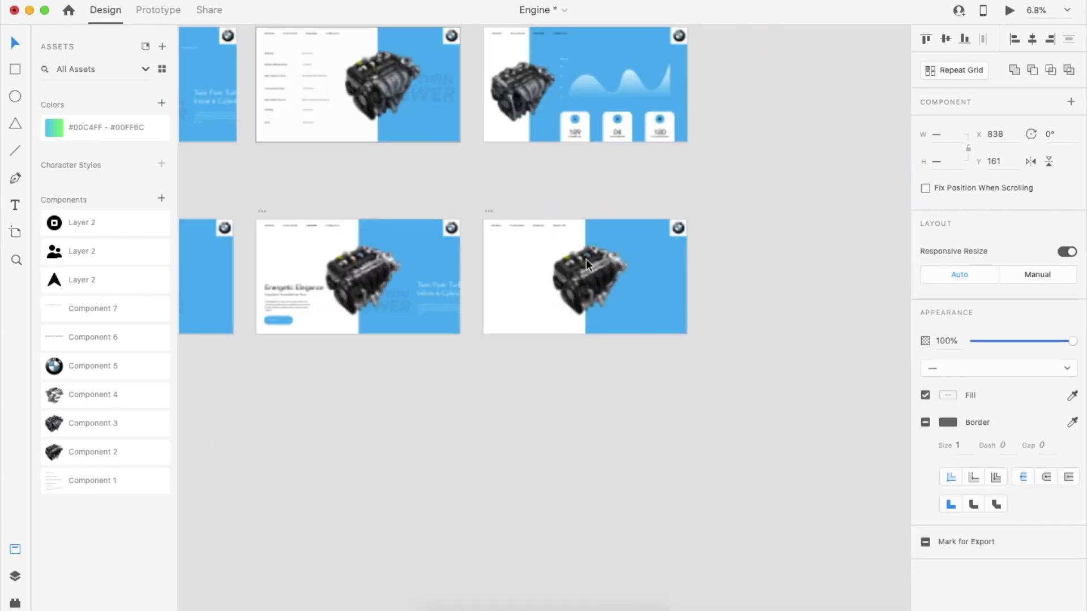
left_click(587, 260)
key("Delete")
key("super+v")
key("super+g")
left_click(1032, 38)
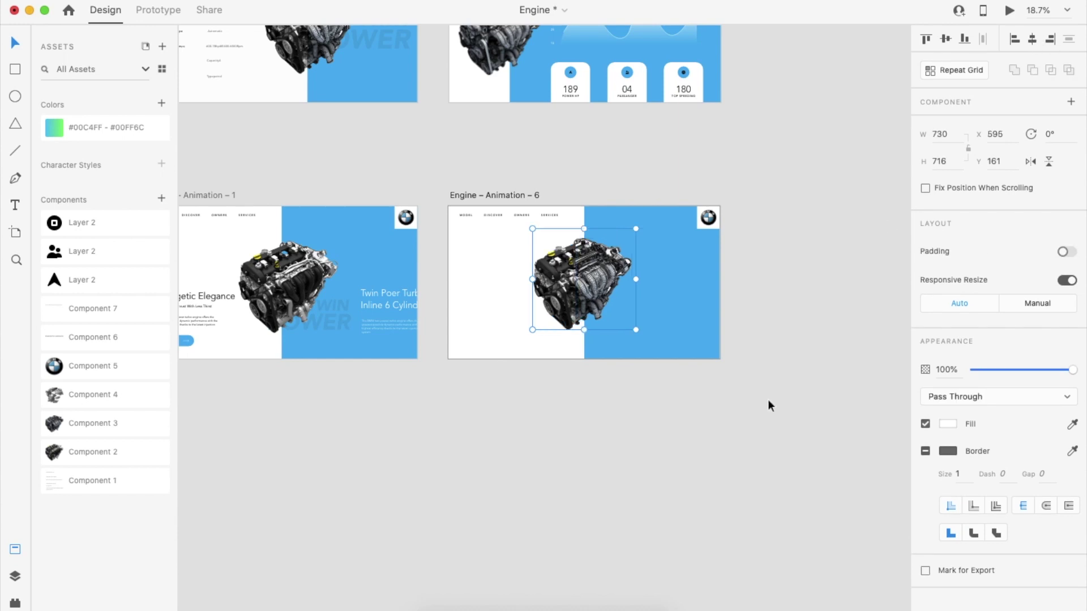
double_click(313, 325)
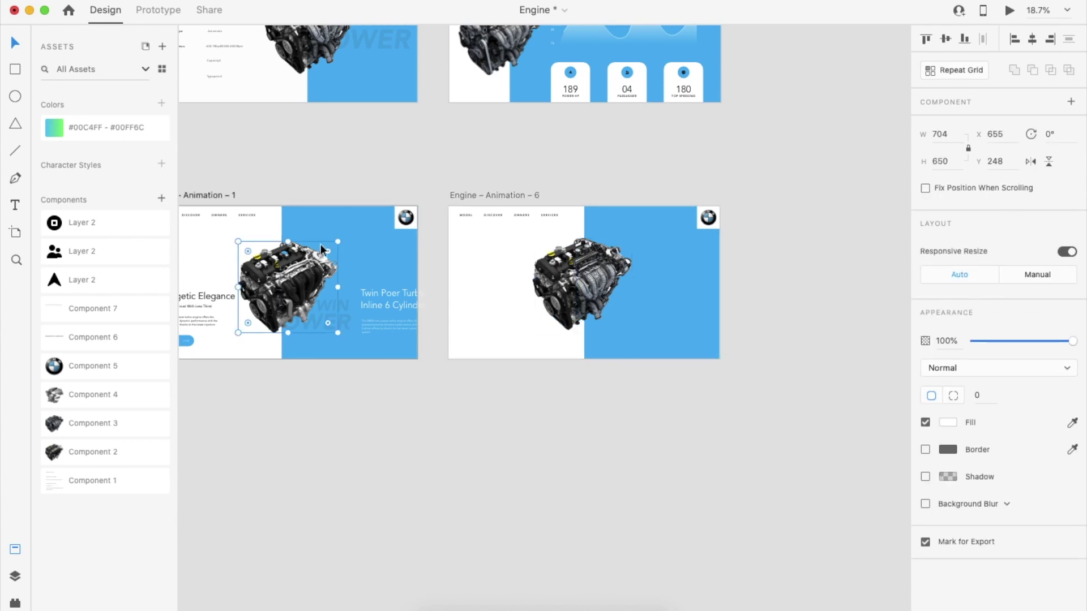
scroll(320, 244, "left", 2)
left_click(611, 283)
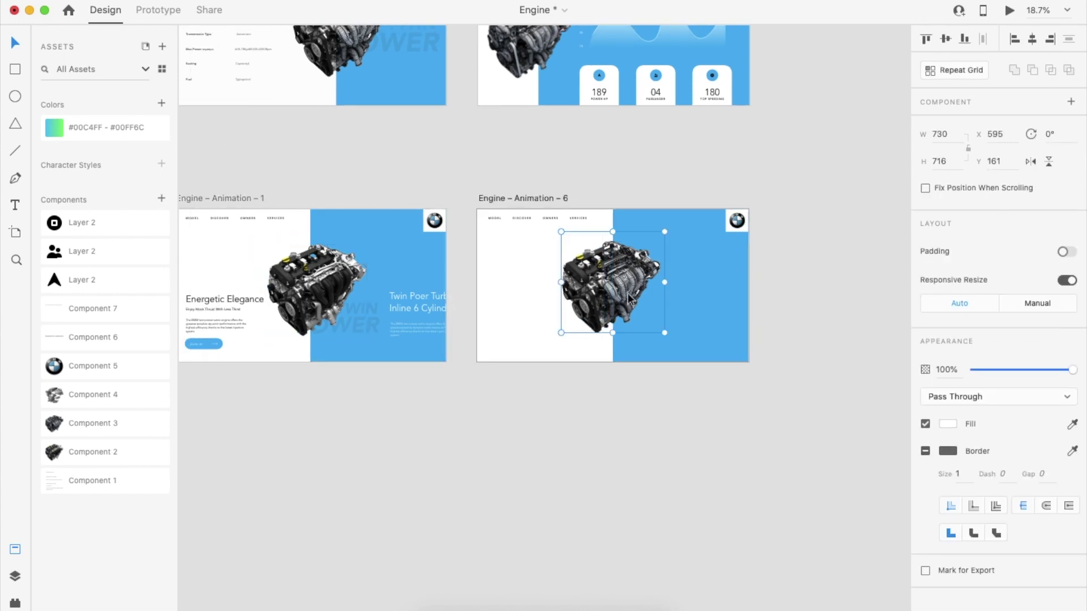
Duplicate the Engine – Animation – 6 artboard to its right.
left_click(642, 399)
left_click(530, 199)
left_click_drag(530, 200, 833, 199)
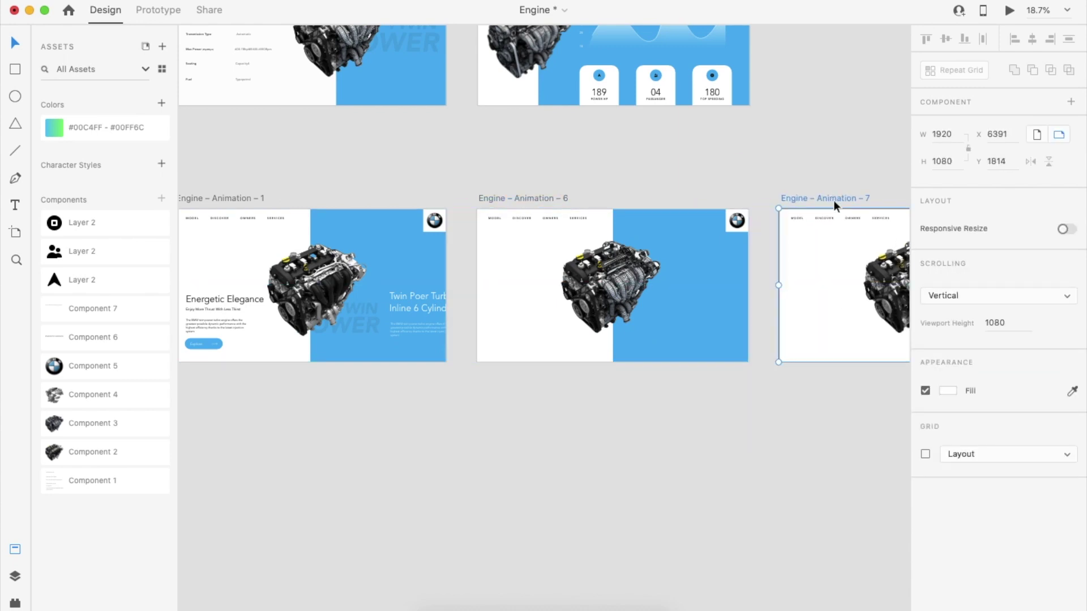
Widen the engine's masking rectangle on Engine – Animation – 7 to 763 at X 562 to uncover the full wireframe.
scroll(746, 343, "up", 5)
left_click(718, 283)
left_click_drag(679, 271, 612, 283)
key("super+z")
double_click(712, 288)
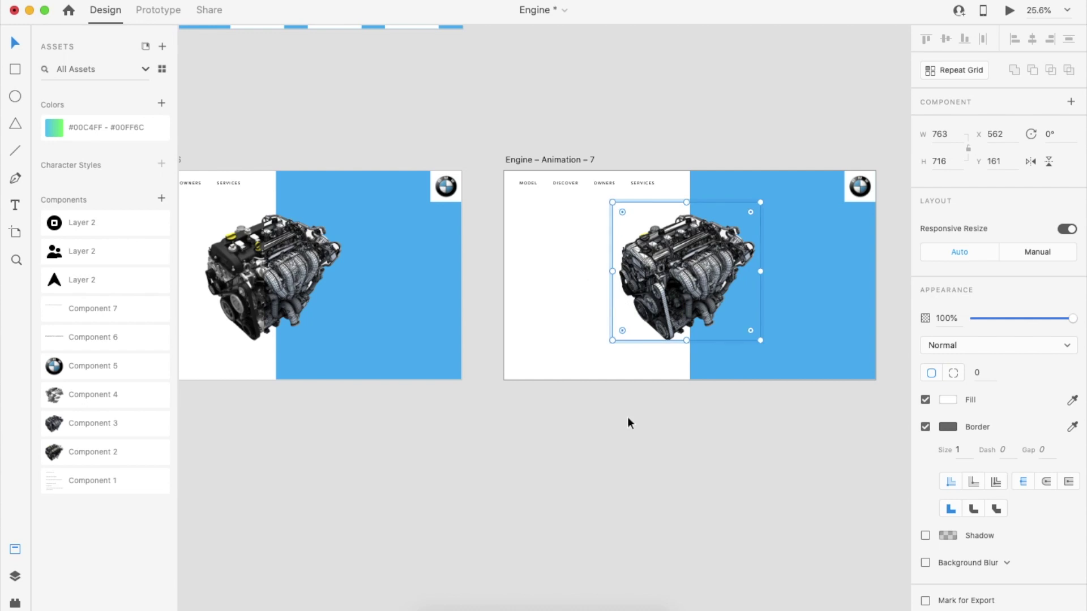
left_click(627, 417)
Copy the hidden Cylinder Turbo label and marker group onto Engine – Animation – 7 and set its opacity to 100%.
scroll(628, 416, "down", 4)
scroll(261, 362, "left", 4)
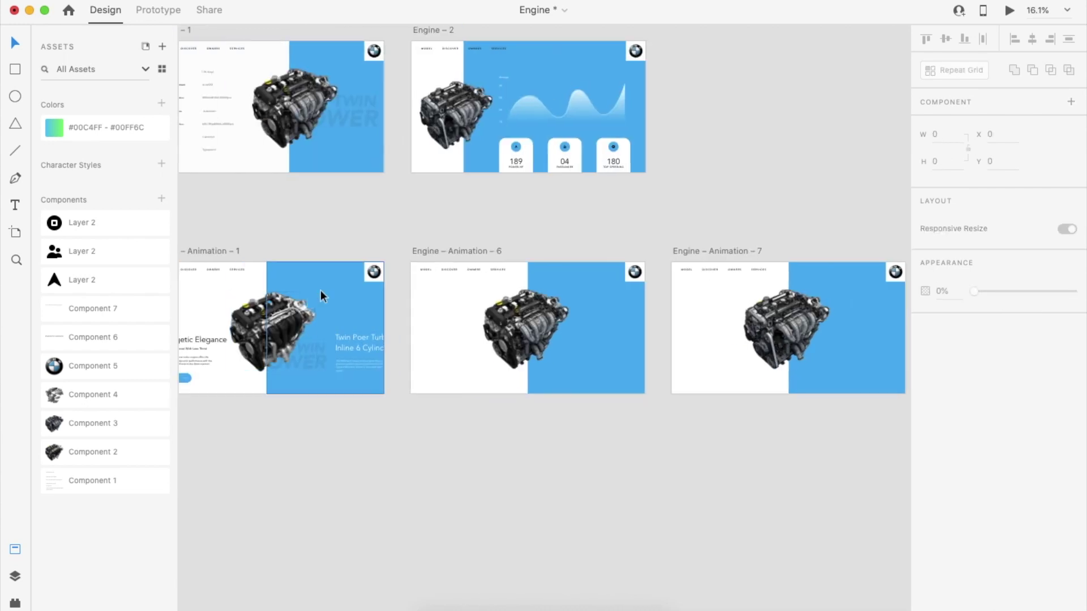
left_click(334, 283)
scroll(334, 286, "right", 10)
left_click(491, 325)
left_click_drag(974, 370, 1082, 378)
scroll(528, 349, "up", 5)
left_click(512, 471)
scroll(512, 471, "left", 7)
scroll(576, 480, "down", 2)
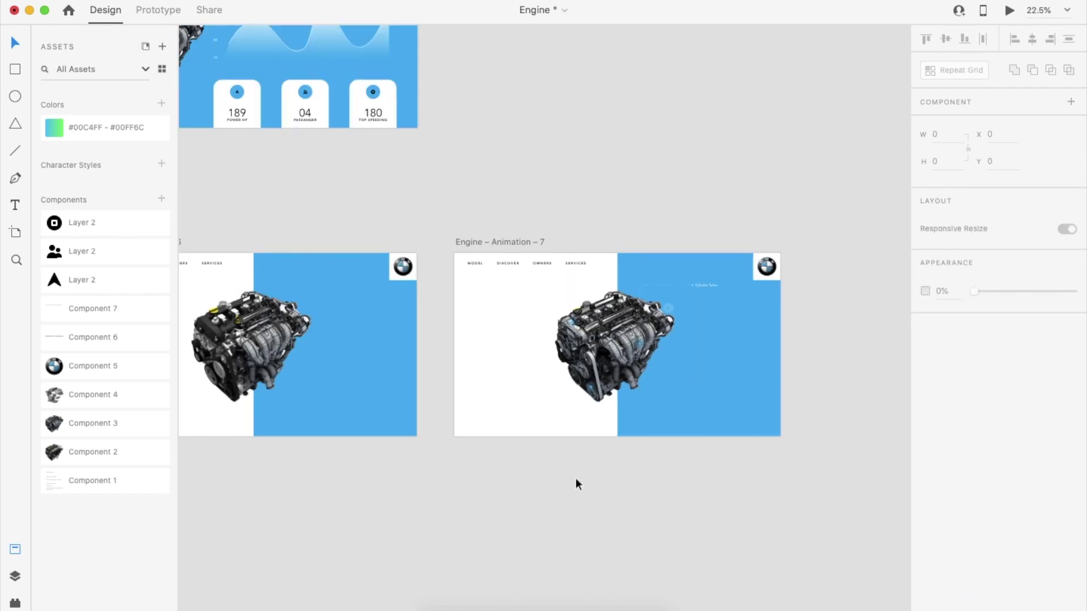
scroll(578, 478, "left", 2)
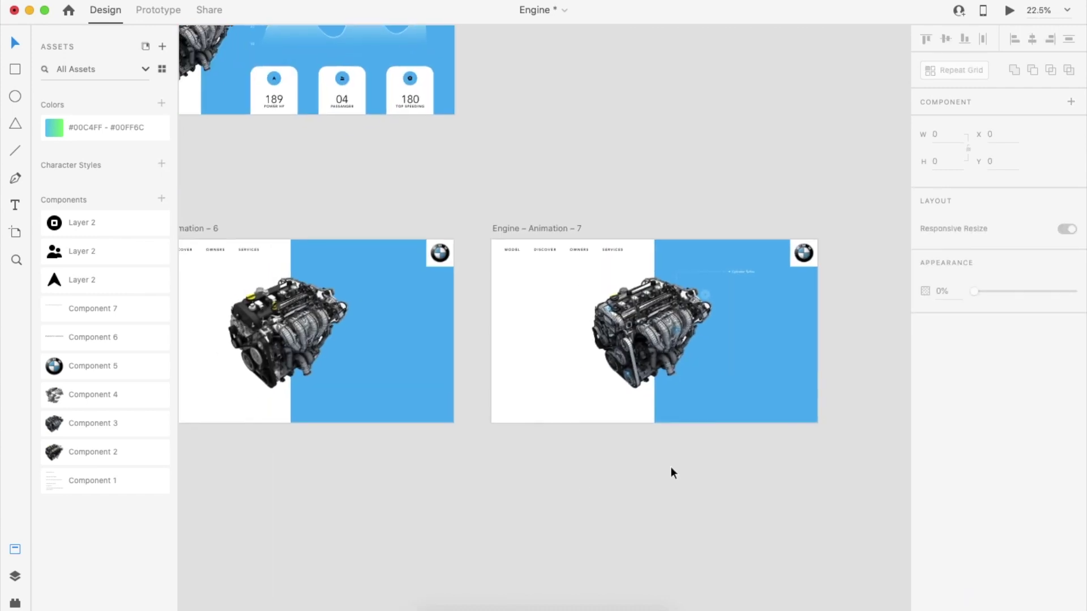
Stretch the blue rectangle on Engine – Animation – 7 leftward to fill the whole artboard.
left_click(687, 416)
left_click_drag(654, 333, 763, 335)
key("super+z")
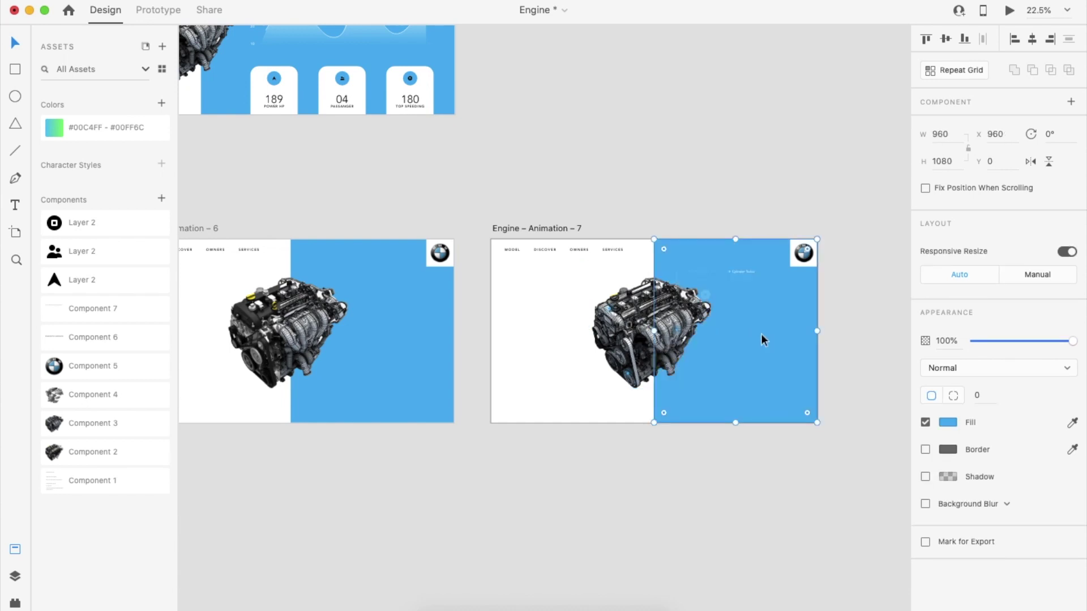
left_click_drag(654, 332, 491, 349)
key("super+z")
left_click(641, 420)
left_click_drag(655, 333, 492, 366)
left_click(629, 383)
left_click(678, 403)
left_click_drag(654, 333, 492, 360)
left_click(555, 487)
Link the engine on Engine – Animation – 1 to Engine – Animation – 6, and that artboard to Engine – Animation – 7.
scroll(554, 488, "left", 2)
scroll(554, 490, "down", 2)
scroll(434, 439, "left", 3)
left_click(384, 361)
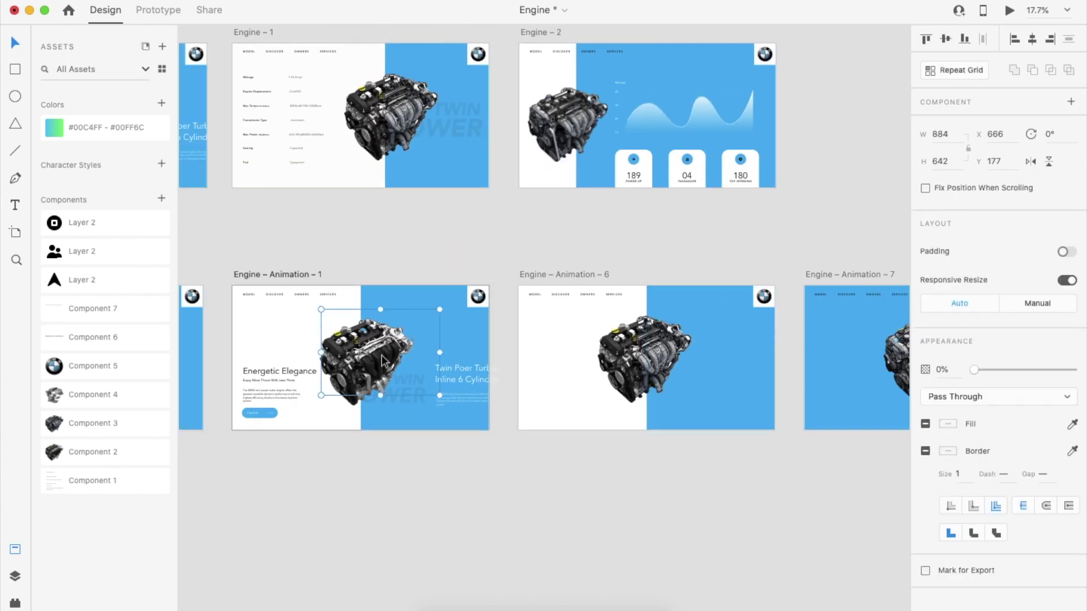
left_click(157, 10)
left_click_drag(414, 362, 544, 362)
left_click(626, 276)
left_click_drag(775, 344, 844, 357)
Preview the new transitions from Engine – Animation – 1 and check the engine's link to Engine – Animation – 6.
left_click(423, 309)
key("super+Return")
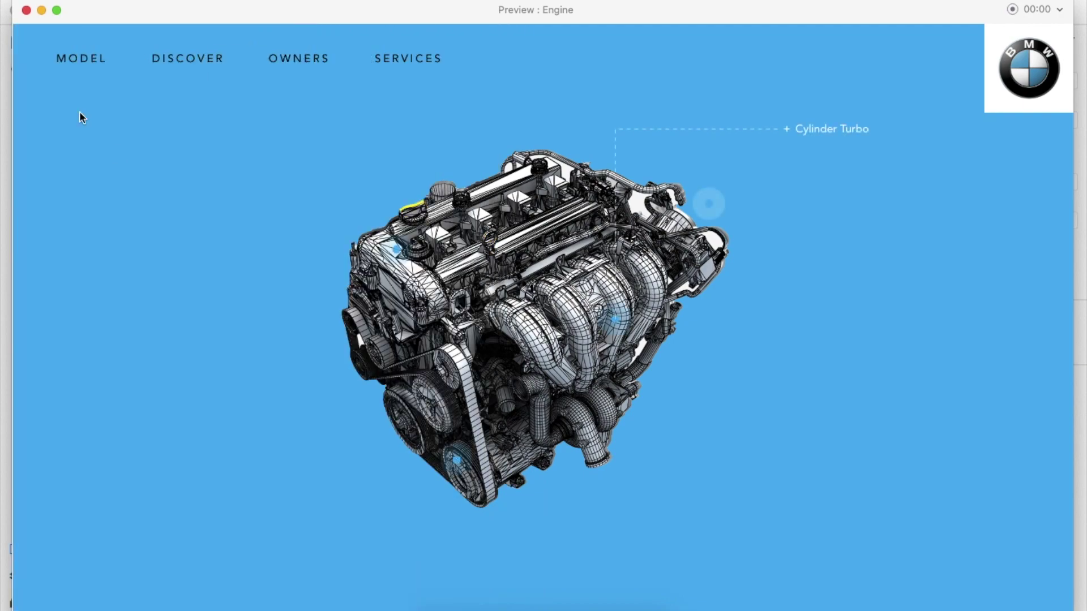
left_click(27, 11)
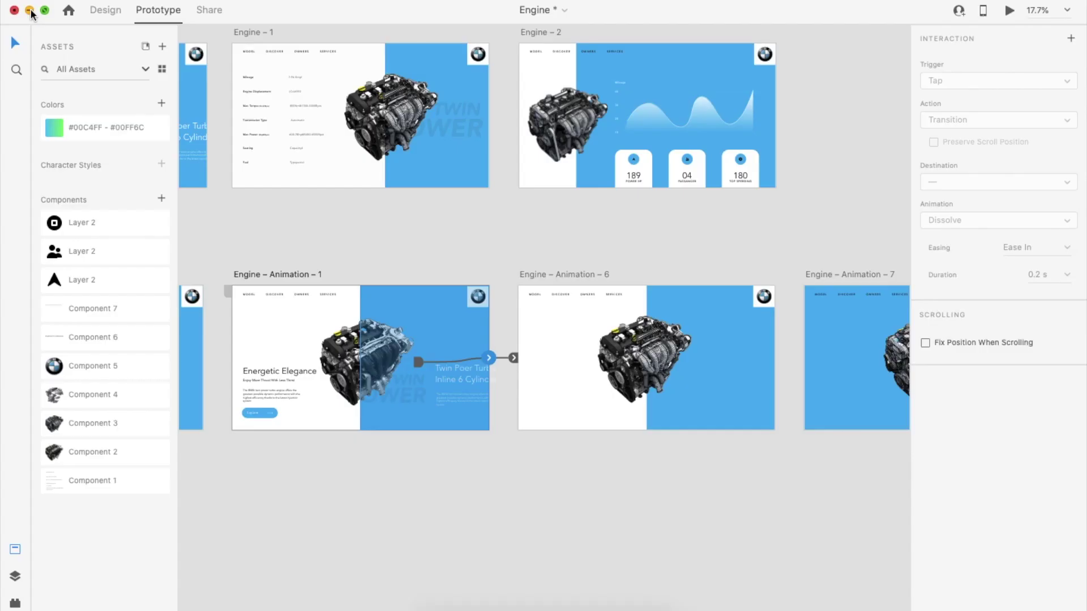
left_click(513, 358)
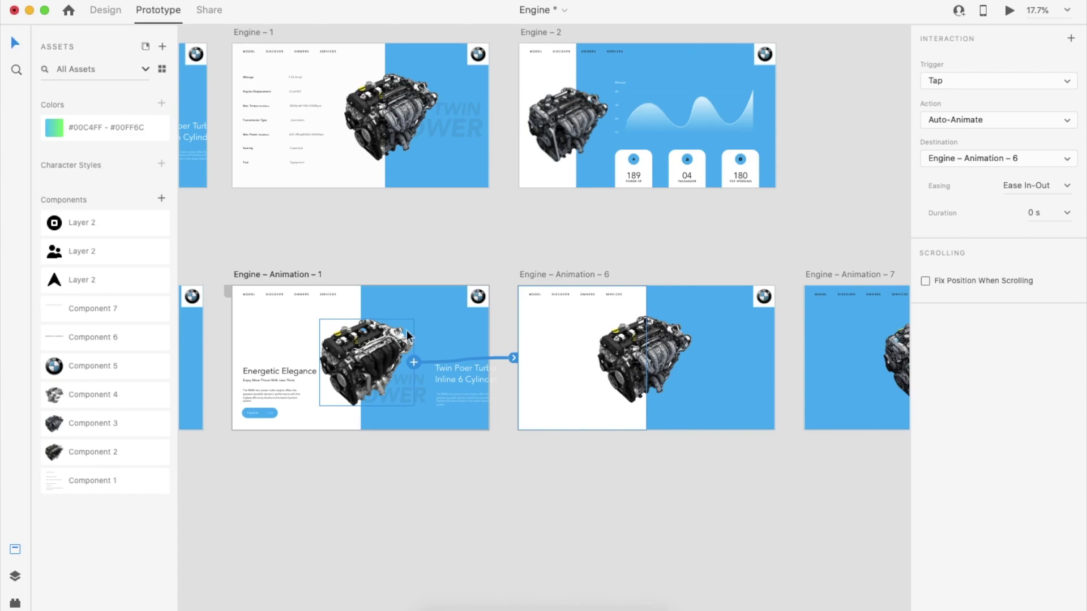
key("super+Return")
left_click(535, 338)
left_click(26, 11)
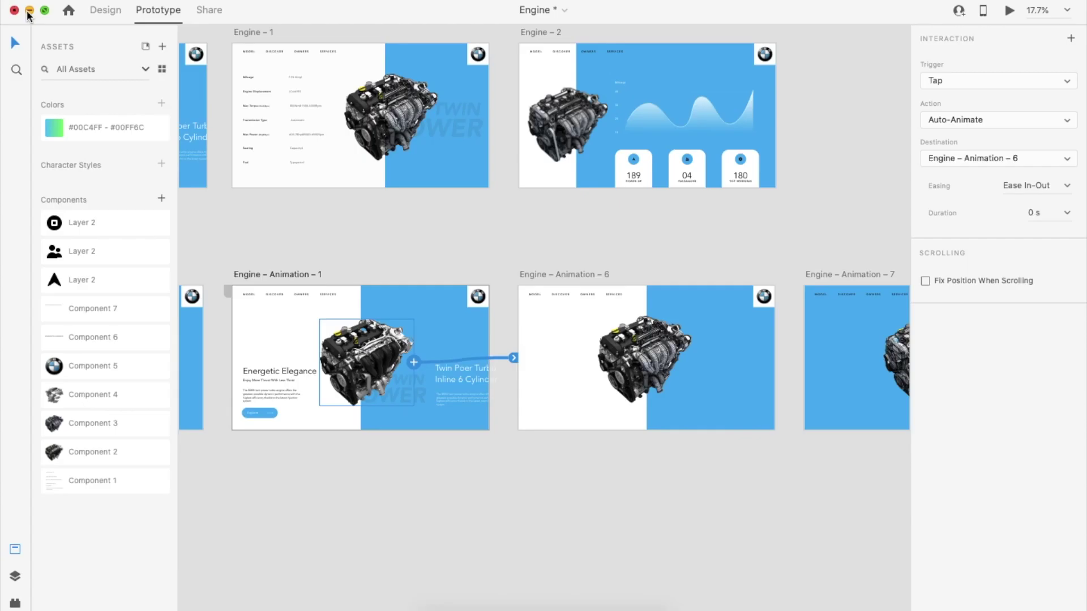
Delete the Engine – Animation – 6 and 7 artboards and duplicate Engine – Animation – 1 to its right again.
key("super+1")
key("Delete")
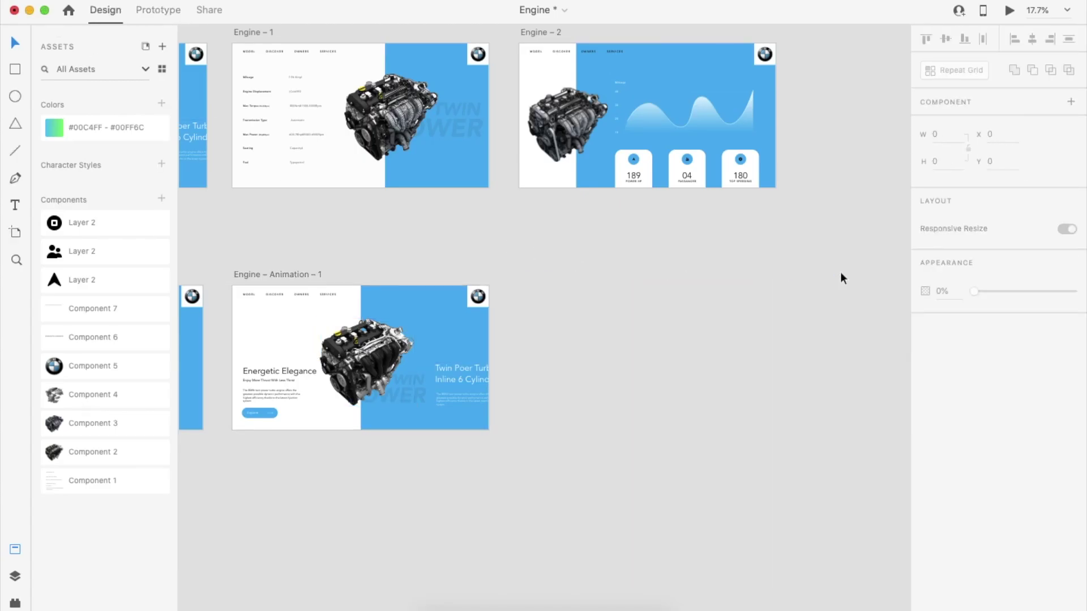
left_click(294, 274)
left_click_drag(295, 274, 585, 277)
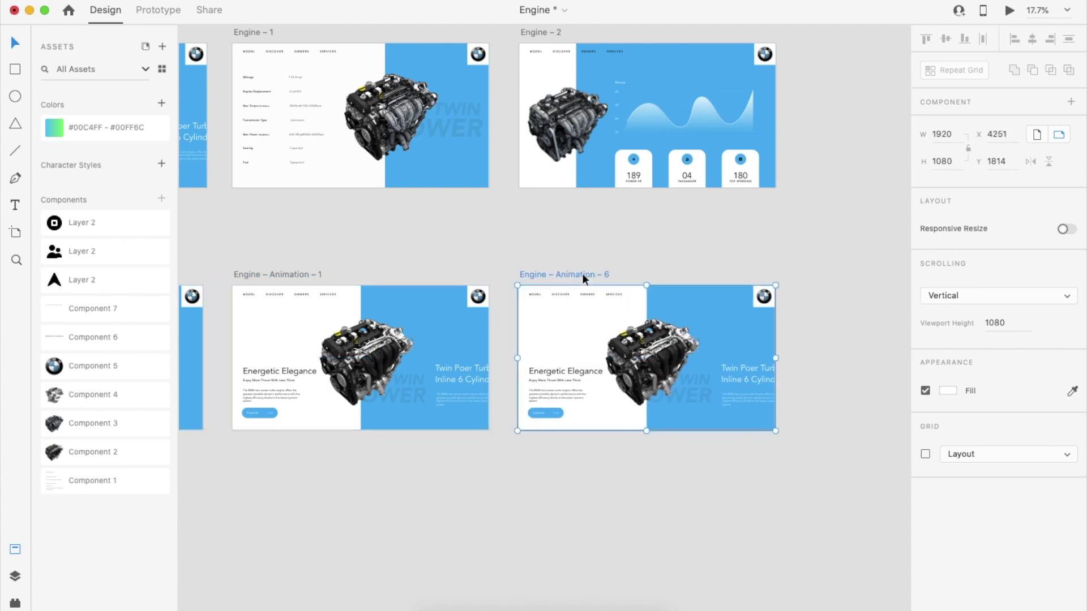
Place the wireframe engine component over the engine on Engine – Animation – 6, scaled to 693 × 647 at X 655, Y 248.
left_click(662, 375)
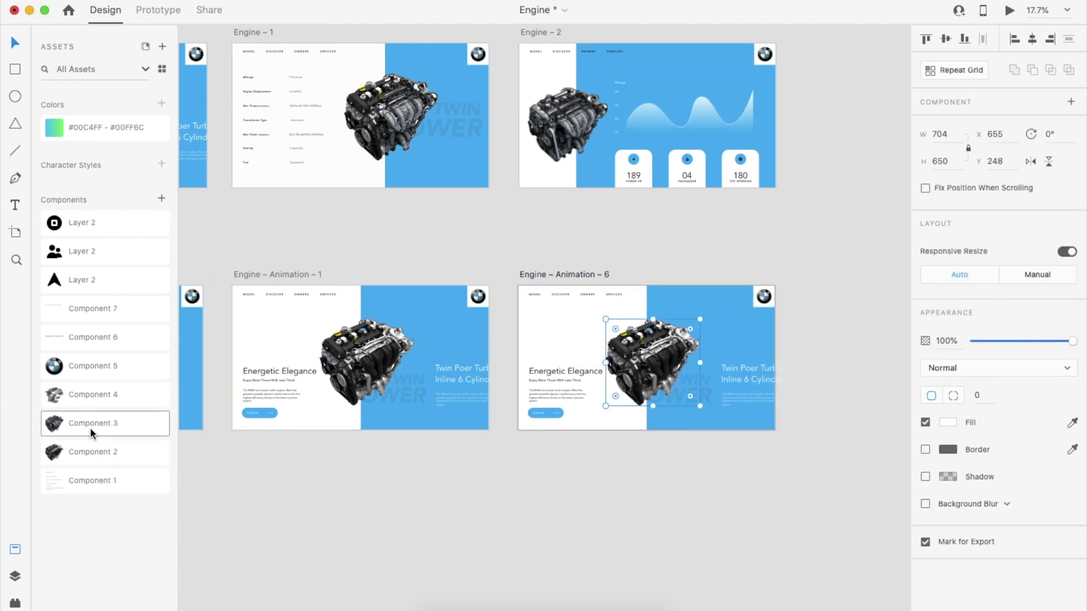
left_click_drag(106, 452, 671, 339)
scroll(671, 333, "up", 5)
left_click_drag(775, 284, 762, 324)
scroll(626, 382, "up", 3)
left_click_drag(626, 382, 624, 356)
mouse_move(781, 272)
left_mouse_down()
mouse_move(798, 255)
mouse_move(793, 262)
left_mouse_up()
left_click_drag(714, 420, 710, 419)
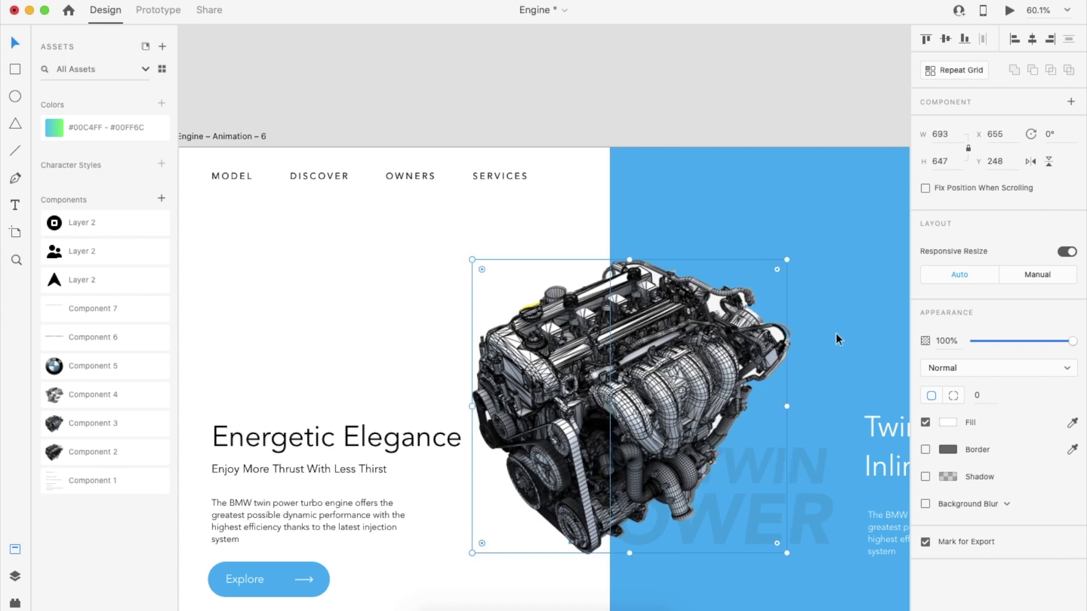
Refine the wireframe engine's fit over the photo engine to 706 × 659 at X 653, Y 241.
left_click_drag(789, 259, 793, 252)
left_click_drag(738, 376, 737, 382)
left_click_drag(793, 253, 792, 257)
scroll(789, 259, "down", 7)
Draw an 81 × 703 rectangle at the wireframe engine's left edge and mask the wireframe image with it.
scroll(789, 259, "right", 3)
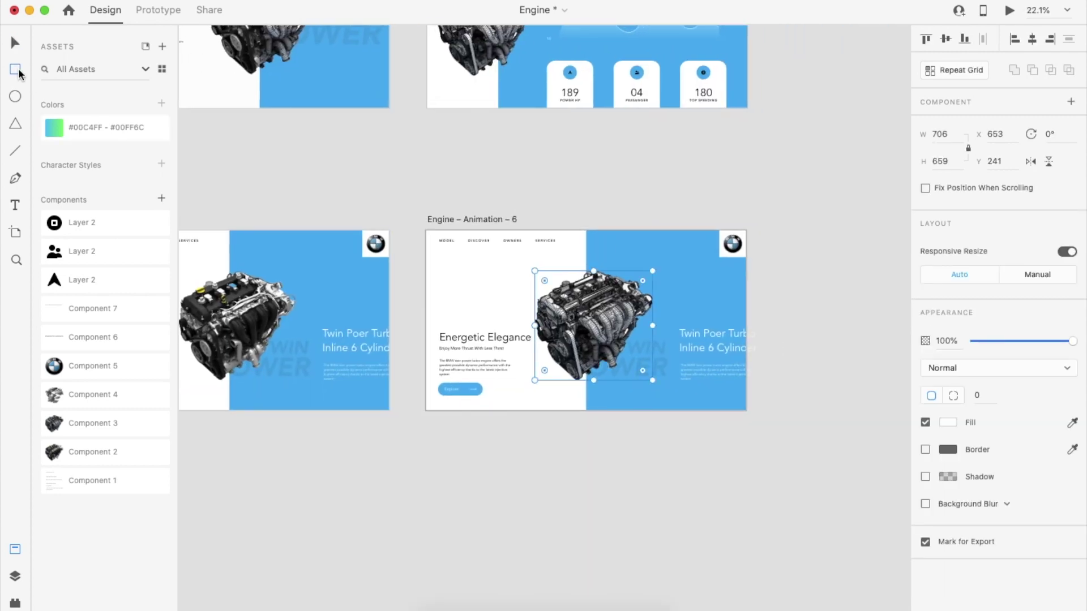
mouse_move(531, 263)
left_mouse_down()
mouse_move(557, 325)
mouse_move(545, 381)
left_mouse_up()
key("v")
left_click(645, 302, "shift")
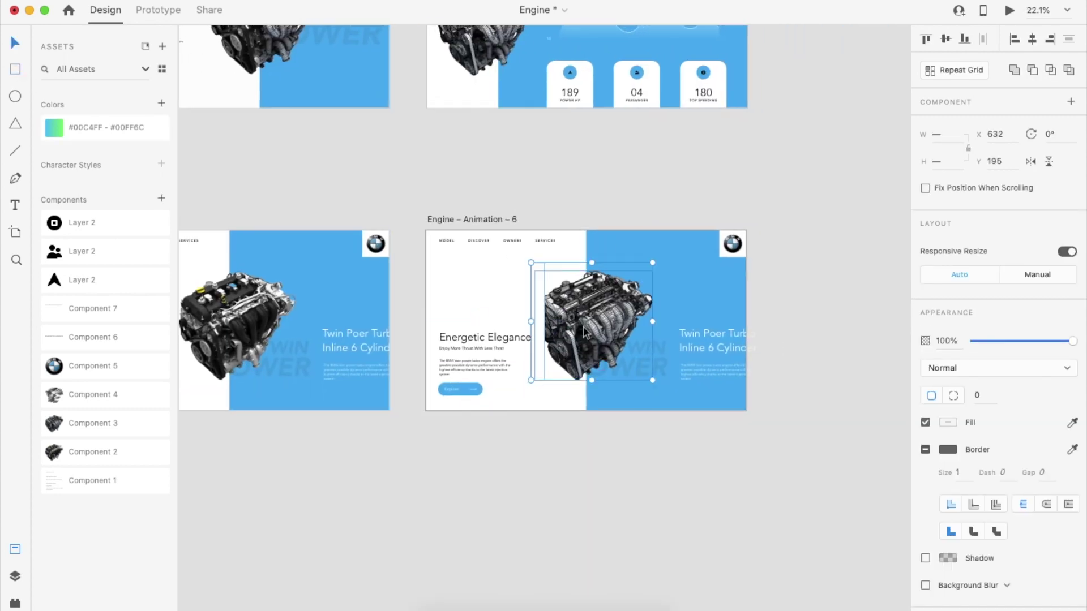
key("super+shift+m")
double_click(544, 324)
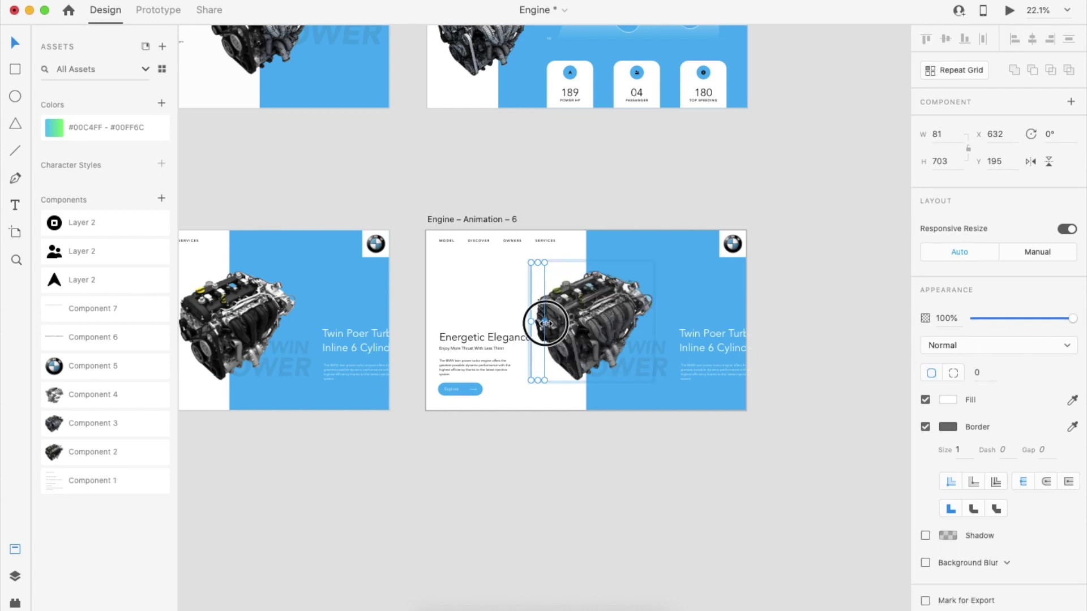
left_click(552, 447)
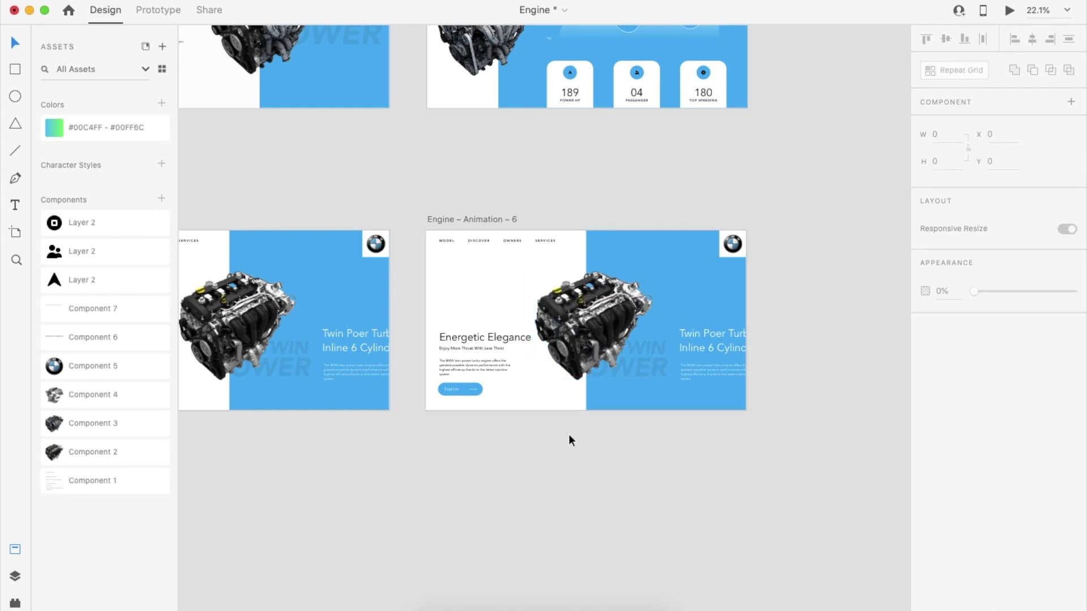
Move the Twin Poer Turbo heading and paragraph on Engine – Animation – 6 270 px to the right, past the artboard edge.
scroll(569, 434, "down", 3)
left_click(657, 383)
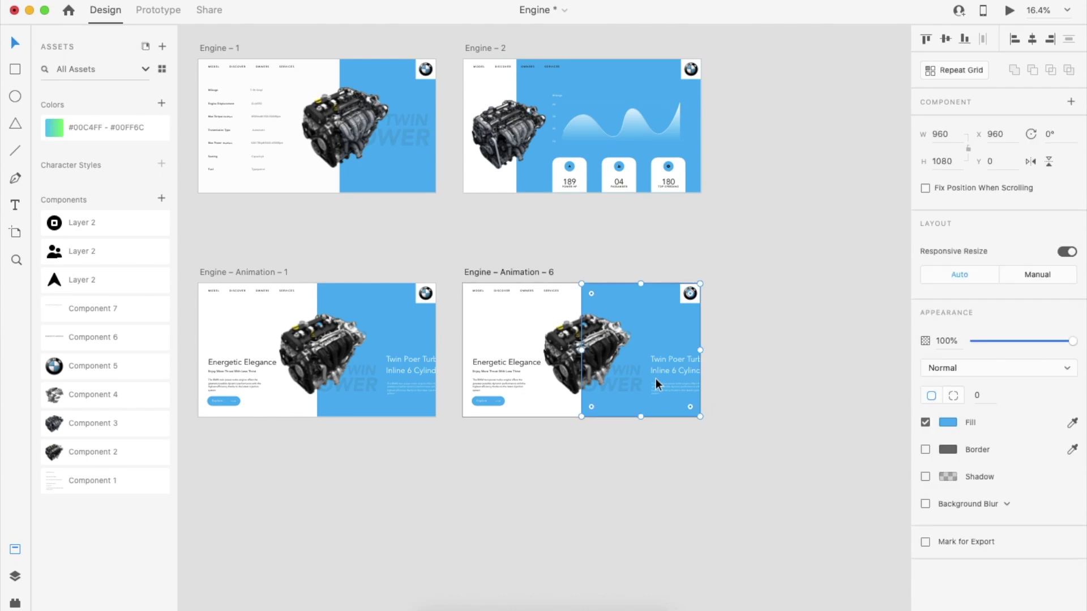
left_click(668, 385)
scroll(668, 386, "up", 3)
key("shift+Right")
key("shift+Right")
key("shift+Right")
key("shift+Right")
key("shift+Right")
key("shift+Right")
key("shift+Right")
key("shift+Right")
key("shift+Right")
key("shift+Right")
key("shift+Right")
key("shift+Right")
key("shift+Right")
key("shift+Right")
key("shift+Right")
key("shift+Right")
key("shift+Right")
key("shift+Right")
key("shift+Right")
key("shift+Right")
key("shift+Right")
key("shift+Right")
key("shift+Right")
key("shift+Right")
key("shift+Right")
key("shift+Right")
key("shift+Right")
Shift the large TWIN POWER background text on Engine – Animation – 6 right by 170 px to X 1046.74.
left_click(624, 386)
key("shift+Right")
key("shift+Right")
key("shift+Right")
key("shift+Right")
key("shift+Right")
key("shift+Right")
key("shift+Right")
key("shift+Right")
key("shift+Right")
key("shift+Right")
key("shift+Right")
key("shift+Right")
key("shift+Right")
key("shift+Right")
key("shift+Right")
key("shift+Right")
key("shift+Right")
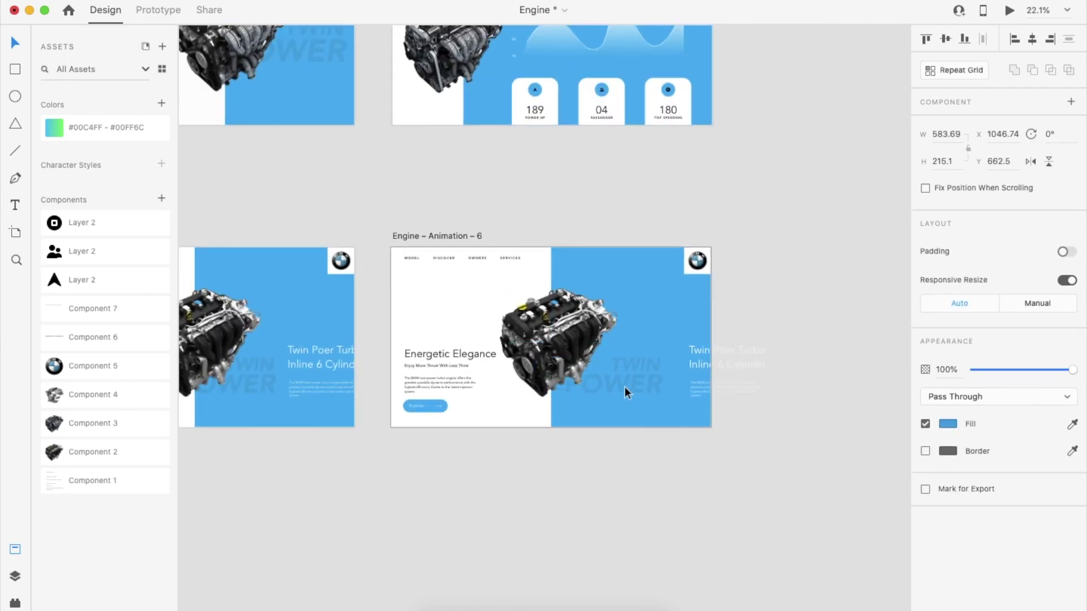
Make the TWIN POWER text, the Twin Poer Turbo block and the Energetic Elegance content on Engine – Animation – 6 fully transparent.
left_click(695, 387, "shift")
left_click_drag(993, 371, 966, 372)
left_click(474, 392)
Duplicate the Engine – Animation – 6 artboard to its right.
left_click(440, 225)
left_click_drag(441, 226, 807, 235)
scroll(837, 182, "right", 5)
On Engine – Animation – 7, narrow the white panel and widen the blue panel leftward to 1568 at X 352.
left_click(702, 341)
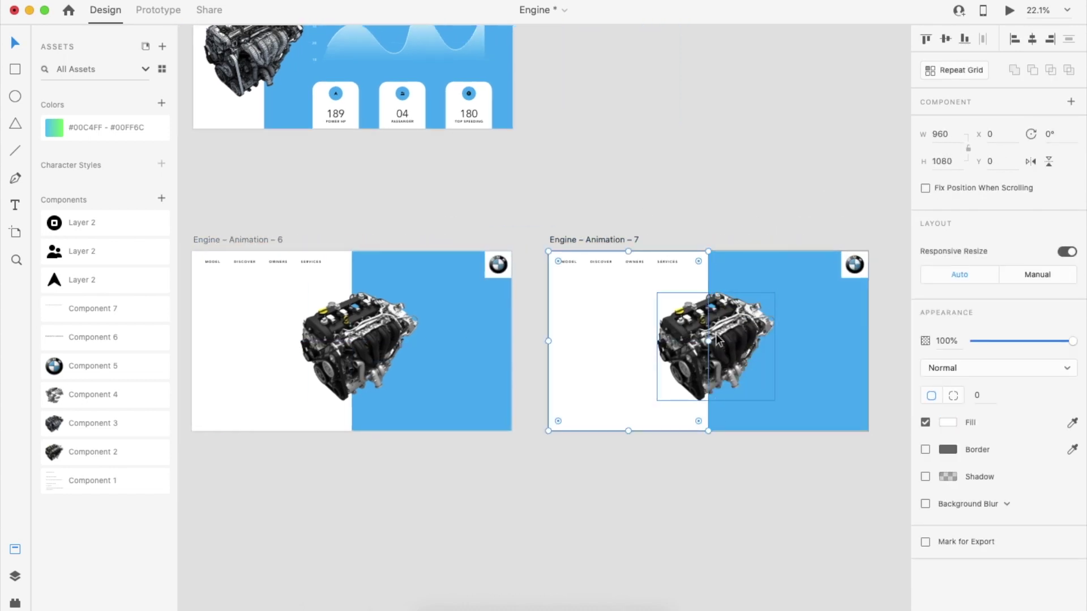
left_click_drag(707, 343, 611, 368)
left_click(710, 415)
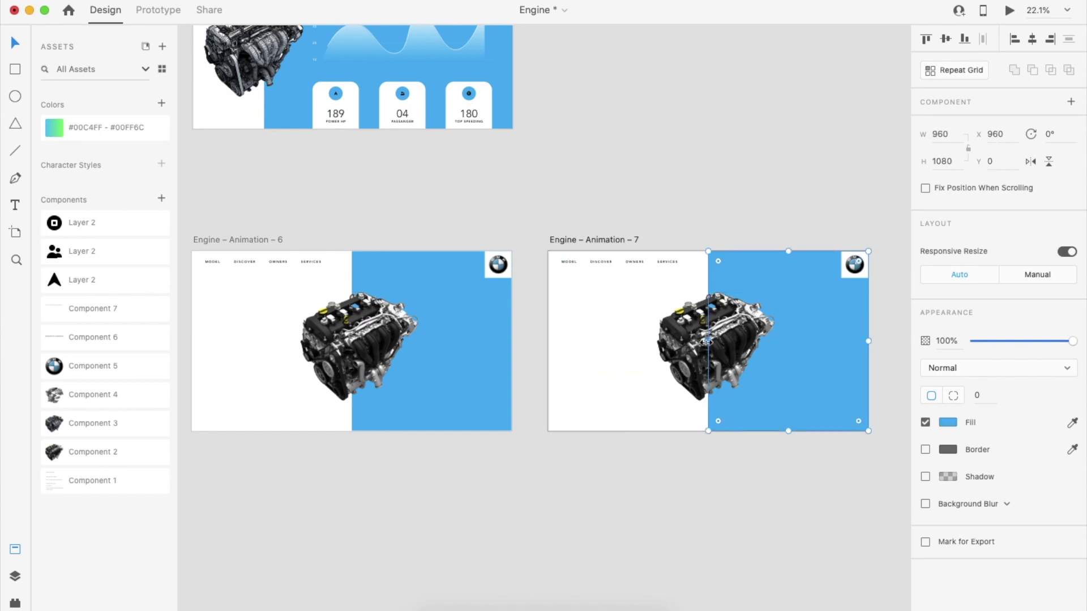
left_click_drag(707, 342, 609, 358)
Duplicate the Engine – Animation – 7 artboard to its right.
scroll(609, 358, "down", 3)
scroll(594, 368, "right", 2)
left_click_drag(523, 278, 767, 275)
scroll(709, 379, "right", 6)
Widen the wireframe engine's mask on Engine – Animation – 8 to 745 × 703 so it covers the whole engine.
left_click(709, 380)
scroll(461, 352, "up", 5)
left_click(452, 361)
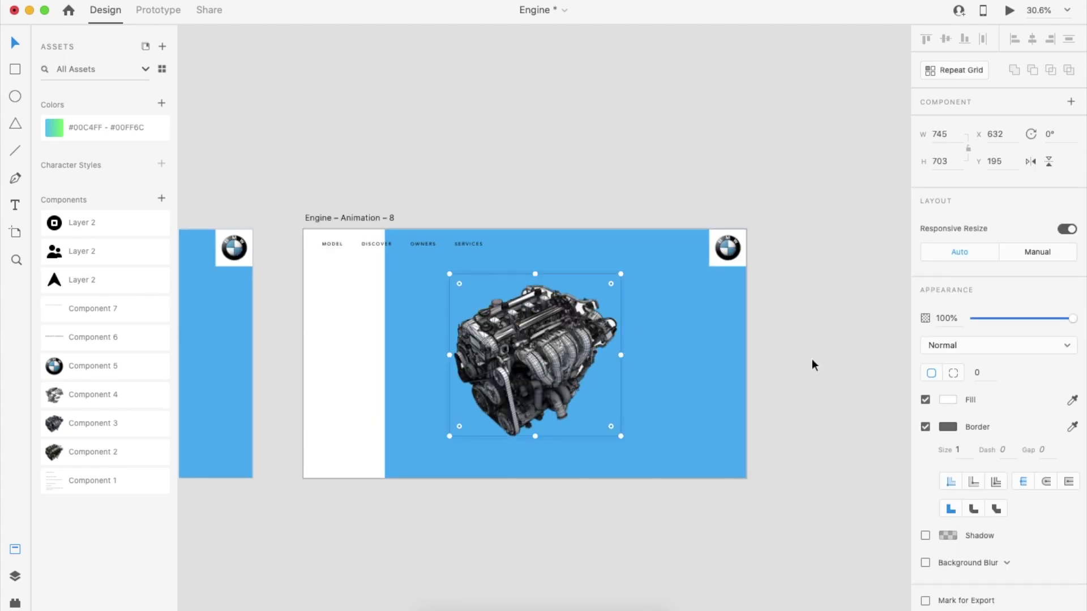
left_click(812, 360)
Copy the hidden Cylinder Turbo callout group from the Engine – Animation artboard onto Engine – Animation – 8.
scroll(812, 360, "down", 3)
scroll(369, 402, "left", 8)
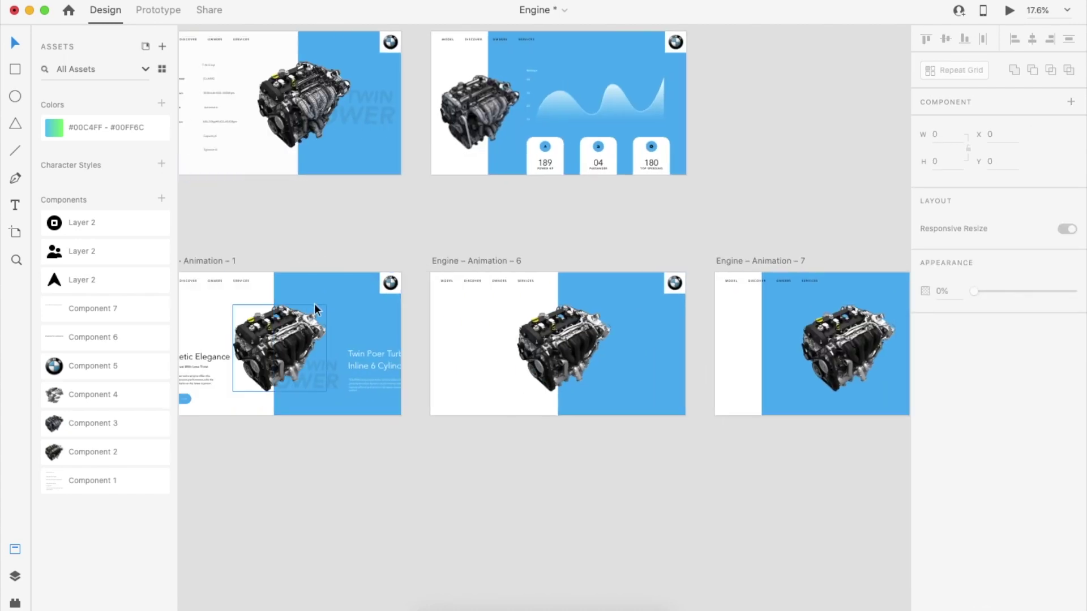
left_click(314, 303)
scroll(314, 304, "right", 10)
left_click(700, 356)
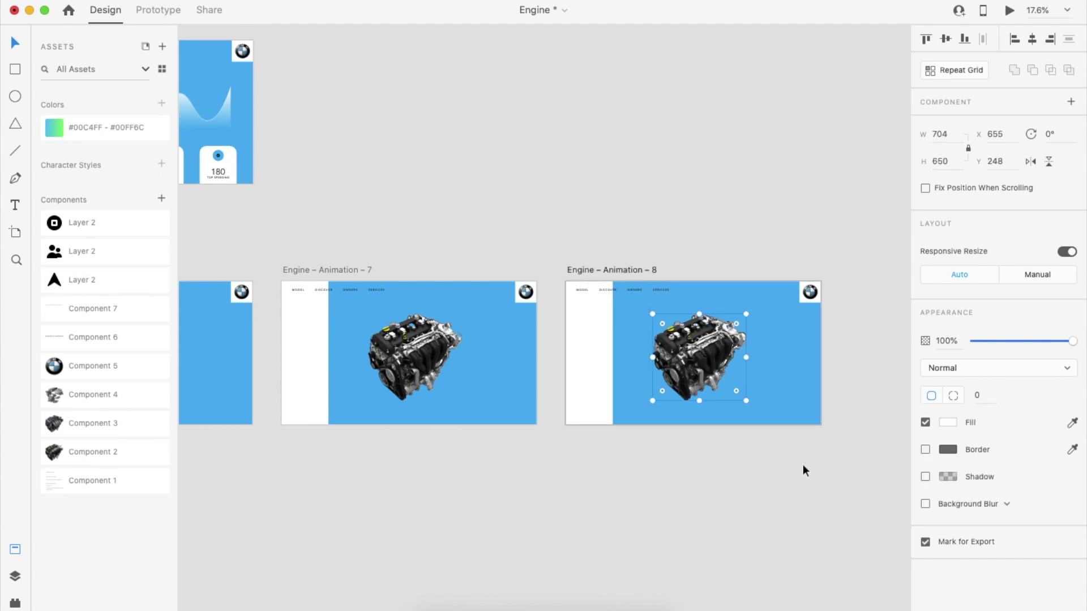
scroll(759, 484, "left", 10)
left_click(369, 305)
scroll(369, 304, "left", 2)
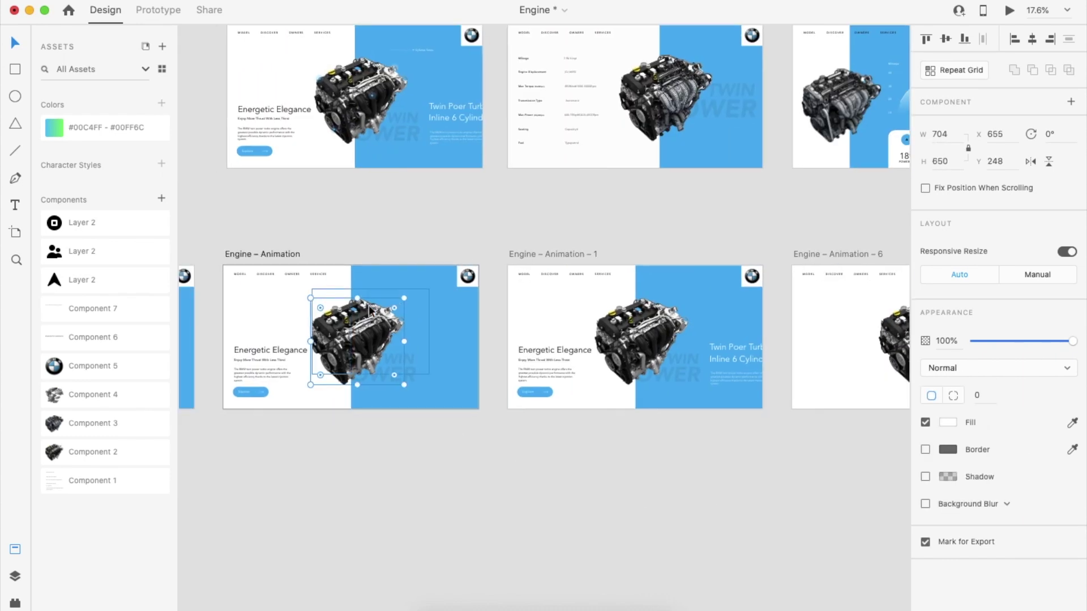
left_click(392, 290)
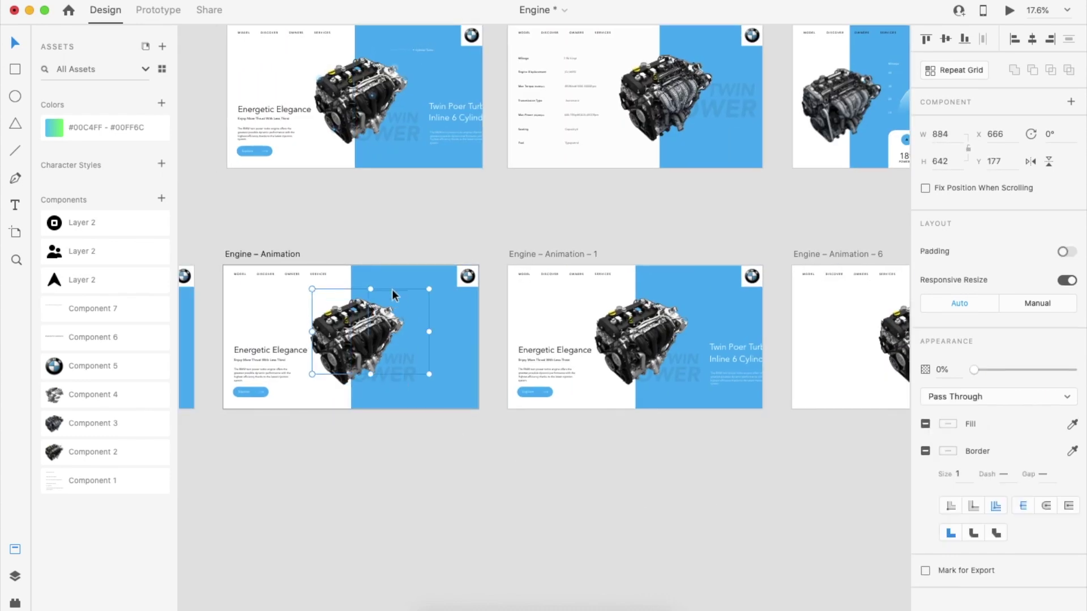
key("super+c")
scroll(391, 290, "right", 10)
left_click(480, 345)
key("super+v")
Set the pasted callout group's opacity to 100% on Engine – Animation – 8.
left_click_drag(977, 371, 1076, 370)
scroll(544, 359, "up", 3)
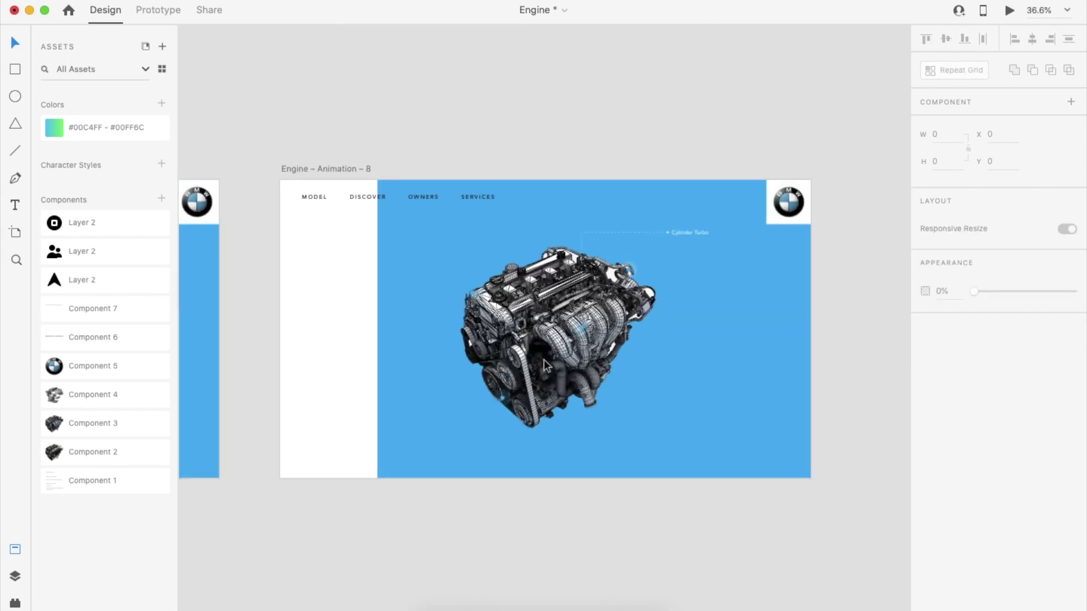
left_click(579, 328)
left_click(570, 509)
Link the engine on Engine – Animation – 1 to Engine – Animation – 6 with a Tap-triggered Auto-Animate interaction.
scroll(569, 517, "down", 3)
scroll(569, 516, "down", 2)
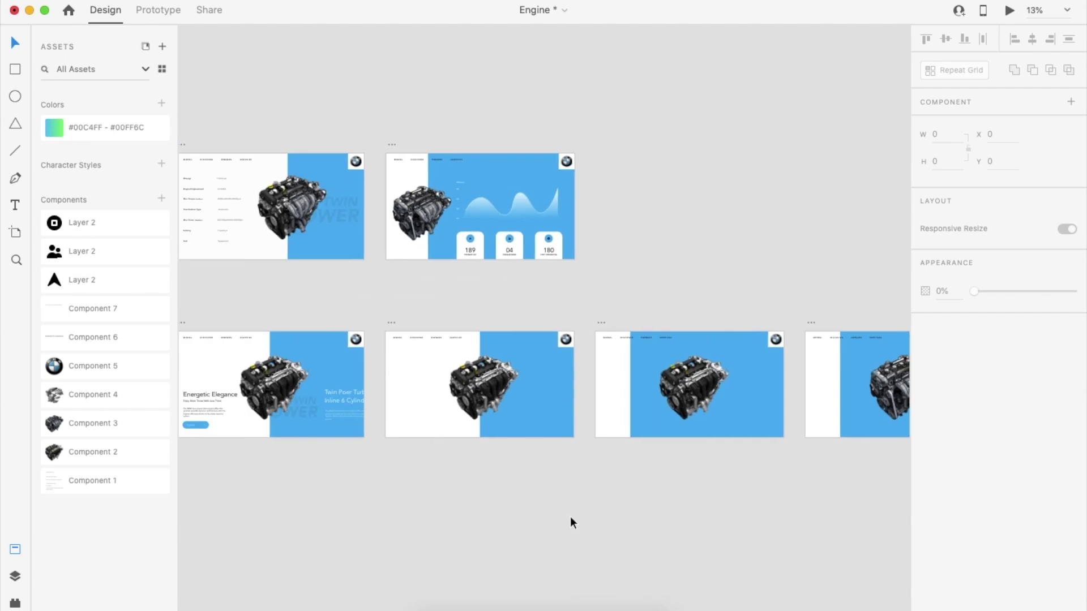
scroll(570, 517, "right", 3)
left_click(357, 368)
key("ctrl+Tab")
left_click_drag(392, 363, 541, 374)
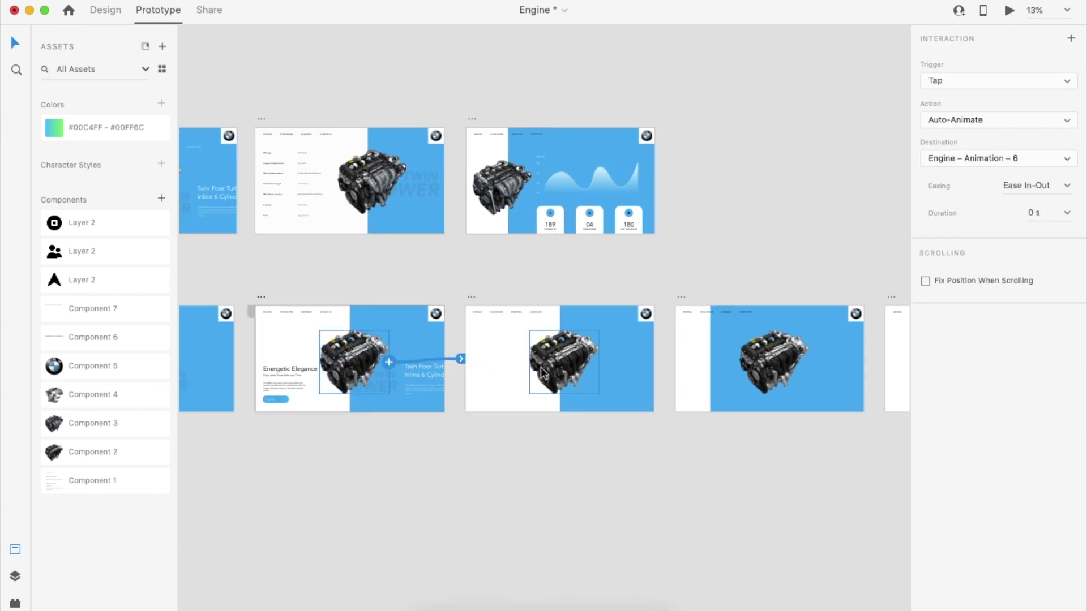
Link the Engine – Animation – 6 artboard to Engine – Animation – 7 with a 1.5 s Auto-Animate and change its trigger type.
left_click(478, 294)
left_click_drag(660, 359, 698, 371)
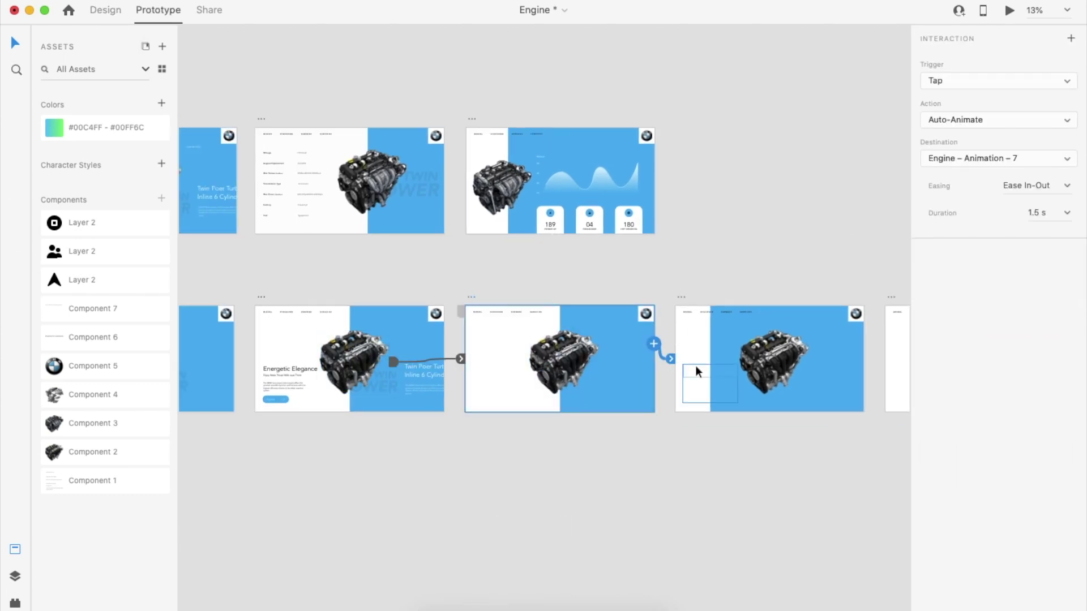
left_click(962, 80)
left_click(950, 102)
Link the Engine – Animation – 7 artboard to Engine – Animation – 8.
scroll(727, 271, "right", 5)
left_click(523, 304)
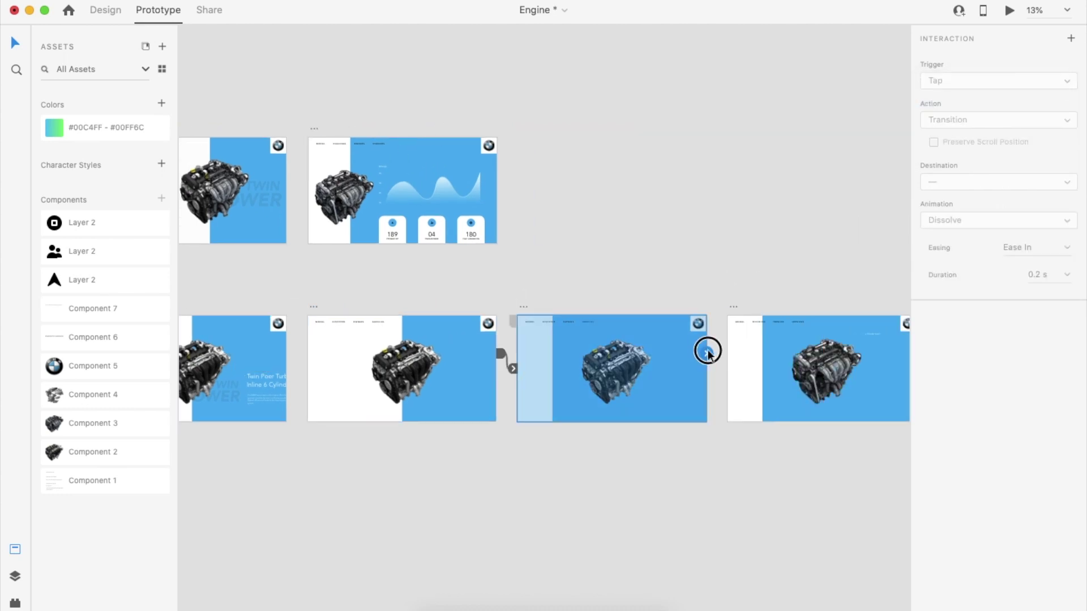
left_click_drag(707, 351, 746, 367)
Preview the prototype from Engine – Animation – 1 through to the wireframe engine view.
scroll(746, 367, "down", 1)
scroll(746, 367, "left", 4)
left_click(311, 394)
left_click(1011, 10)
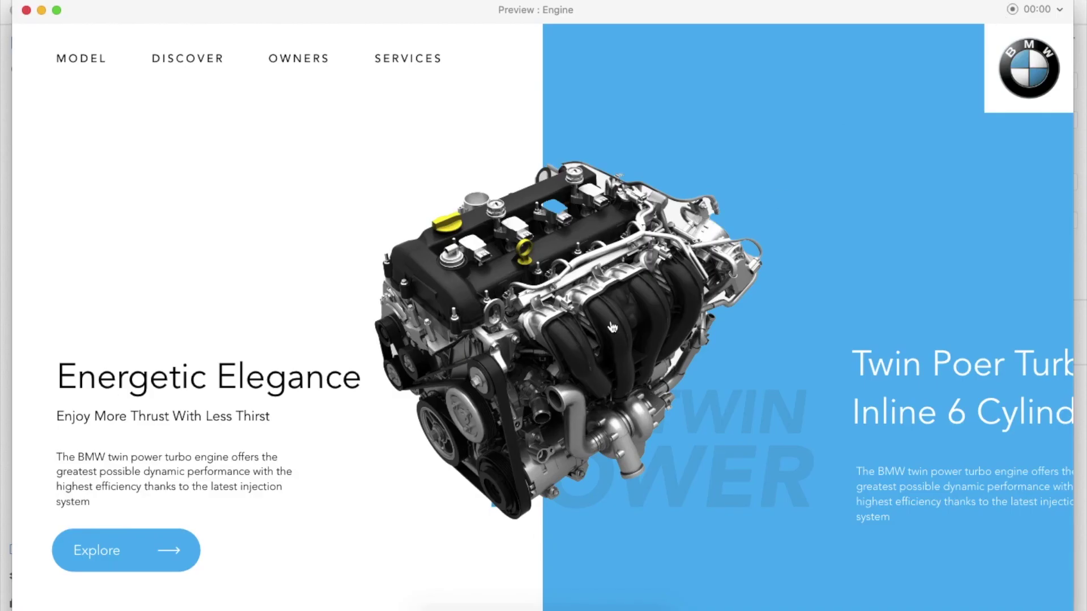
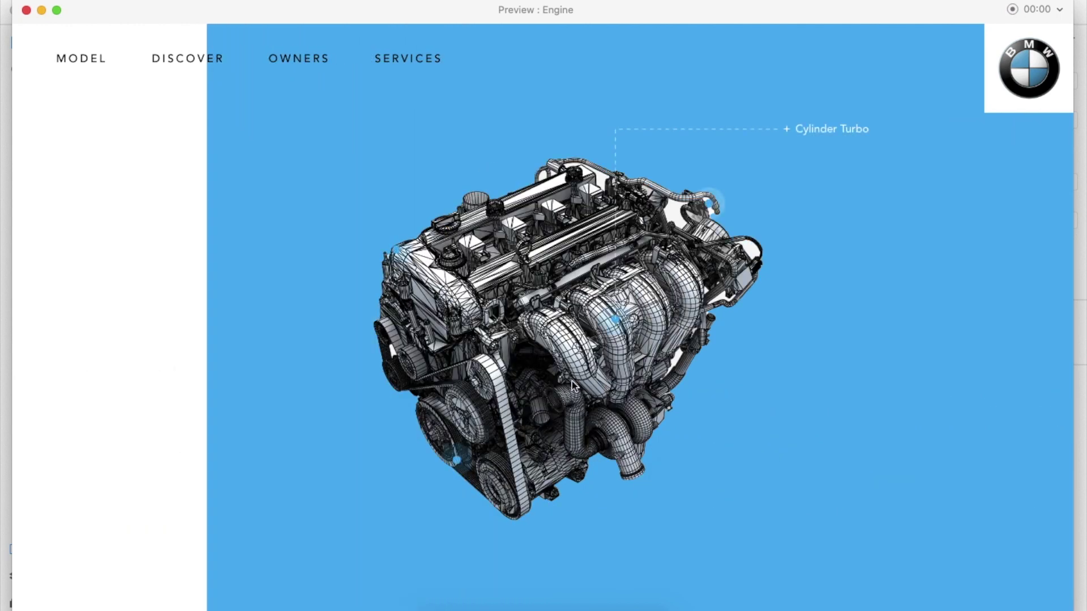
left_click(26, 10)
Copy the Transmission Type and Max Power rows from the Engine – 1 specification list onto Engine – Animation – 8.
scroll(518, 284, "up", 5)
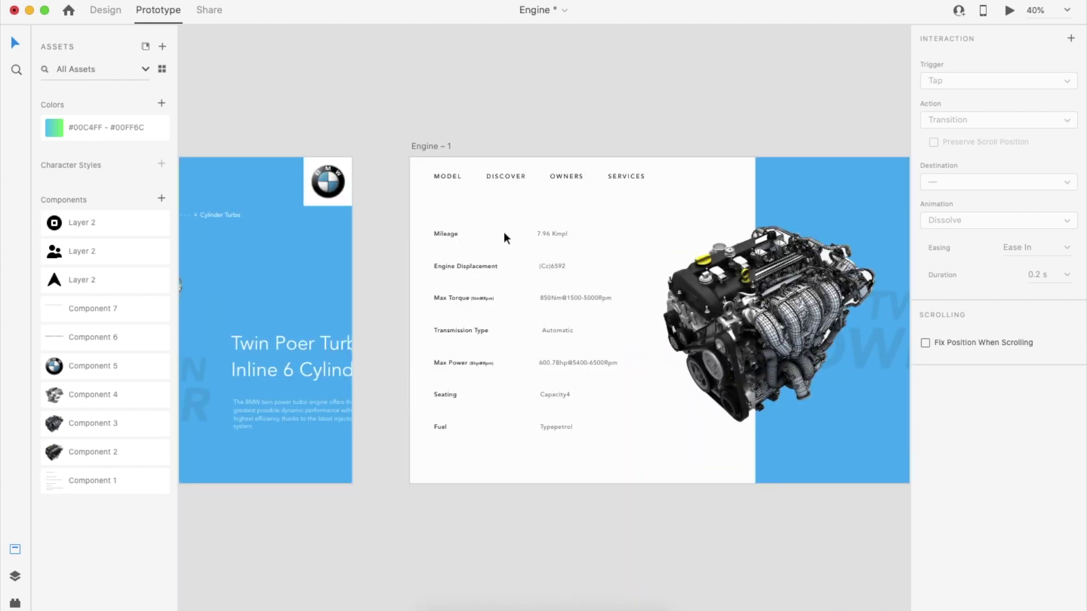
double_click(474, 331)
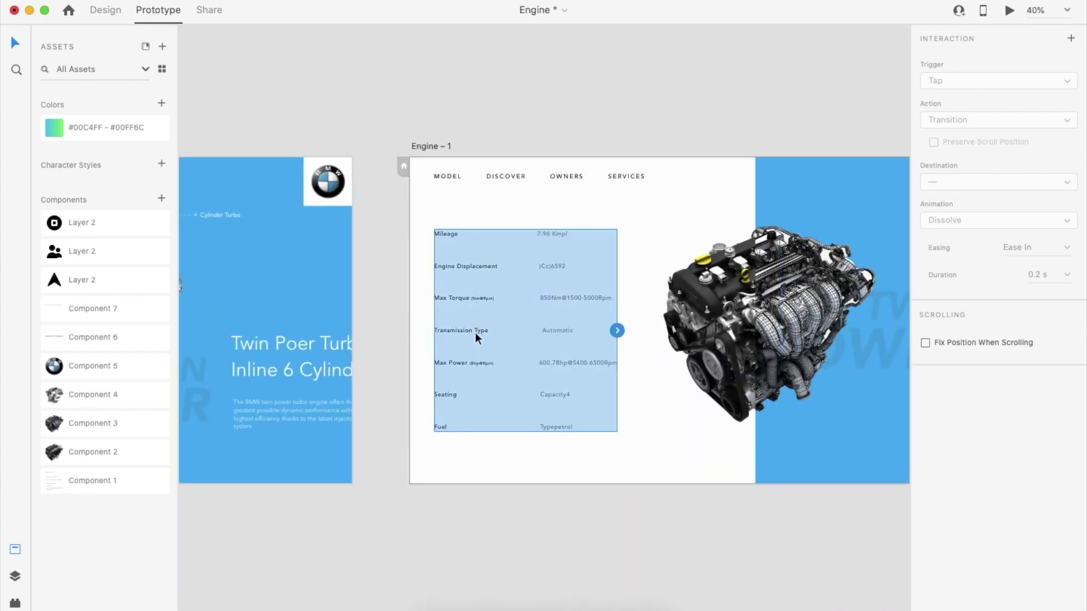
left_click(106, 9)
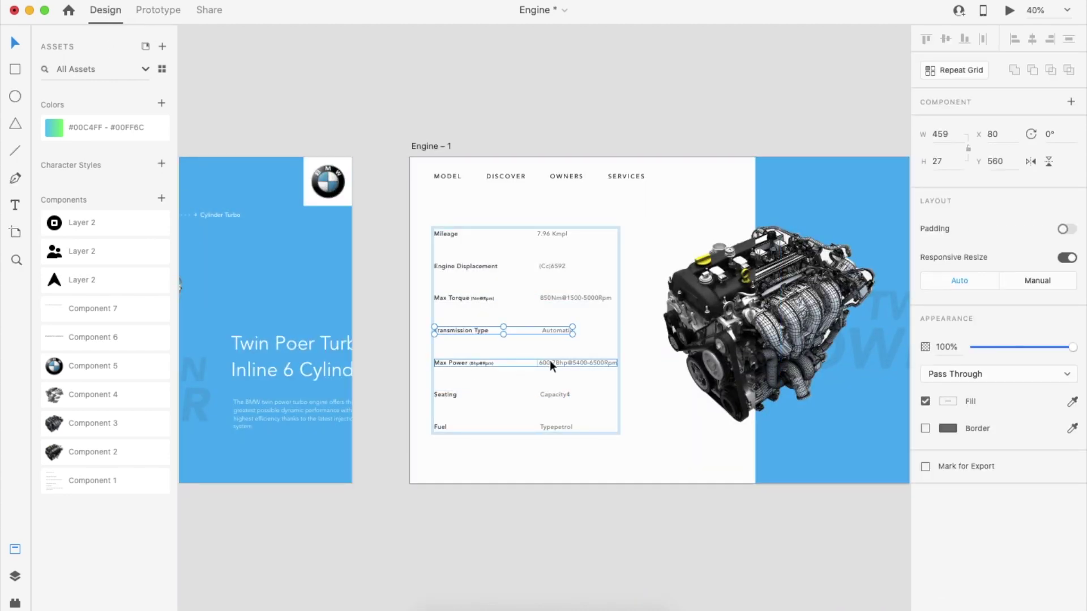
scroll(549, 360, "down", 5)
scroll(550, 360, "down", 4)
scroll(551, 363, "up", 6)
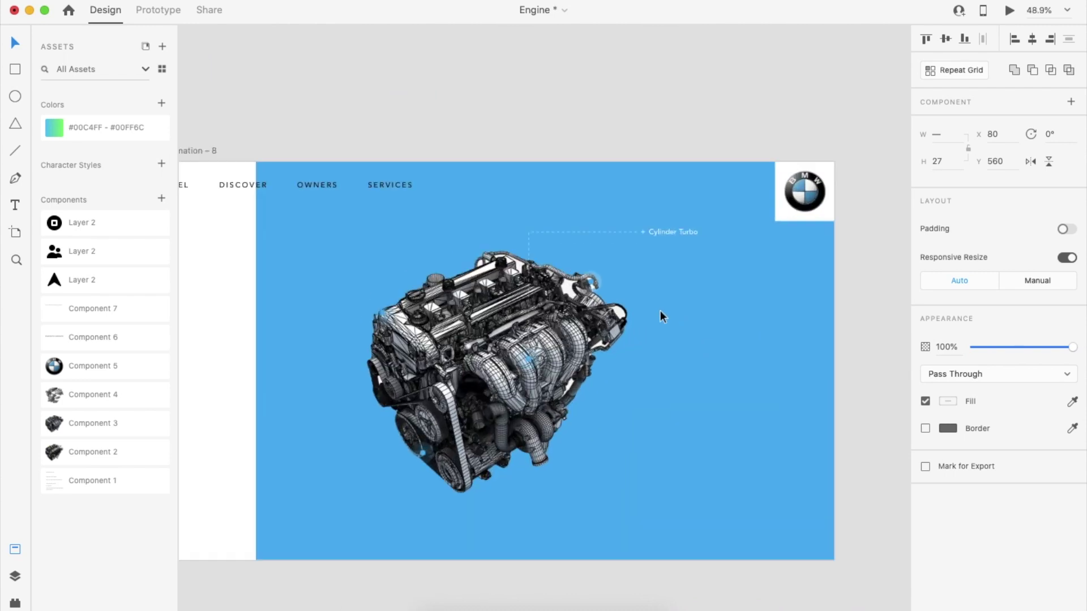
scroll(674, 369, "left", 3)
In the callout group, draw a white horizontal leader about 267 long from the lower-left engine hotspot, with dash and gap 2.
left_click(749, 206)
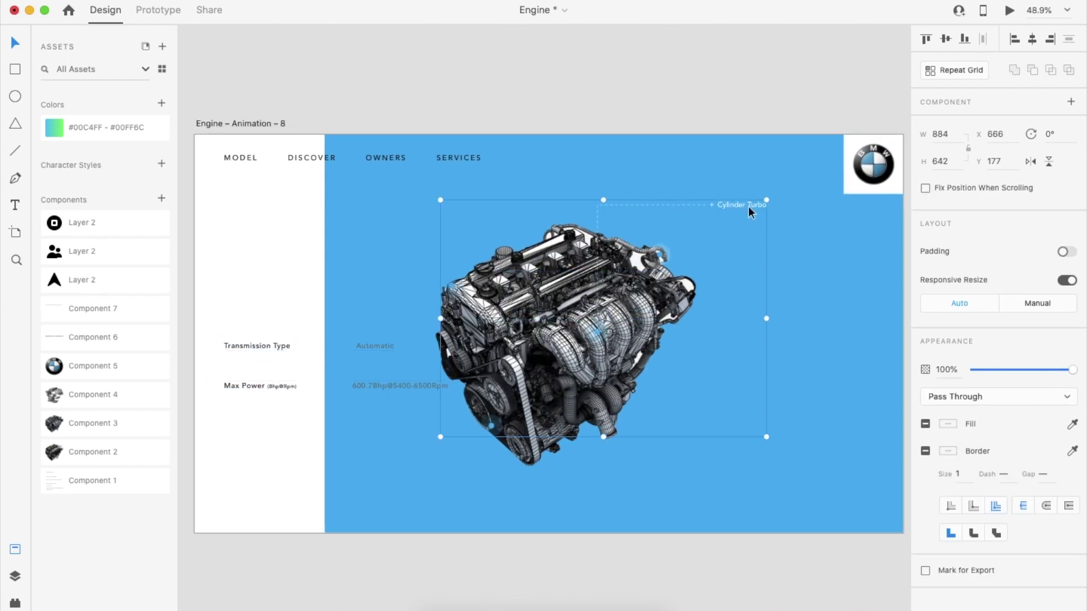
double_click(749, 207)
key("p")
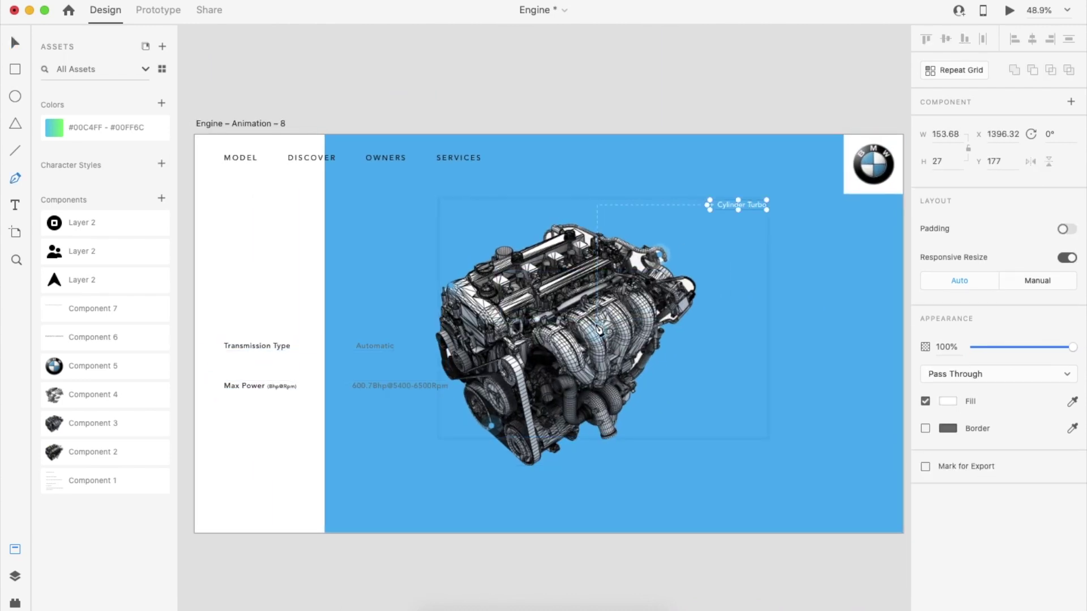
left_click(491, 427)
left_click(392, 428)
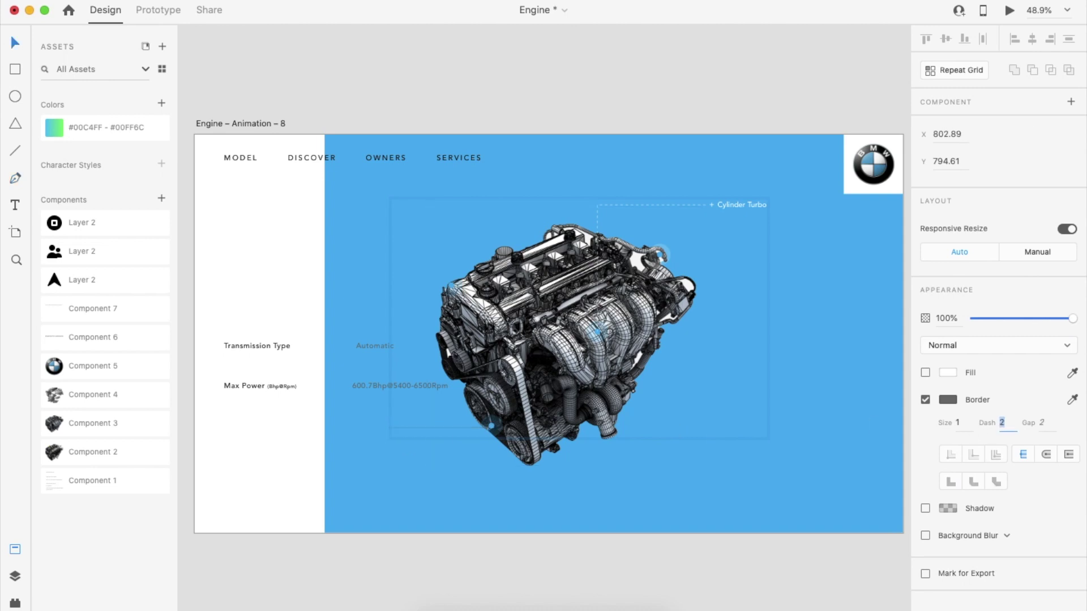
left_click(949, 399)
Duplicate the Cylinder Turbo label below the new leader line and change its text to Automatic Transmission.
left_click(744, 199)
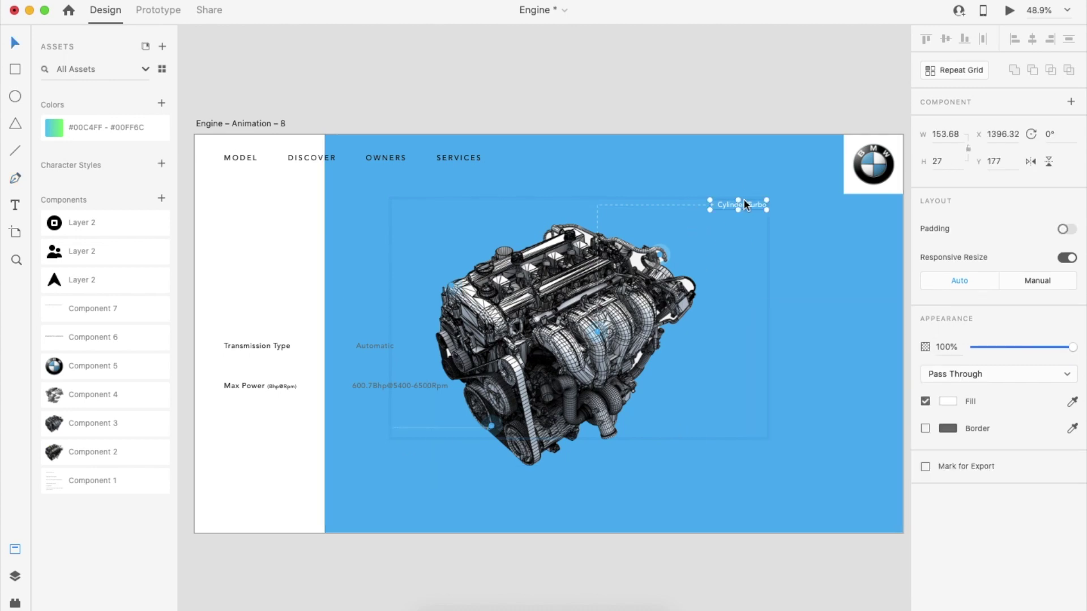
left_click_drag(744, 199, 404, 441)
double_click(405, 440)
key("super+a")
type("Auto")
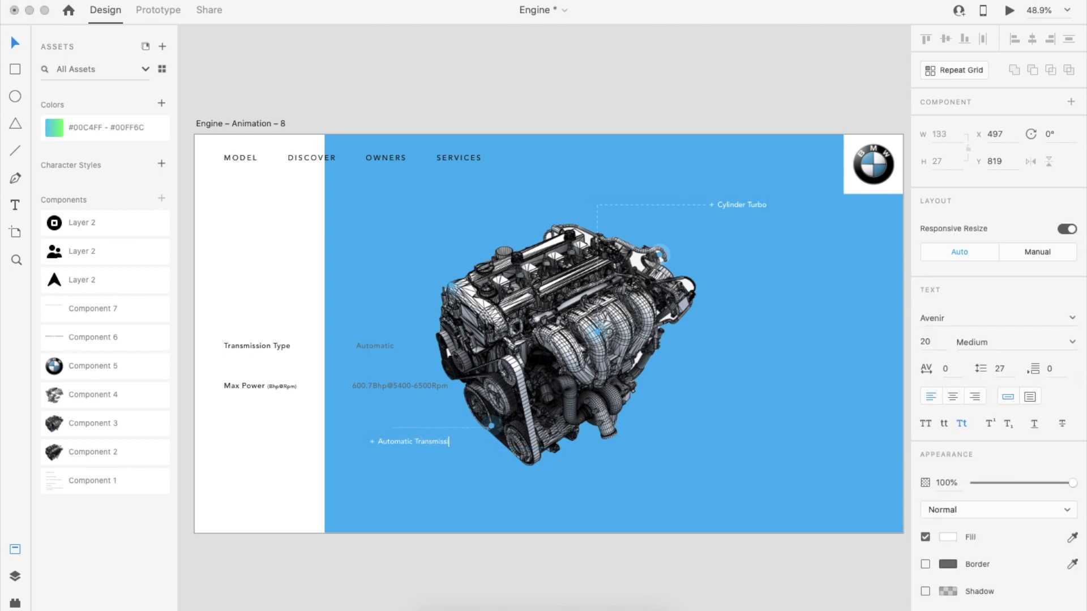
Extend the lower leader line with a short downward segment and move the Automatic Transmission label to X 431.32, Y 819.
left_click(400, 427)
scroll(399, 427, "up", 5)
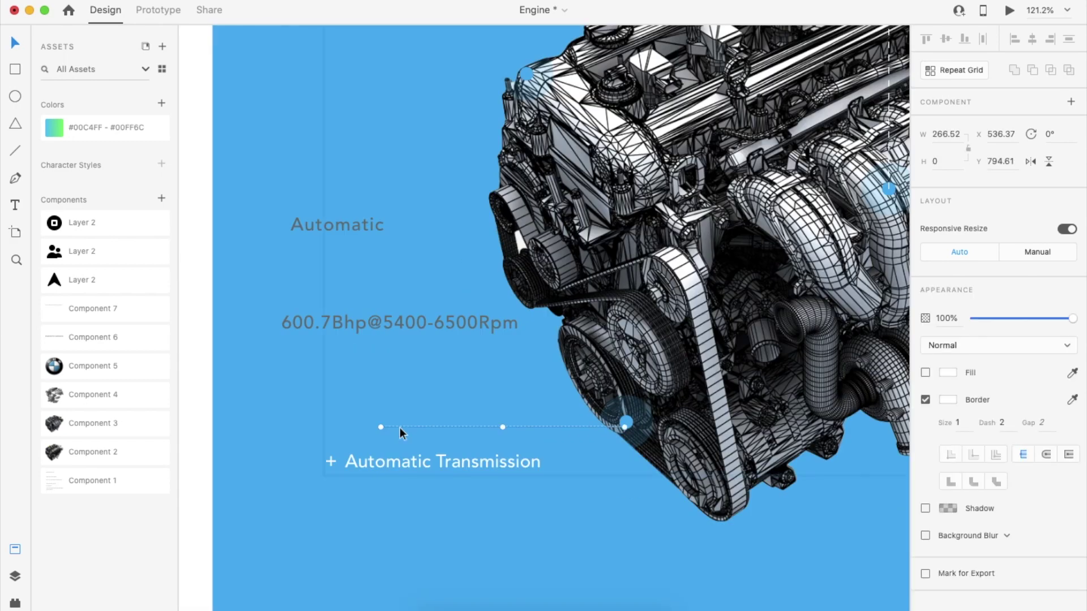
key("p")
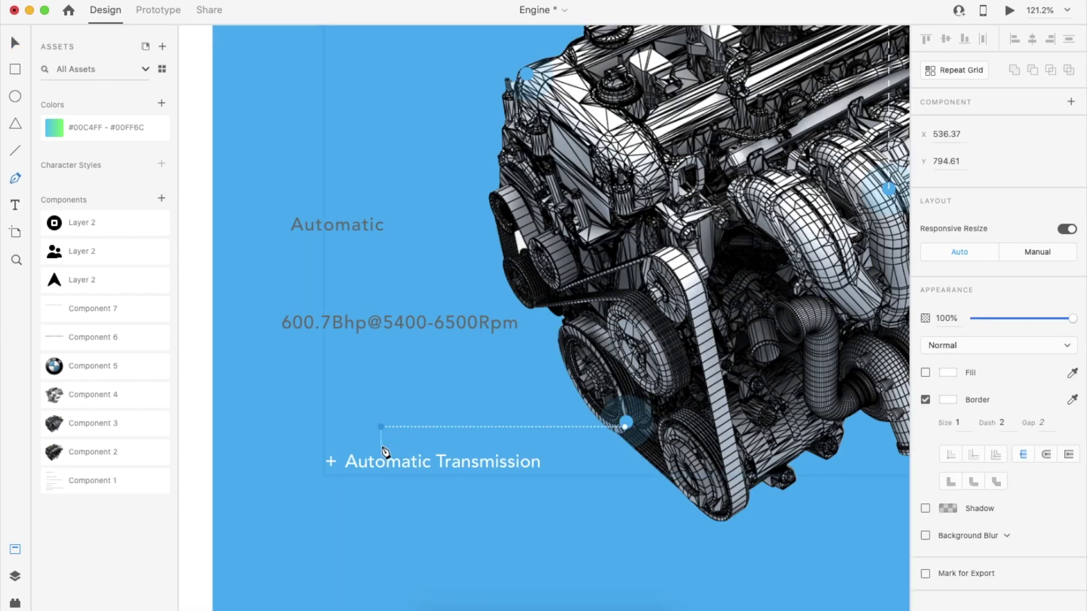
key("Escape")
scroll(405, 440, "down", 5)
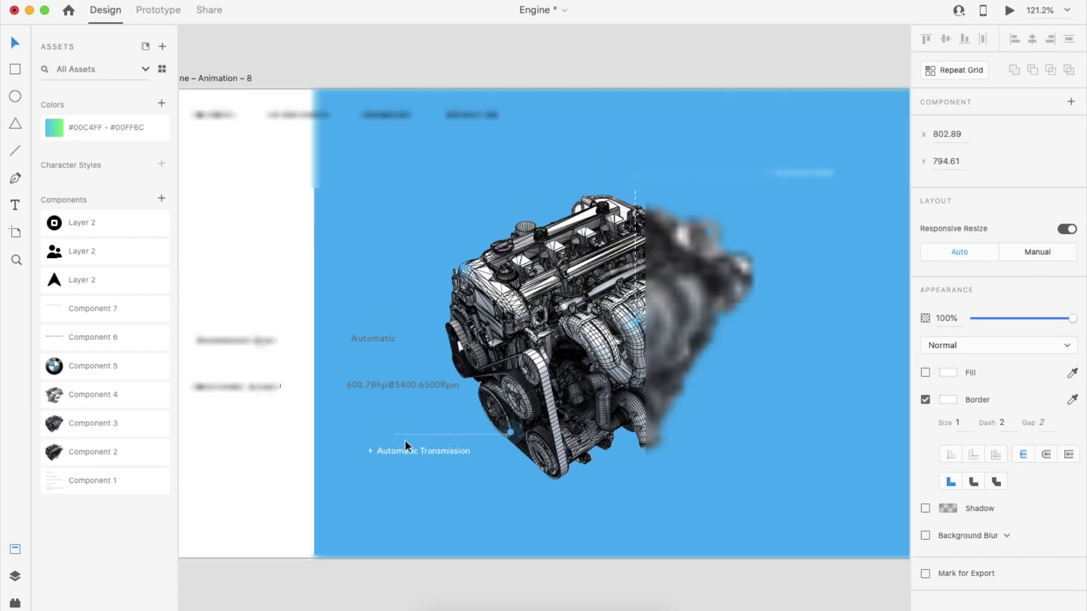
scroll(463, 576, "down", 1)
left_click_drag(439, 446, 429, 469)
scroll(425, 471, "down", 2)
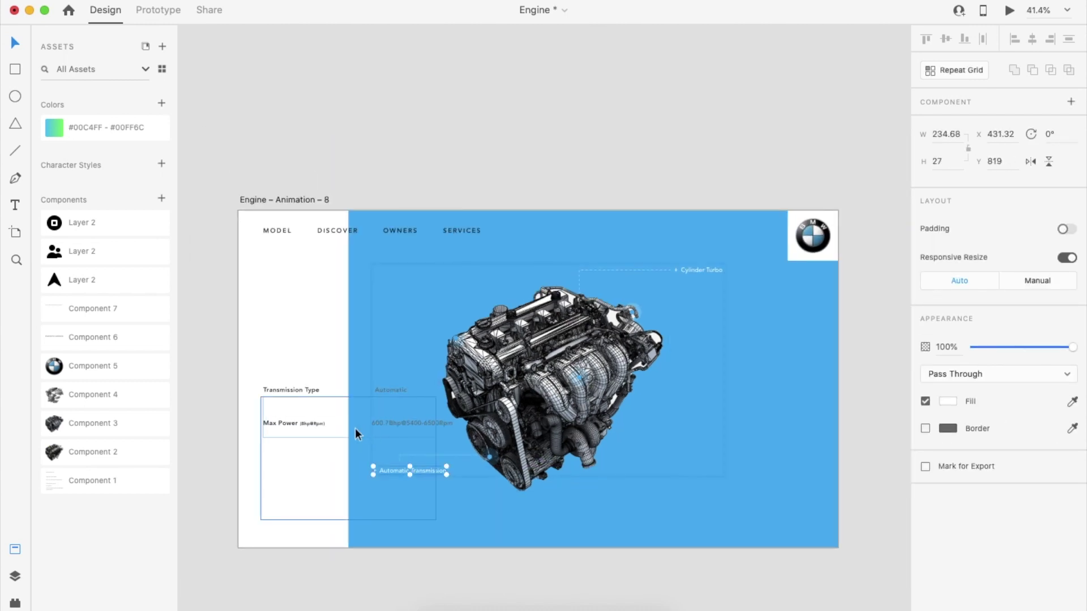
Draw a dashed white leader line to the right from the intake manifold hotspot, starting at X 1091.5, Y 534.5.
key("p")
left_click(579, 377)
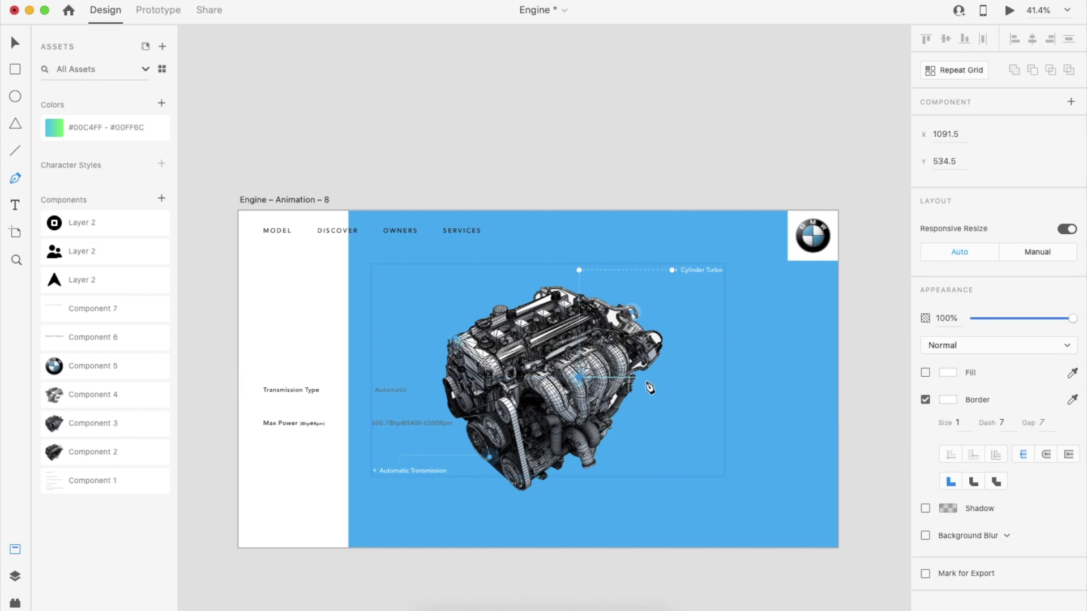
key("v")
Duplicate the Automatic Transmission label to the end of the manifold leader line and change its text to Power Producer.
left_click(415, 471)
left_click_drag(416, 471, 753, 384)
double_click(752, 379)
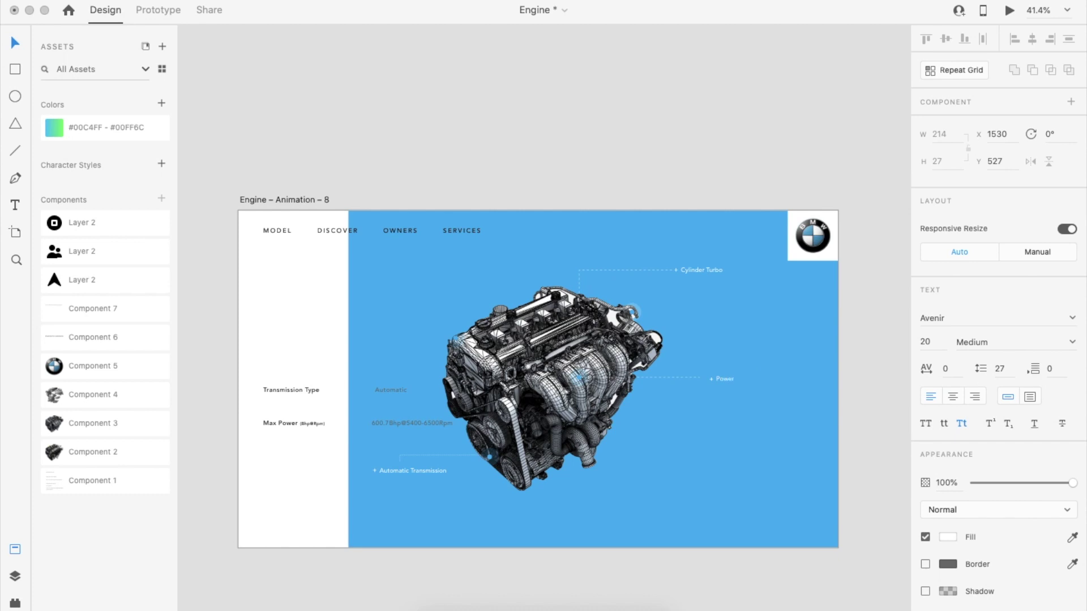
type("Power Producer")
key("Escape")
Delete the pasted Transmission Type and Max Power rows from Engine – Animation – 8.
left_click(757, 450)
left_click(387, 394)
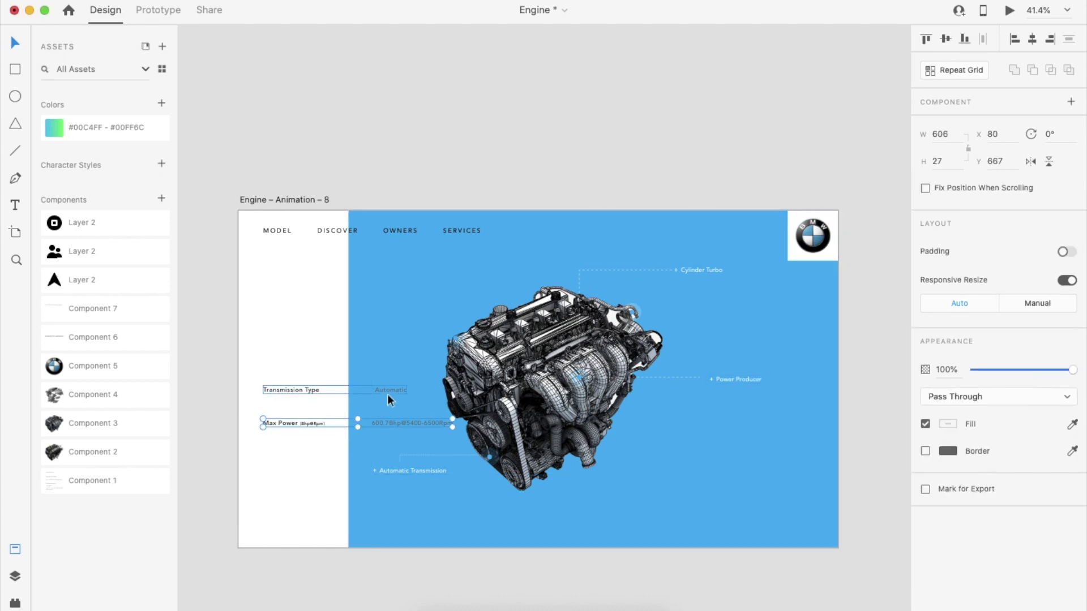
key("Delete")
left_click(423, 473)
Preview the transition from Engine – Animation – 7 to the wireframe engine with its three callouts.
scroll(423, 473, "down", 5)
scroll(423, 473, "left", 5)
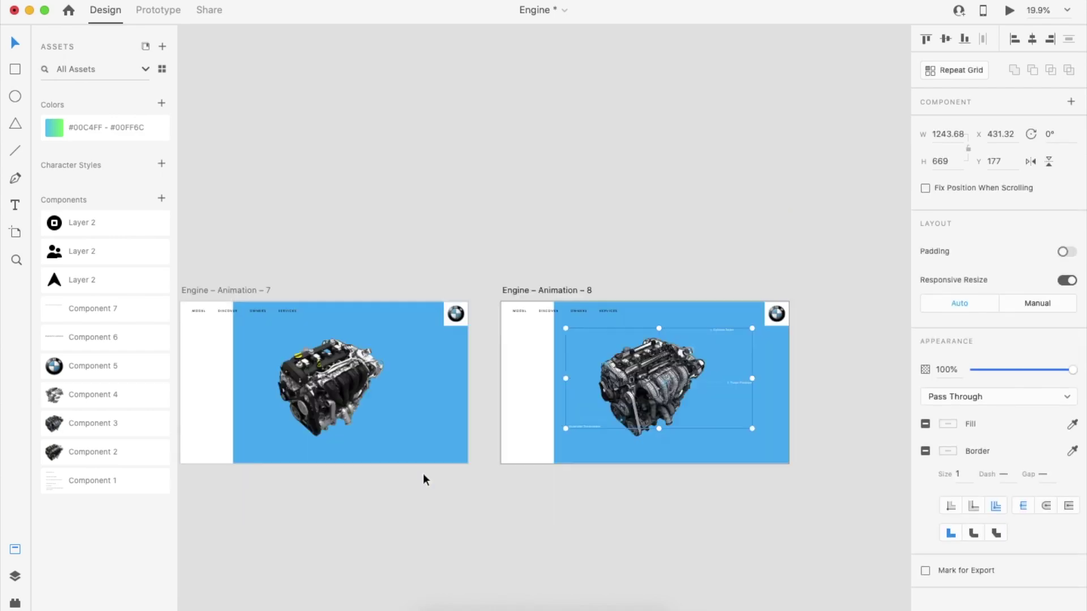
left_click(407, 374)
left_click(1009, 10)
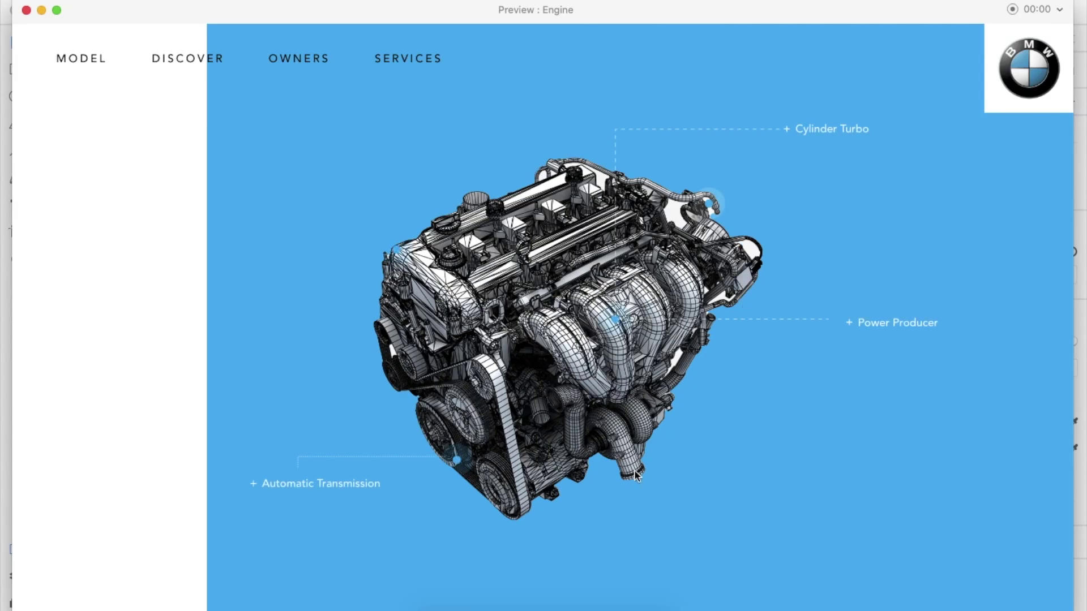
left_click(29, 11)
left_click(533, 544)
scroll(500, 350, "right", 3)
left_click(500, 350)
scroll(499, 349, "left", 4)
scroll(500, 354, "left", 3)
left_click(546, 362)
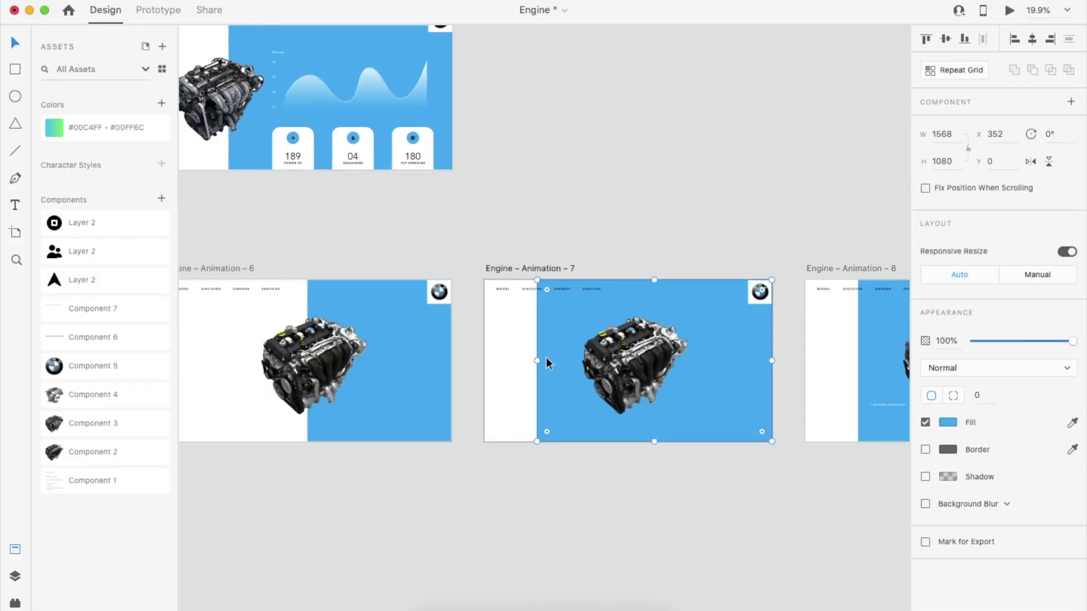
mouse_move(541, 360)
left_mouse_down()
mouse_move(572, 362)
mouse_move(554, 369)
left_mouse_up()
key("super+z")
Copy the Mileage chart with its label and axis values, together with the three stat cards, from the Engine – 2 artboard.
scroll(554, 368, "right", 3)
left_click(547, 473)
scroll(547, 468, "down", 5)
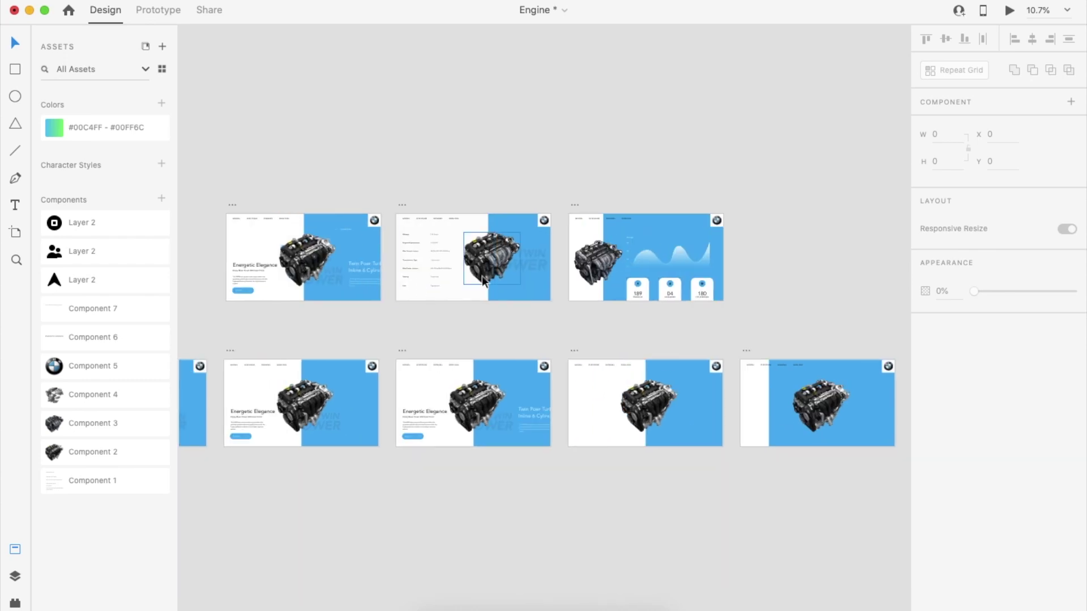
scroll(443, 281, "right", 6)
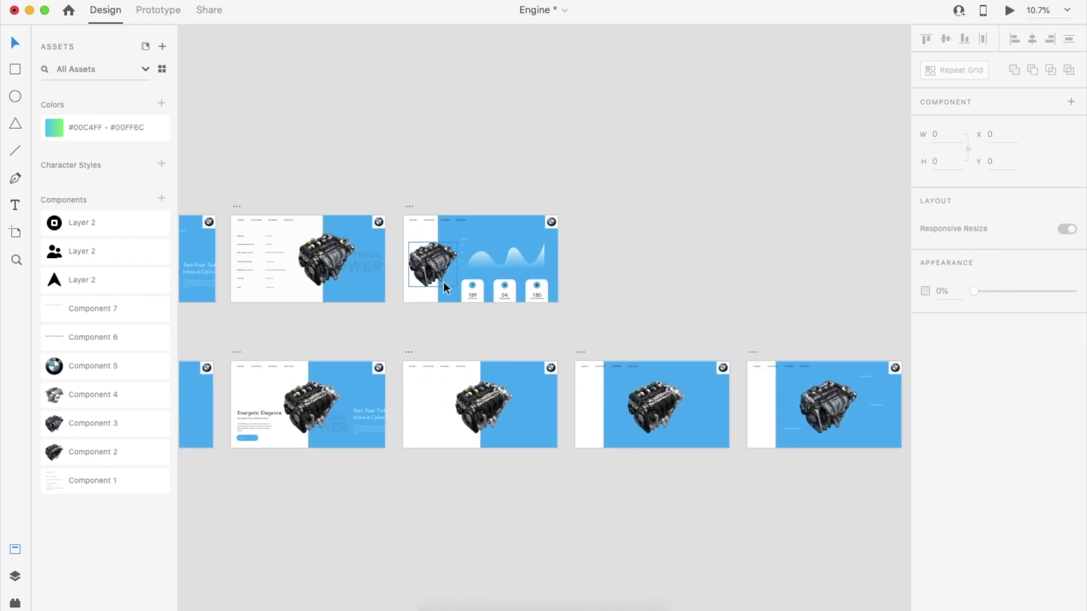
left_click(315, 276)
scroll(315, 275, "up", 5)
scroll(366, 279, "right", 5)
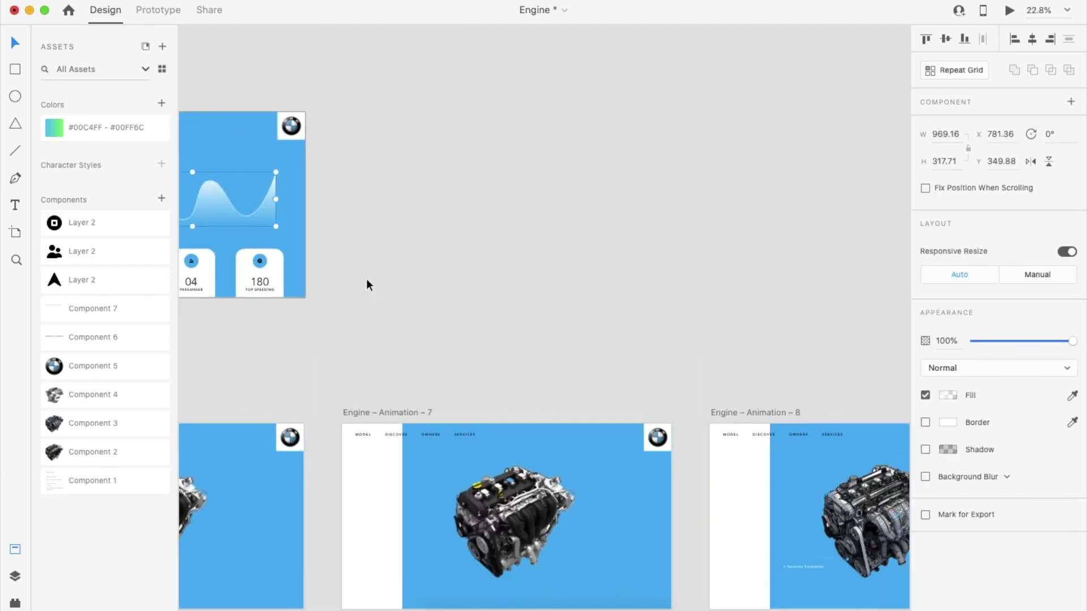
scroll(365, 280, "down", 3)
scroll(308, 267, "left", 4)
left_click(394, 229)
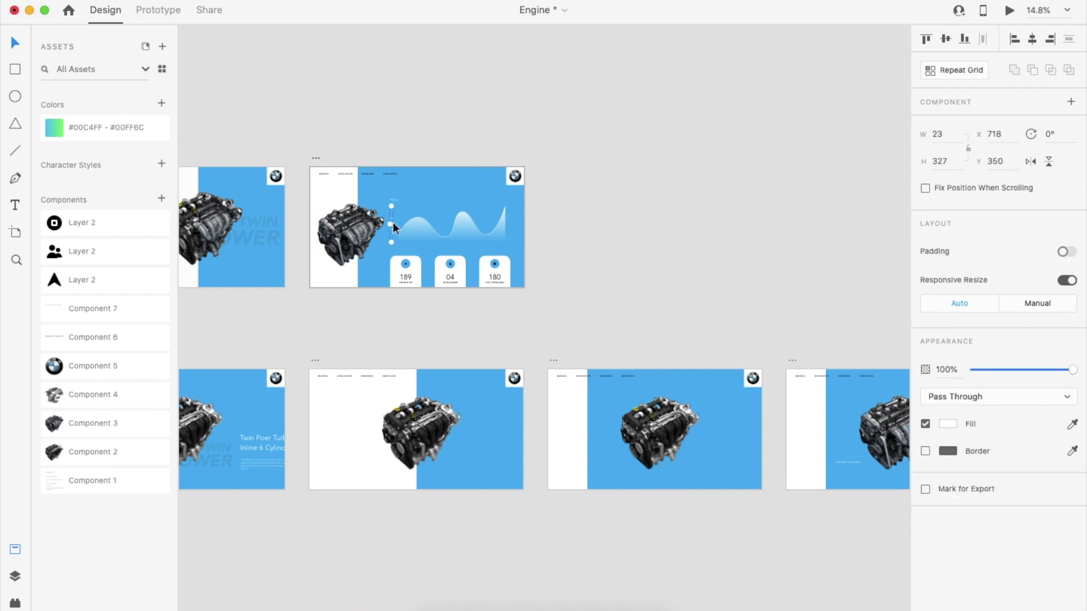
scroll(412, 276, "up", 4)
left_click_drag(672, 345, 367, 115)
left_click(476, 101, "shift")
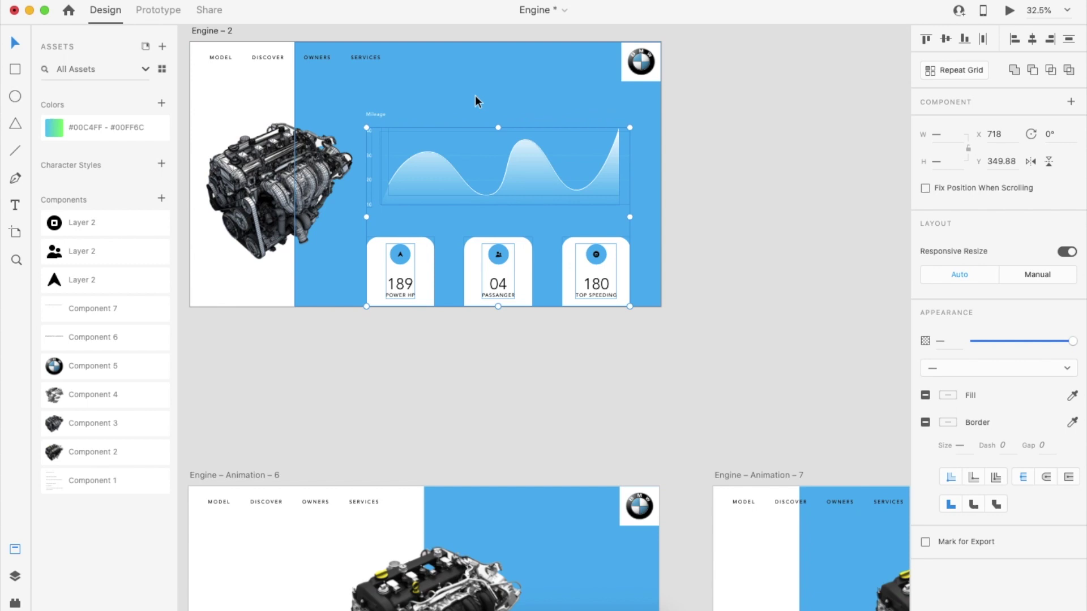
key("ctrl+c")
Paste the chart and stat cards onto Engine – Animation – 8, shift them past its right edge to X 1840, and preview the artboard.
scroll(381, 113, "down", 4)
scroll(379, 116, "right", 6)
left_click(610, 334)
key("ctrl+v")
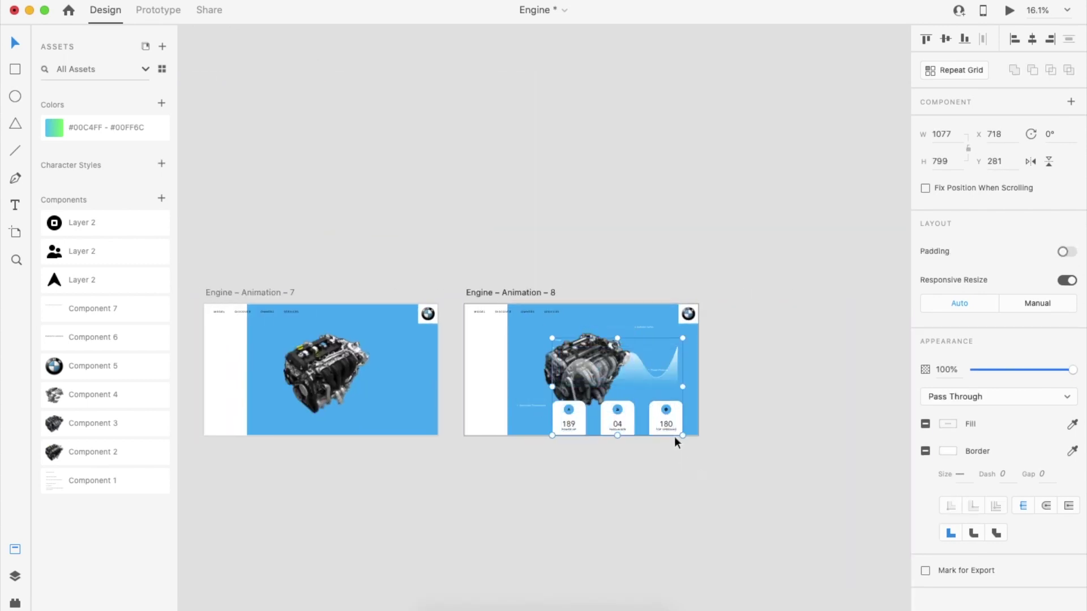
left_click_drag(662, 429, 802, 433)
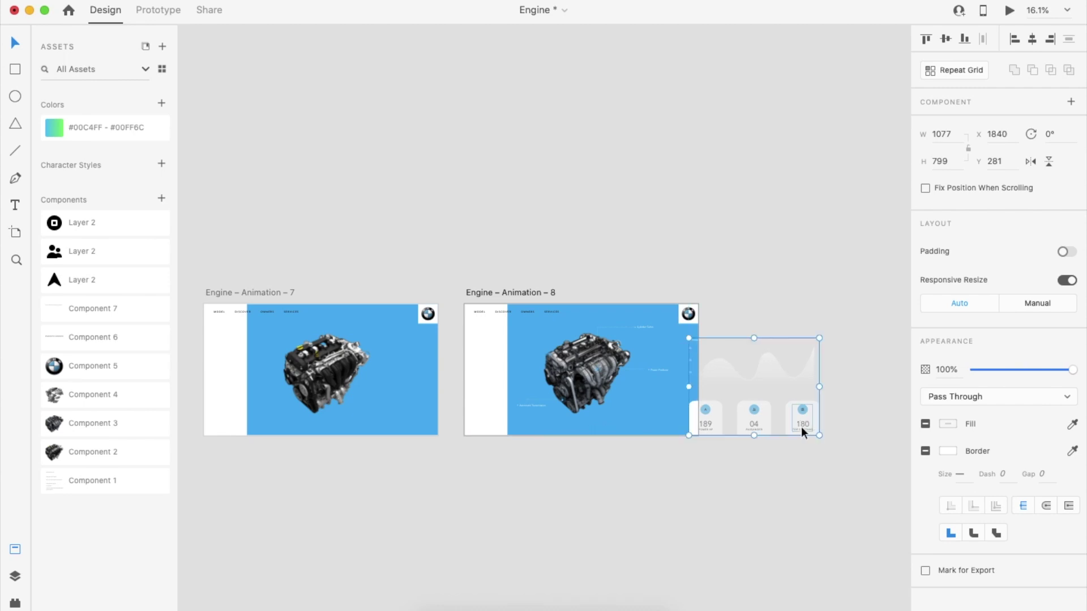
left_click(787, 477)
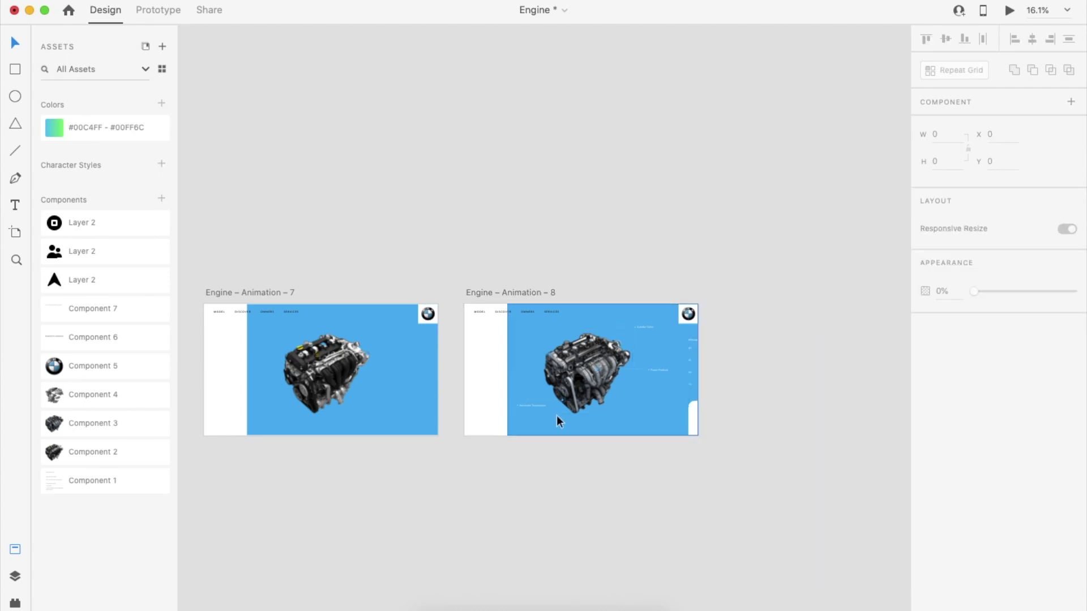
left_click(1009, 10)
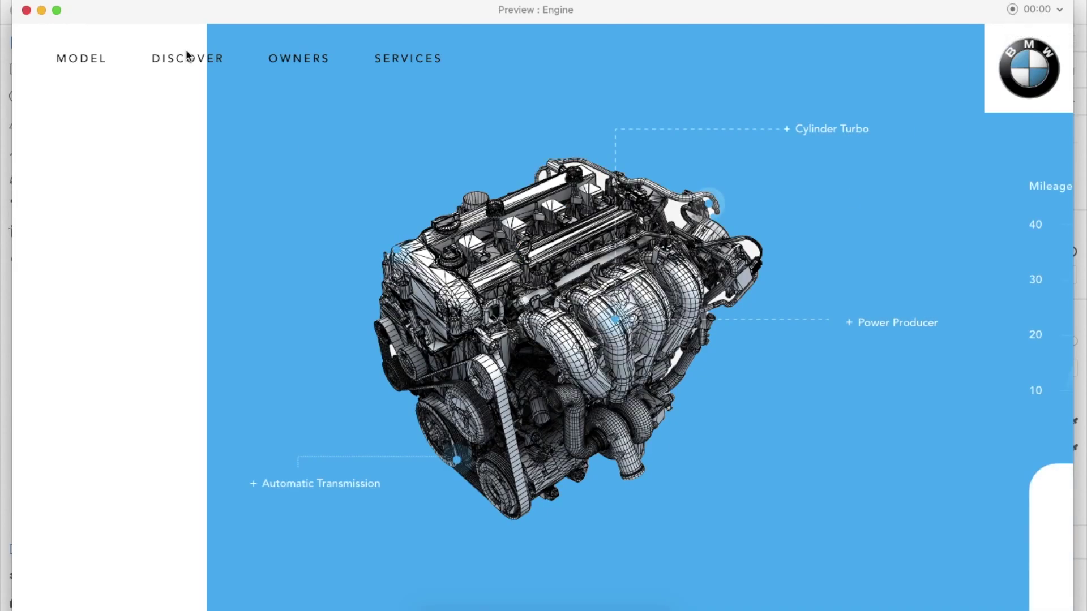
left_click(26, 10)
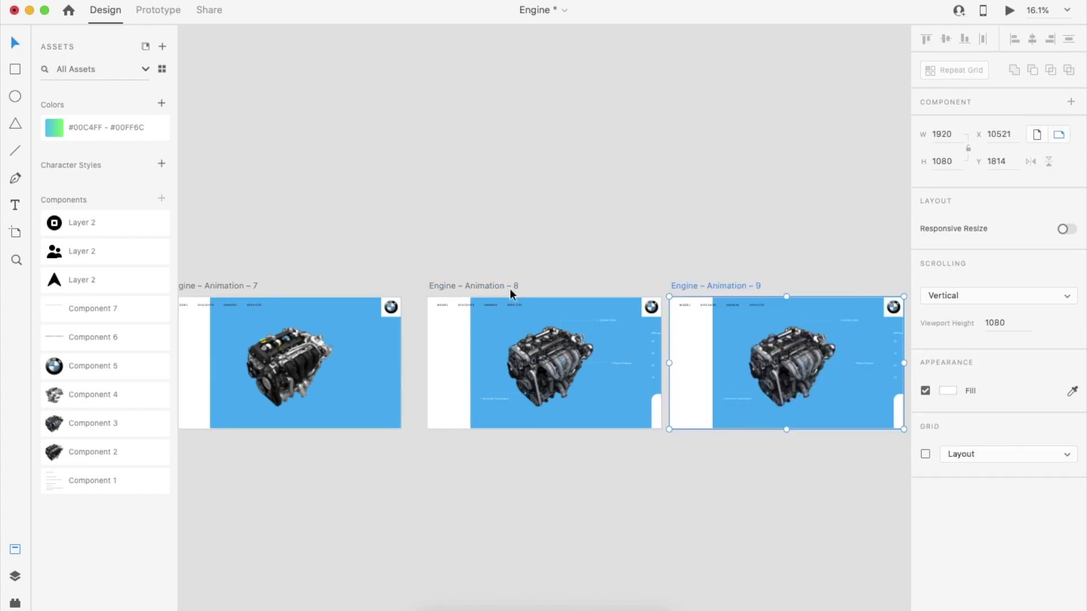
Duplicate Engine – Animation – 8 to its right and set the callout group's opacity on the copy to 0%.
left_click(560, 321)
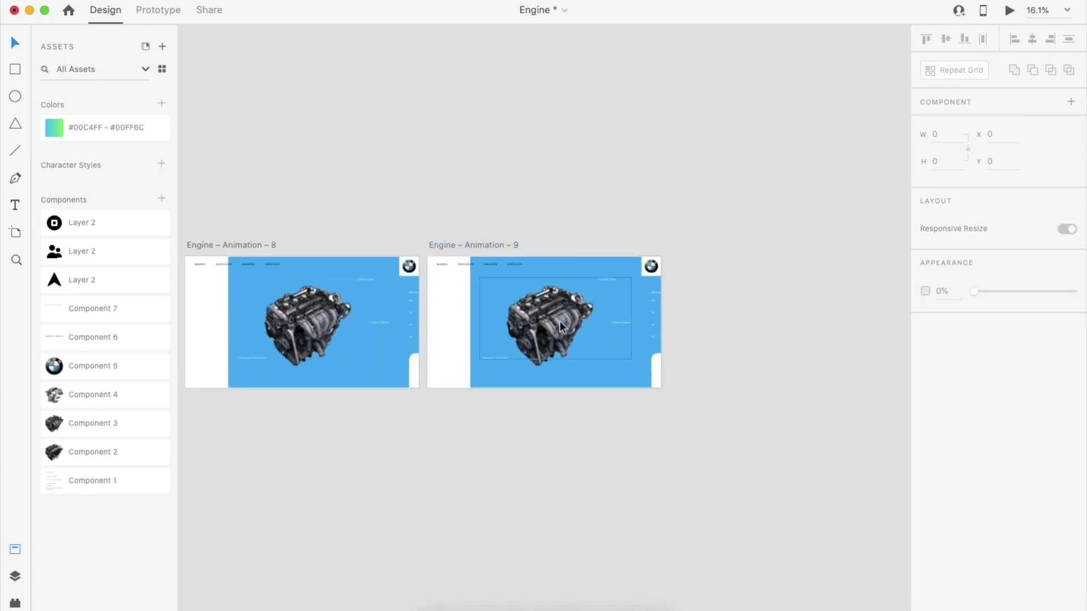
scroll(559, 321, "up", 2)
left_click_drag(1069, 370, 940, 369)
Move the wireframe engine and its callout elements to the left side of Engine – Animation – 9 and scale them down.
double_click(589, 311)
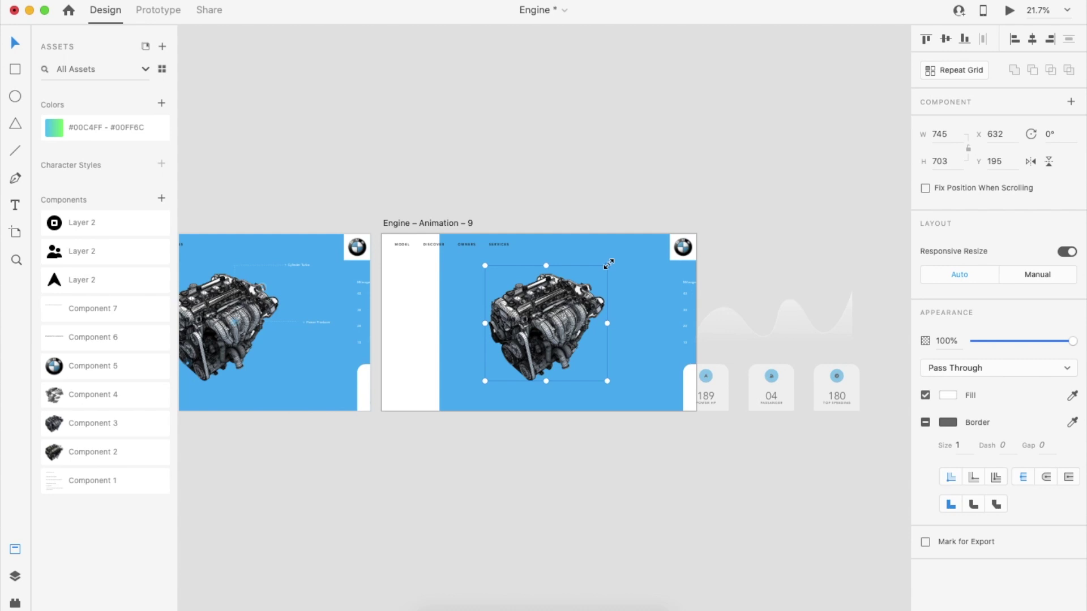
scroll(569, 335, "up", 1)
left_click_drag(472, 445, 516, 323)
left_click_drag(516, 451, 532, 404)
left_click_drag(576, 321, 466, 332)
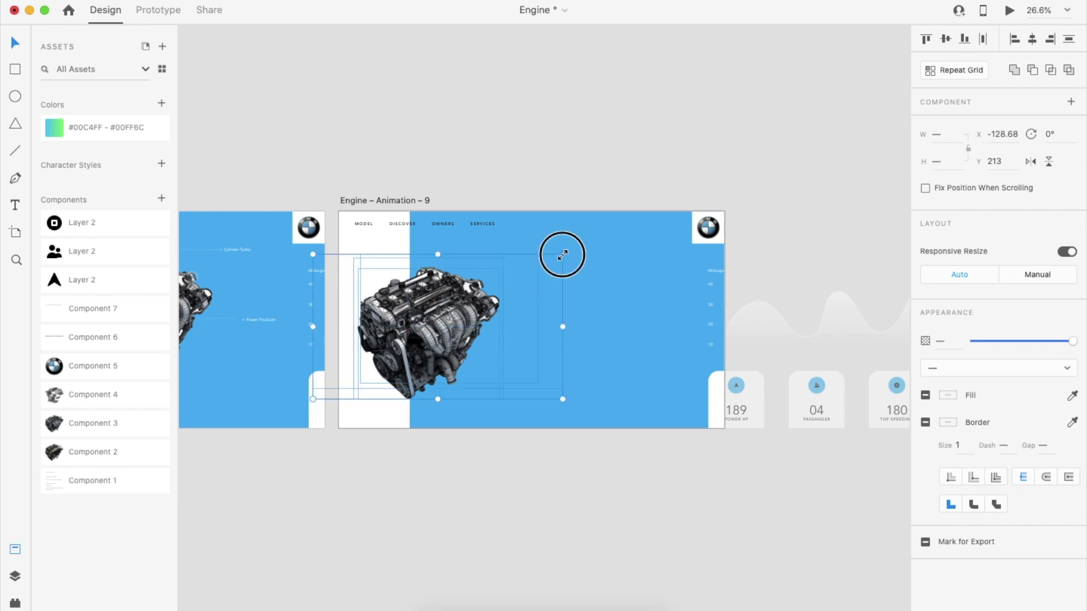
left_click_drag(562, 254, 522, 279)
Slide the chart and stat-card group into view on Engine – Animation – 9, placing it at X 775, Y 281.
left_click_drag(707, 402, 512, 388)
key("ctrl+z")
left_click_drag(715, 418, 505, 413)
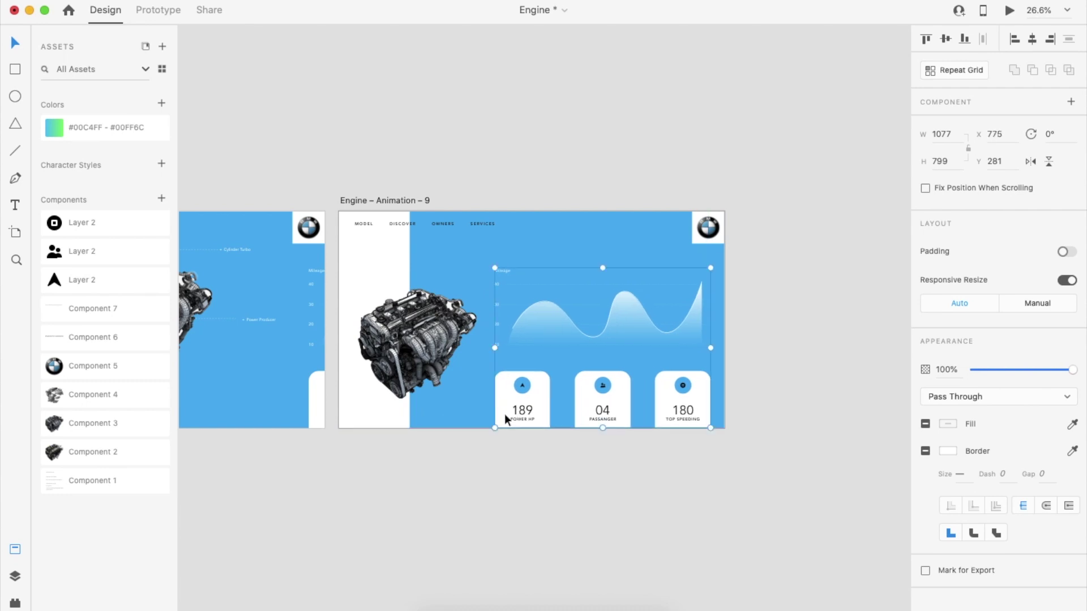
left_click(561, 518)
Link the callout group on Engine – Animation – 8 to Engine – Animation – 9 in the prototype and preview the transition.
scroll(560, 518, "down", 3)
scroll(561, 519, "left", 3)
left_click(529, 330)
left_click(158, 9)
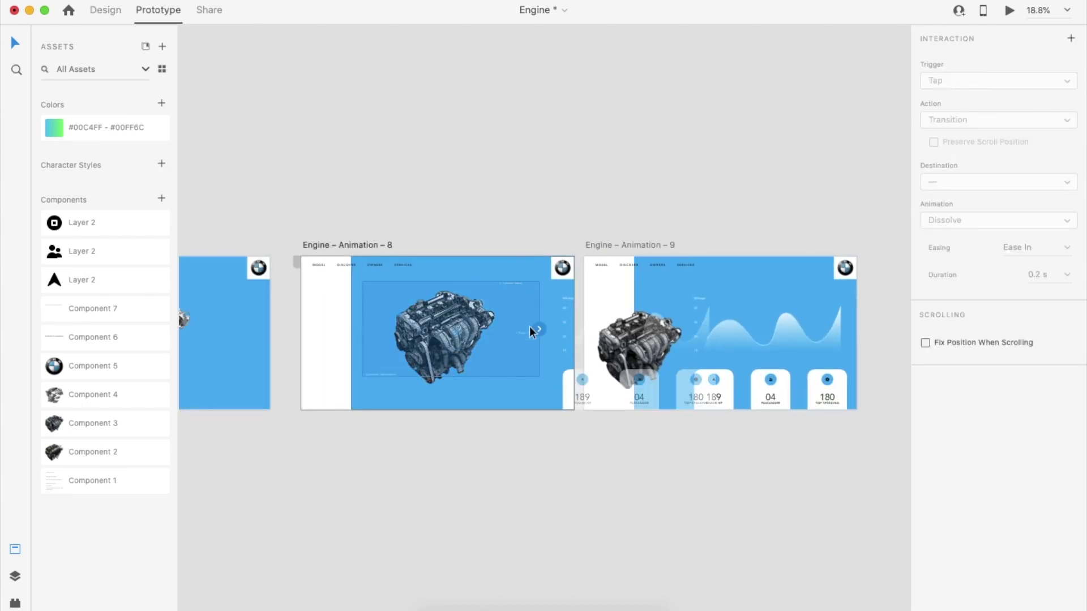
left_click_drag(540, 332, 623, 334)
left_click(1010, 11)
left_click(735, 290)
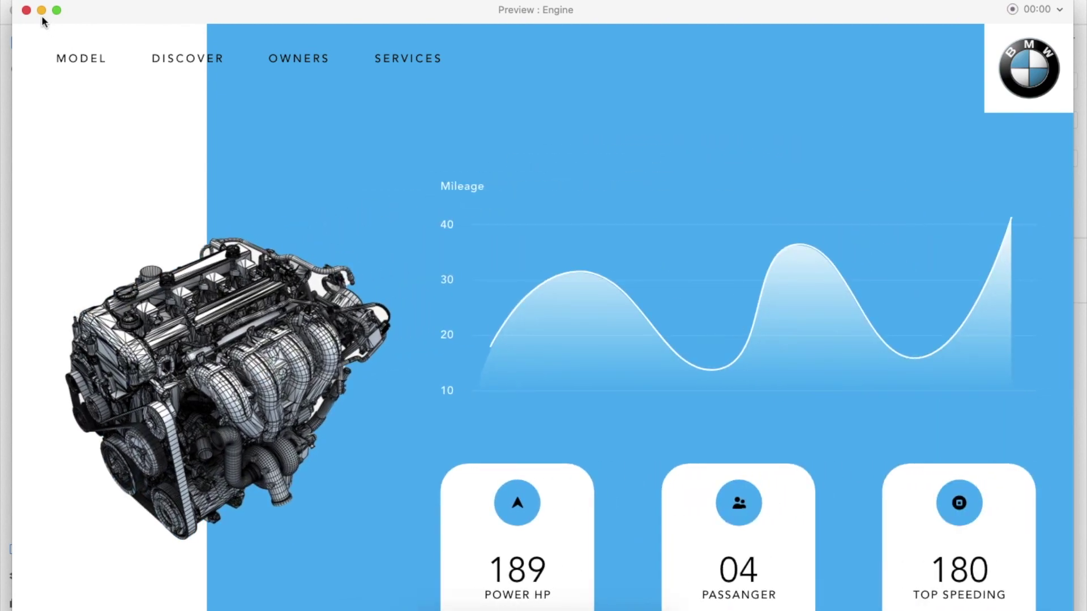
left_click(26, 10)
scroll(497, 187, "right", 4)
left_click(439, 243)
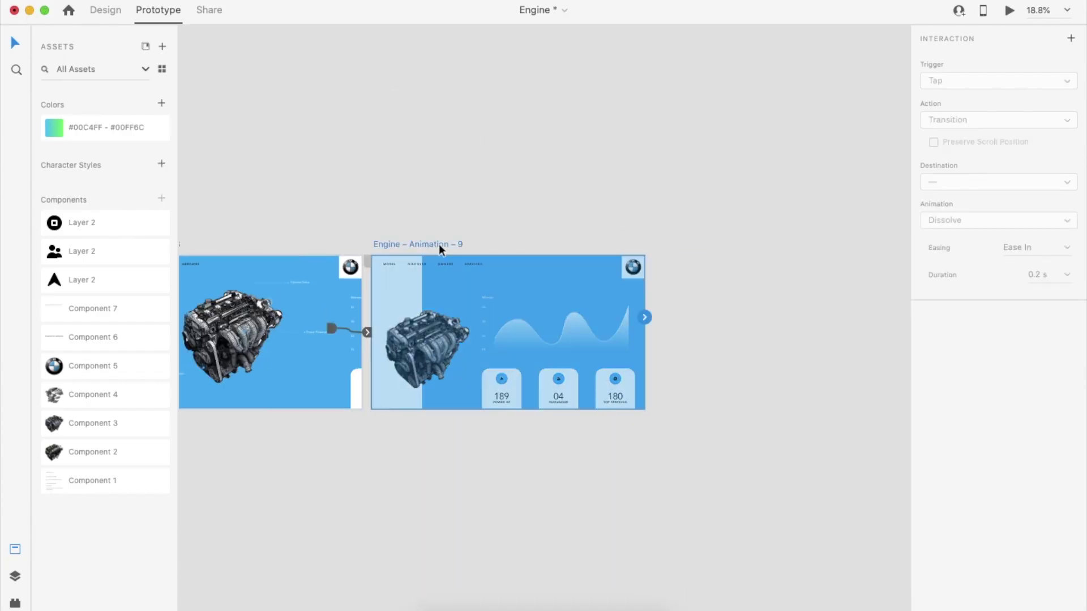
left_click(105, 10)
scroll(556, 68, "right", 3)
scroll(554, 189, "up", 5)
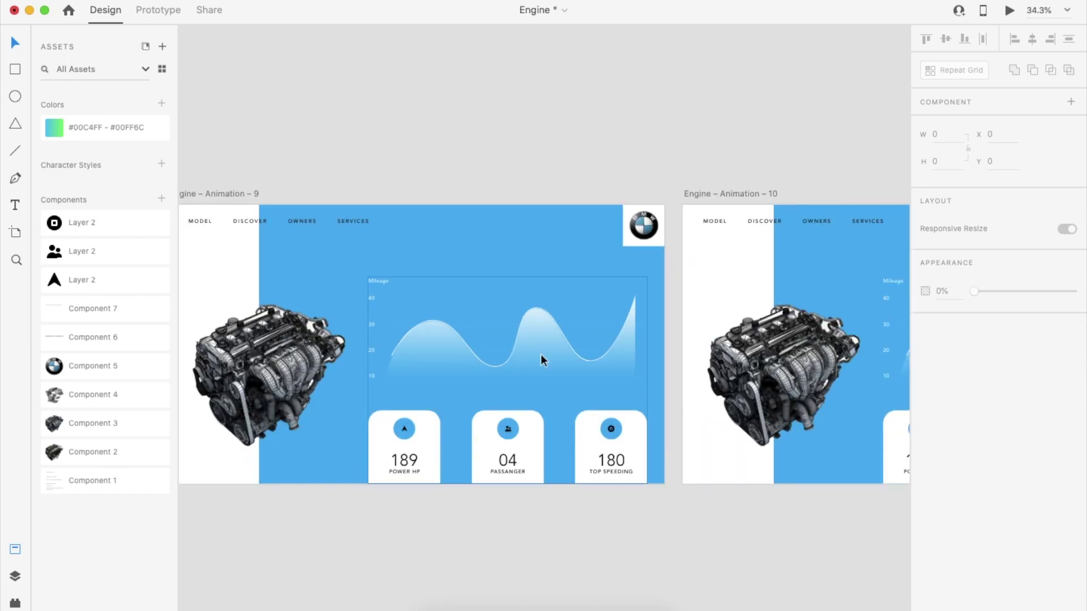
double_click(542, 355)
scroll(541, 355, "up", 2)
left_click(472, 122)
double_click(361, 334)
scroll(361, 334, "down", 5)
left_click(630, 233)
key("Delete")
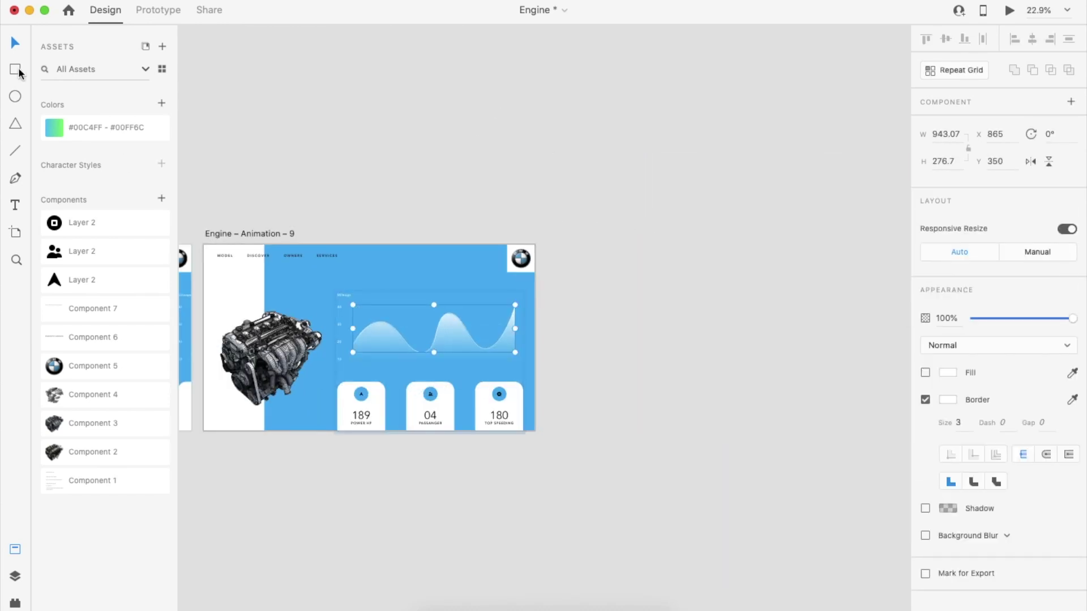
Group the white mileage curve line with its gradient fill on Engine – Animation – 9.
scroll(355, 301, "up", 3)
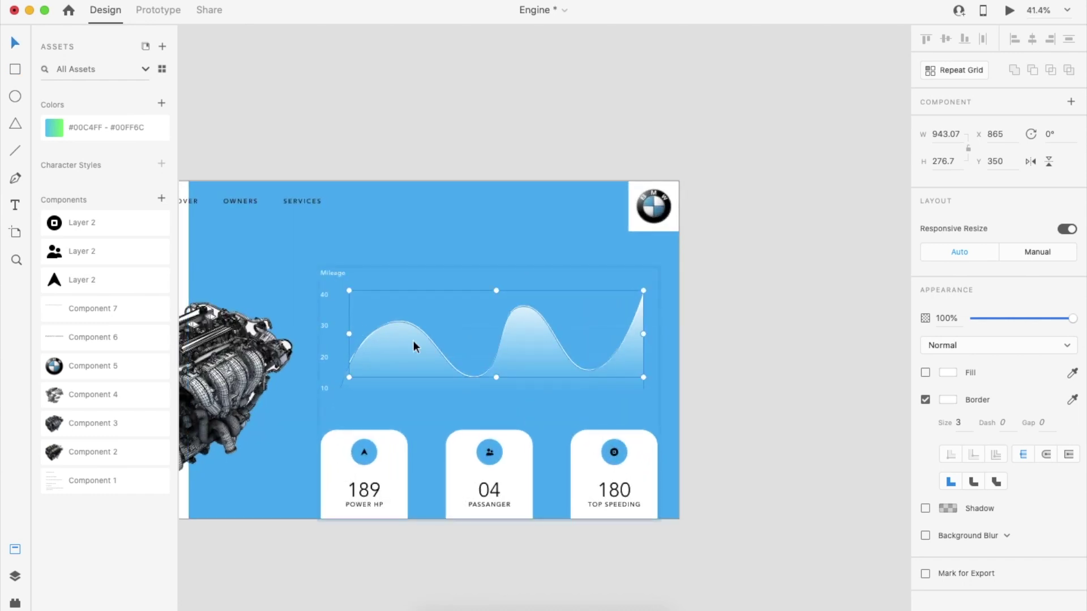
left_click_drag(421, 329, 432, 312)
key("super+z")
left_click(415, 368, "shift")
left_click_drag(415, 368, 421, 368)
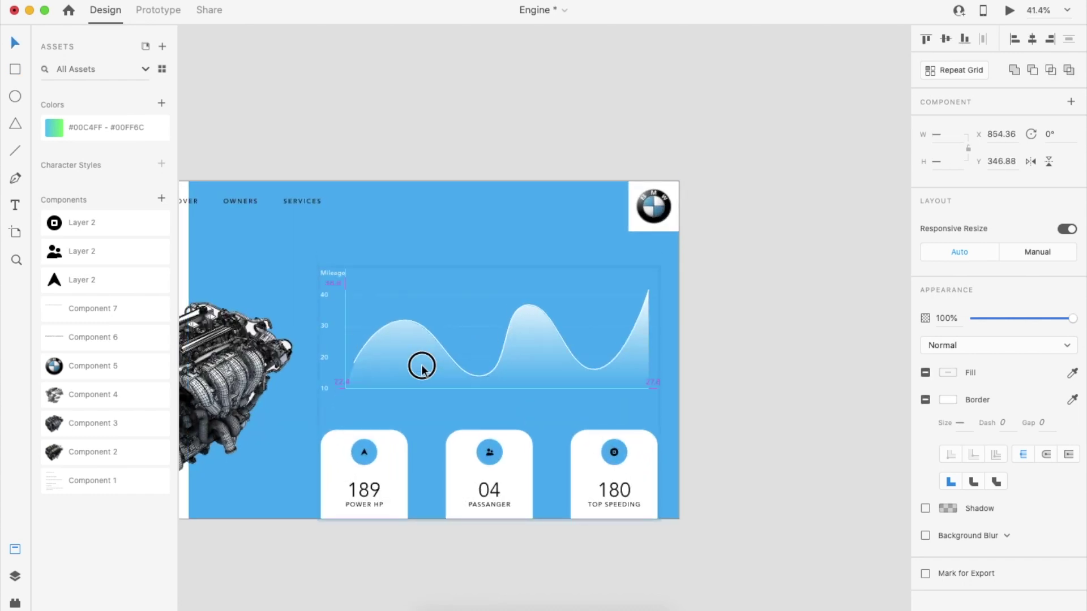
key("super+z")
key("super+g")
Draw a rectangle about 49 × 425 at the start of the mileage curve and mask the curve group with it.
scroll(434, 356, "left", 3)
mouse_move(494, 260)
left_mouse_down()
mouse_move(504, 410)
mouse_move(508, 392)
left_mouse_up()
key("v")
left_click(524, 364, "shift")
key("super+shift+m")
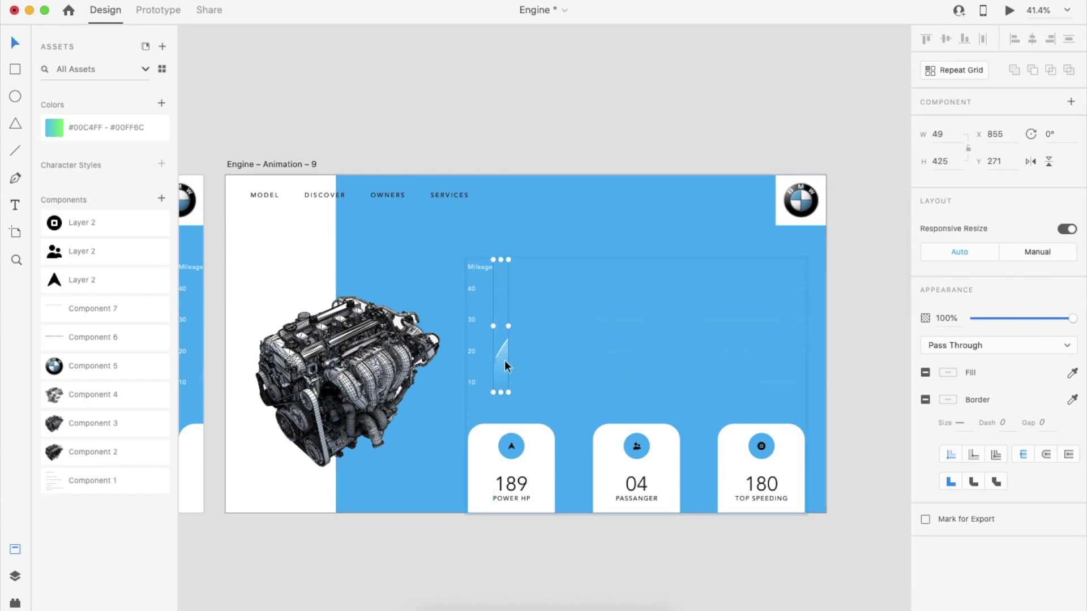
Widen the mask rectangle across the Mileage chart on Engine – Animation – 9 to reveal the whole curve.
double_click(505, 361)
left_click_drag(509, 326, 799, 326)
left_click(834, 329)
scroll(835, 328, "down", 3)
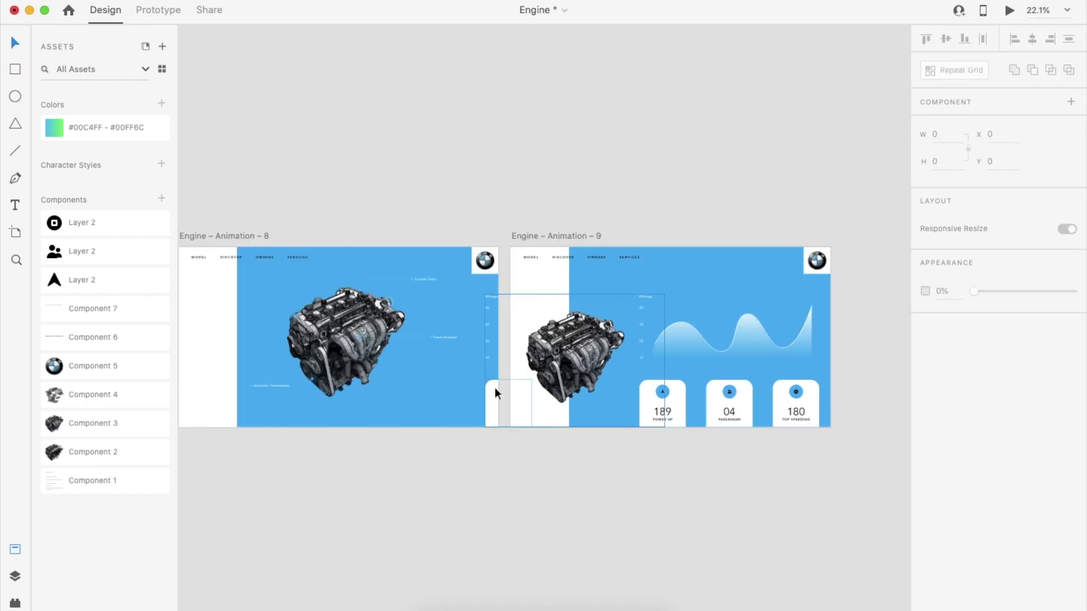
Replace the off-edge chart group on Engine – Animation – 8 with a copy of the masked chart and card group from Engine – Animation – 9.
left_click(677, 409)
key("super+c")
left_click(467, 410)
key("super+v")
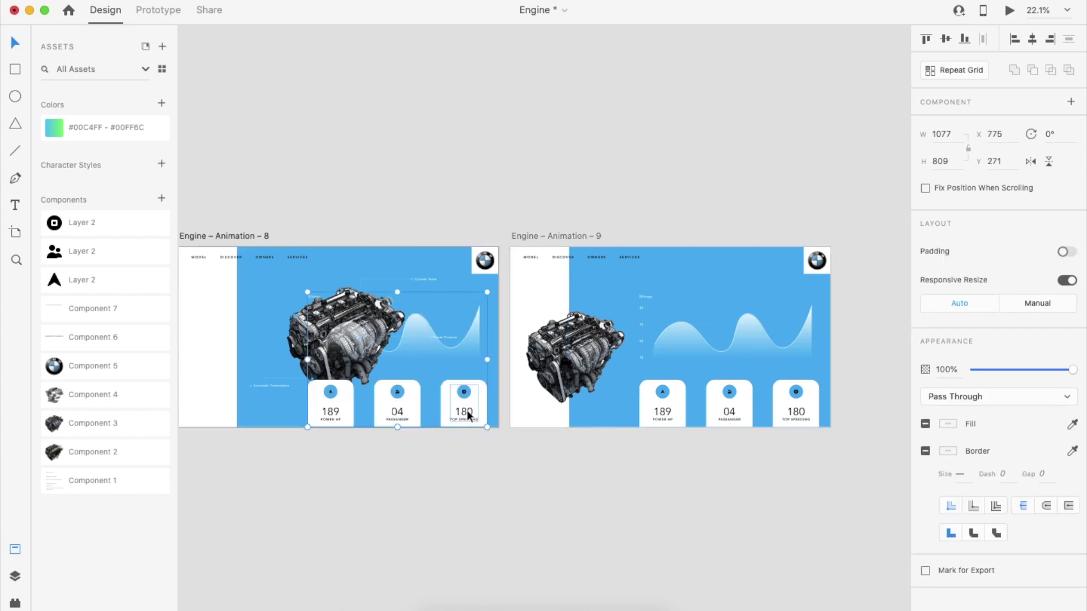
Move Engine – Animation – 9 farther right and shift the pasted group rightward past the right edge of Engine – Animation – 8.
left_click_drag(569, 236, 770, 238)
left_click_drag(474, 396, 476, 396)
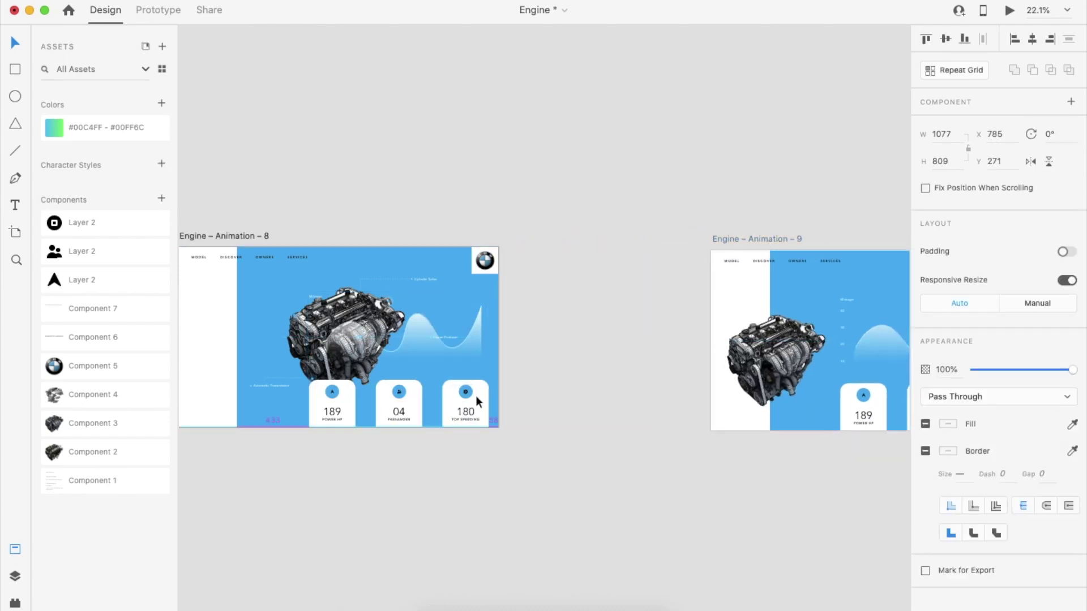
key("shift+Right")
key("shift+Right")
key("shift+Right")
key("shift+Right")
key("shift+Right")
key("shift+Right")
key("shift+Right")
key("shift+Right")
key("shift+Right")
key("shift+Right")
key("shift+Right")
key("shift+Right")
key("shift+Right")
key("shift+Right")
key("shift+Right")
key("shift+Right")
key("shift+Right")
key("shift+Right")
key("shift+Right")
key("shift+Right")
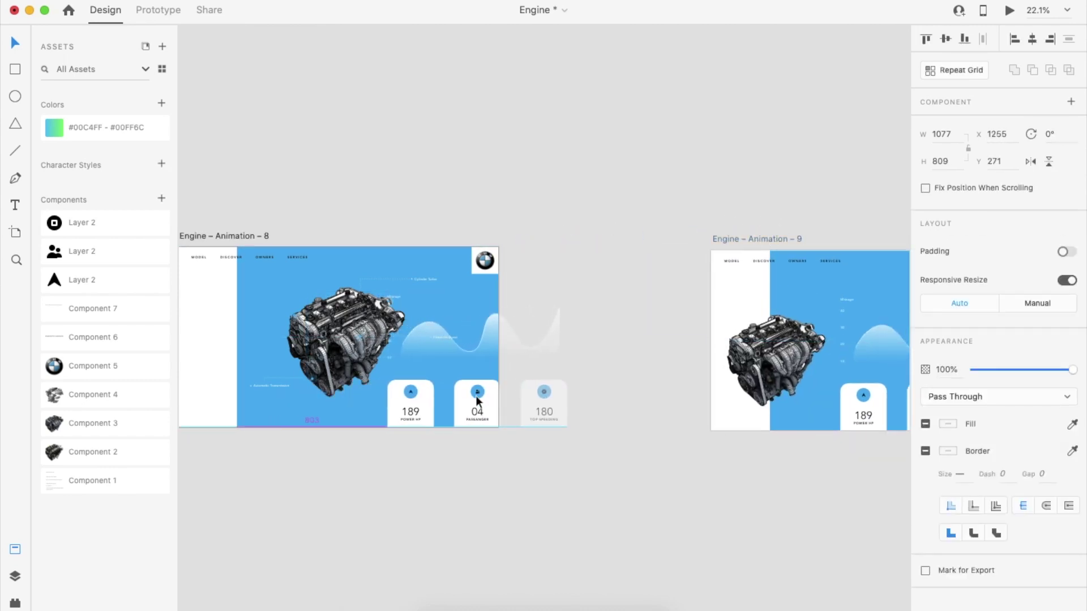
key("shift+Right")
key("shift+Right")
key("shift+Right")
key("shift+Right")
key("shift+Right")
key("shift+Right")
key("shift+Right")
key("shift+Right")
key("shift+Right")
key("shift+Right")
key("shift+Right")
key("shift+Right")
key("shift+Right")
key("shift+Right")
key("shift+Right")
key("shift+Right")
key("shift+Right")
key("shift+Right")
key("shift+Right")
key("shift+Right")
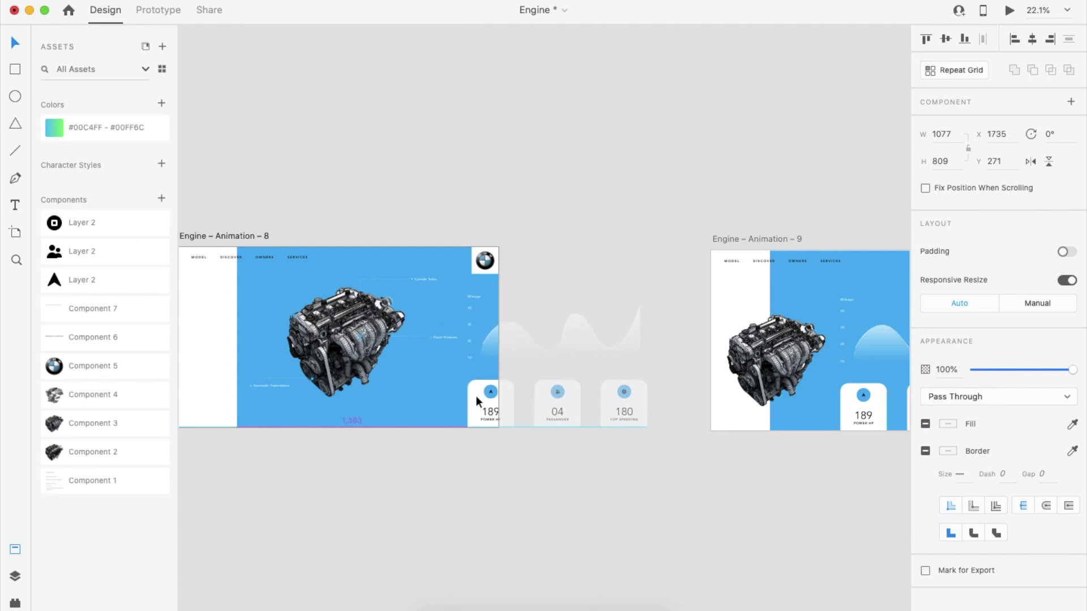
key("shift+Right")
key("shift+Right")
key("shift+Right")
key("shift+Right")
key("shift+Right")
key("shift+Right")
key("shift+Right")
key("shift+Right")
key("shift+Right")
key("shift+Right")
left_click(536, 482)
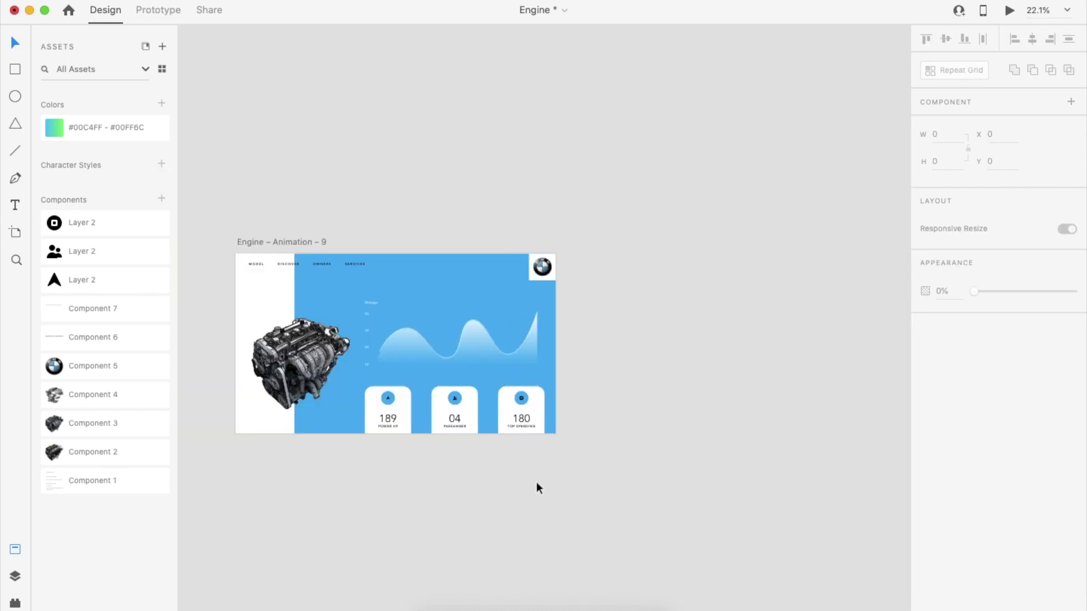
Duplicate the Engine – Animation – 9 artboard to its right.
scroll(559, 355, "left", 3)
left_click(560, 356)
left_click(410, 208)
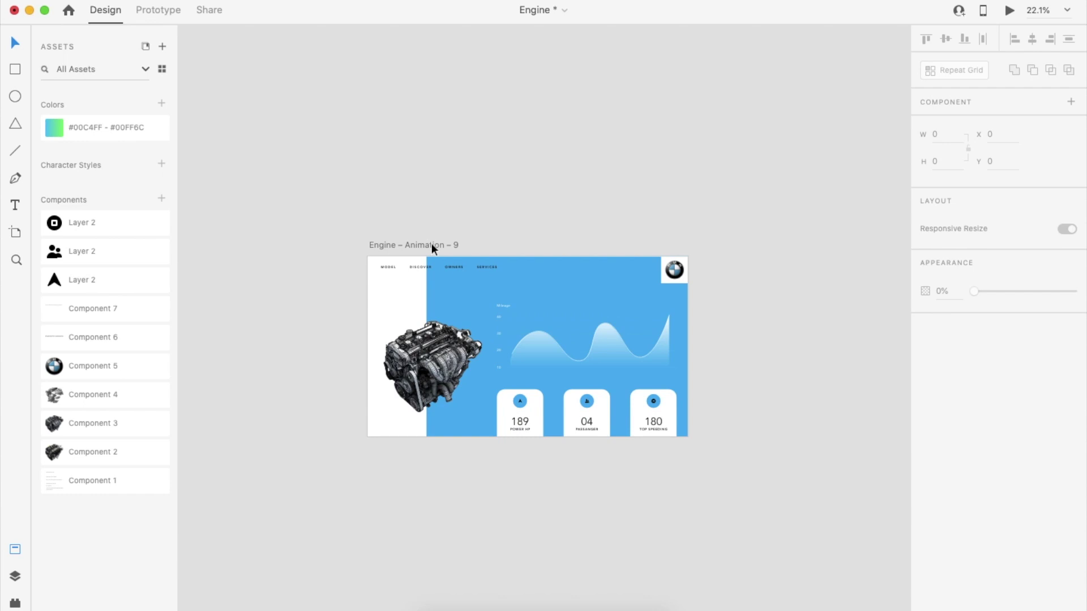
left_click(428, 243)
key("super+d")
scroll(432, 245, "right", 3)
Narrow the chart's mask rectangle on Engine – Animation – 9 to 17 wide at X 838, hiding the mileage curve.
double_click(526, 315)
left_click_drag(593, 309, 535, 331)
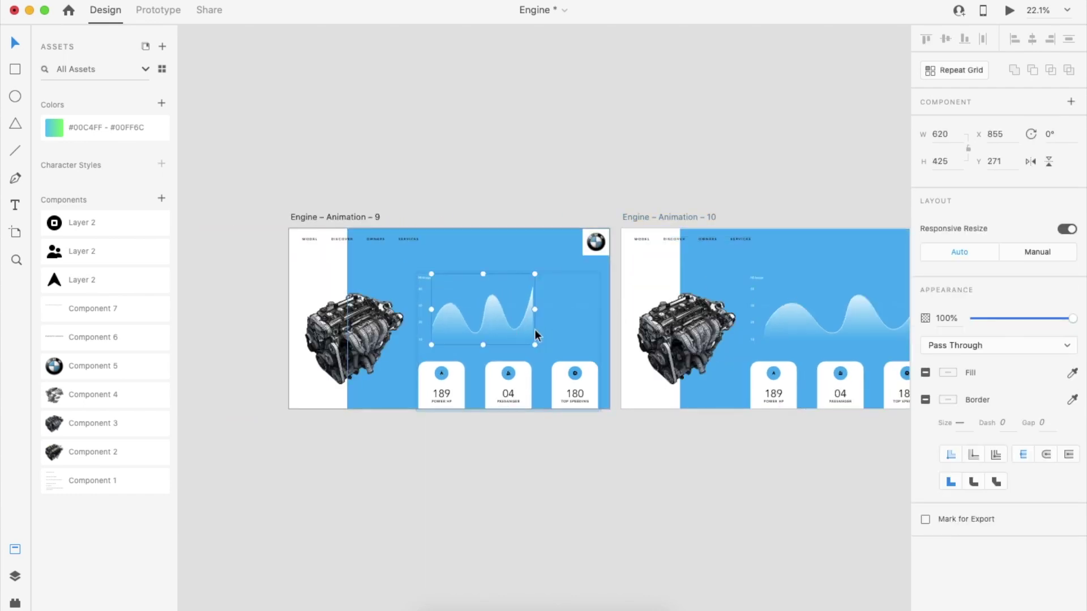
double_click(589, 317)
left_click_drag(596, 311, 432, 344)
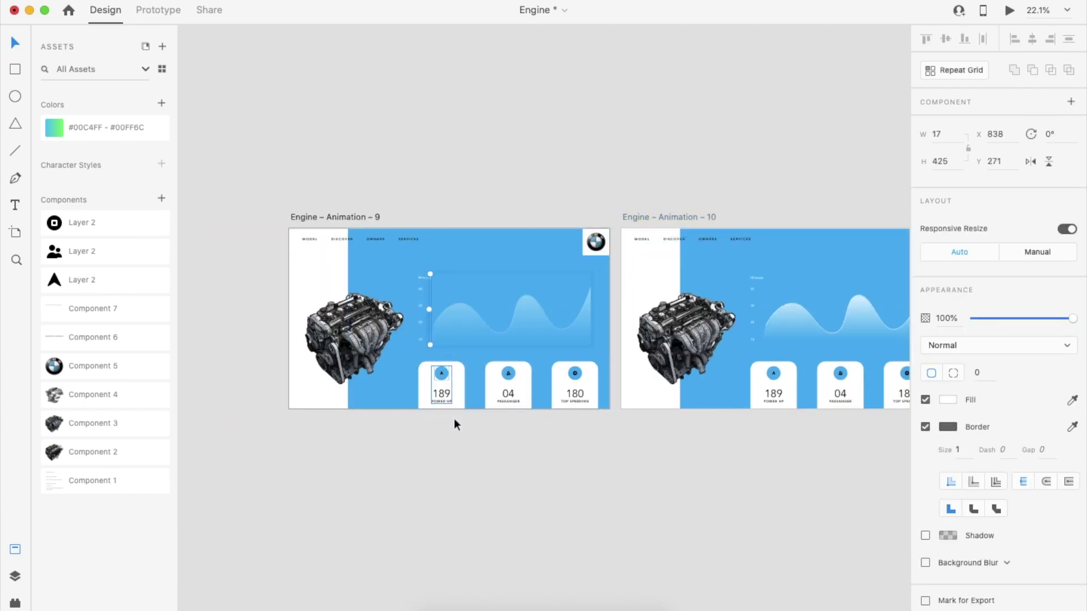
key("Escape")
Shift the 04 Passanger card and its contents straight down in the off-edge group beside Engine – Animation – 8.
scroll(473, 481, "down", 5)
scroll(457, 427, "left", 3)
left_click(568, 423)
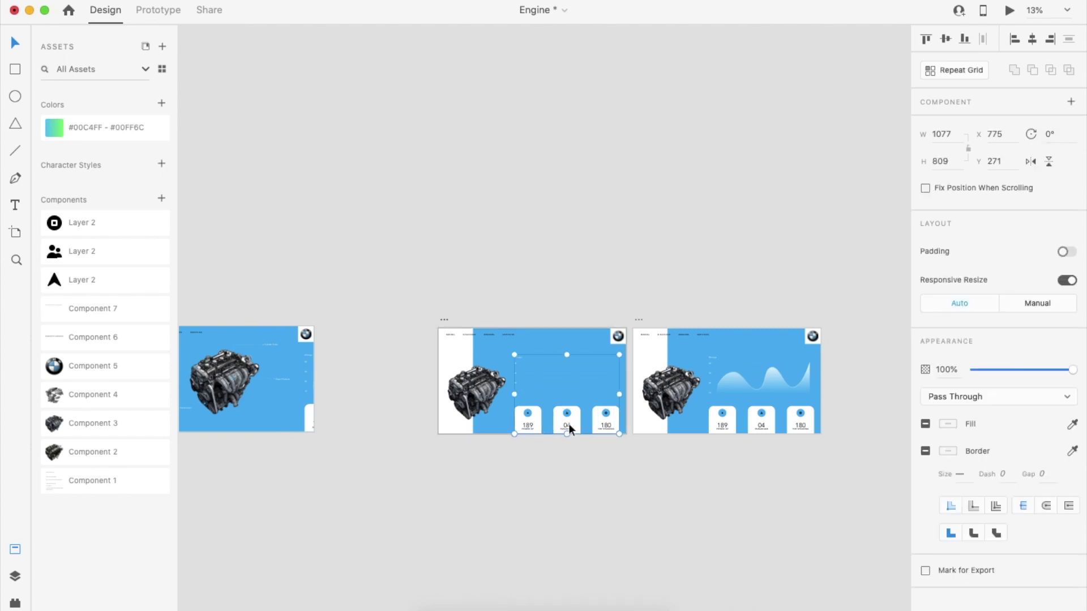
left_click(305, 420)
double_click(354, 420)
left_click(372, 425, "shift")
key("shift+Down")
key("shift+Down")
key("shift+Down")
key("shift+Down")
key("shift+Down")
key("shift+Down")
key("shift+Down")
key("shift+Down")
key("shift+Down")
key("shift+Down")
key("shift+Down")
key("shift+Down")
key("shift+Down")
key("shift+Down")
key("shift+Down")
key("shift+Down")
key("shift+Down")
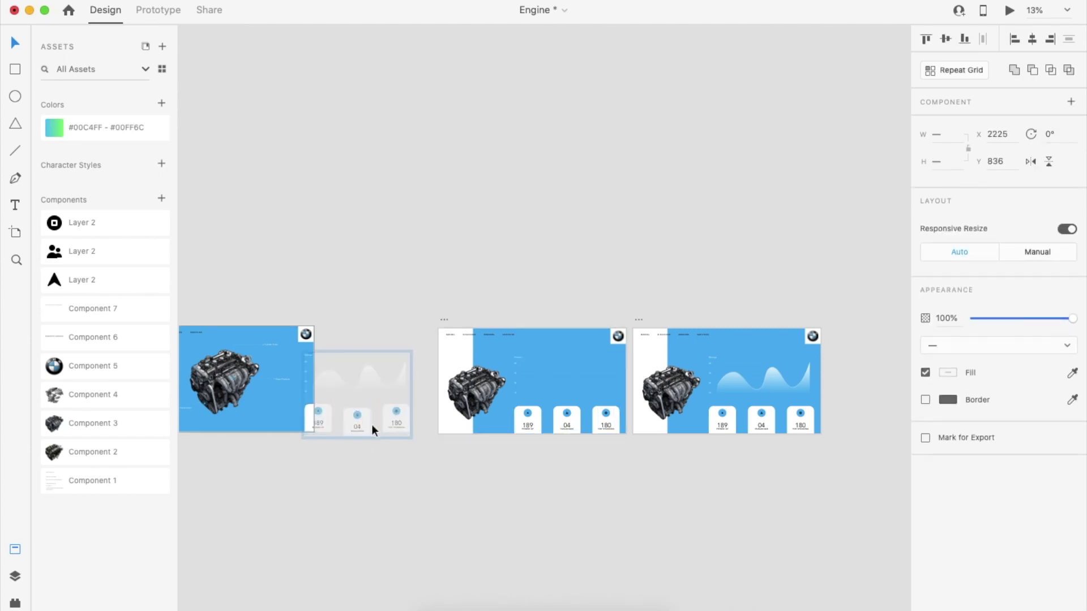
Shift the 180 Top Speeding card in the same off-edge group lower than the 04 card and preview the staggered transition.
left_click(400, 427)
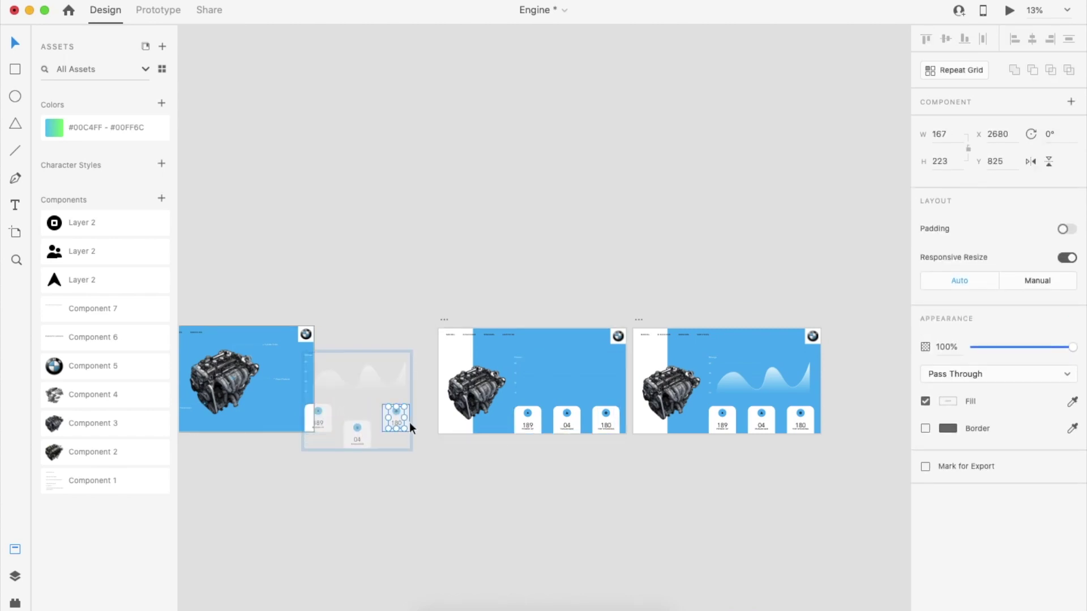
left_click(410, 422, "shift")
key("shift+Down")
key("shift+Down")
key("shift+Down")
key("shift+Down")
key("shift+Down")
key("shift+Down")
key("shift+Down")
key("shift+Down")
key("shift+Down")
key("shift+Down")
key("shift+Down")
key("shift+Down")
key("shift+Down")
key("shift+Down")
key("shift+Down")
key("shift+Down")
key("shift+Down")
key("shift+Down")
key("shift+Down")
key("shift+Down")
key("Escape")
left_click(1010, 11)
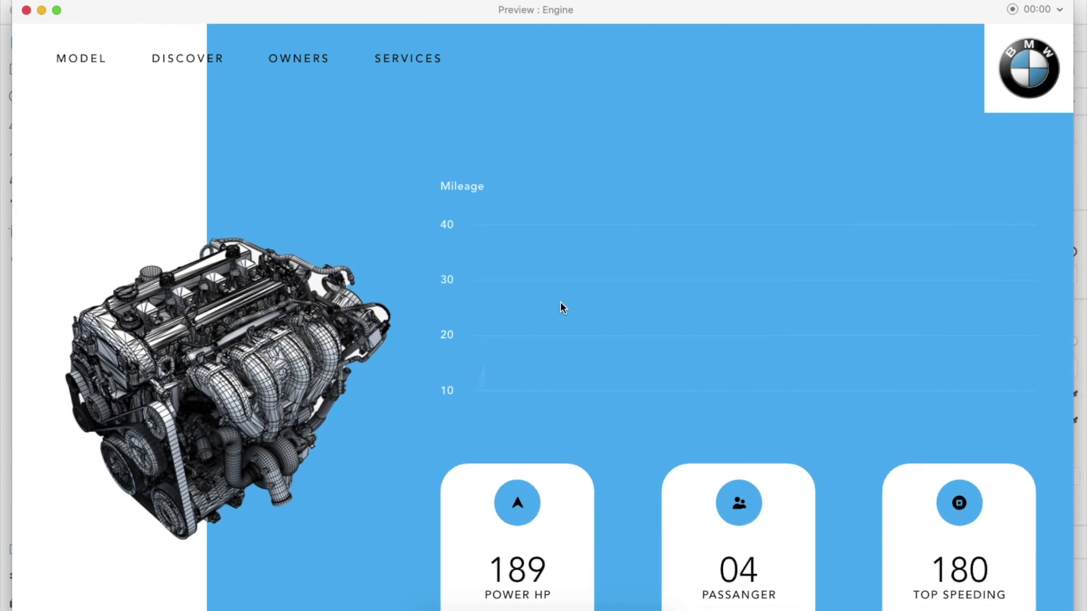
left_click(26, 10)
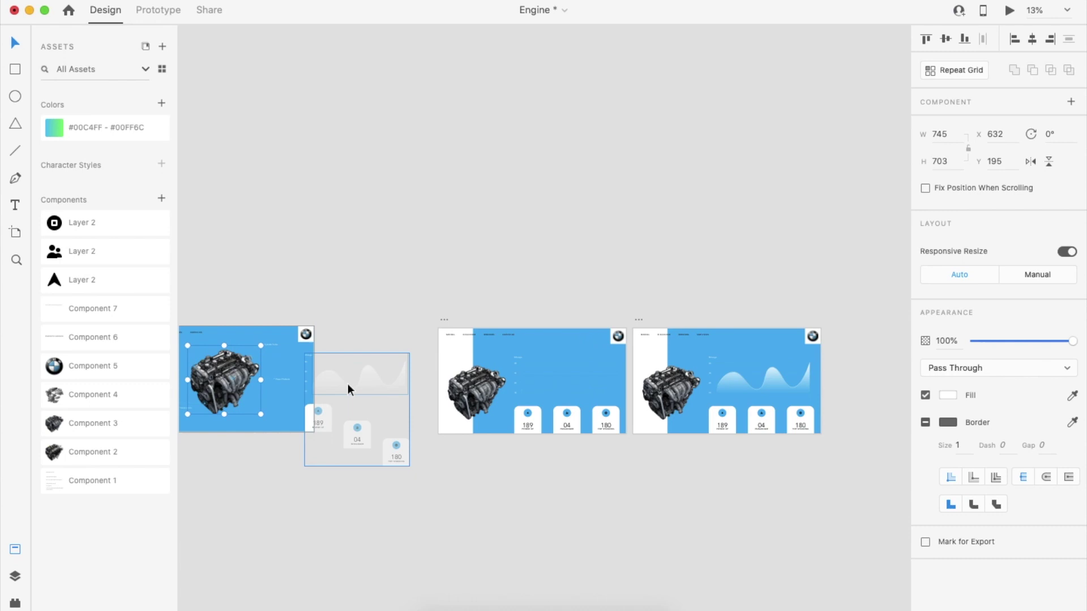
Hide the mileage curve in the off-edge group beside Engine – Animation – 8 and preview the transition again.
left_click(348, 384)
left_click(399, 305)
left_click(316, 412)
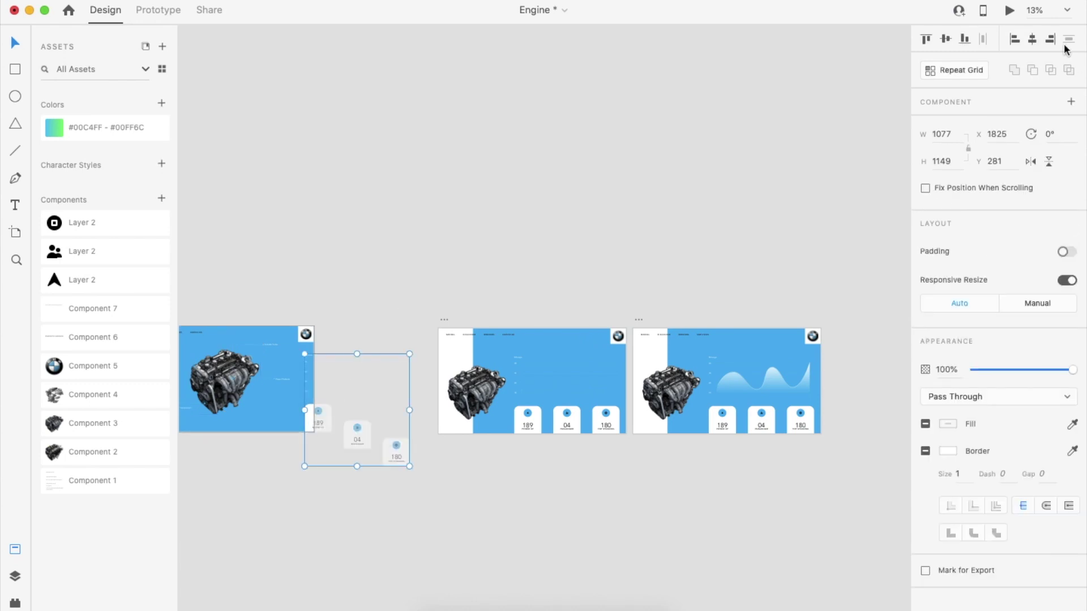
left_click(1010, 10)
left_click(27, 12)
Link Engine – Animation – 9 to Engine – Animation – 10 in prototype mode and preview the chart reveal.
left_click(444, 319)
key("ctrl+Tab")
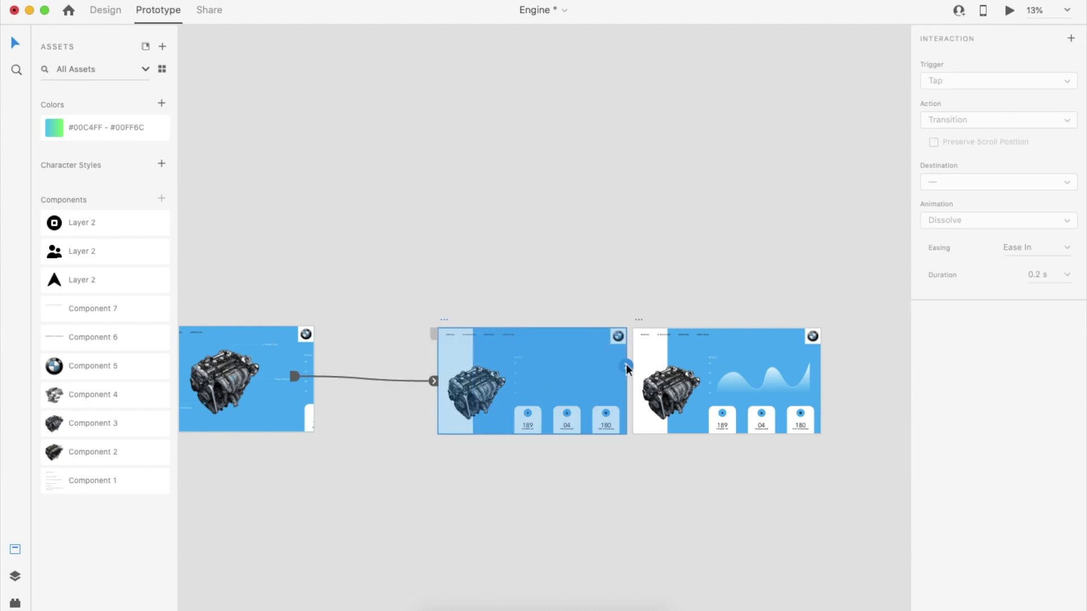
left_click(1009, 10)
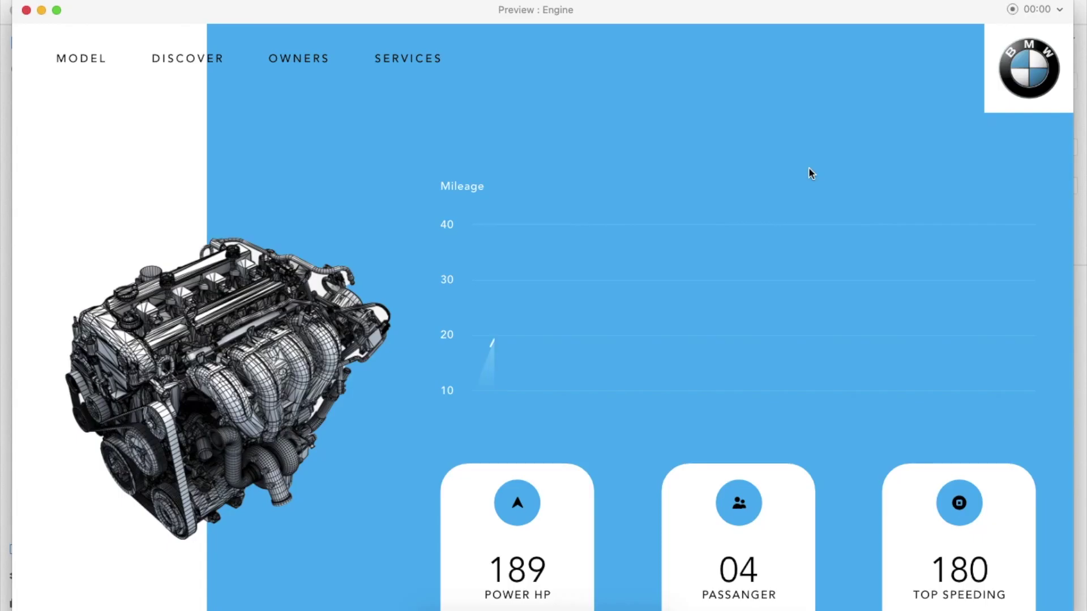
left_click(26, 10)
Play the prototype preview from the early landing-page artboards through the annotated wireframe engine to the Mileage chart.
left_click(576, 438)
scroll(571, 440, "up", 3)
scroll(589, 447, "right", 5)
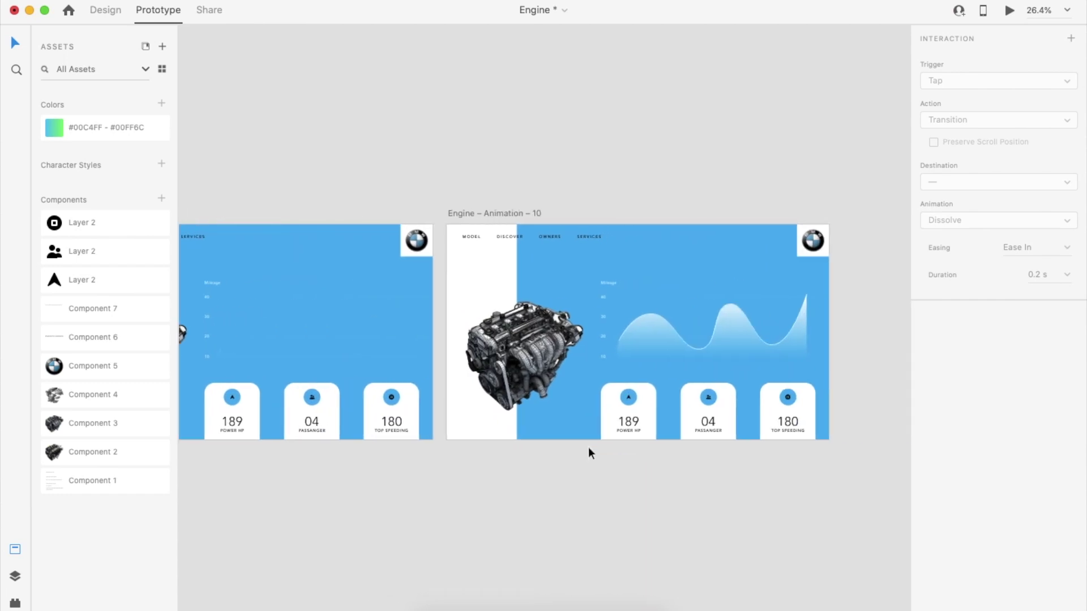
scroll(377, 425, "up", 3)
scroll(377, 424, "down", 3)
scroll(377, 426, "down", 6)
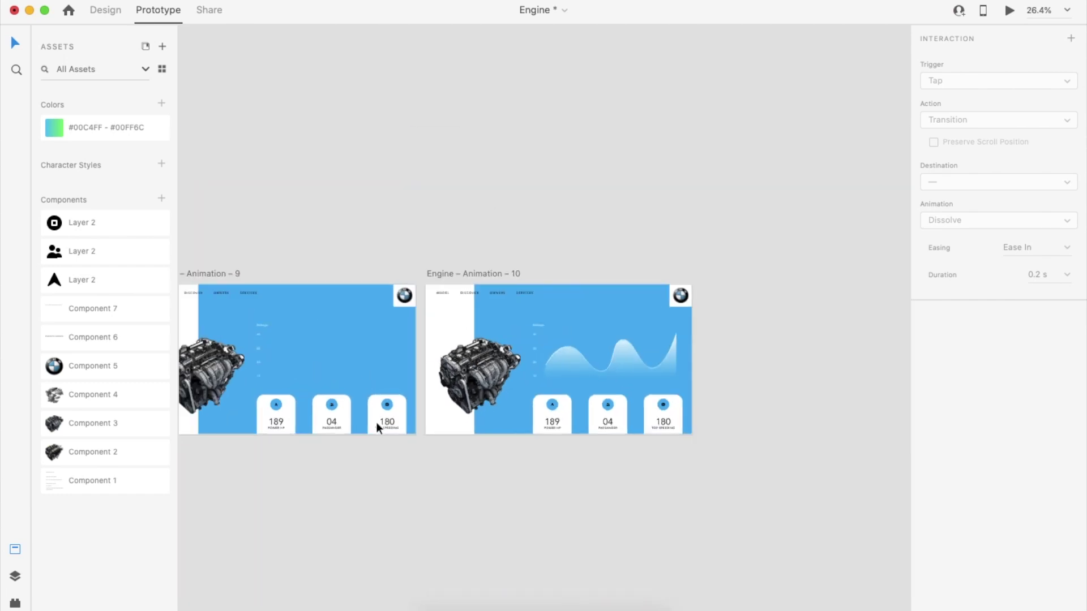
scroll(377, 425, "left", 15)
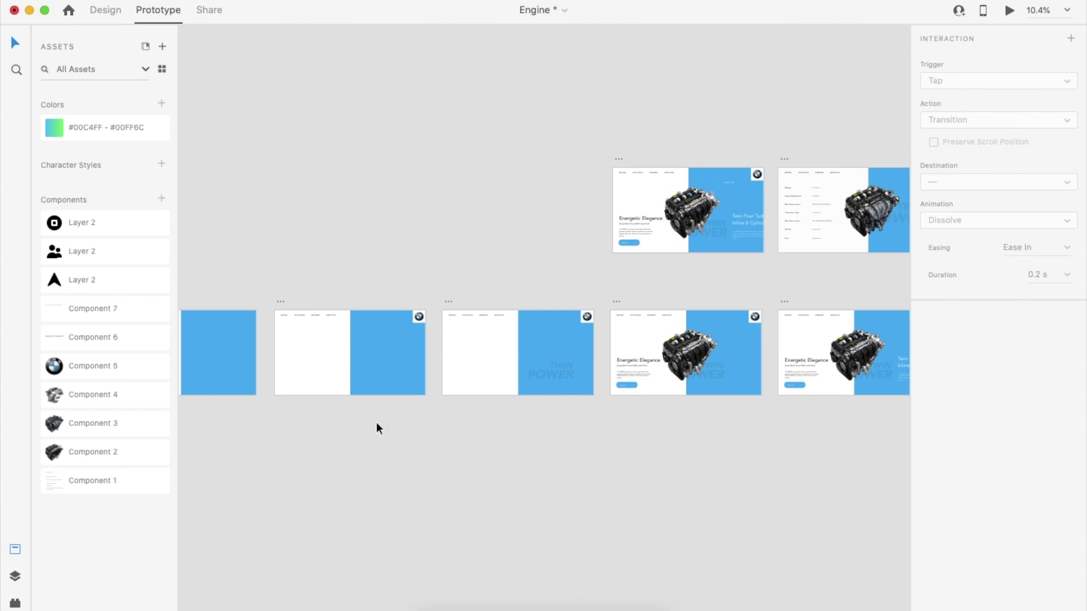
left_click(442, 372)
left_click(1010, 11)
left_click(766, 228)
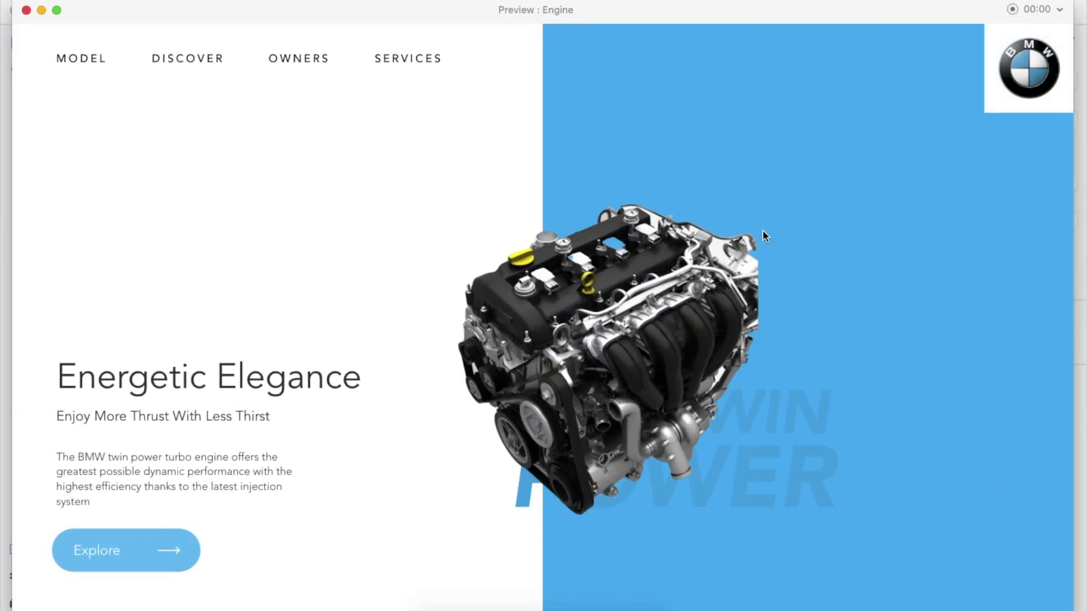
left_click(613, 392)
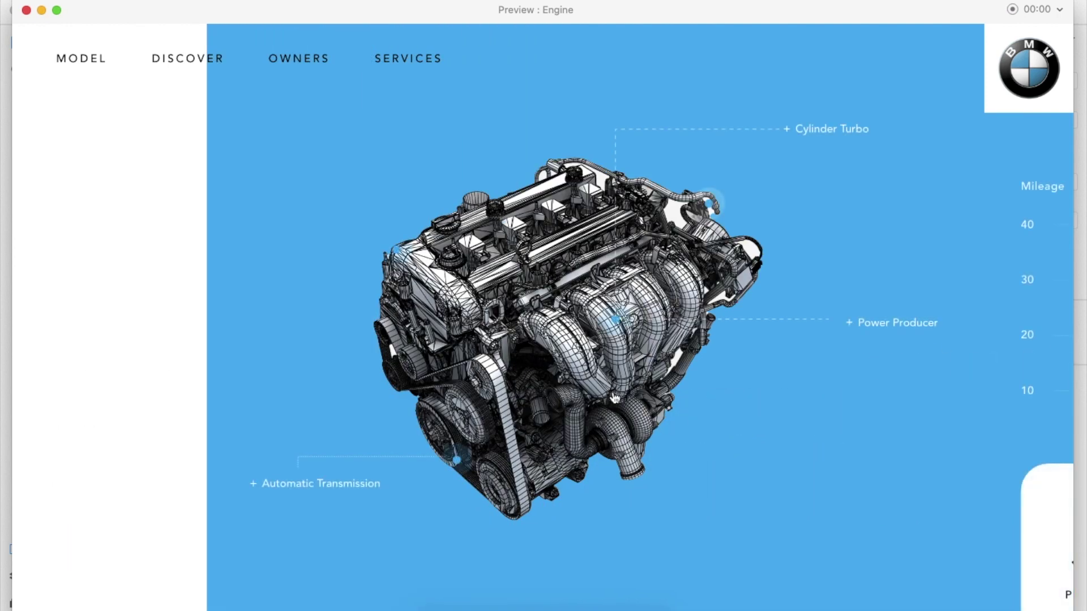
left_click(757, 326)
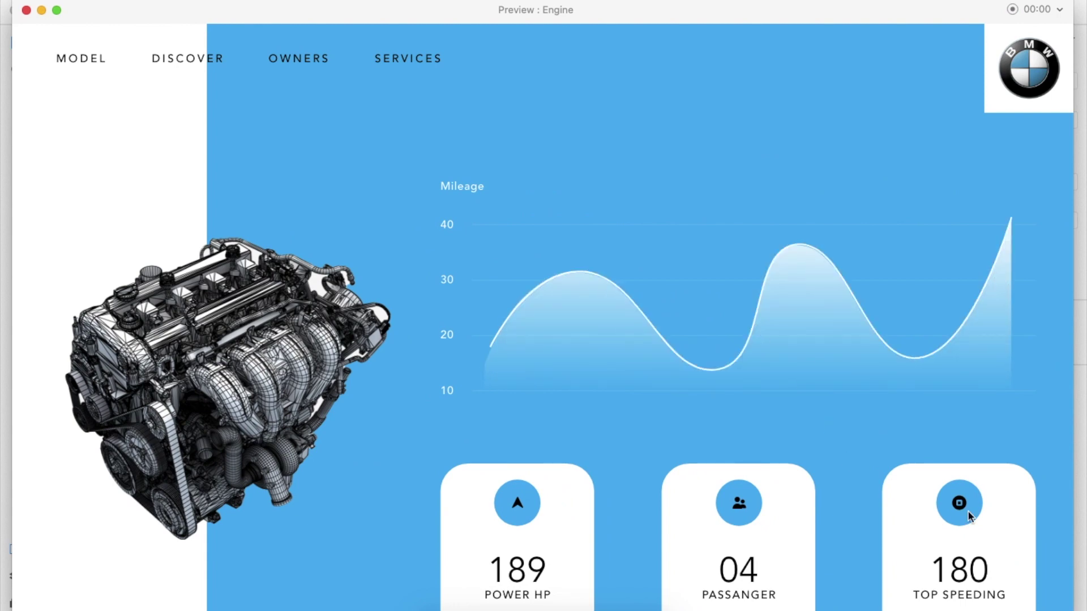
left_click(26, 12)
Stack two copies of the Power HP number above the original on Engine – Animation – 10, changing them to 187 and 186.
scroll(582, 461, "right", 5)
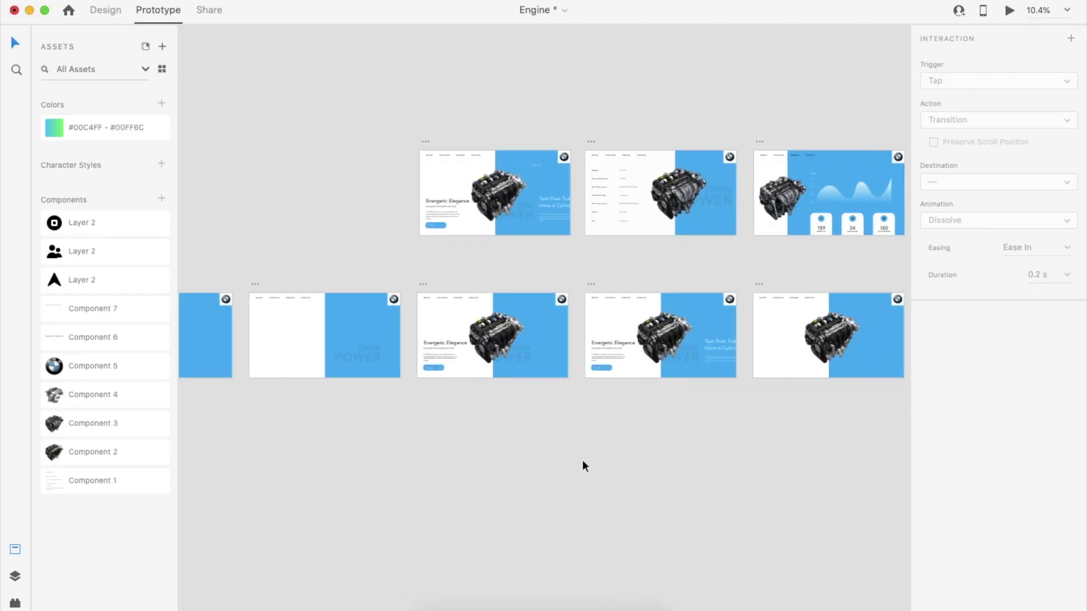
scroll(584, 404, "up", 5)
left_click(563, 311)
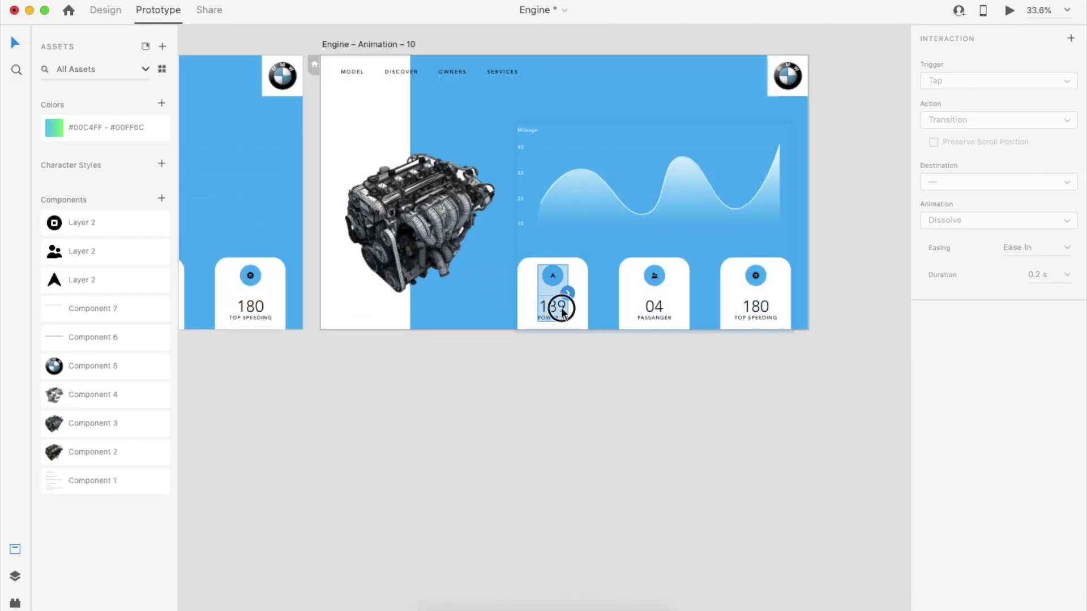
left_click(105, 10)
double_click(556, 307)
scroll(556, 307, "up", 4)
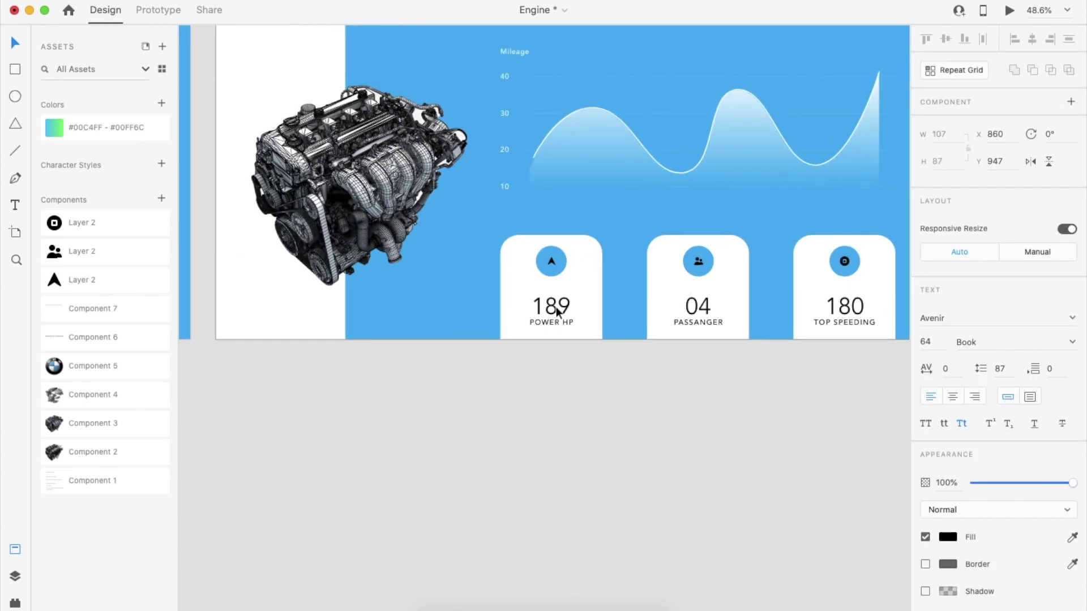
left_click_drag(557, 312, 576, 219)
scroll(557, 309, "up", 2)
double_click(546, 261)
type("87")
double_click(547, 213)
type("187")
type("6")
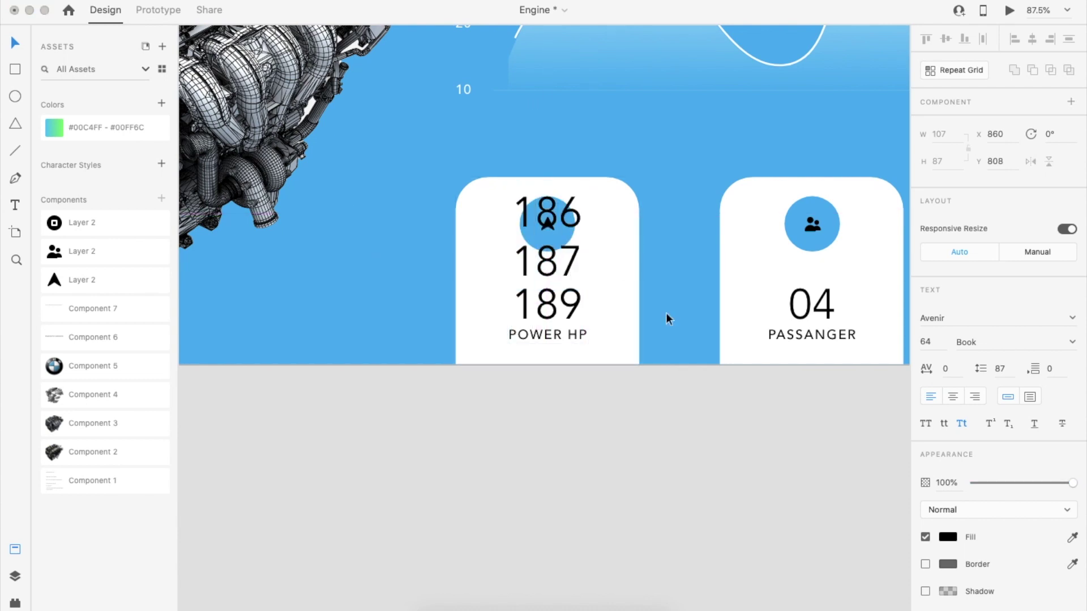
Mask the Power HP number stack with a rectangle about 107 by 57 drawn around the 189.
key("Escape")
left_click(14, 70)
left_click_drag(512, 289, 586, 326)
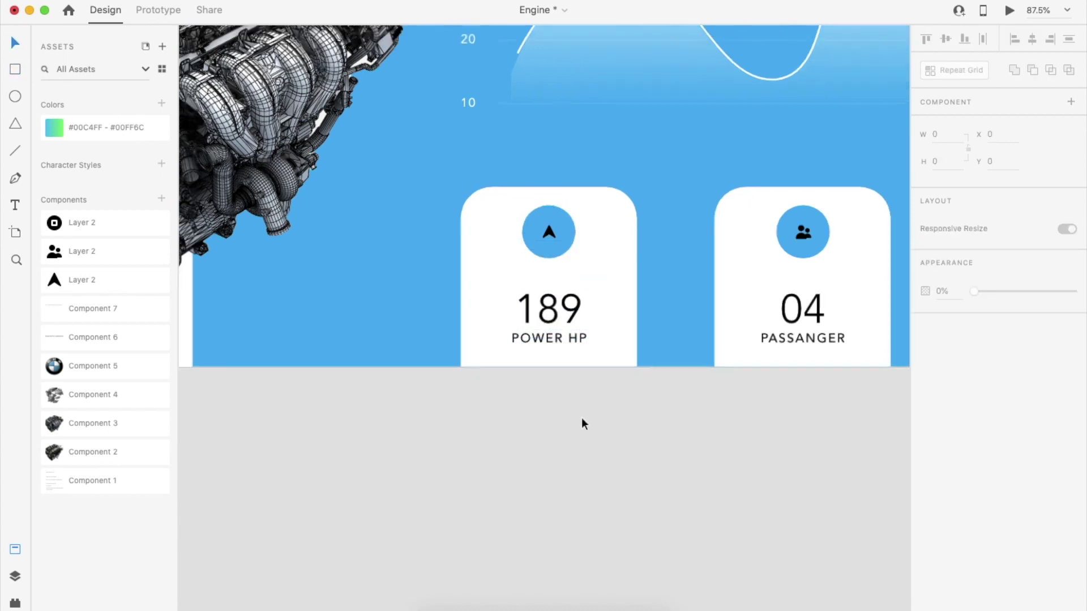
Stack three copies of the Top Speeding number above the 180 and change them upward to 170, 160 and 150.
scroll(582, 420, "down", 4)
scroll(582, 420, "right", 4)
left_click(701, 359)
double_click(701, 359)
double_click(701, 358)
scroll(701, 357, "up", 3)
left_click_drag(700, 361, 702, 227)
double_click(689, 320)
type("170")
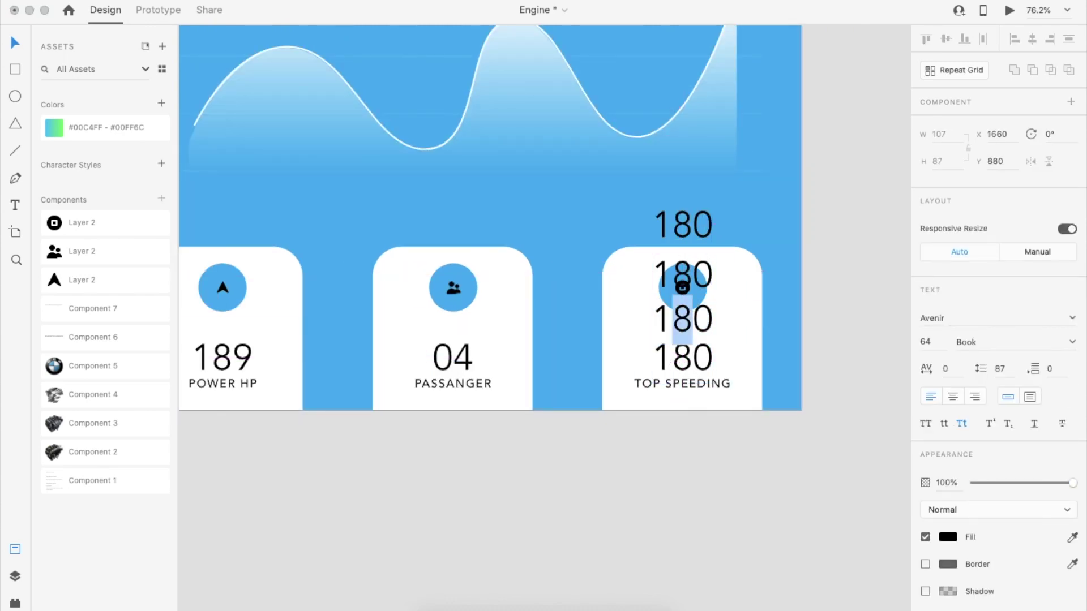
left_click(681, 274)
left_click(679, 225)
type("5")
key("Escape")
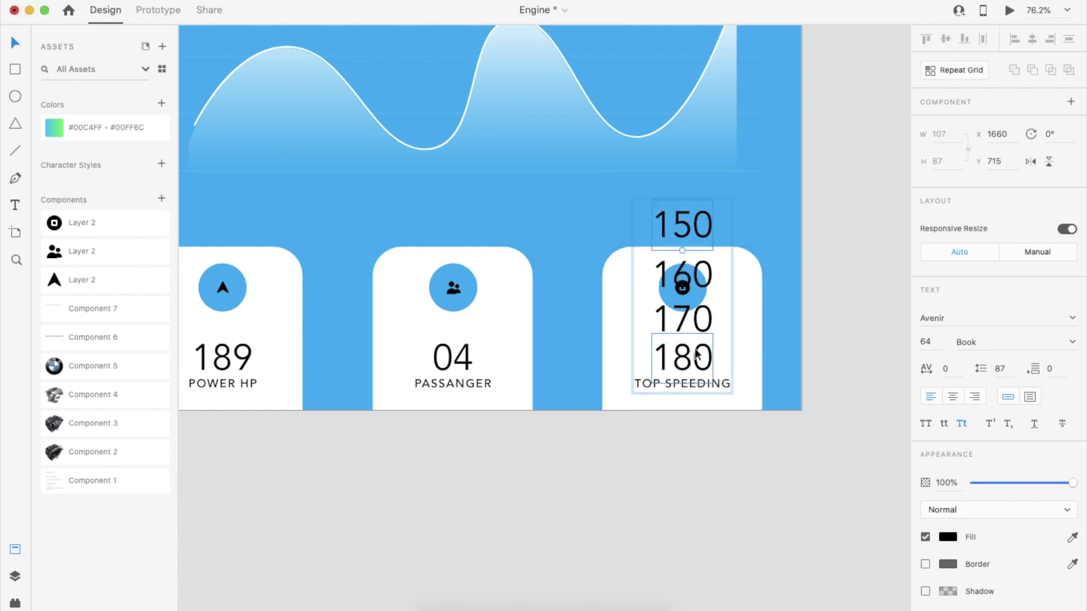
Group the four Top Speeding numbers and mask them with a rectangle about 107 by 60 around the 180.
left_click(695, 350, "shift")
key("super+g")
key("r")
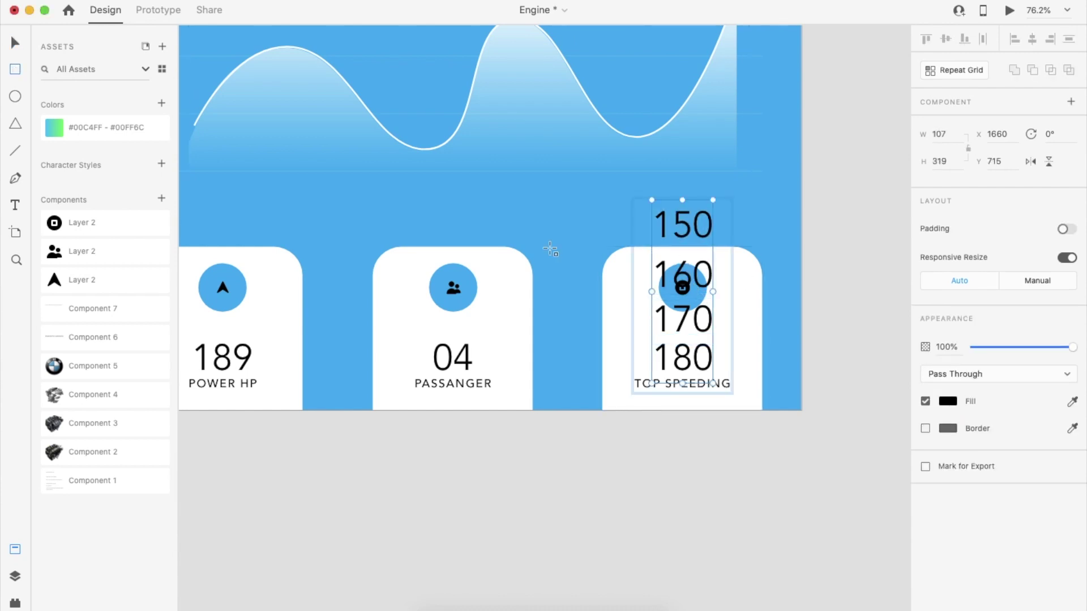
left_click_drag(652, 342, 714, 376)
key("v")
left_click(704, 328, "shift")
key("super+shift+m")
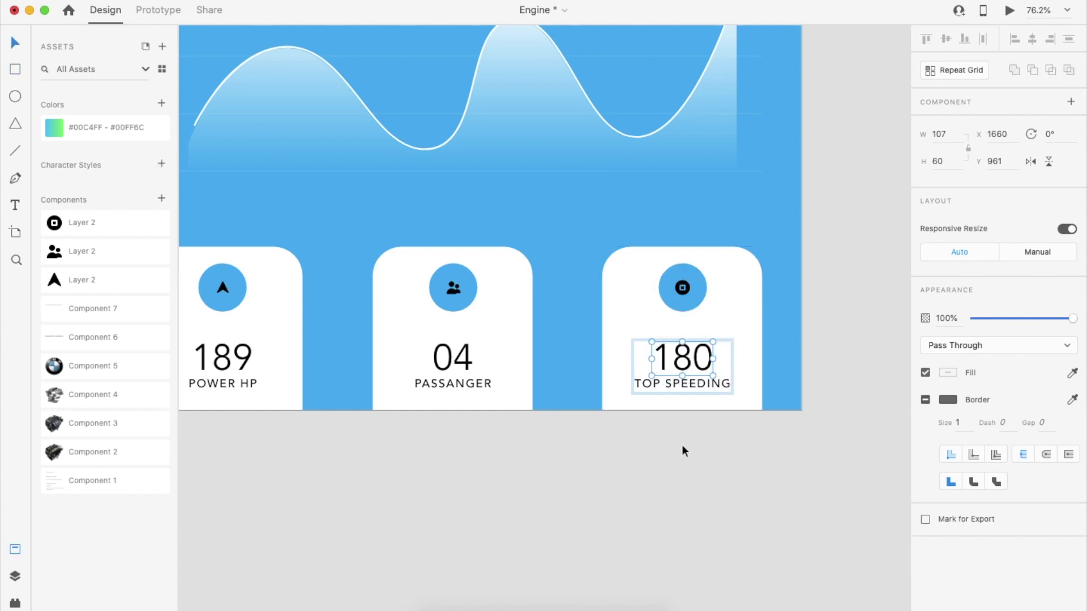
Preview the chart artboard with the masked number stacks in its stat cards.
left_click(683, 449)
scroll(683, 449, "down", 8)
left_click(1010, 10)
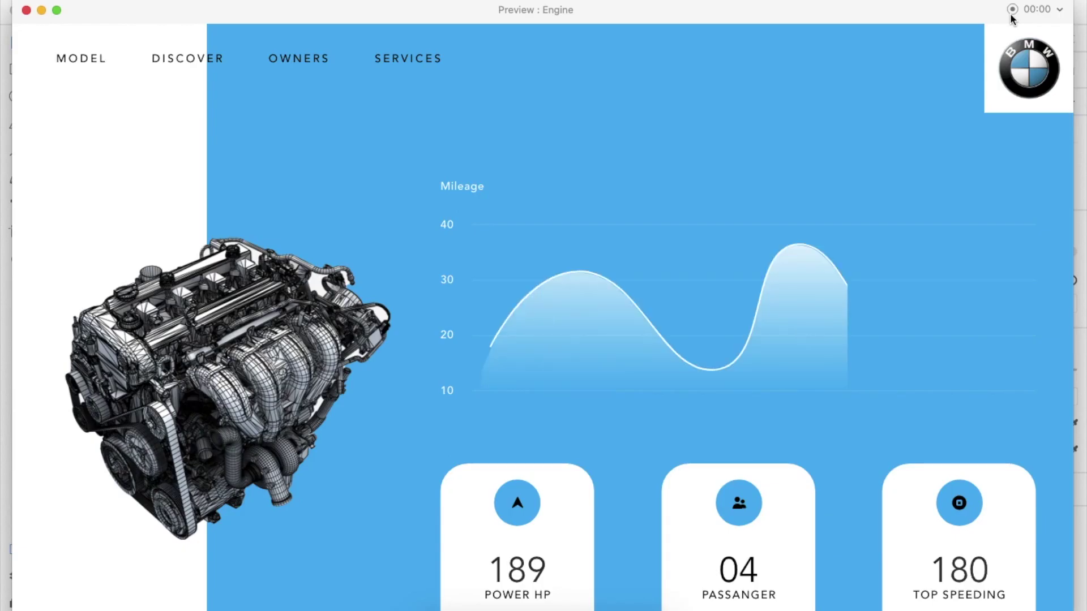
left_click(26, 10)
Duplicate the Engine – Animation – 10 artboard to its right and enter the copy's masked Power HP number.
left_click(539, 240)
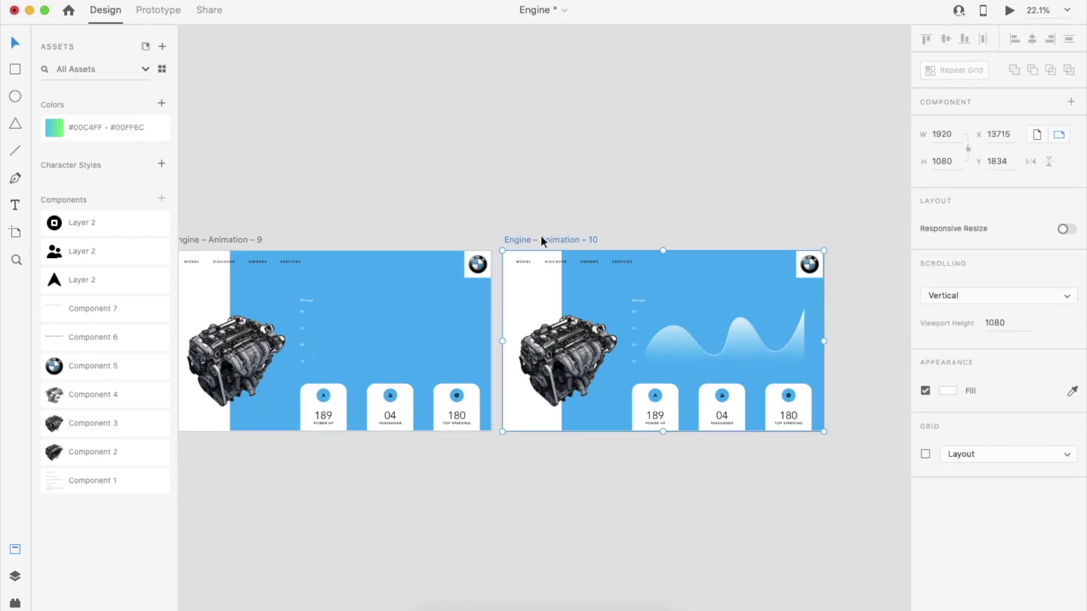
scroll(626, 189, "right", 3)
double_click(542, 396)
double_click(542, 396)
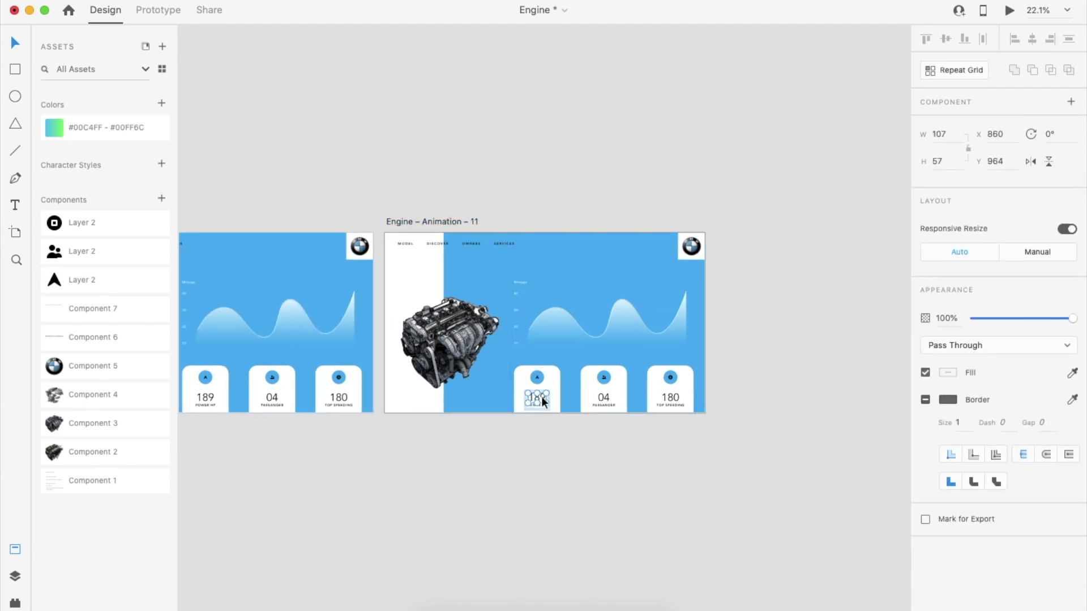
double_click(542, 396)
scroll(542, 396, "up", 5)
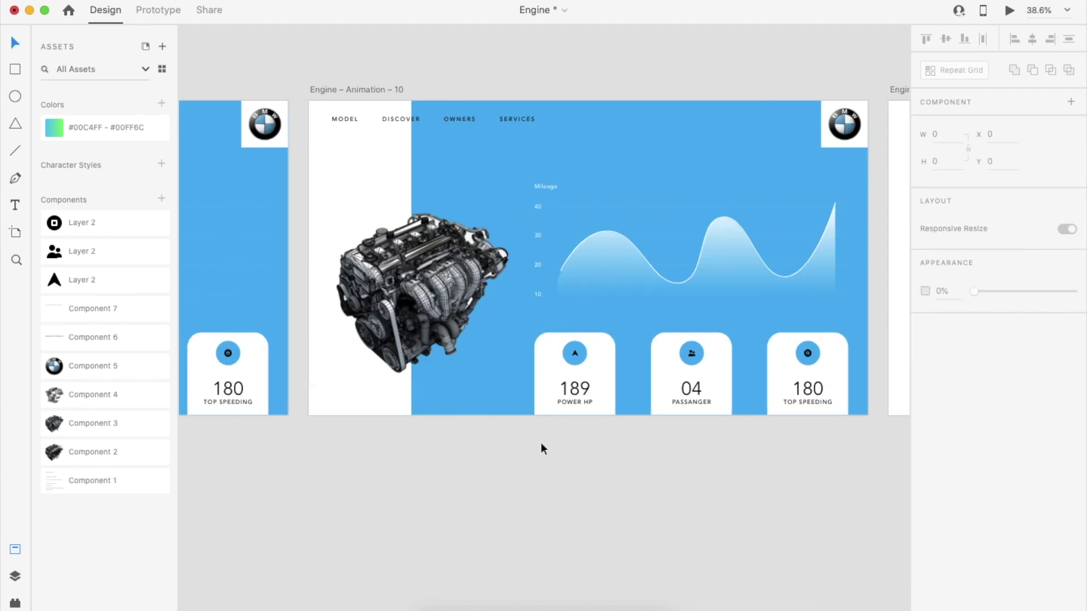
Inside the Power HP mask on Engine – Animation – 10, change the two upper numbers to 190 and 191.
double_click(583, 395)
scroll(578, 391, "up", 3)
double_click(588, 368)
double_click(587, 362)
left_click(589, 388, "shift")
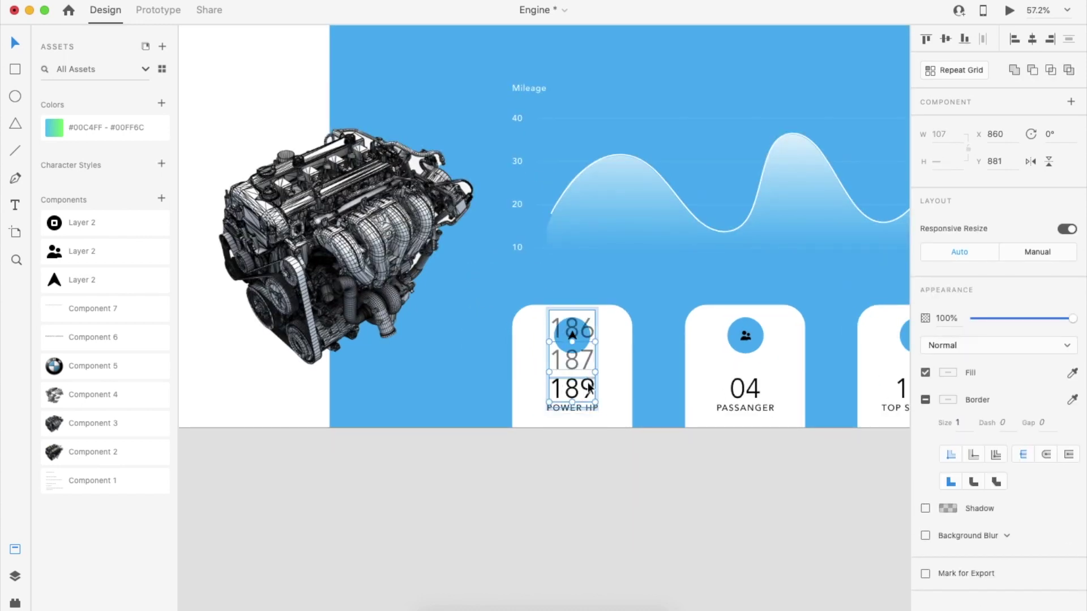
left_click_drag(591, 331, 597, 543)
key("super+z")
left_click(570, 364)
double_click(570, 363)
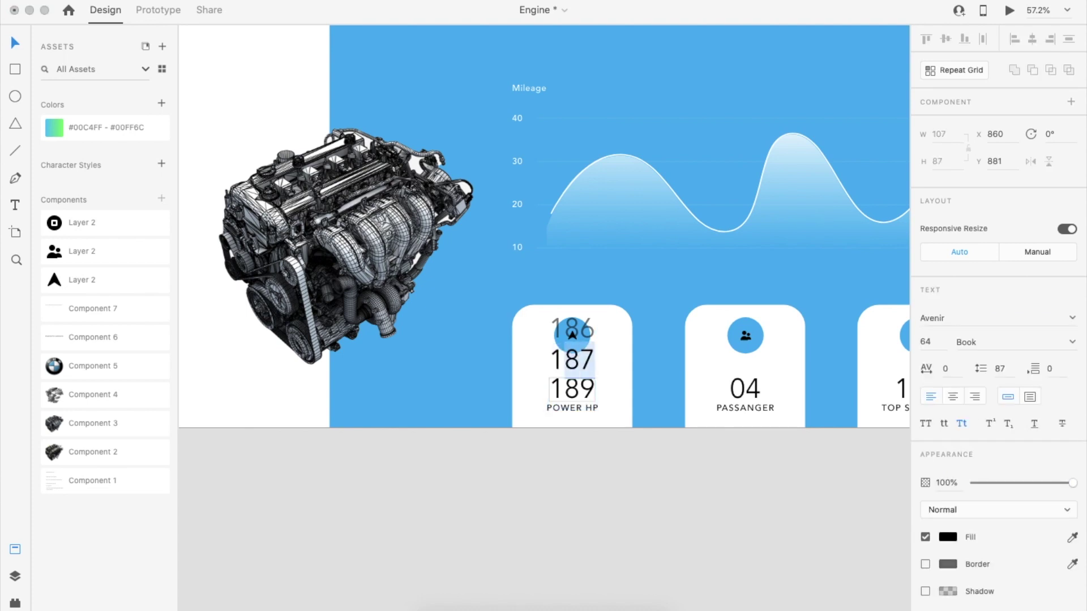
type("90")
double_click(573, 334)
type("19")
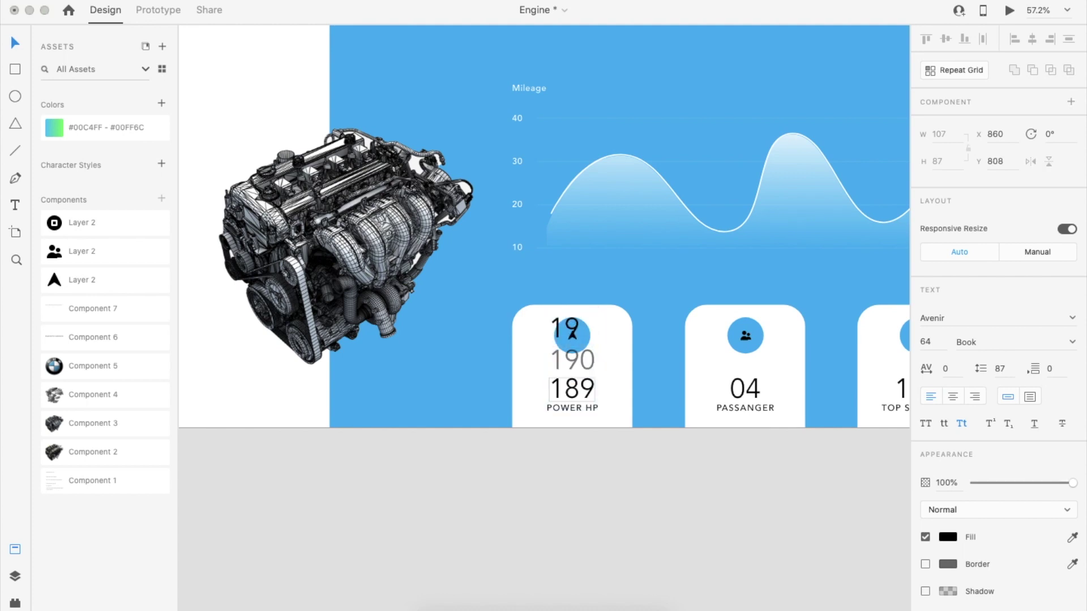
left_click(635, 545)
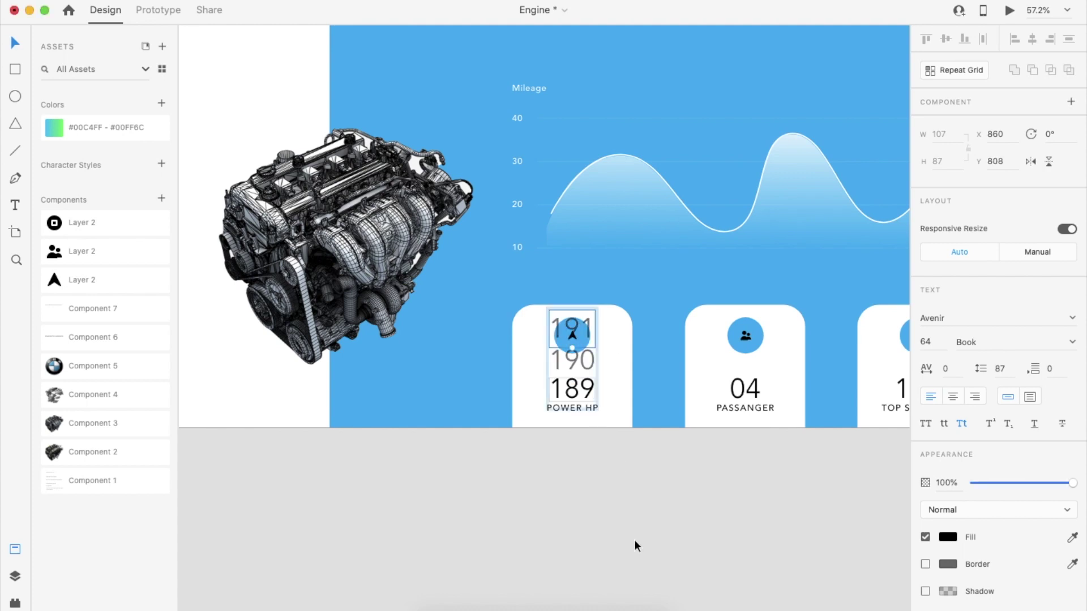
Inside the Top Speeding mask, renumber the three copies above the 180 upward in steps of ten from 190 to 210.
scroll(633, 540, "right", 10)
double_click(661, 399)
double_click(661, 400)
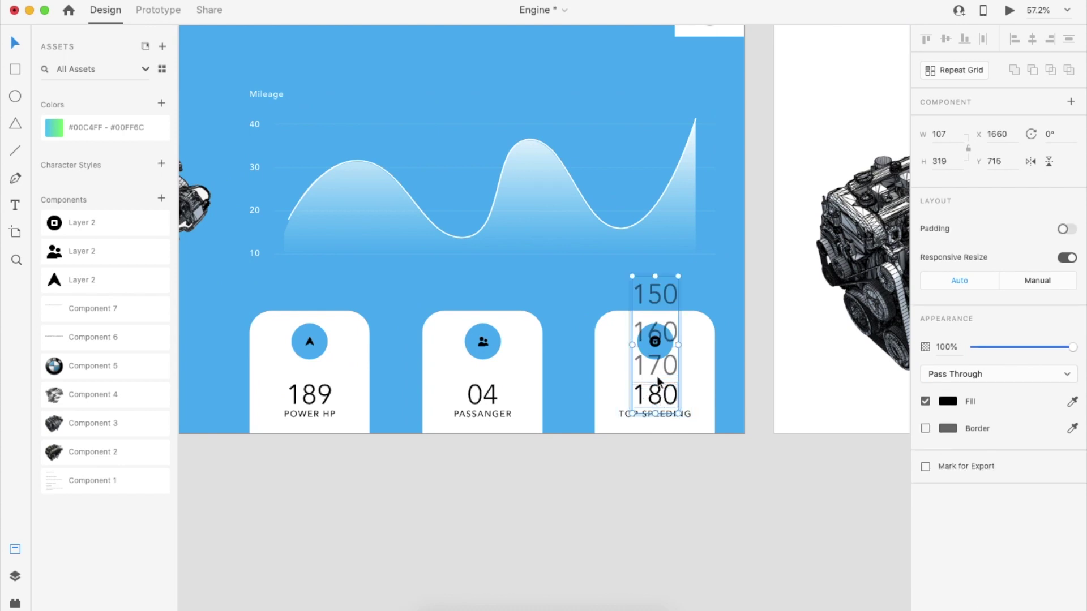
double_click(657, 369)
double_click(657, 393)
left_click(657, 369)
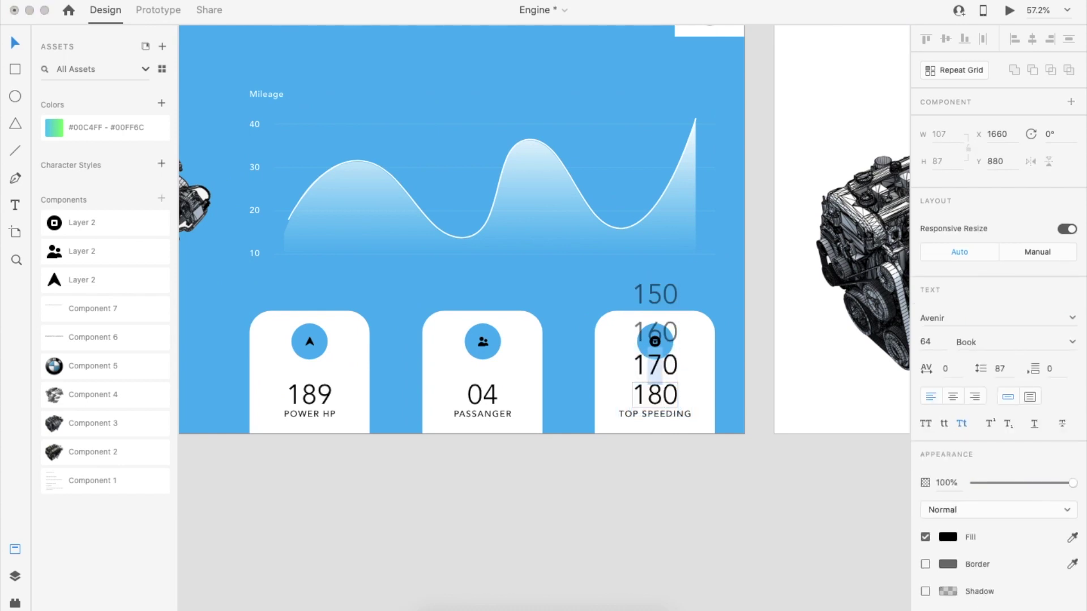
type("90")
double_click(656, 332)
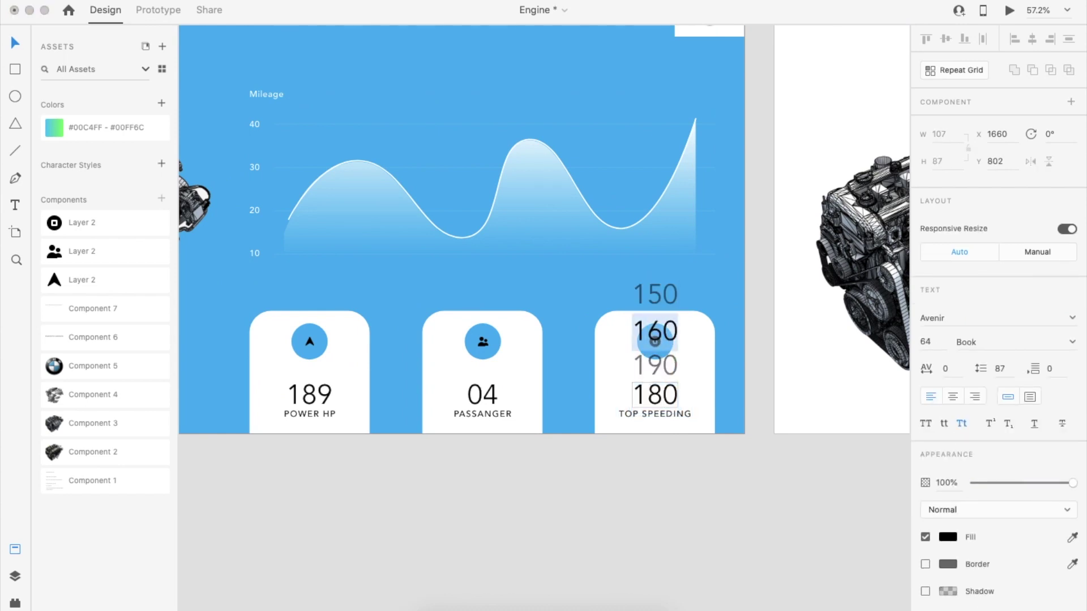
type("20")
double_click(652, 296)
double_click(652, 297)
type("210")
left_click(646, 490)
Delete the old Engine – Animation – 11 artboard, duplicate the updated Engine – Animation – 10 in its place, and select the copy's Power HP number.
scroll(646, 490, "down", 5)
left_click(726, 274)
key("Delete")
left_click(443, 274)
key("super+d")
left_click(631, 217)
left_click(536, 399)
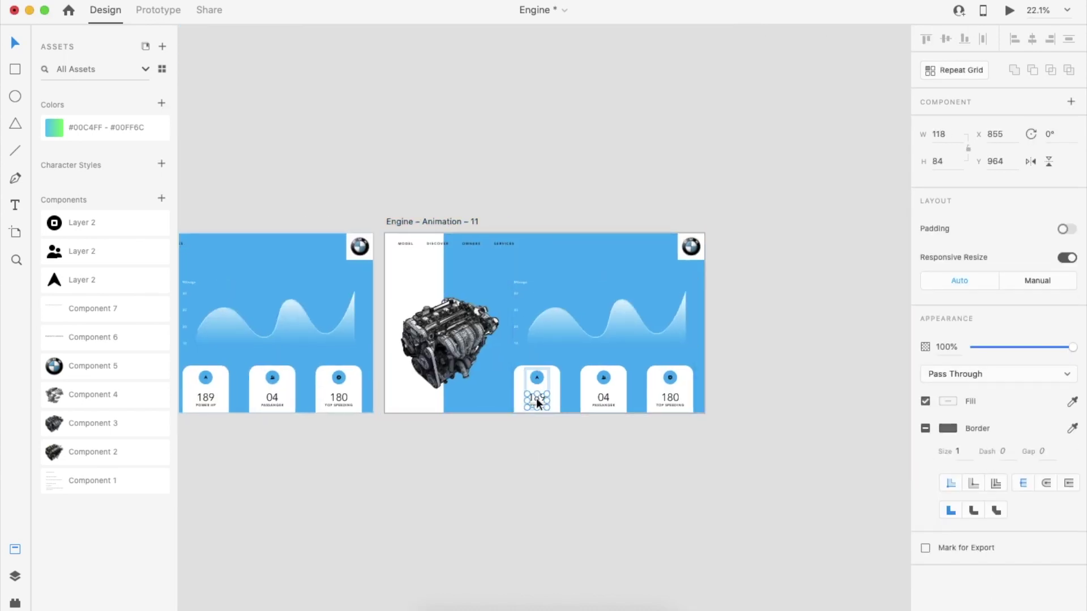
In the Power HP mask on Engine – Animation – 11, move the number stack down until 191 takes the place of 189.
scroll(536, 396, "up", 5)
double_click(545, 400)
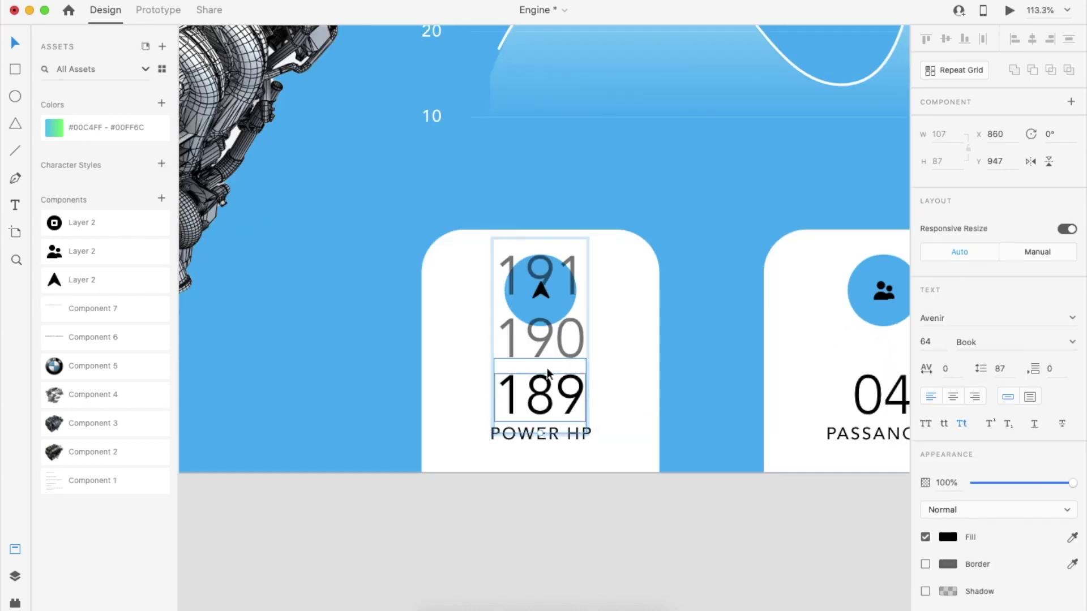
left_click(544, 328, "shift")
key("shift+Down")
key("shift+Down")
key("shift+Down")
key("shift+Down")
key("shift+Down")
key("shift+Down")
key("shift+Down")
key("shift+Down")
key("shift+Down")
key("shift+Down")
key("shift+Down")
key("shift+Down")
key("shift+Down")
key("shift+Down")
key("shift+Down")
key("shift+Up")
key("Down")
In the Top Speeding mask on Engine – Animation – 11, move the number stack down until 210 sits above the card's label.
scroll(542, 291, "right", 7)
scroll(543, 291, "right", 3)
left_click(654, 396)
double_click(654, 396)
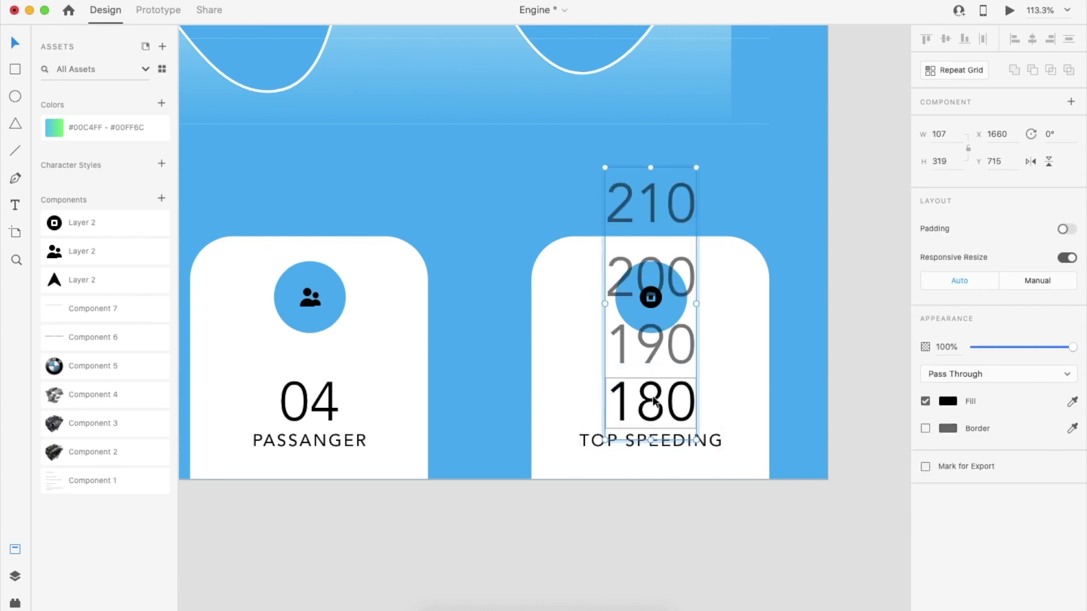
key("Escape")
double_click(653, 392)
double_click(654, 392)
double_click(654, 392)
left_click(654, 354, "shift")
key("shift+Down")
key("shift+Down")
key("shift+Down")
key("shift+Down")
key("shift+Down")
key("shift+Down")
key("shift+Down")
key("shift+Down")
key("shift+Down")
key("shift+Down")
key("shift+Down")
key("shift+Down")
key("shift+Down")
key("shift+Down")
key("shift+Down")
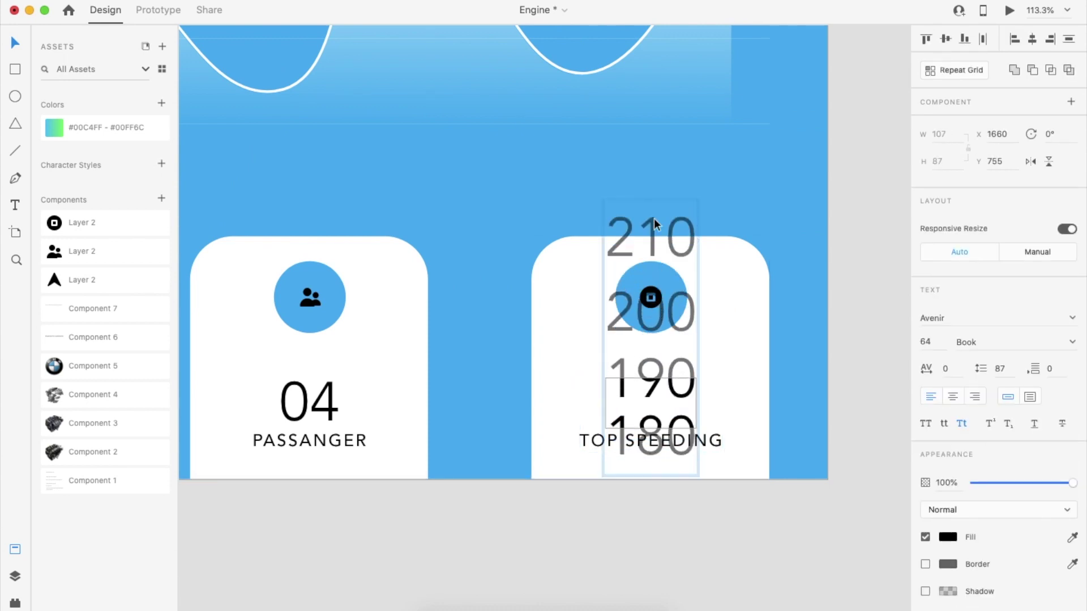
scroll(653, 225, "down", 10)
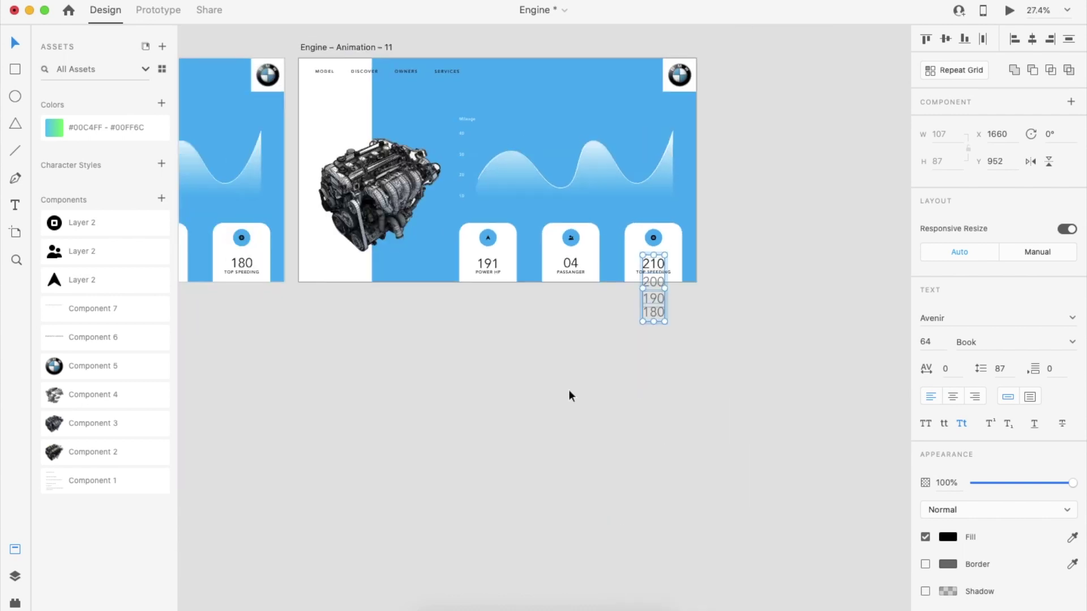
left_click(571, 395)
Wire the Engine – Animation – 10 artboard to Engine – Animation – 11 as a prototype interaction.
scroll(570, 395, "down", 3)
scroll(566, 373, "left", 5)
left_click(491, 165)
left_click(169, 13)
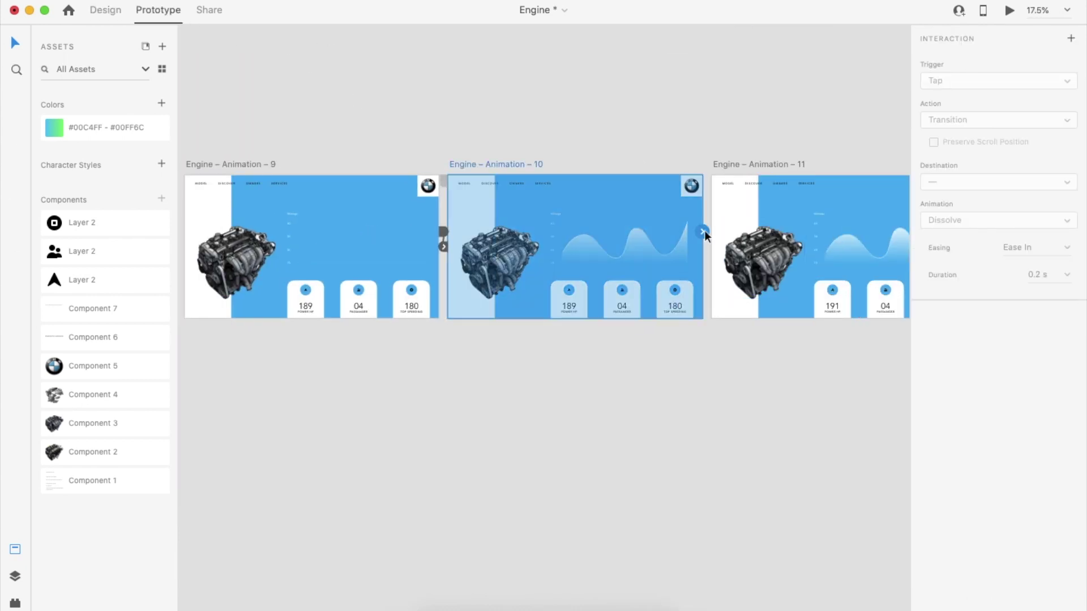
left_click_drag(703, 232, 756, 258)
scroll(745, 345, "right", 5)
left_click(745, 371)
scroll(746, 371, "down", 5)
Preview the prototype from Engine – Animation – 9 to check the chart and rolling stat numbers, and close the preview.
left_click(414, 320)
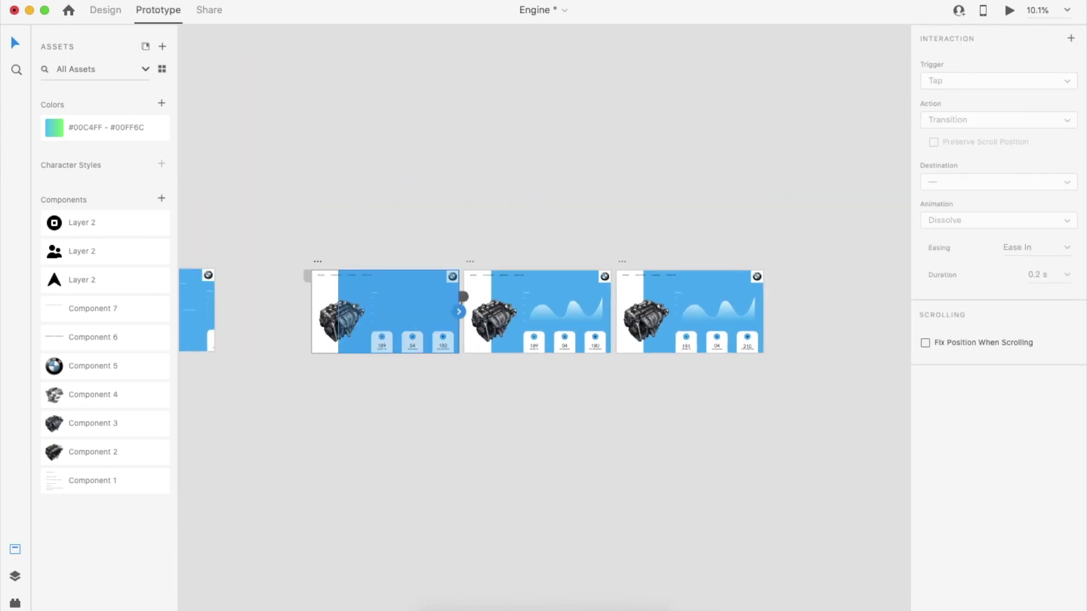
left_click(1009, 10)
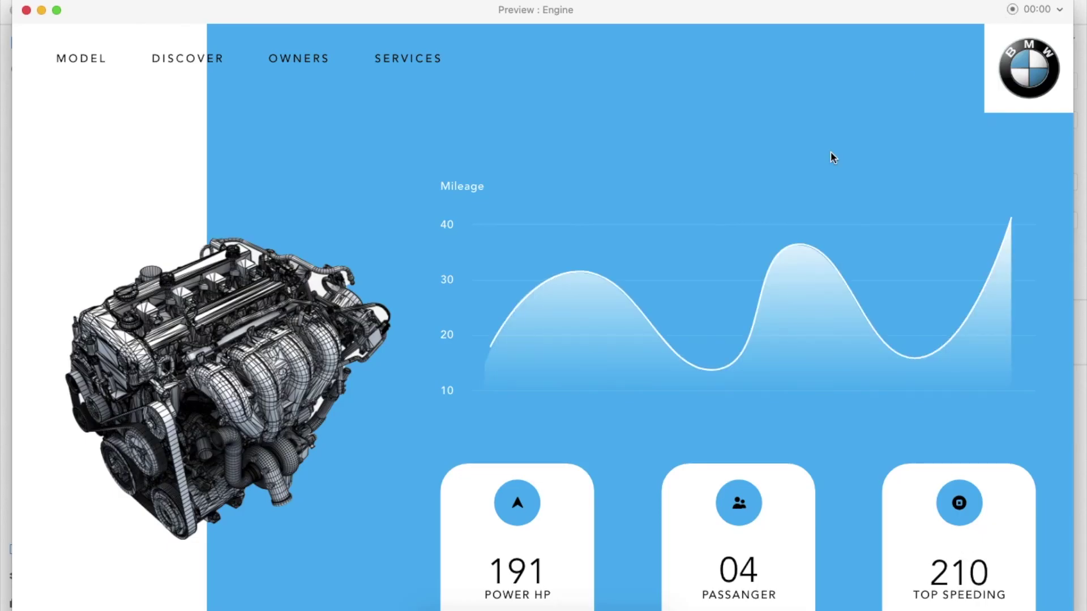
left_click(26, 12)
scroll(542, 173, "down", 2)
scroll(542, 173, "left", 3)
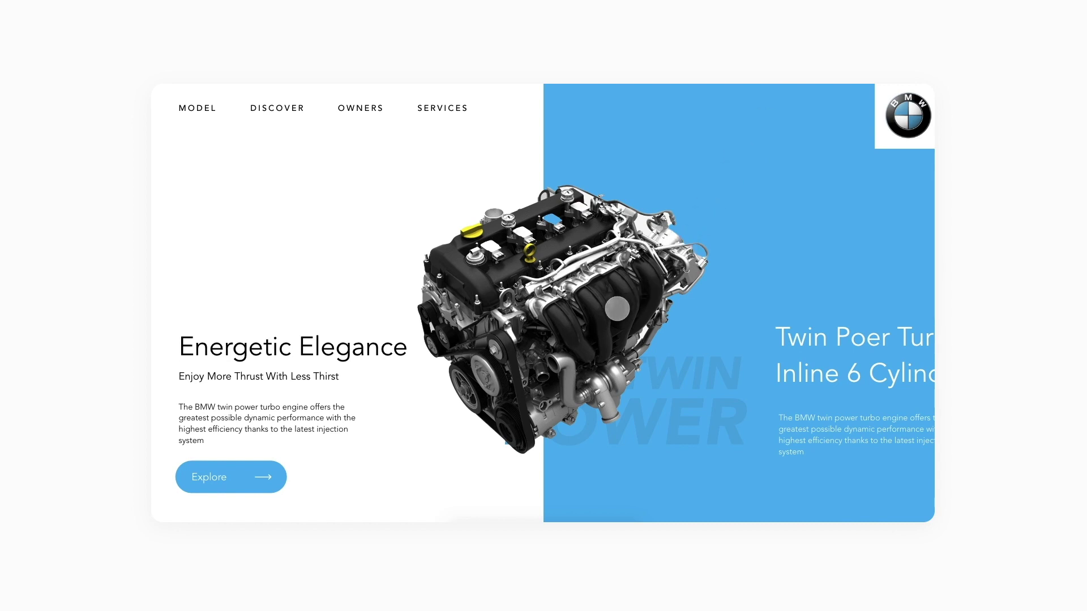
Play the finished prototype from the landing page through the annotated wireframe engine towards the Mileage chart.
left_click(618, 309)
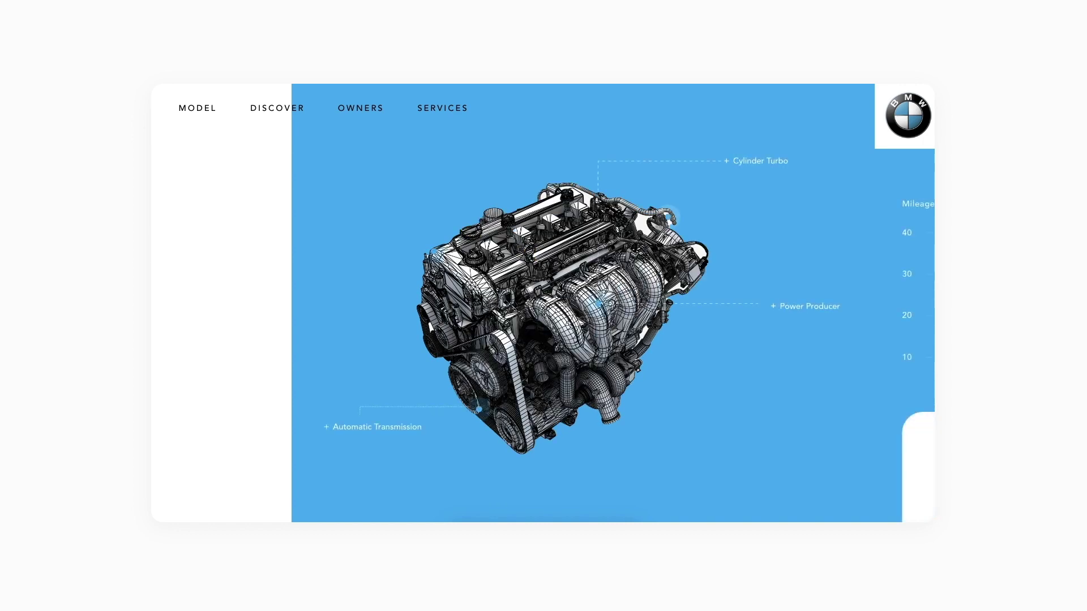
left_click(601, 324)
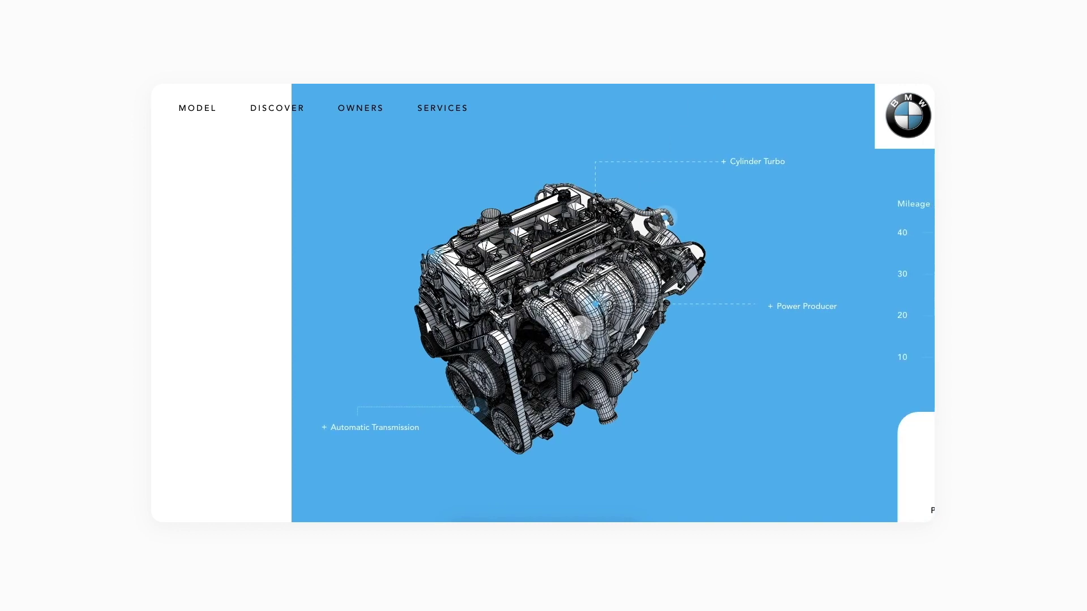